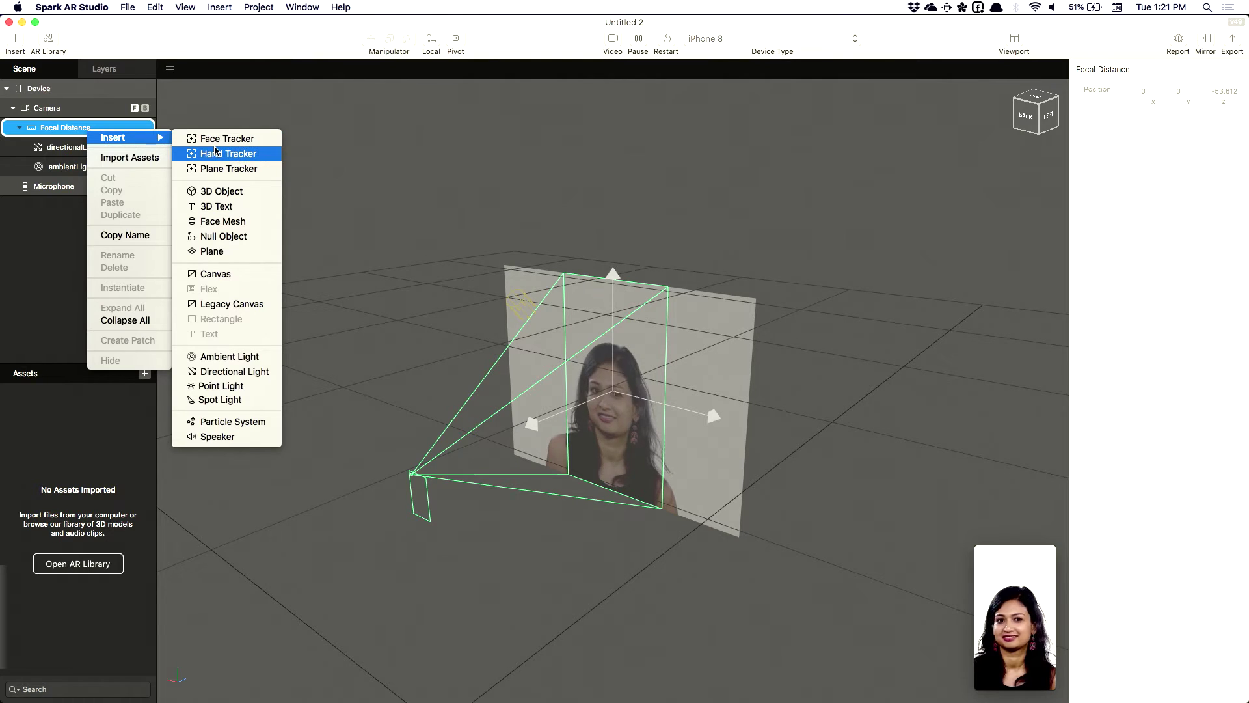
Insert a face tracker and nest a face mesh under facetracker0
left_click(218, 138)
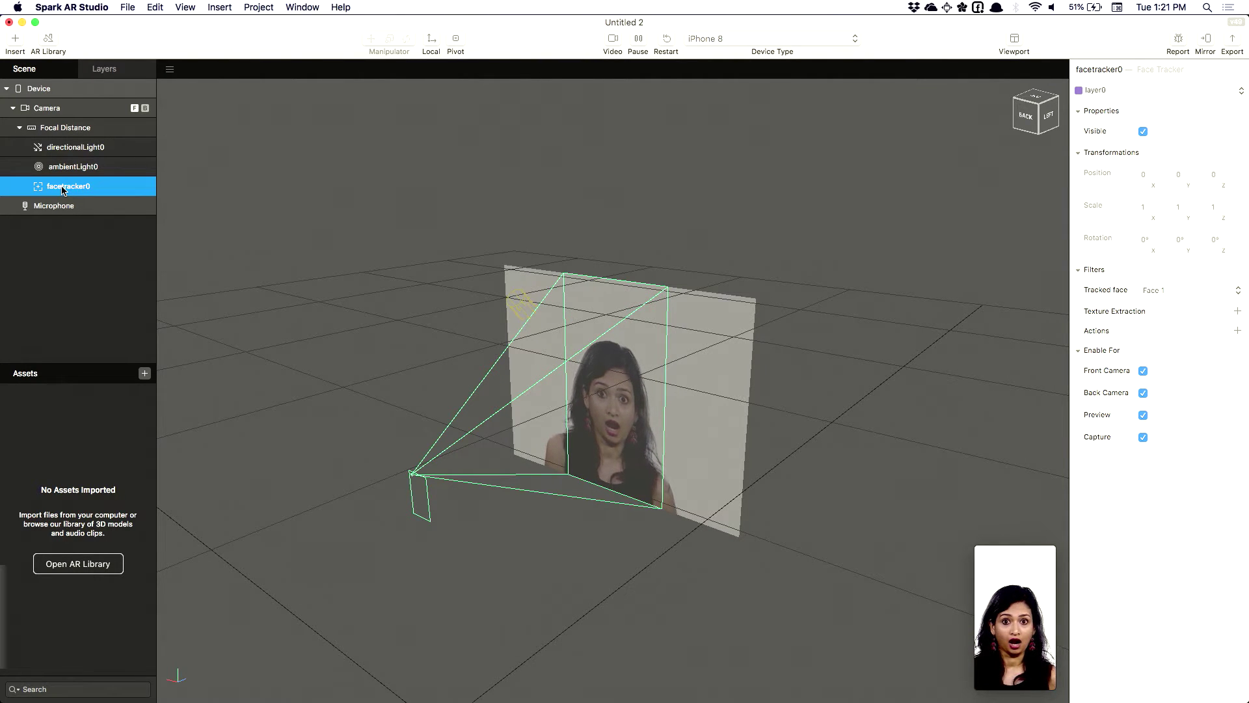
right_click(63, 190)
mouse_move(72, 192)
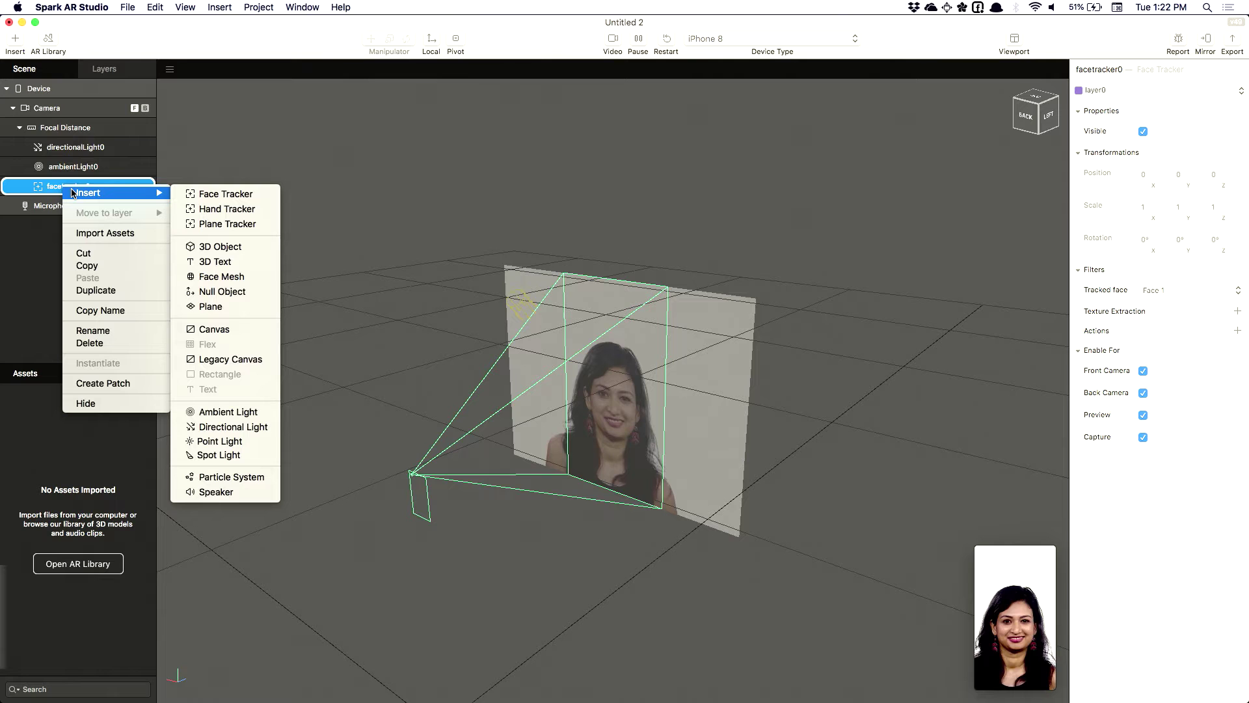
left_click(221, 276)
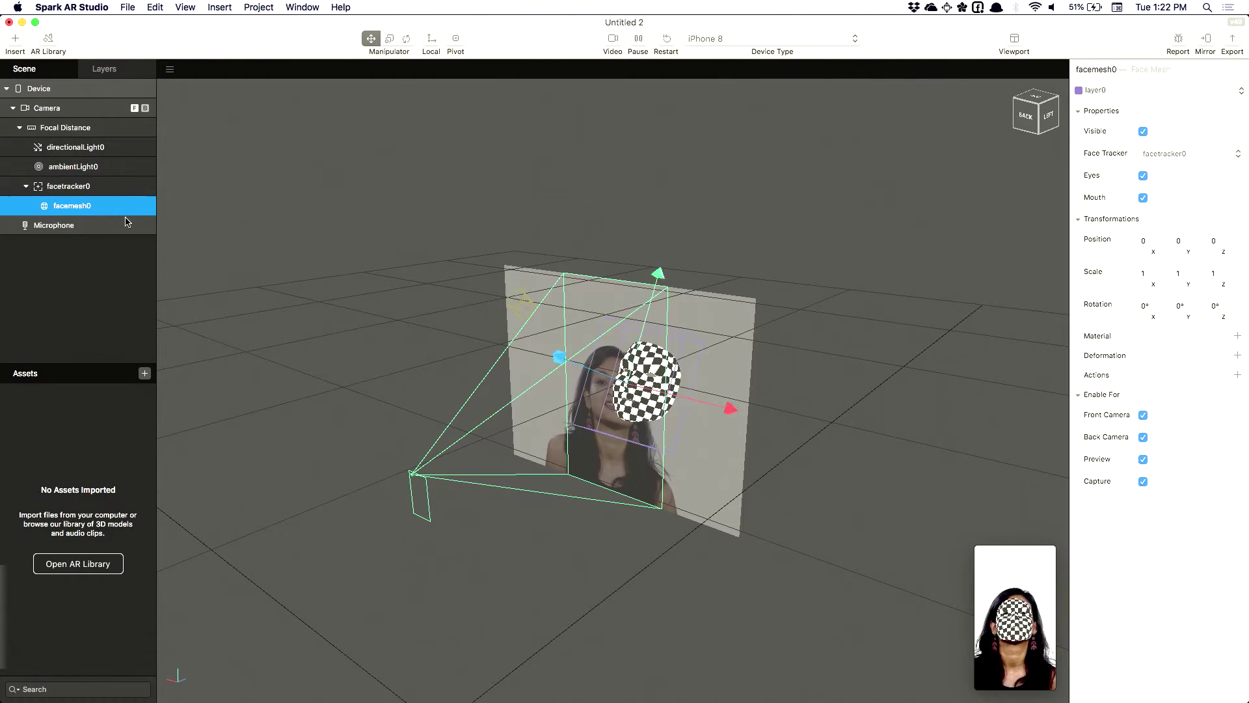
Dock the simulator preview as a large panel beside the viewport
left_click(984, 584)
left_click_drag(998, 410, 889, 389)
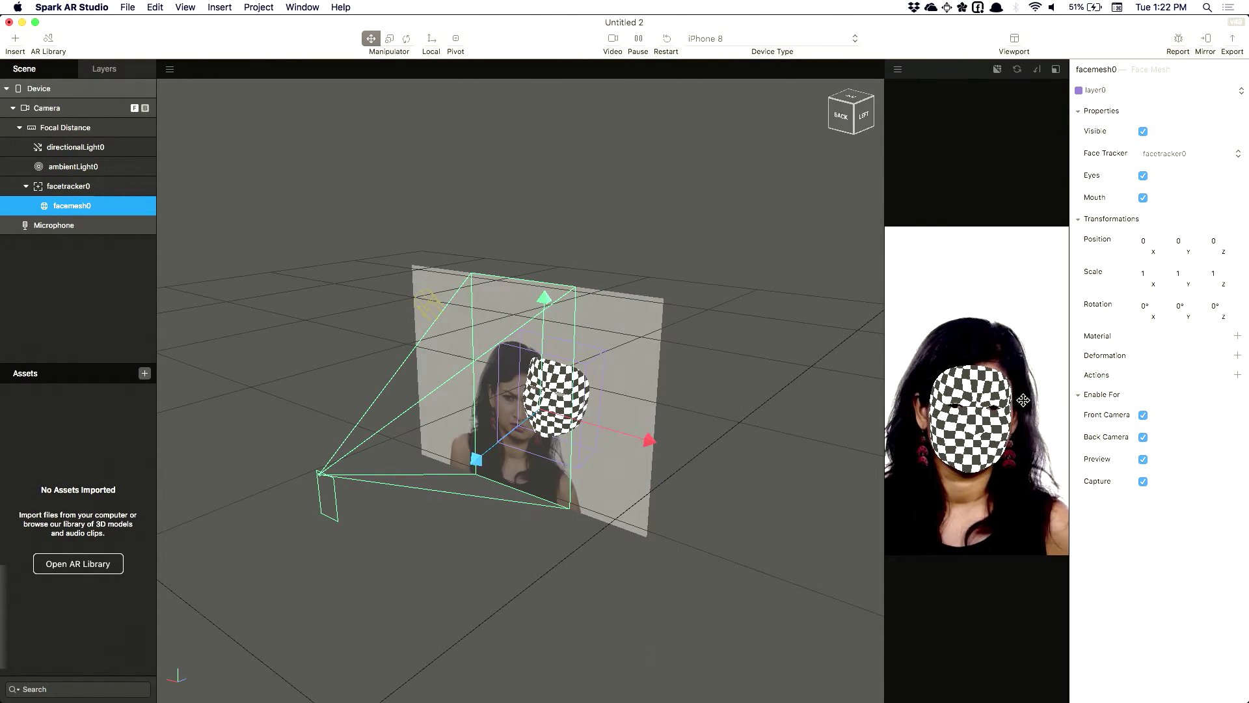
left_click(840, 389)
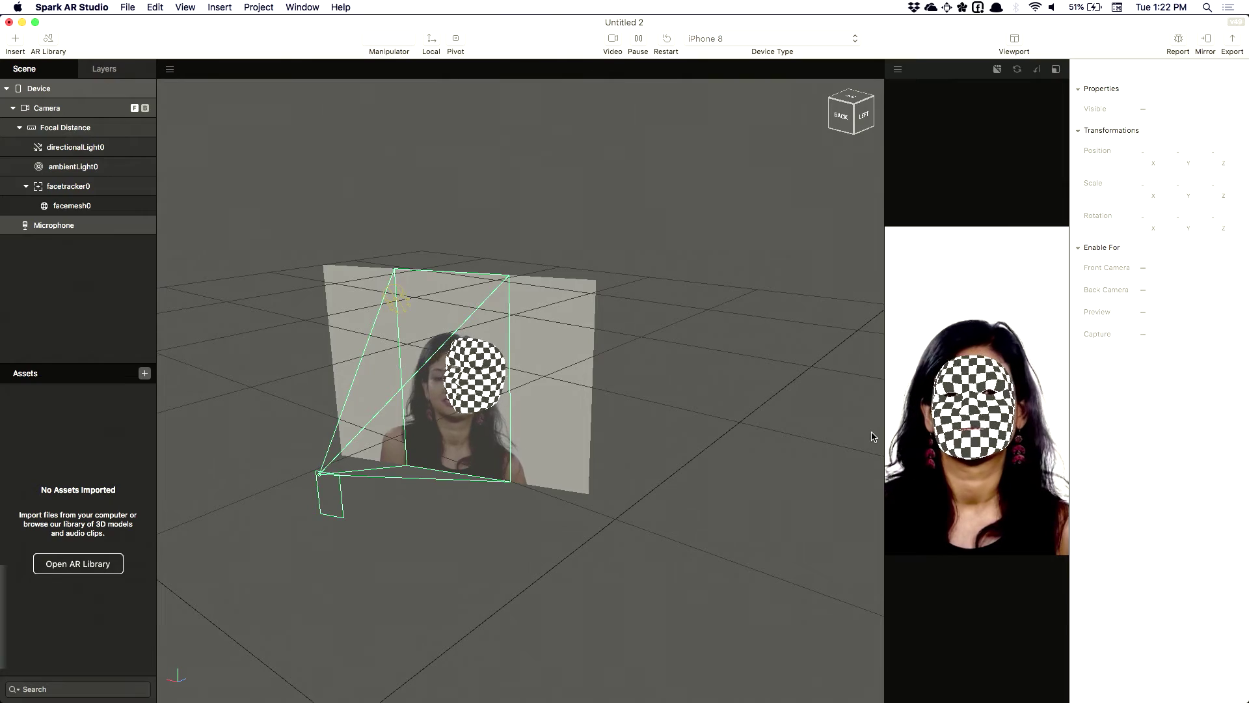
Select facemesh0, then facetracker0 and bring up its insert options
left_click(63, 207)
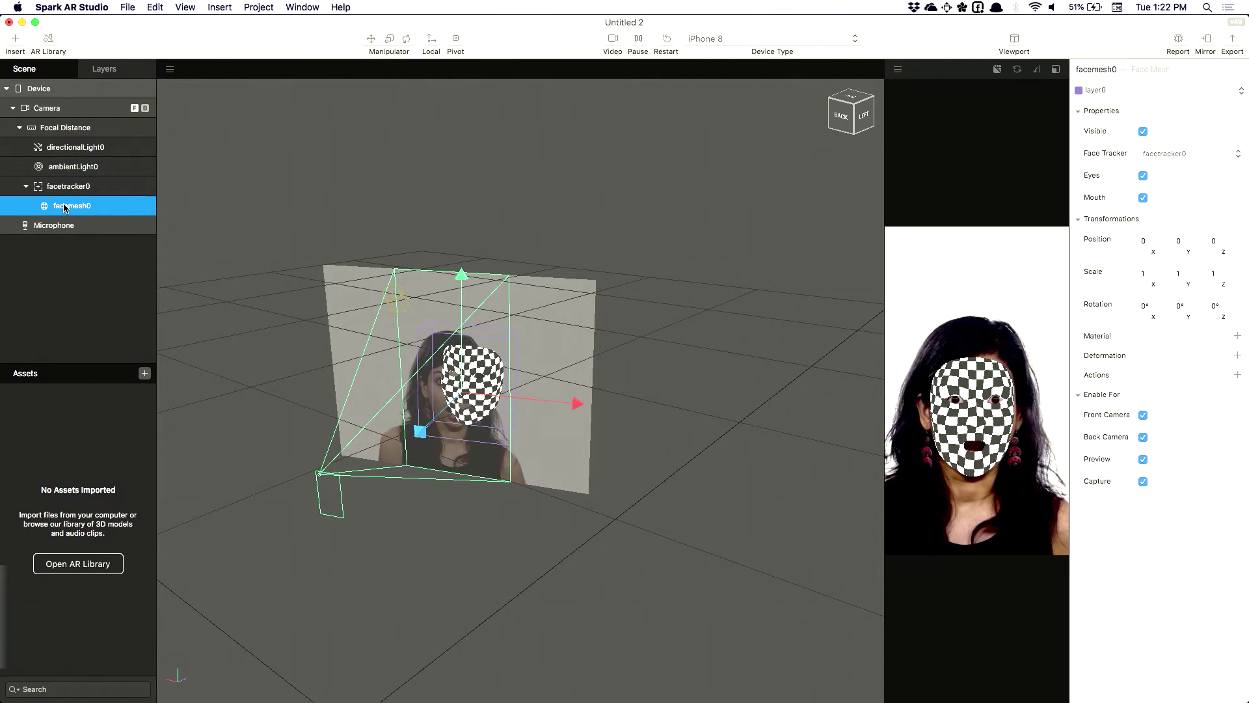
left_click(71, 188)
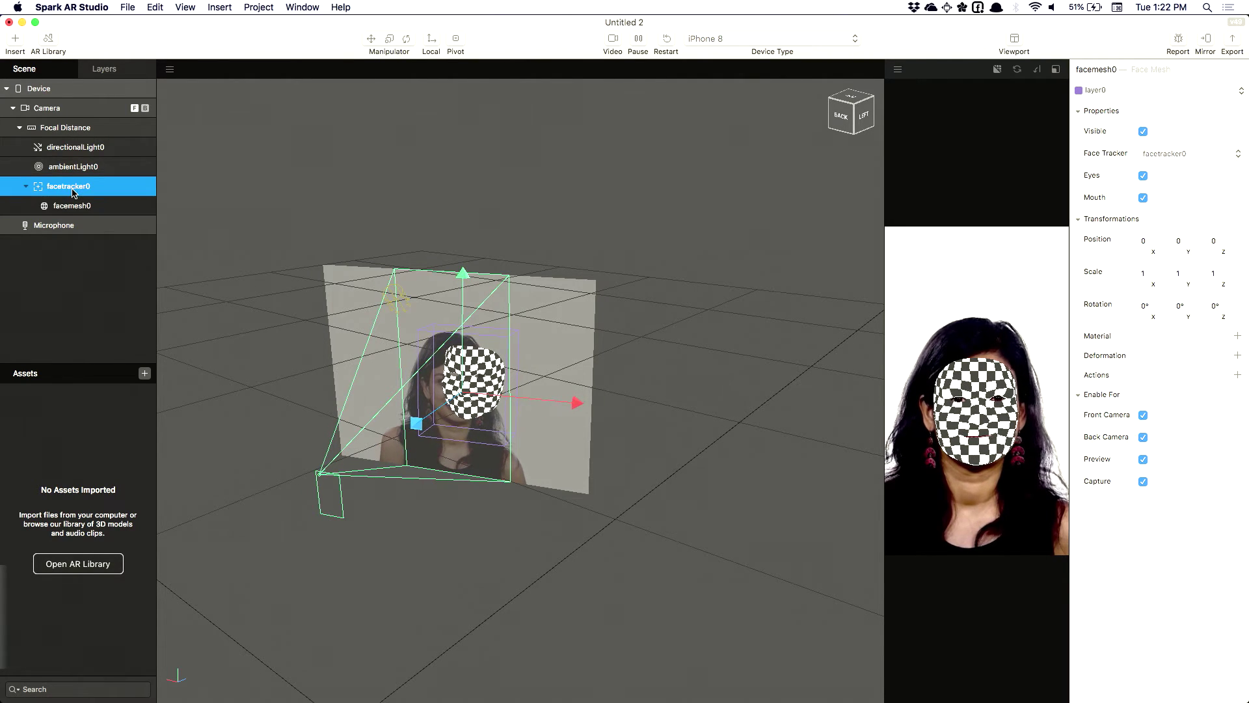
right_click(72, 188)
mouse_move(104, 200)
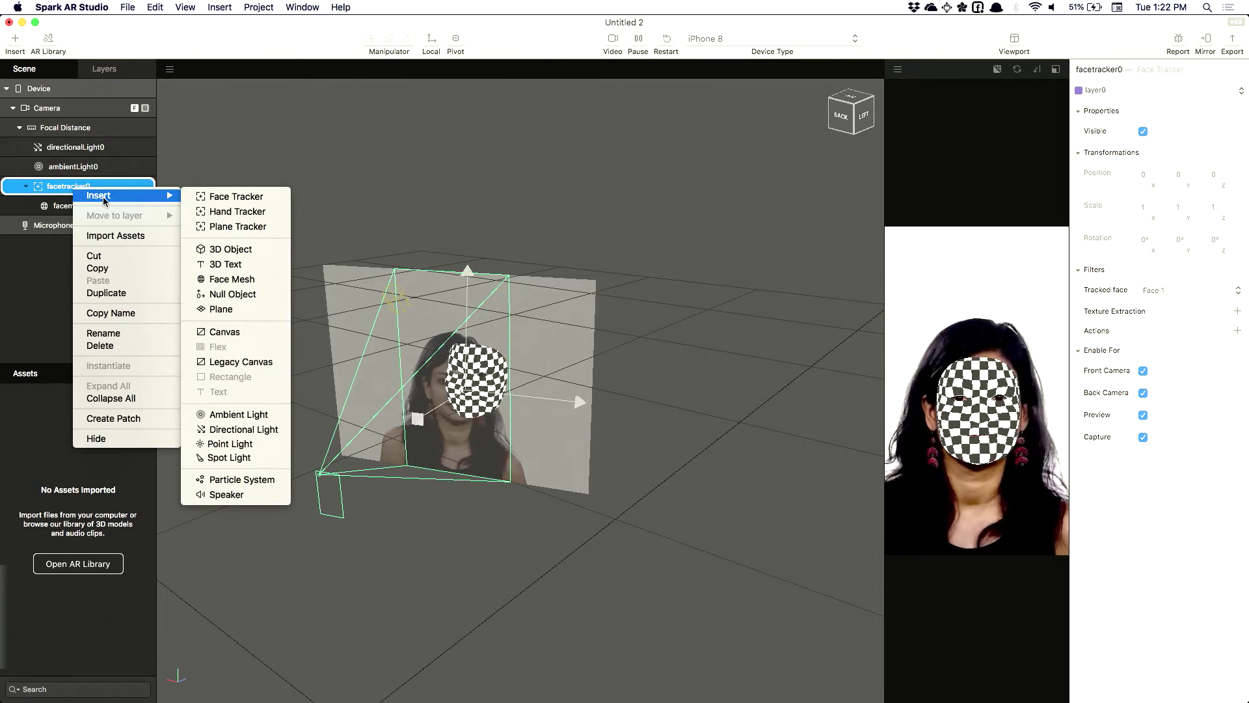
Add plane0 under facetracker0 and raise it to Y 12.1104 above the face
left_click(236, 316)
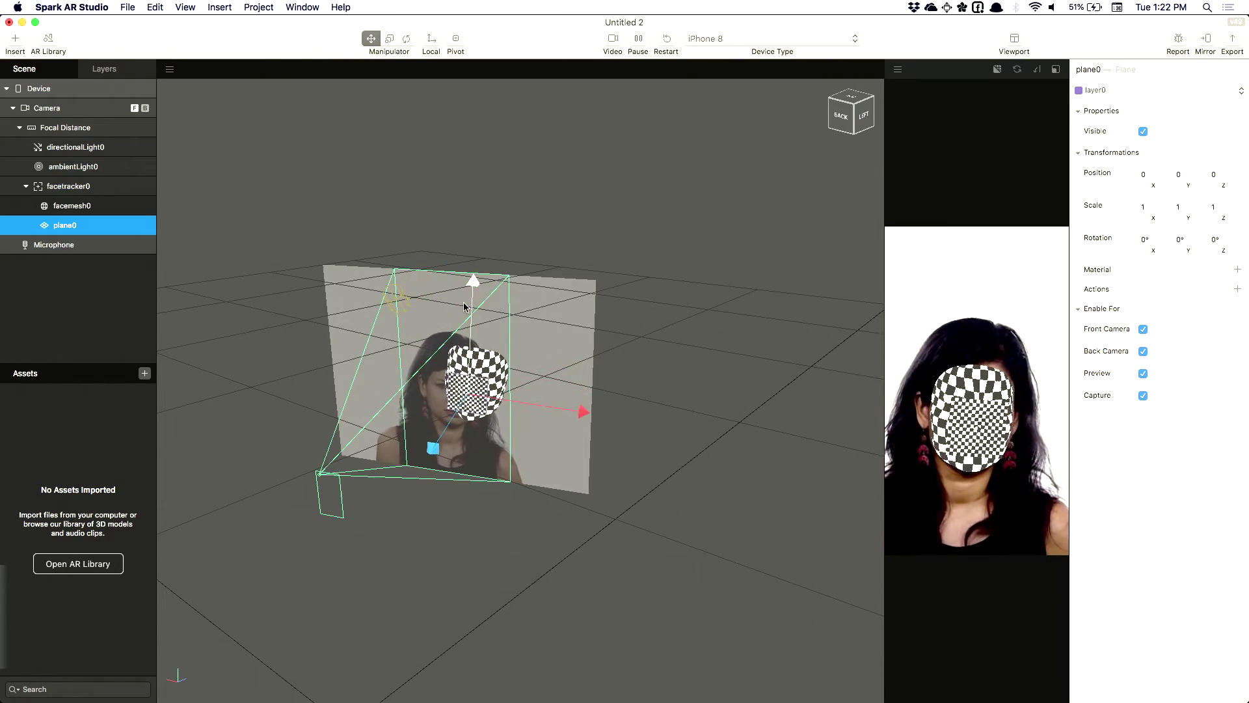
left_click_drag(471, 283, 469, 234)
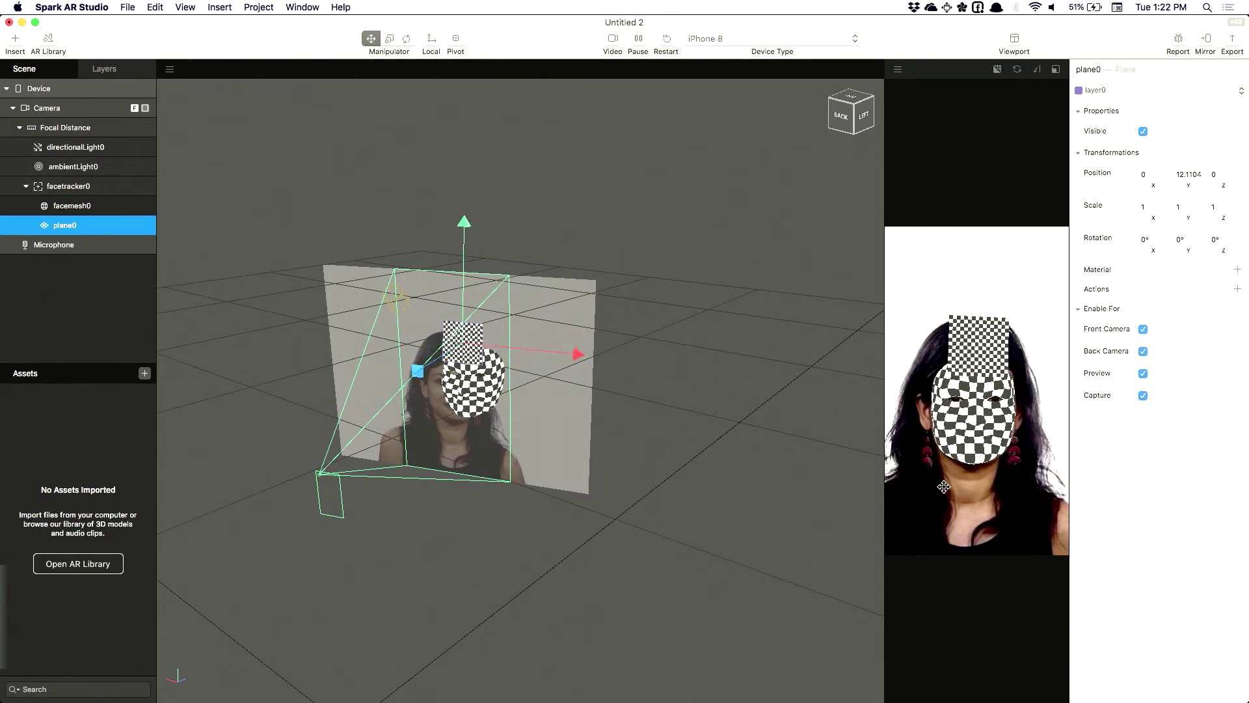
left_click(610, 41)
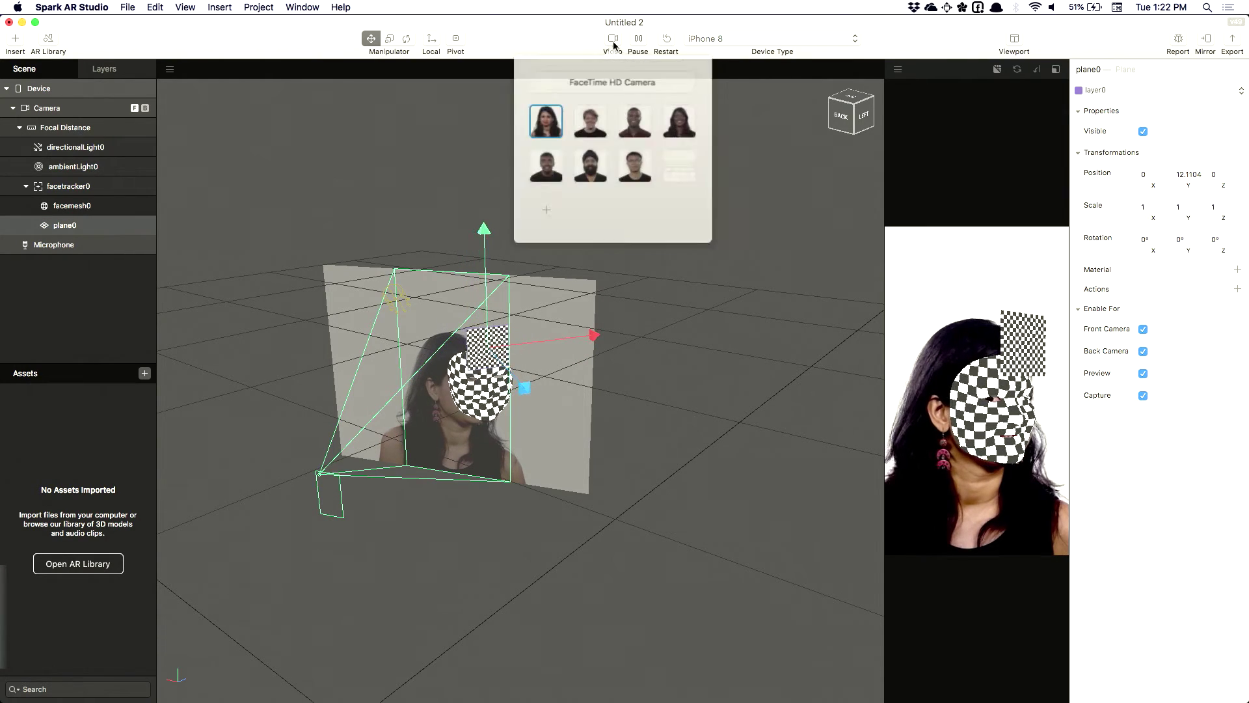
Preview the FaceTime HD Camera feed; push facemesh0 to Z -1.8920 and plane0 to Z -3.5916
left_click(610, 81)
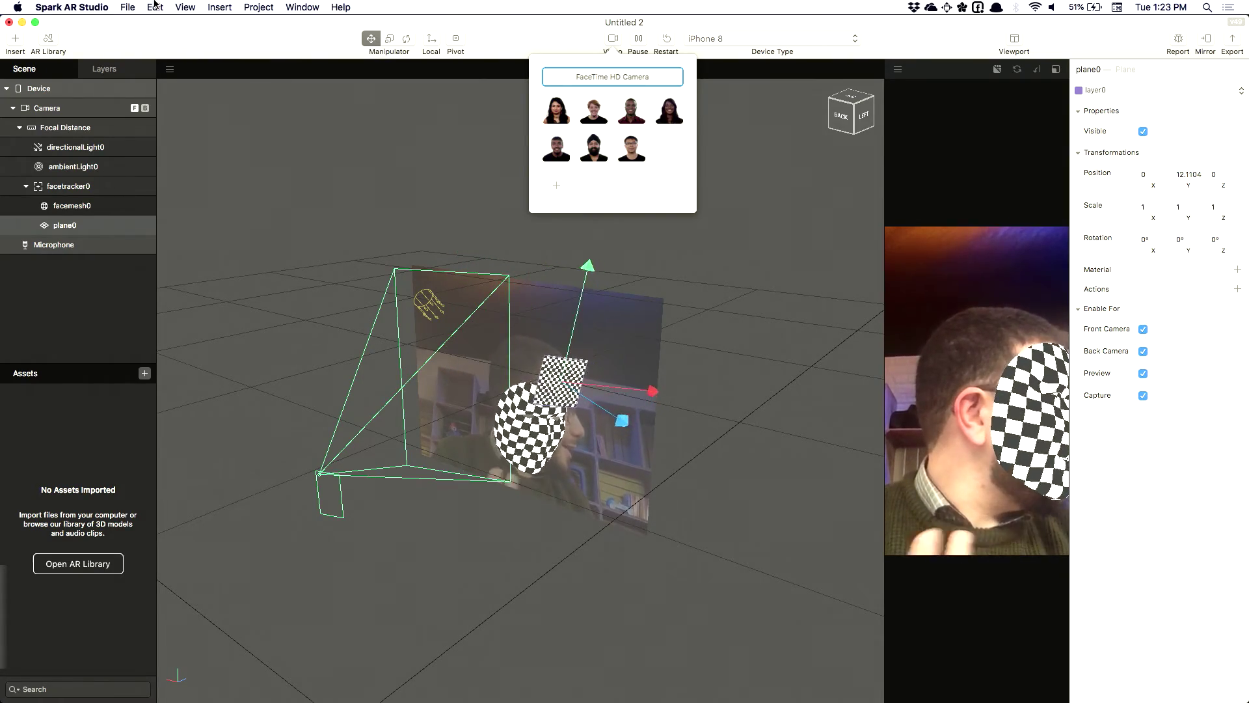
left_click(145, 230)
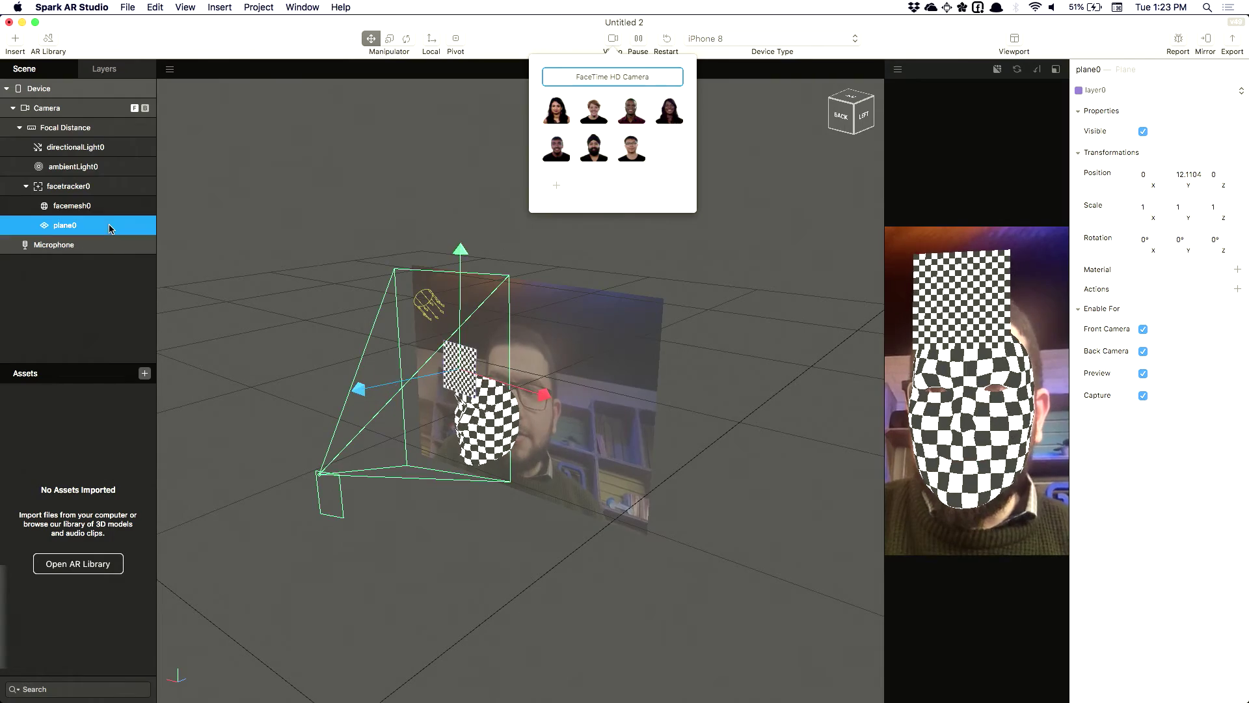
left_click(109, 207)
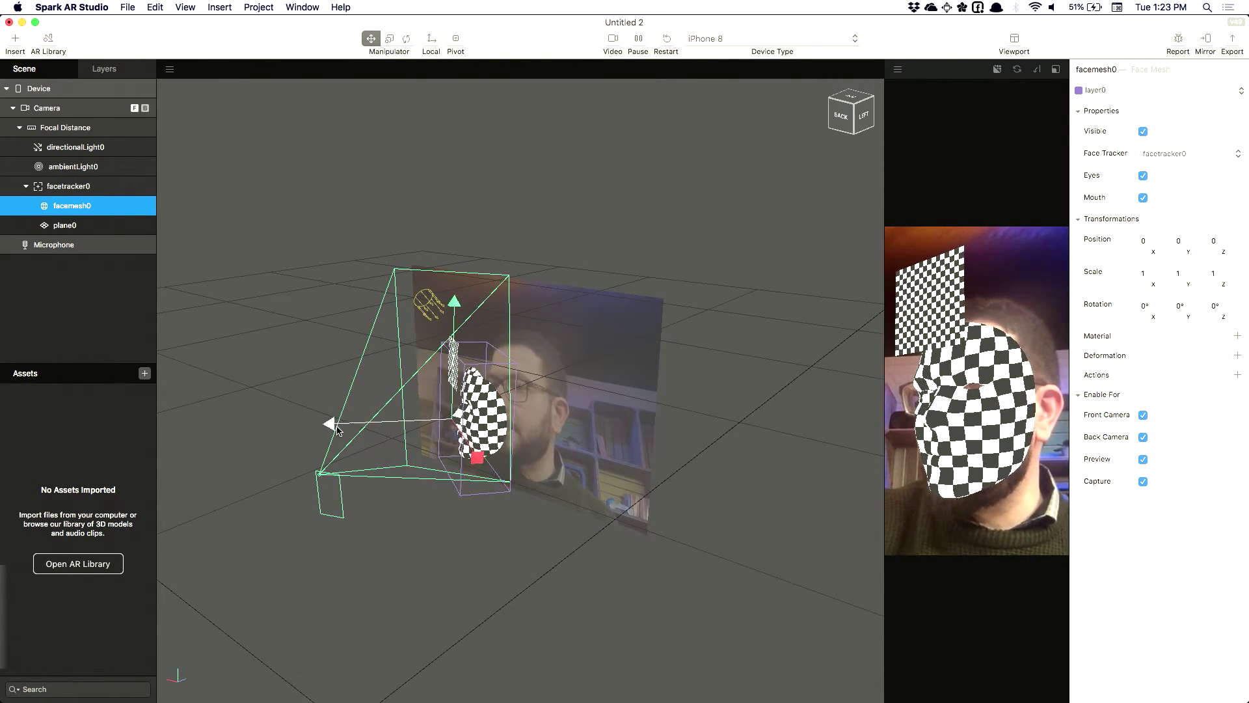
left_click_drag(332, 422, 336, 423)
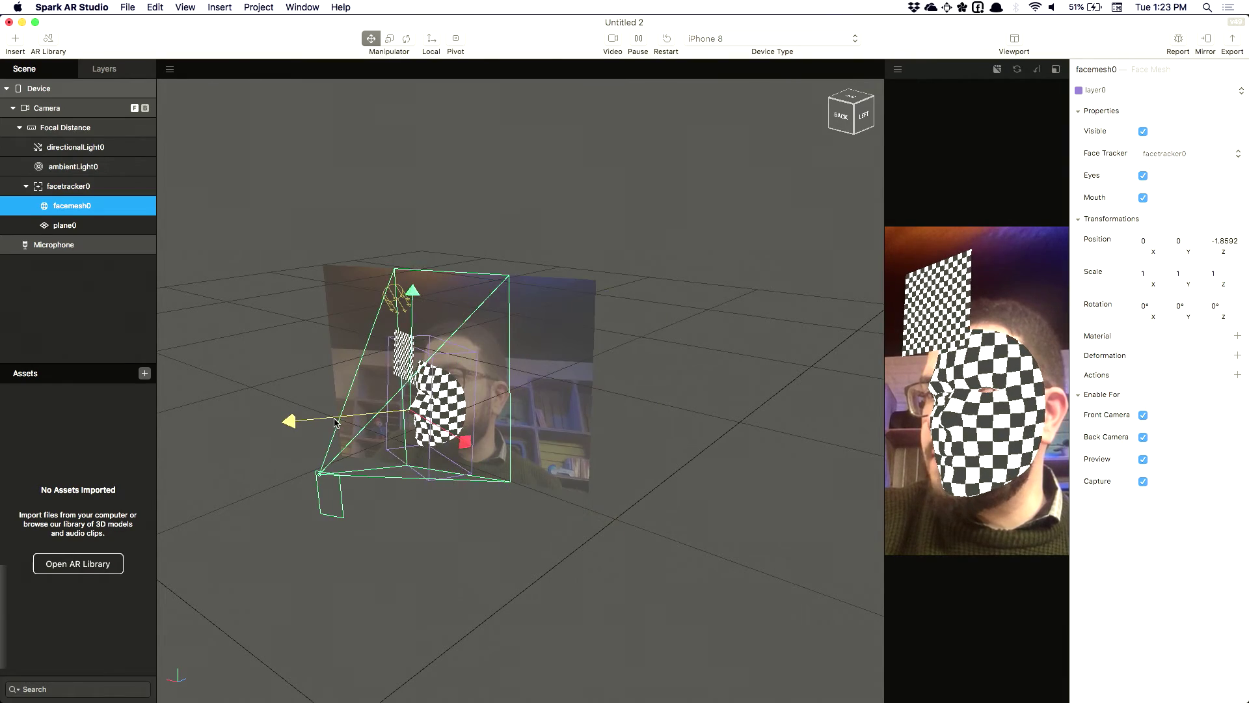
left_click(84, 221)
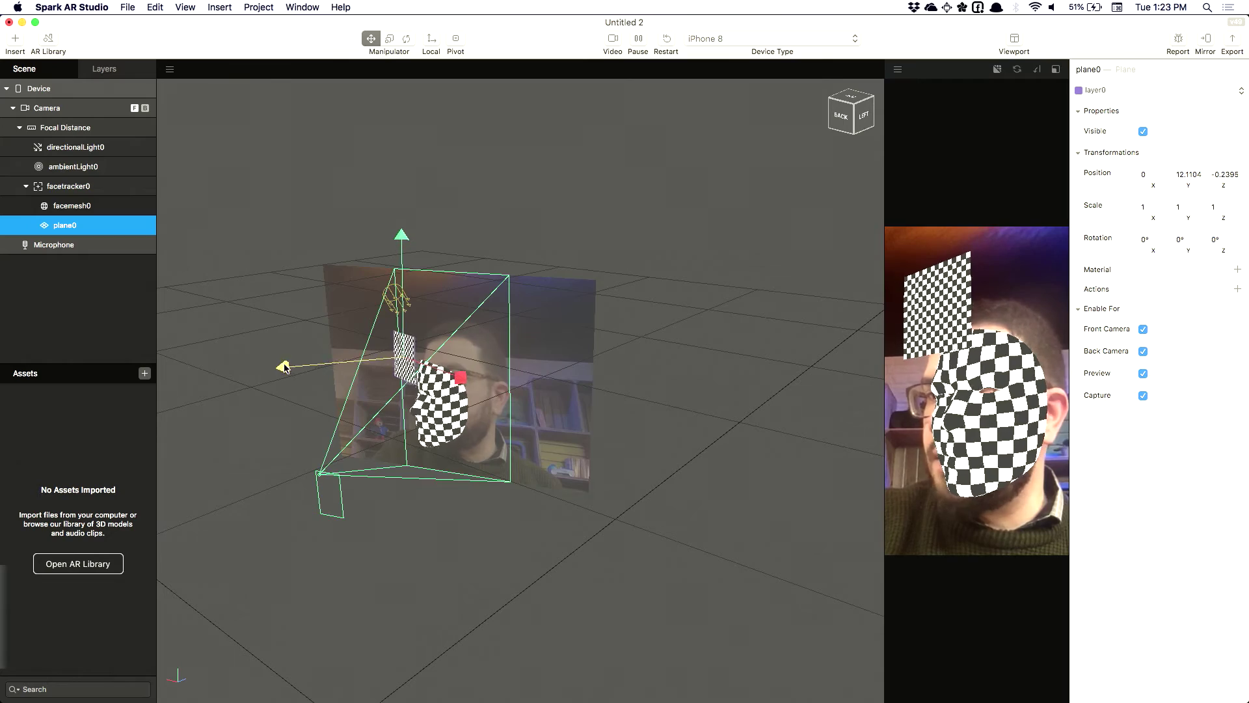
left_click_drag(284, 368, 301, 366)
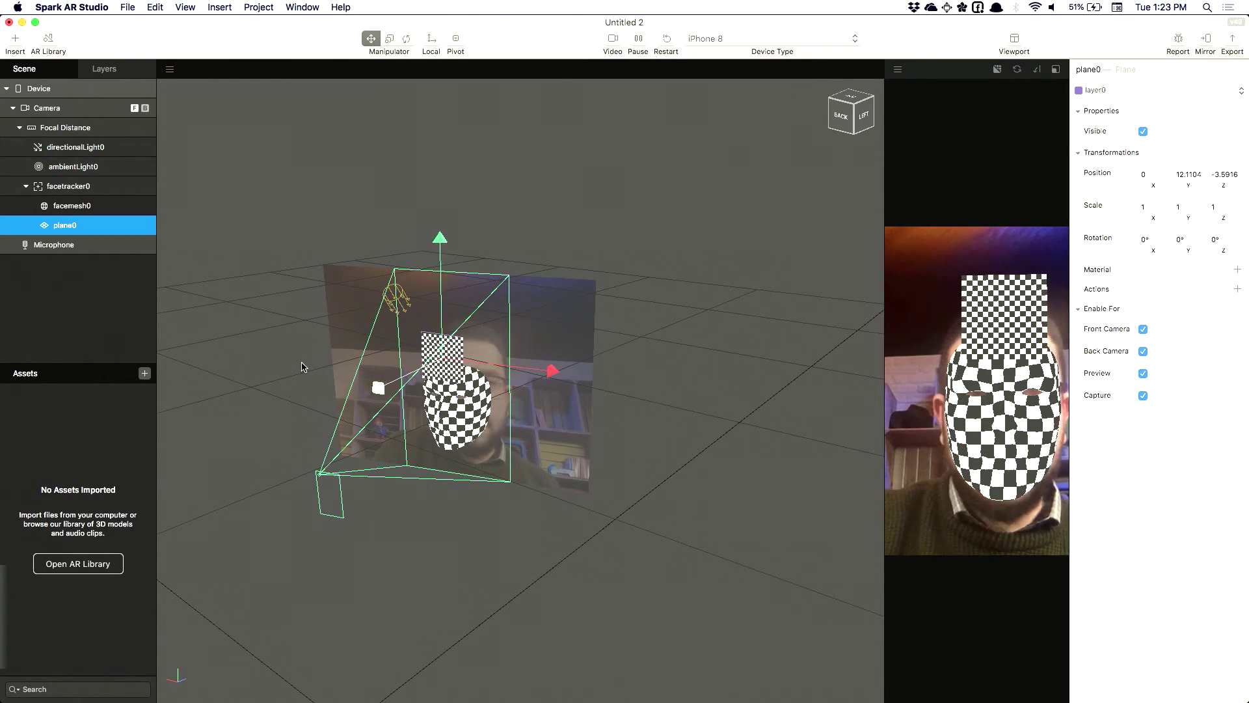
Delete facemesh0 and set plane0's Scale X to 1.5
left_click(63, 207)
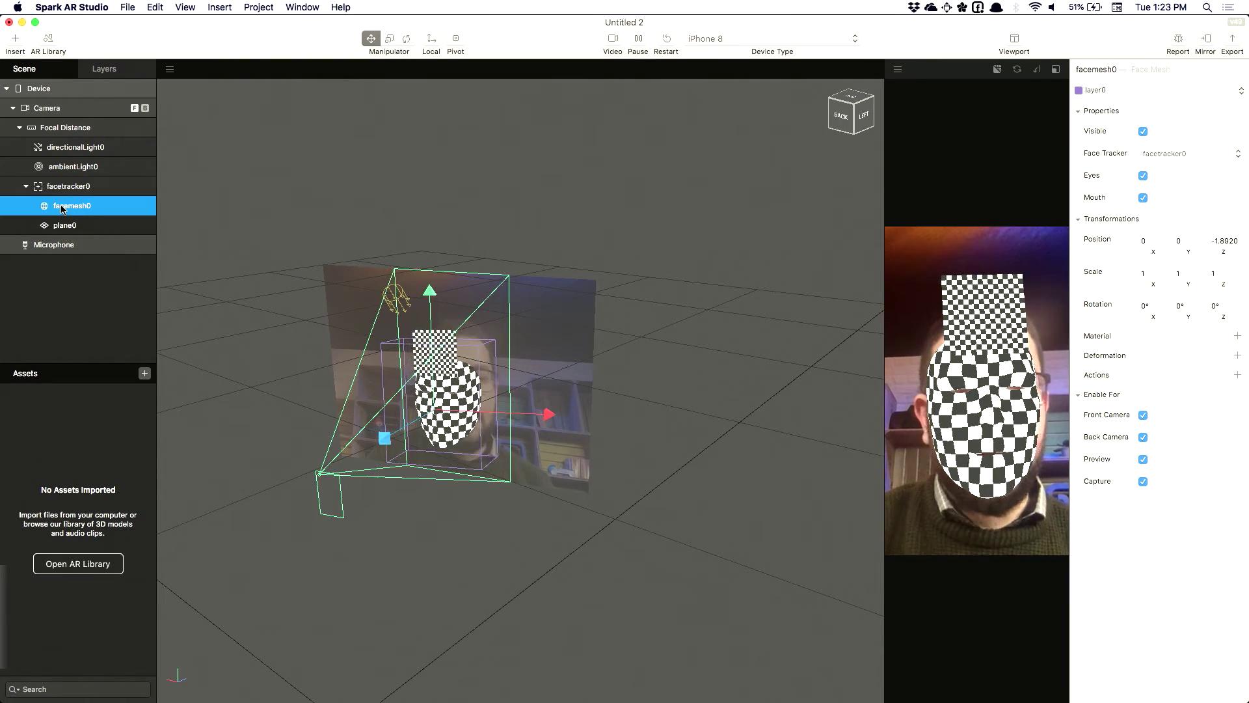
key("BackSpace")
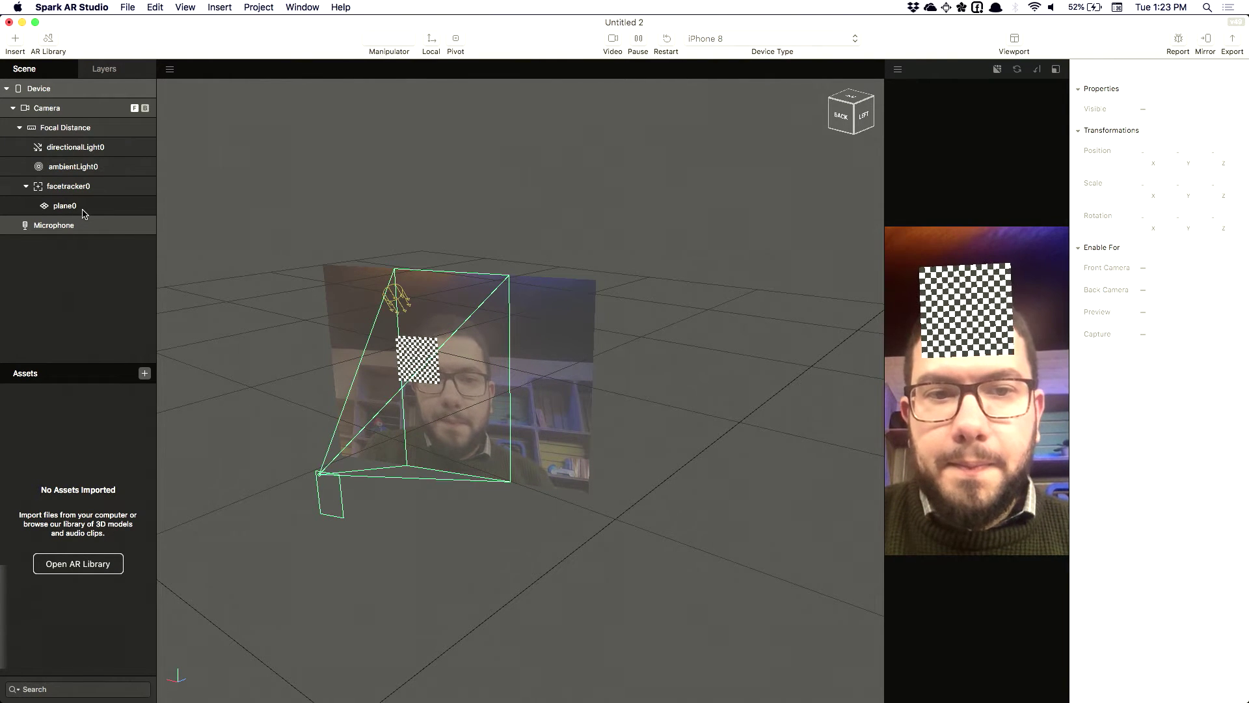
left_click(71, 205)
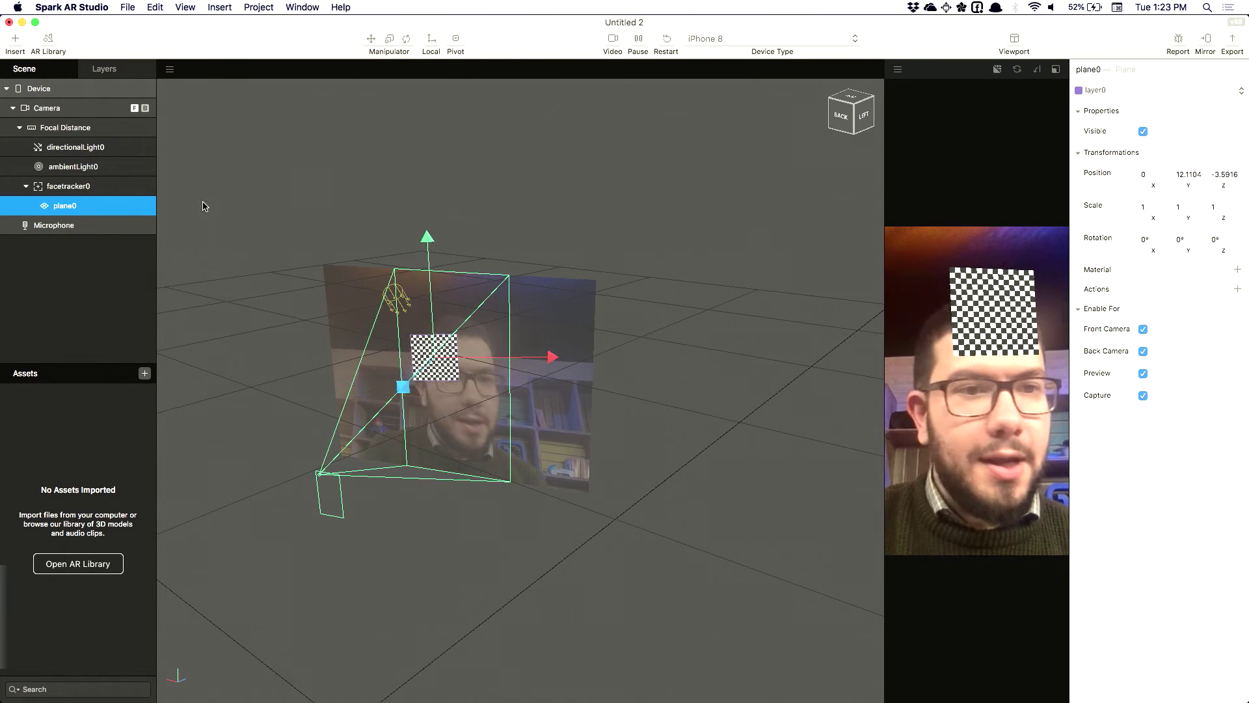
left_click(1151, 208)
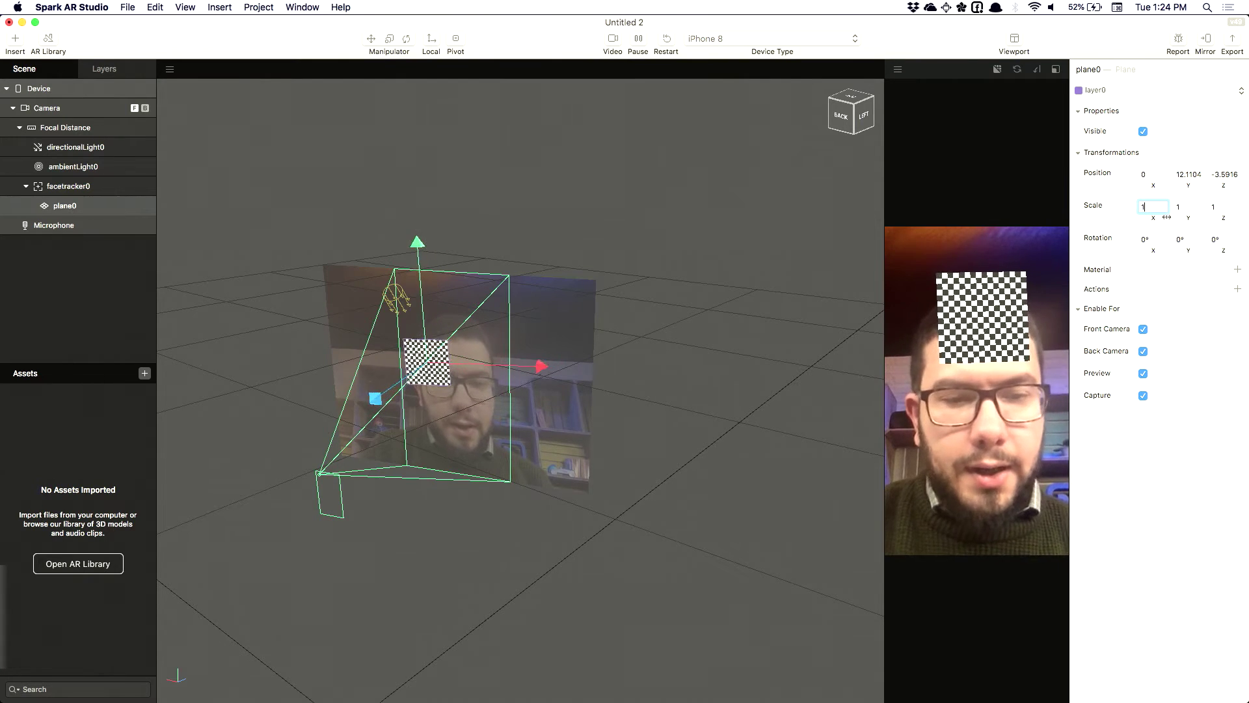
left_click(76, 213)
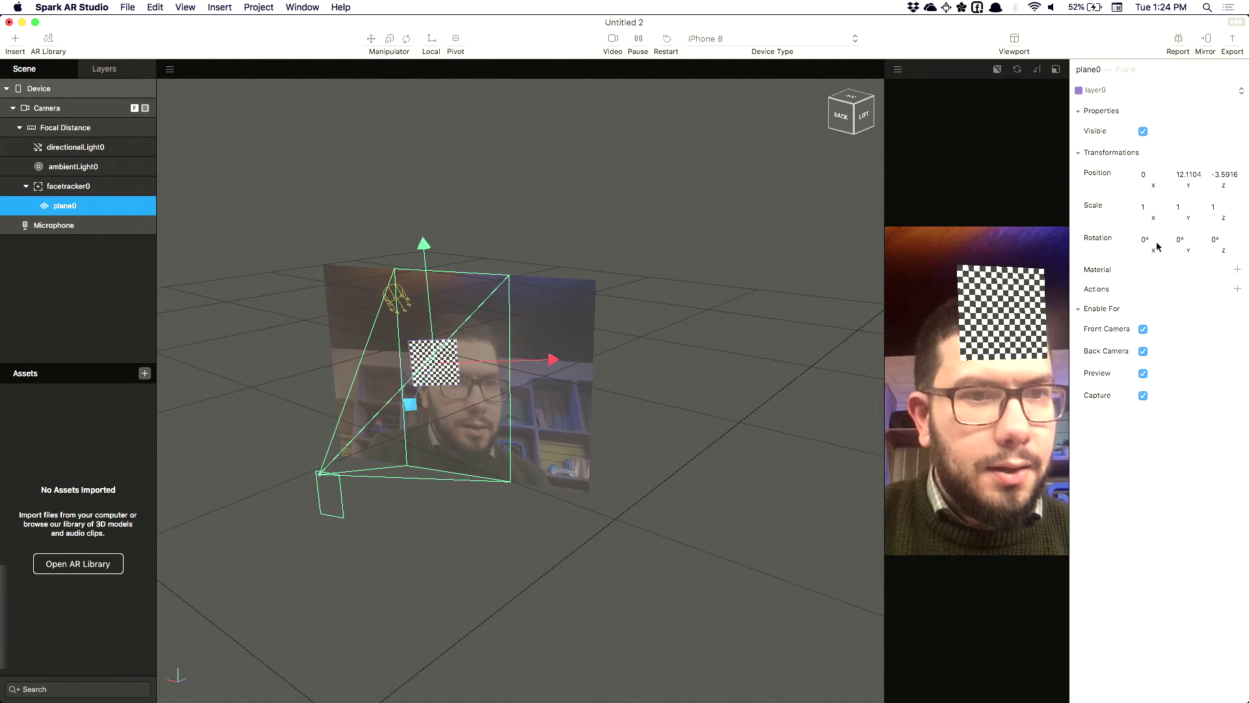
left_click(1157, 209)
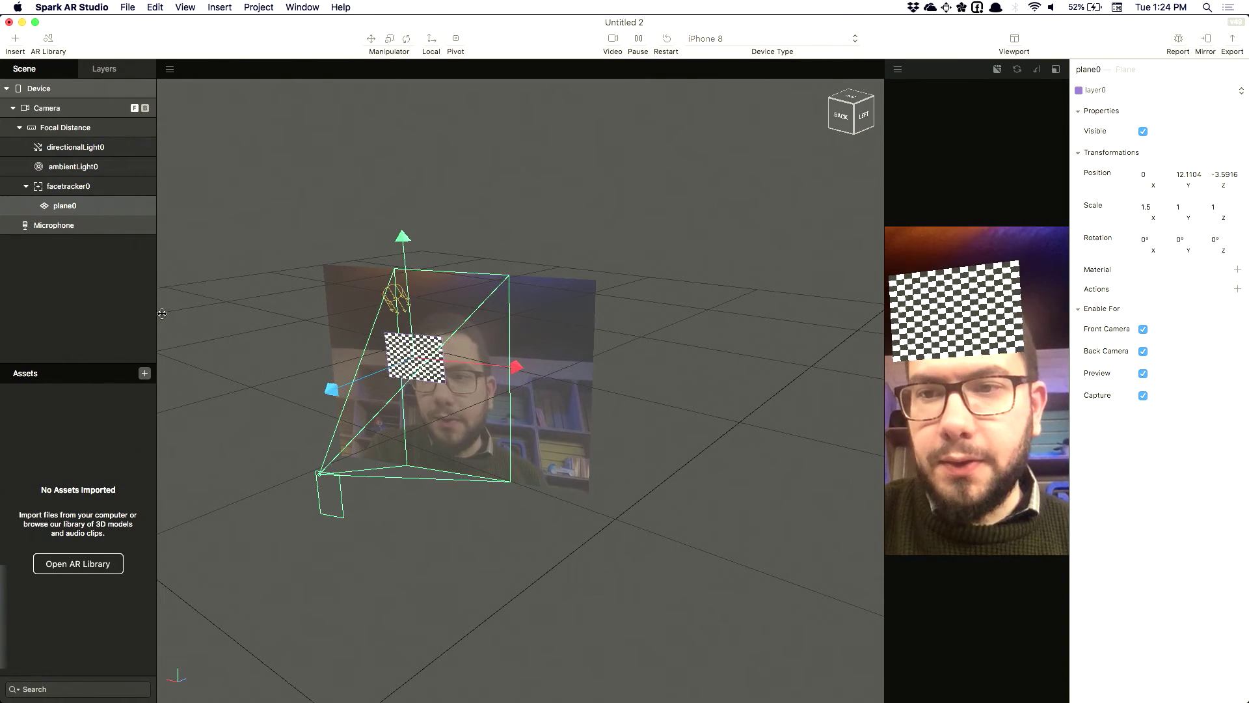
left_click(144, 374)
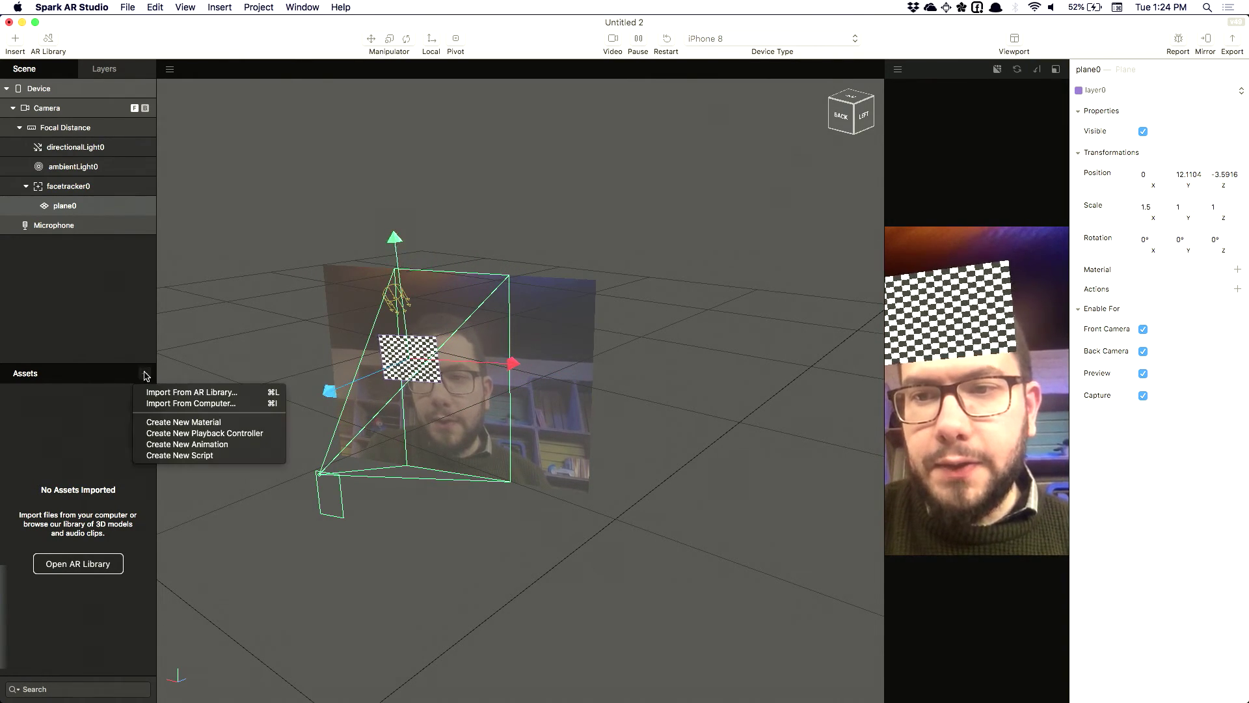
Import post_it.png from the computer as a texture asset
left_click(171, 403)
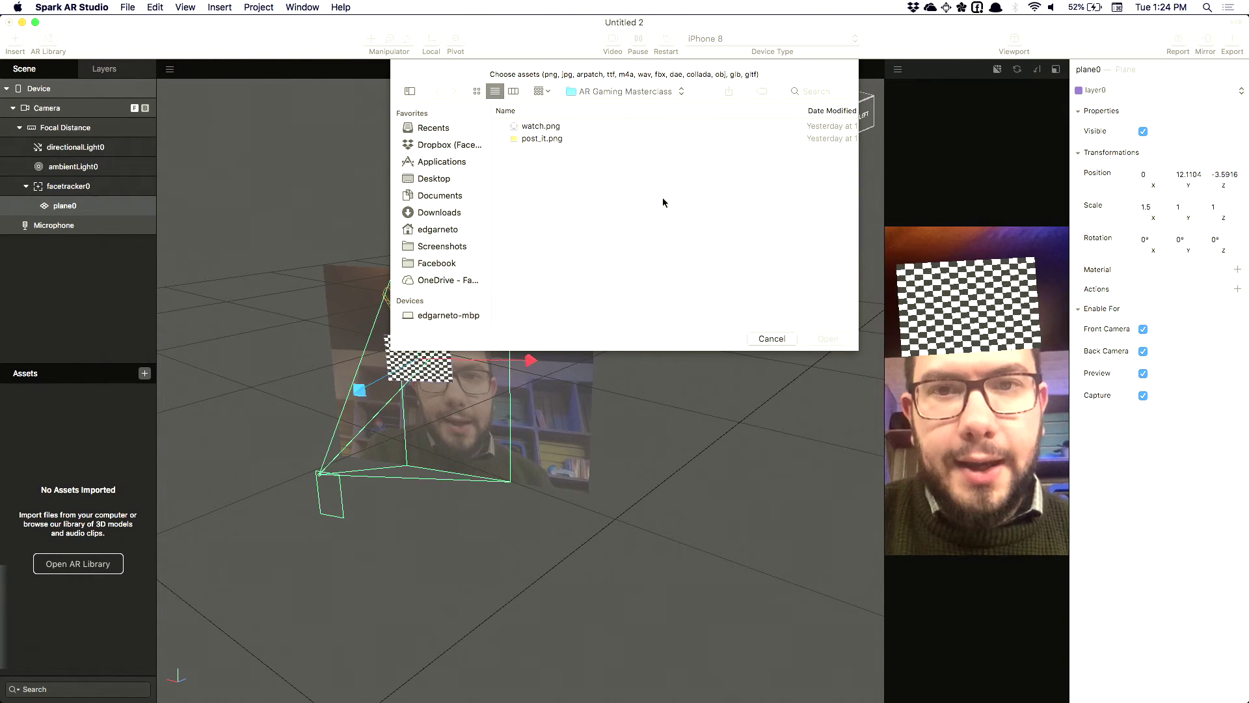
double_click(535, 138)
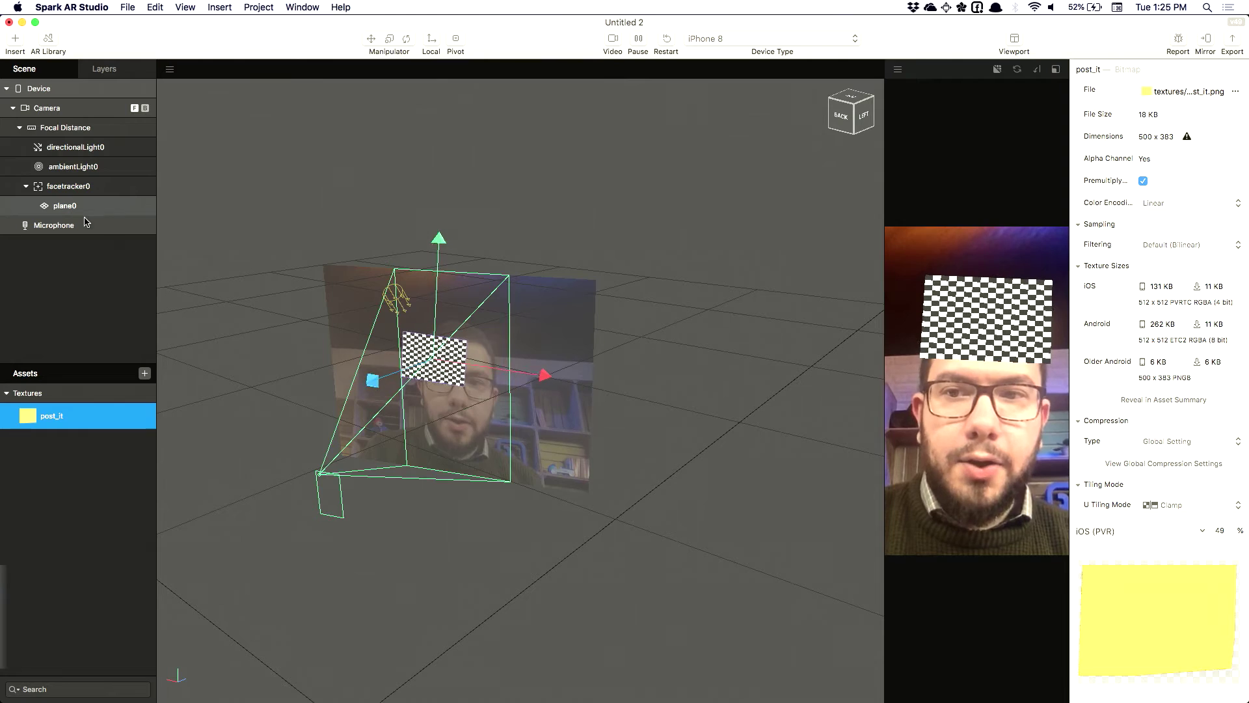
Create a new material named stickynote_mat and select the post_it texture
left_click(144, 374)
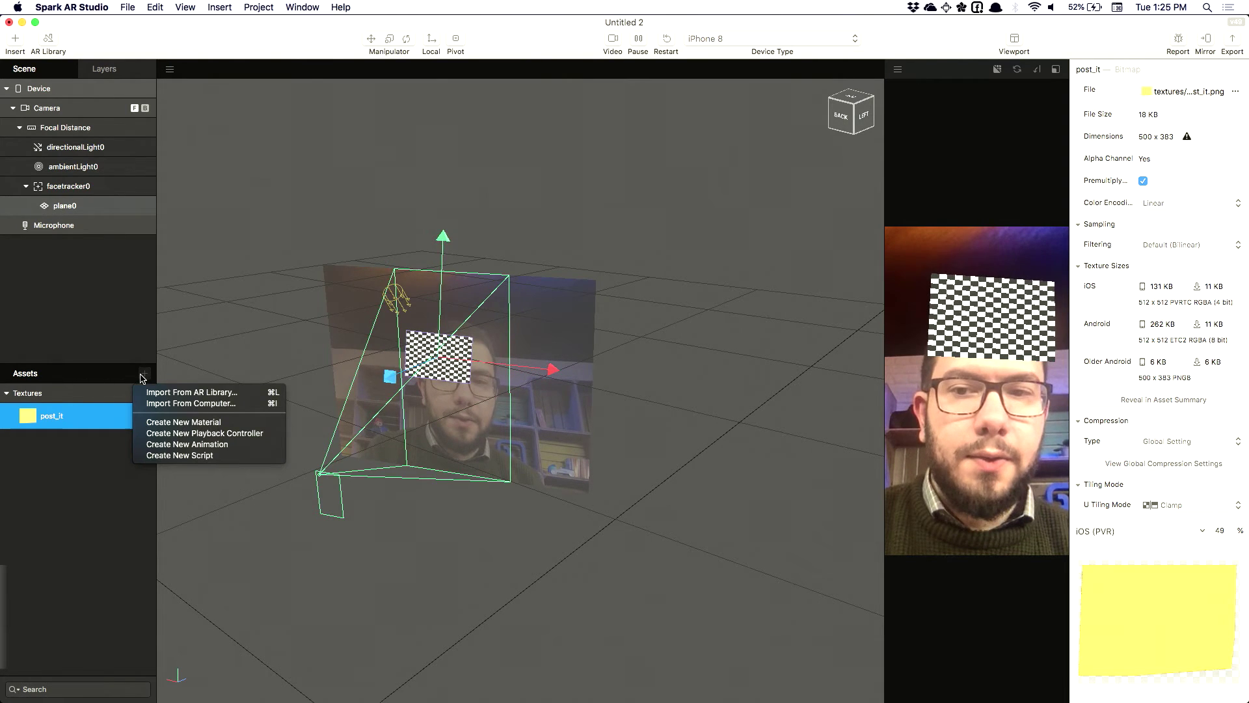
left_click(167, 423)
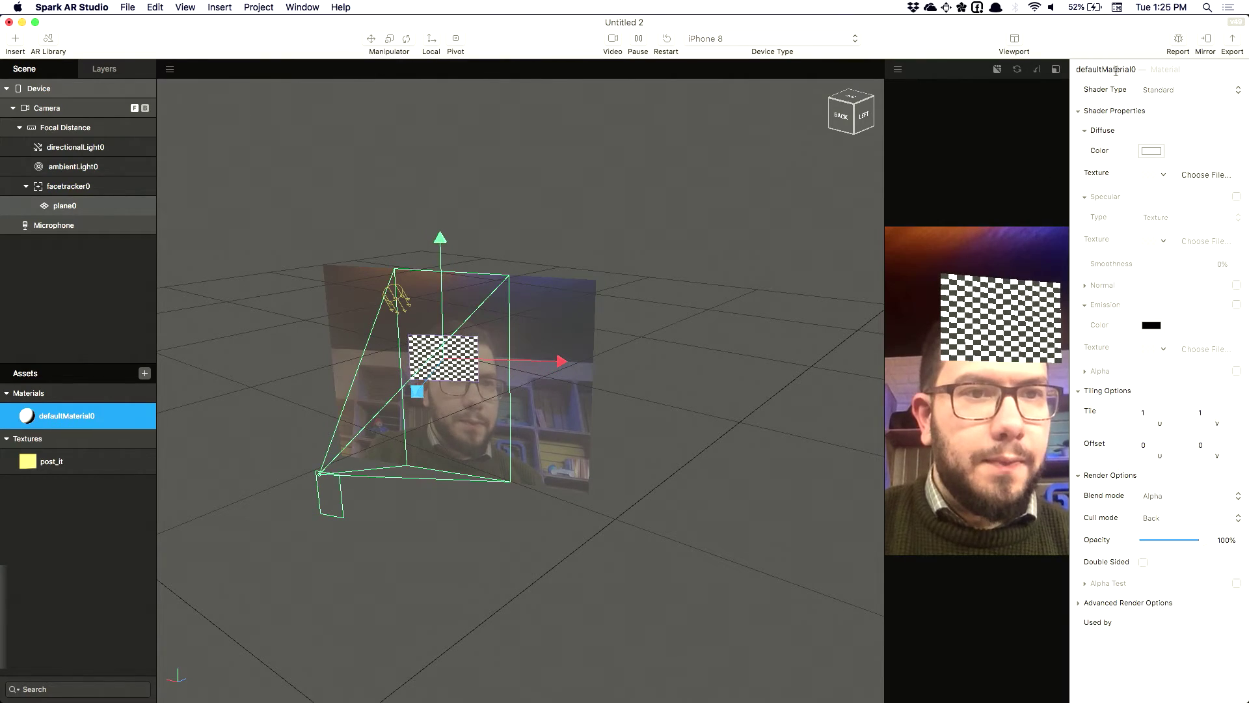
left_click(1116, 70)
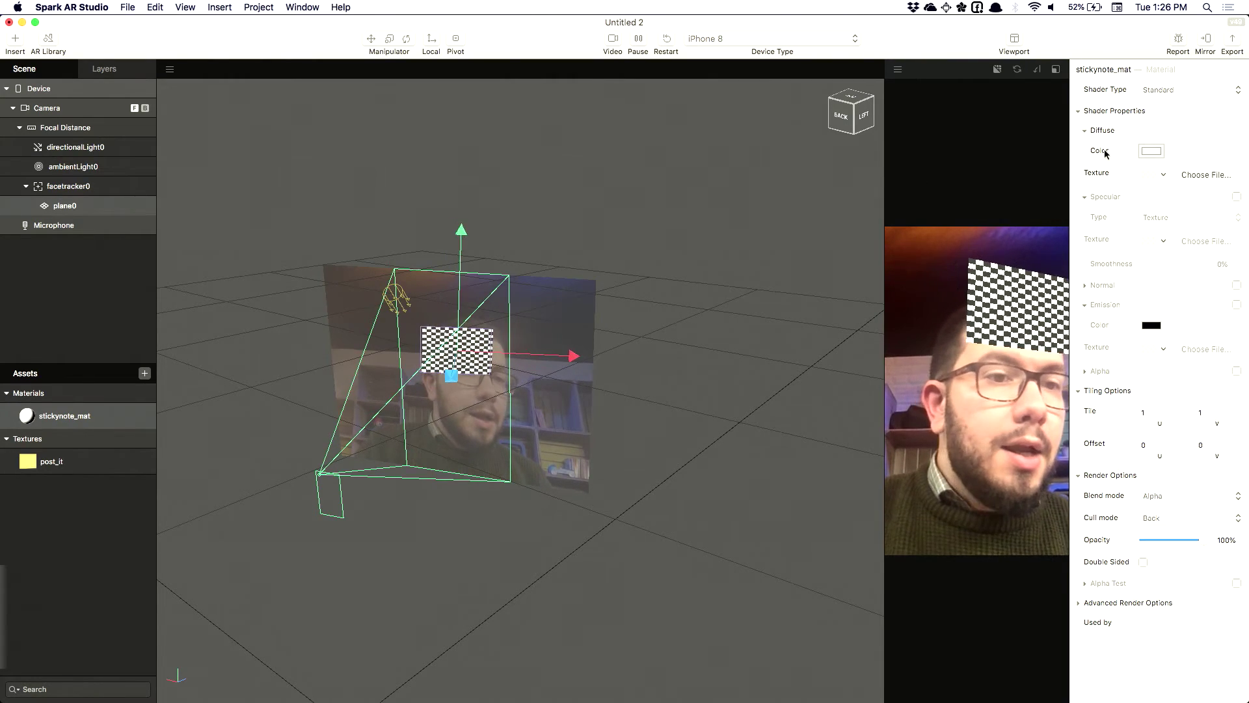
left_click(47, 463)
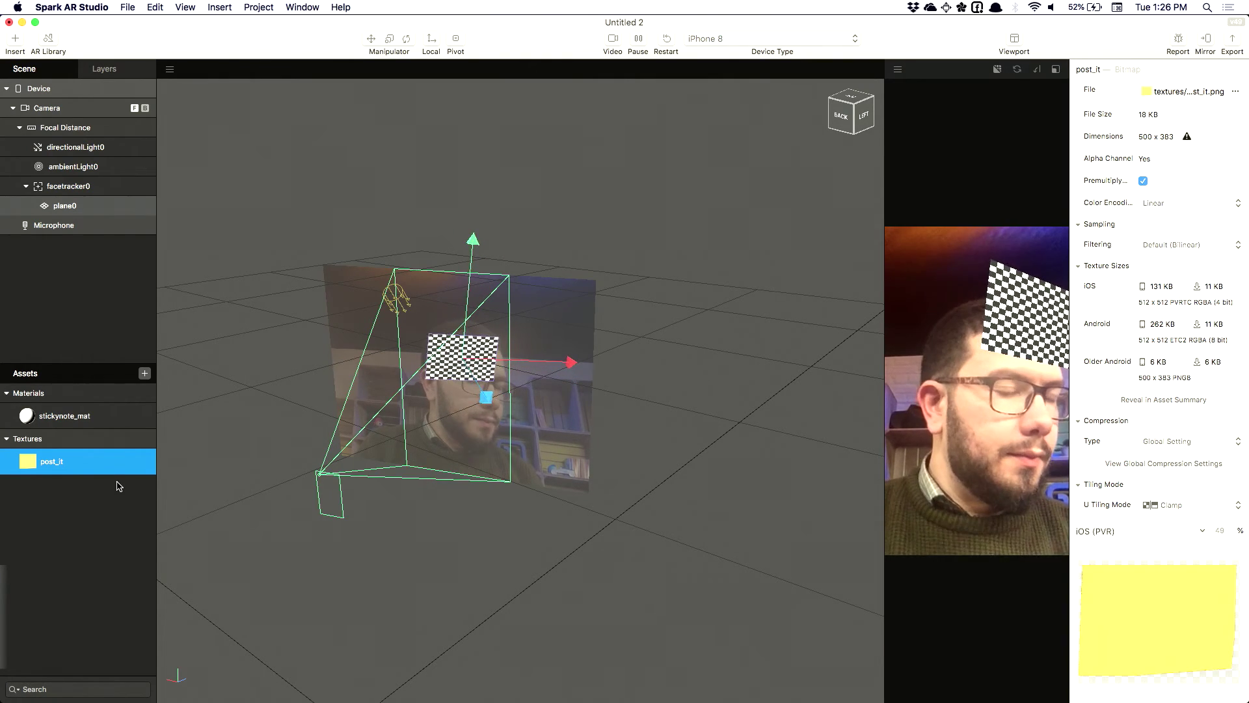
Show stickynote_mat's properties: Standard shader, Alpha blend mode, 100% opacity
left_click(60, 418)
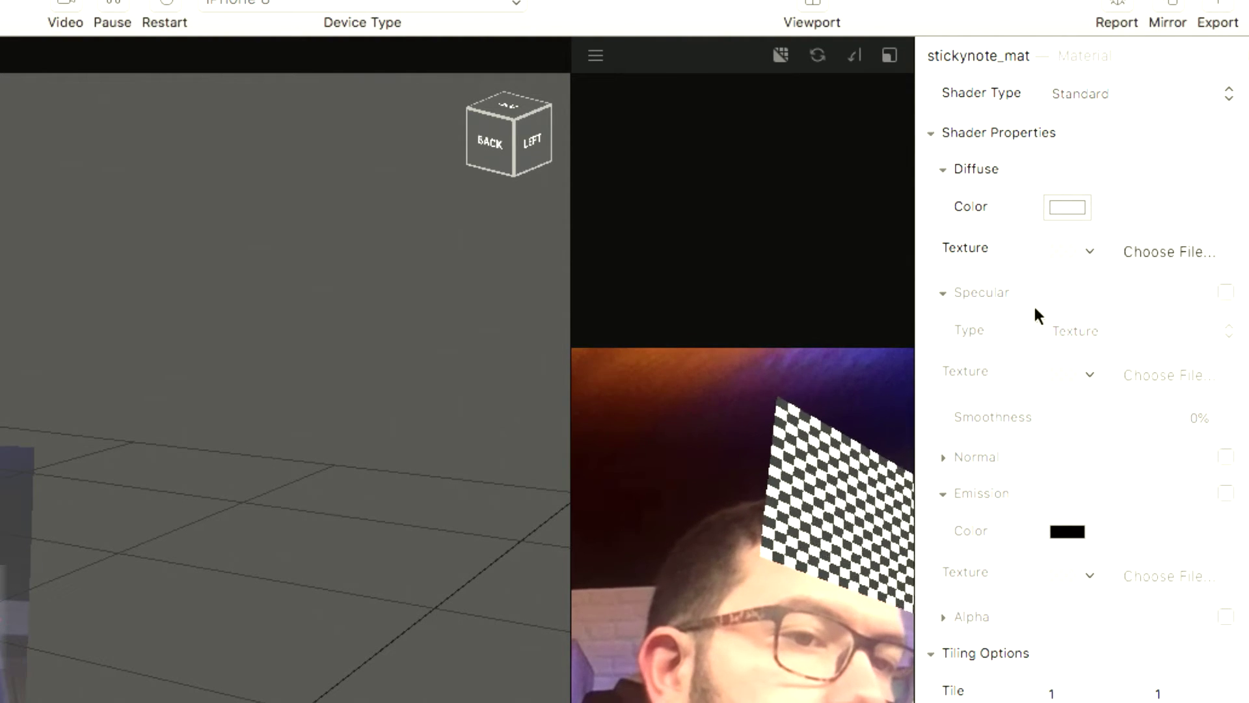
scroll(1020, 275, "down", 1)
scroll(1021, 274, "up", 1)
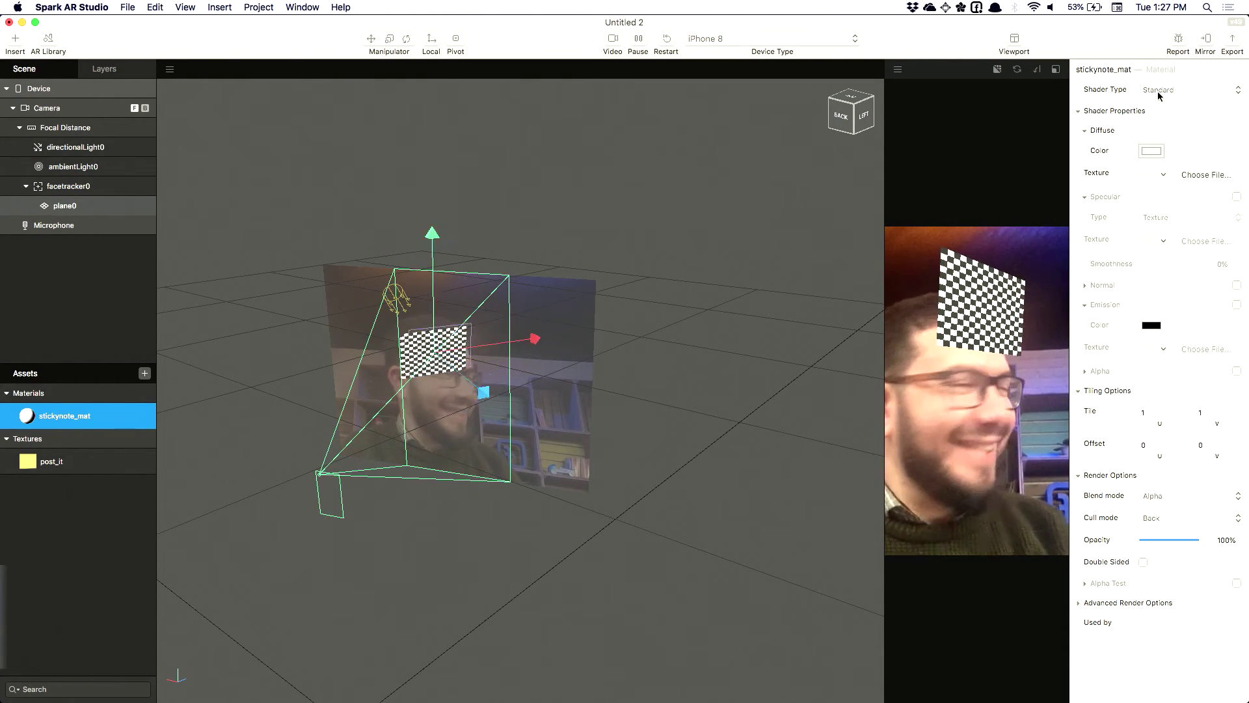
Try the Flat shader on stickynote_mat, keep Standard, and list the Diffuse Texture choices
left_click(1160, 96)
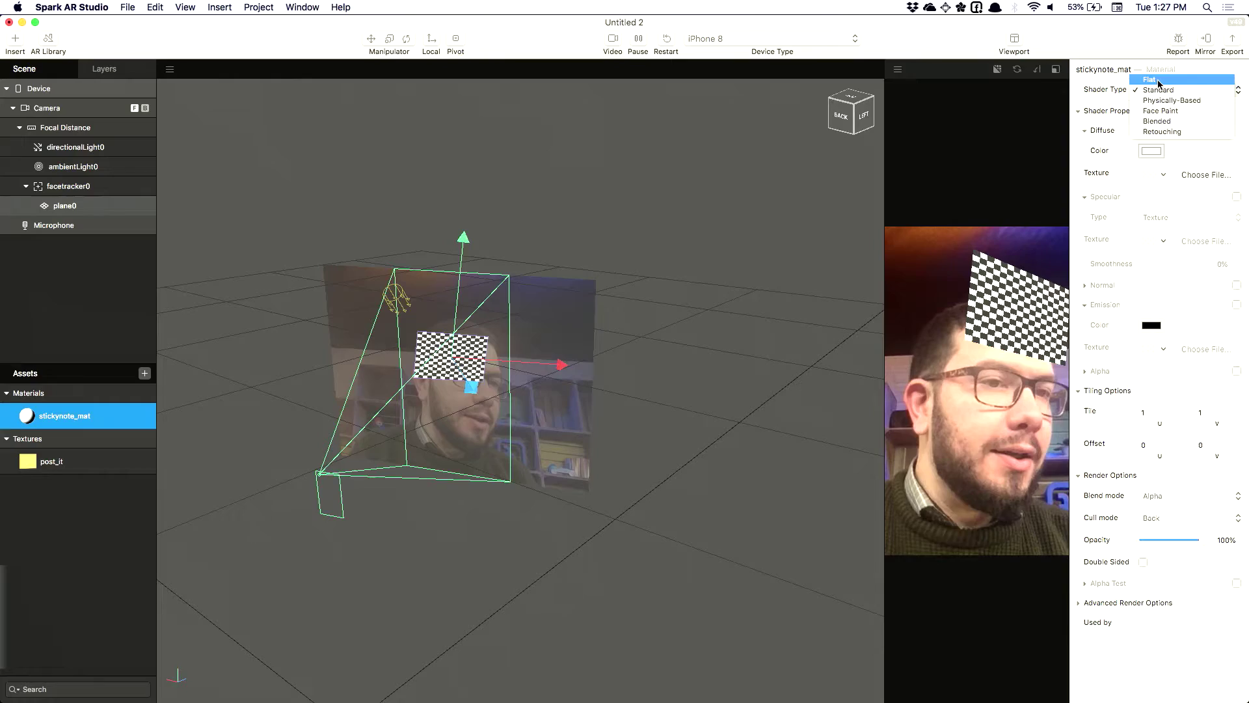
left_click(1159, 85)
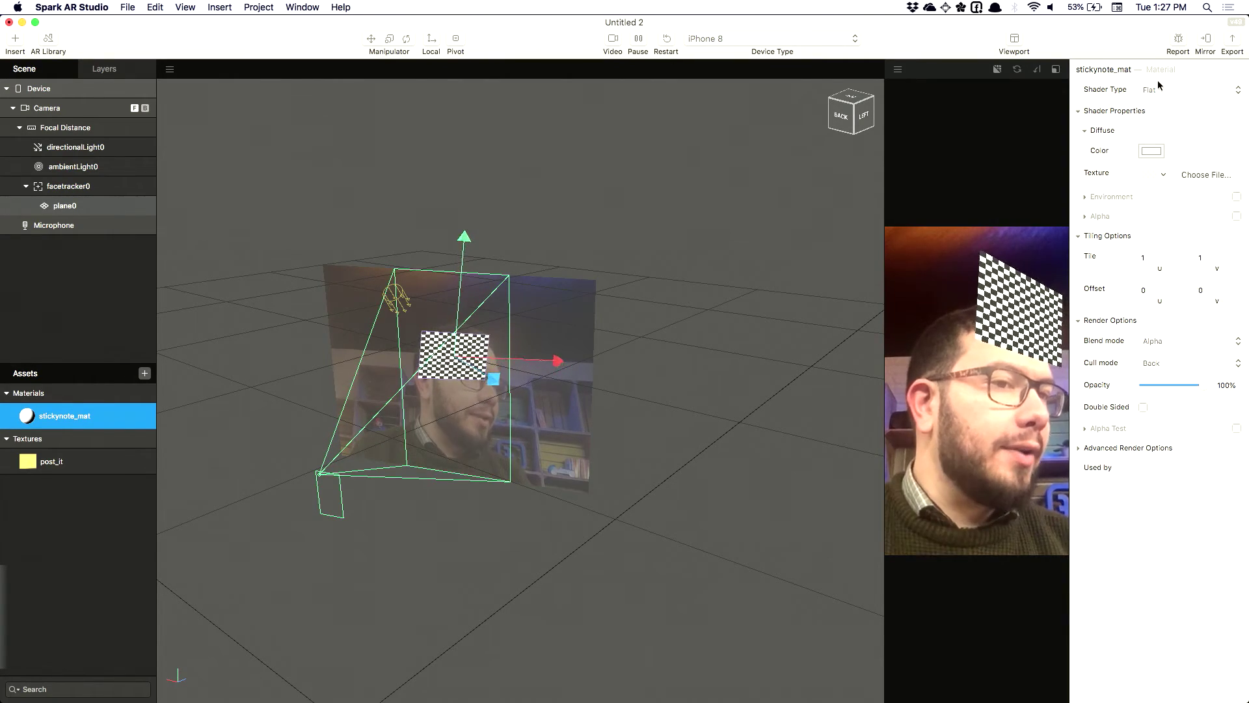
left_click(1159, 89)
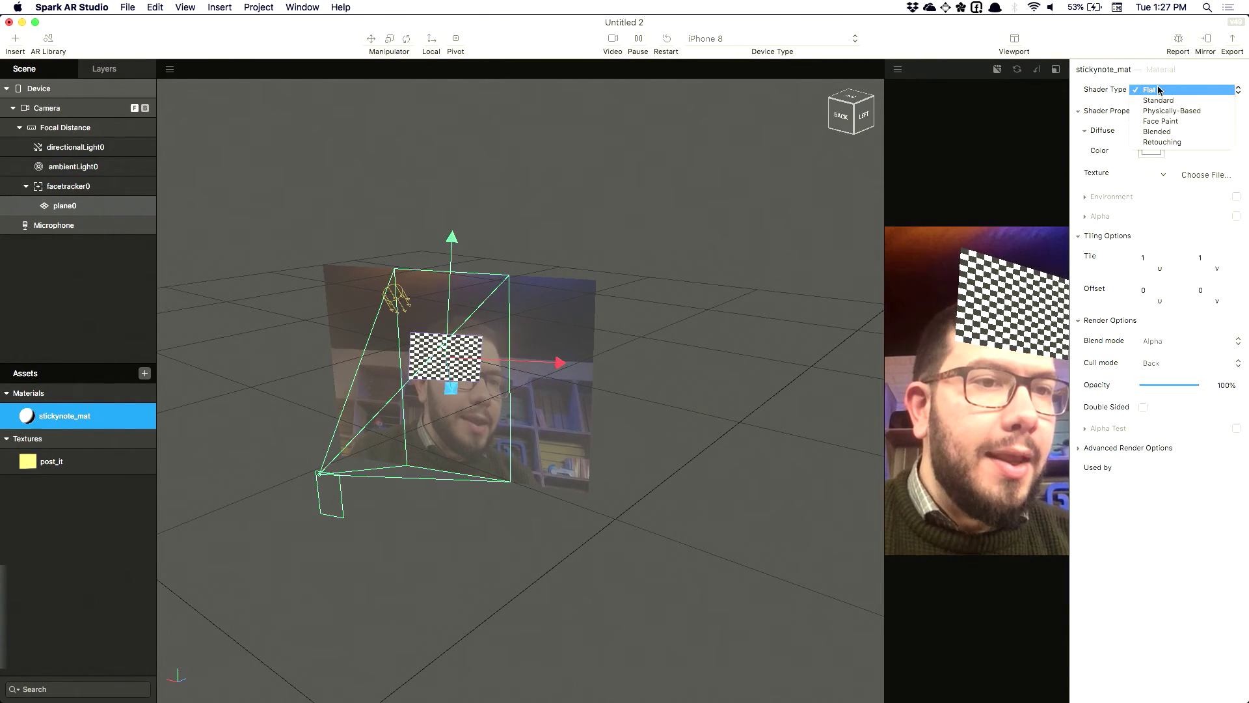
left_click(1162, 100)
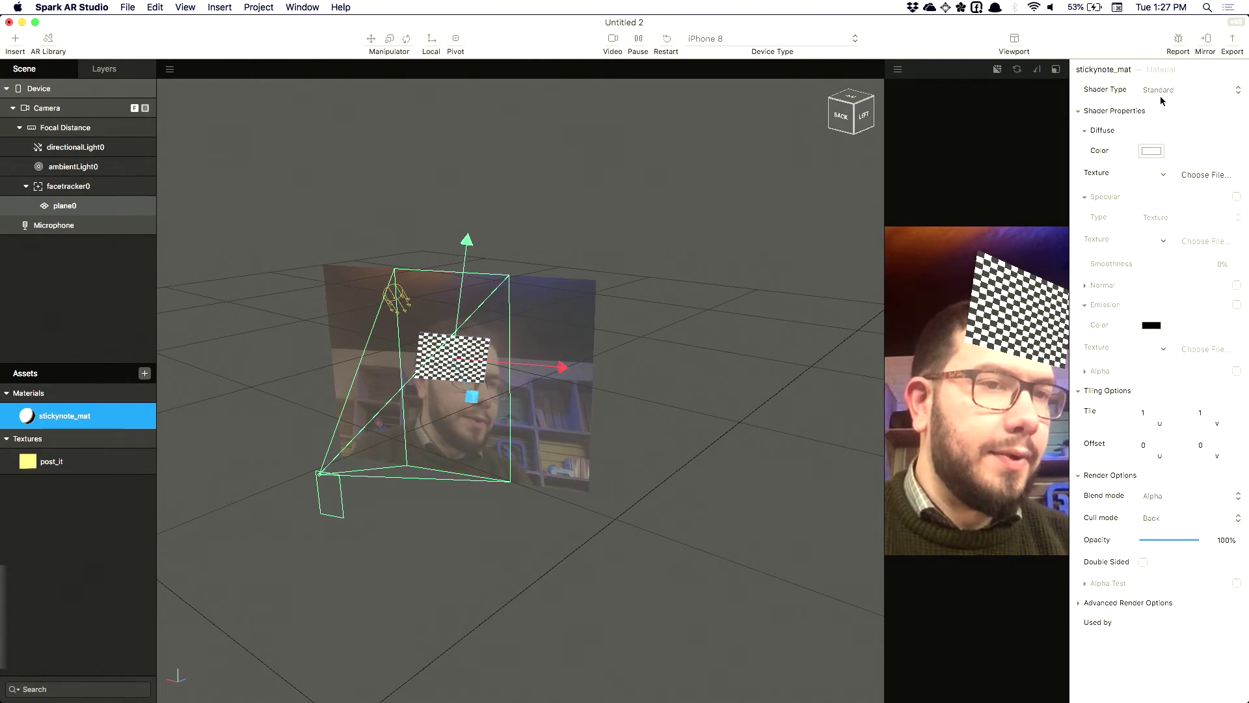
left_click(1162, 95)
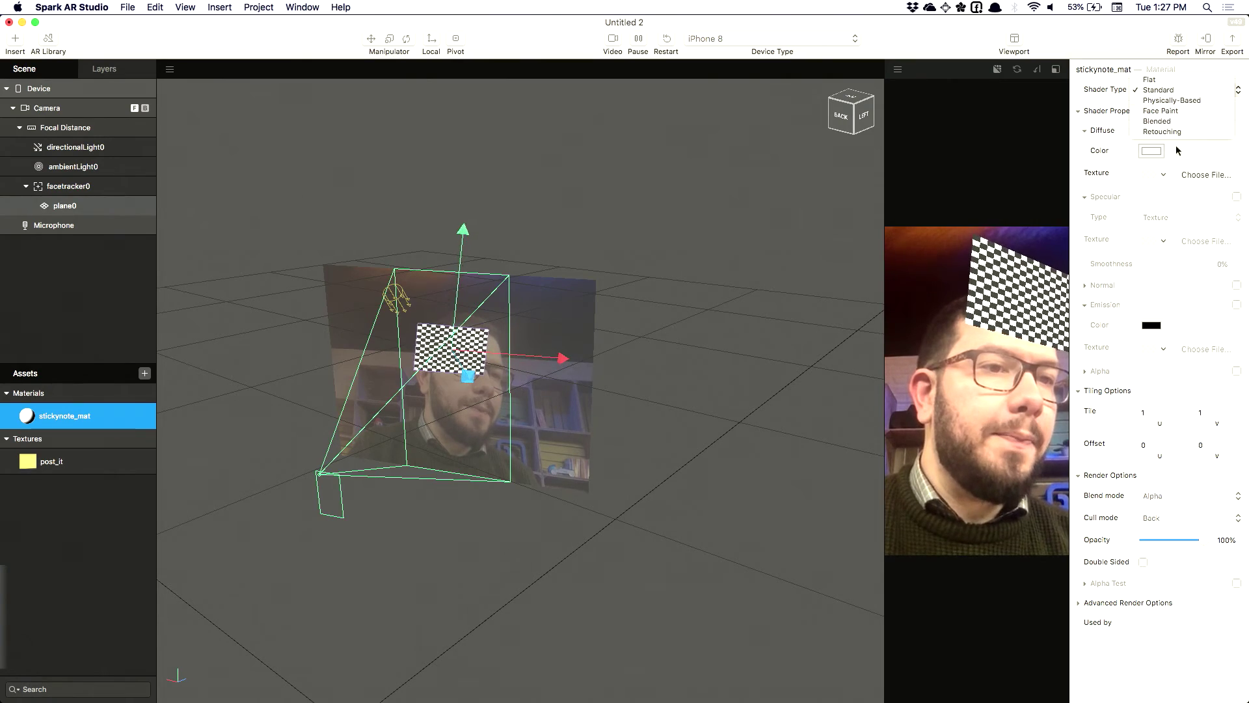
left_click(1170, 92)
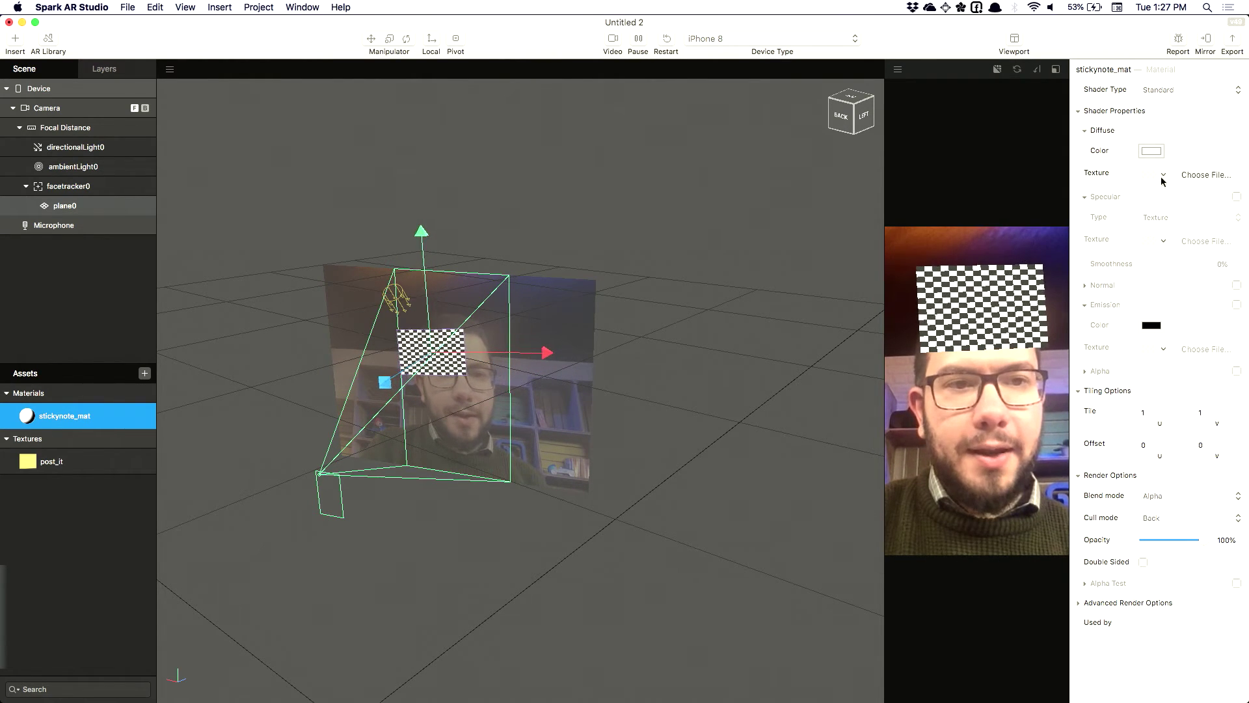
left_click(1162, 177)
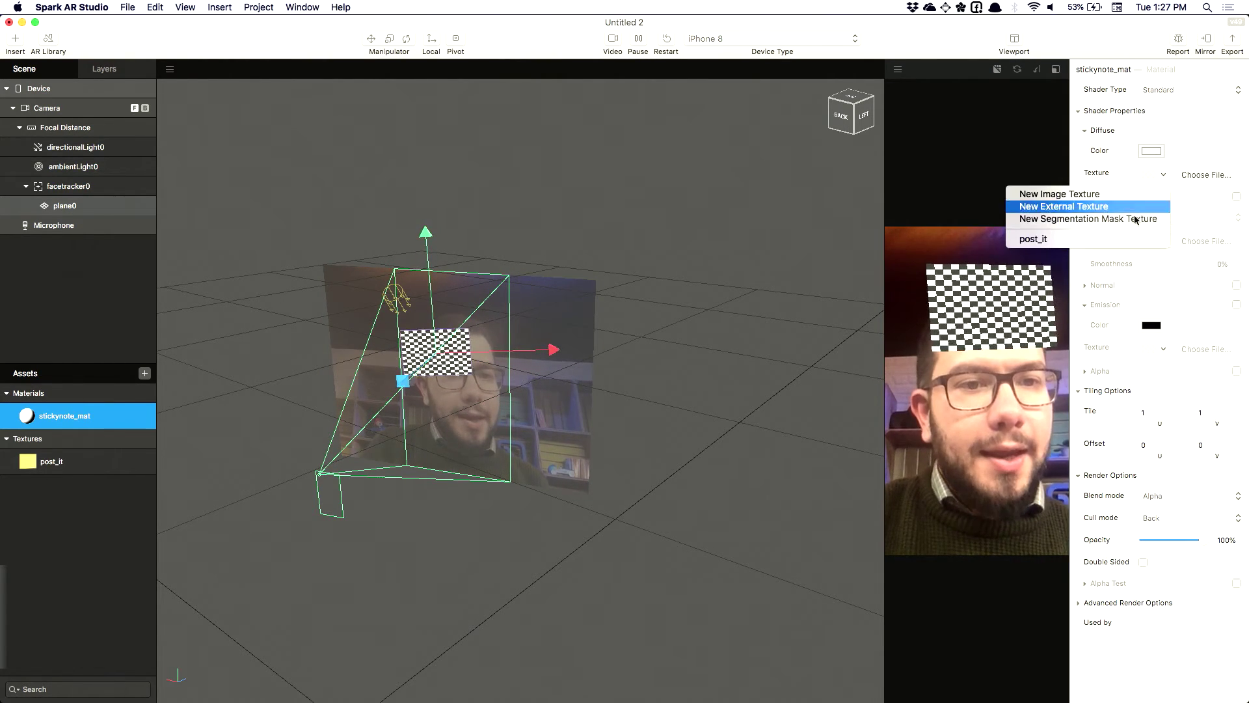
Set stickynote_mat's diffuse texture to post_it and assign the material to plane0
left_click(1097, 241)
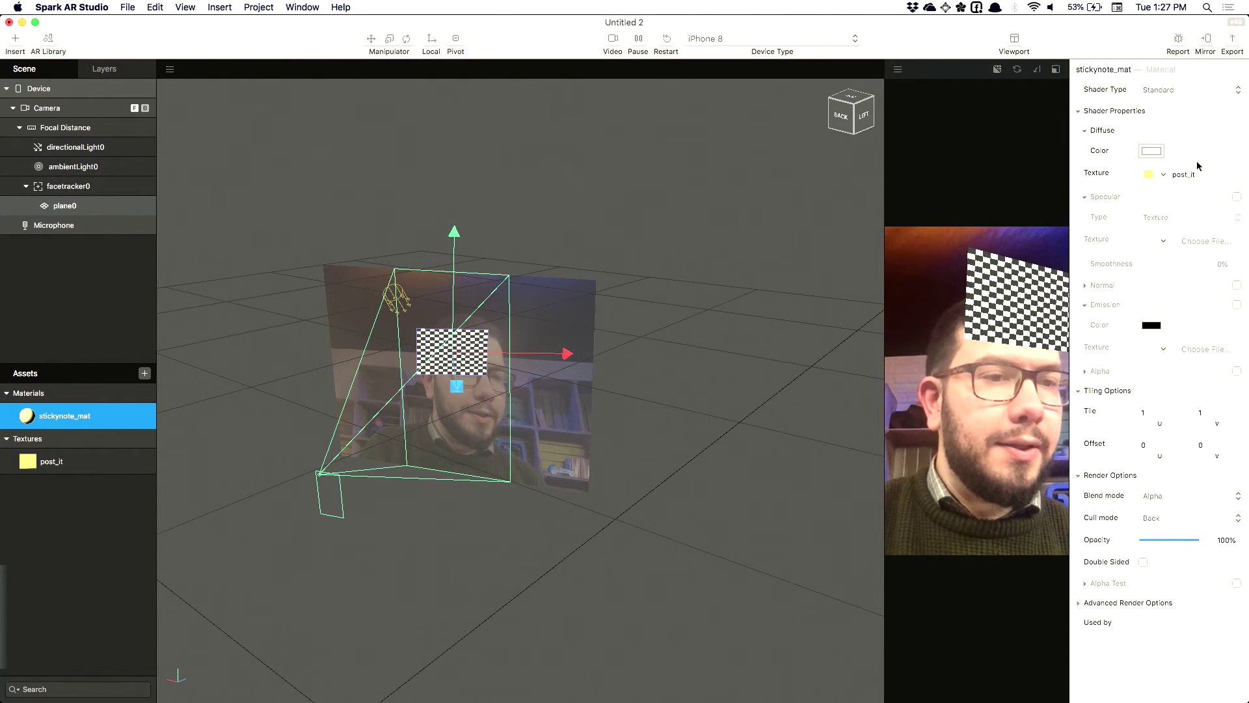
double_click(62, 207)
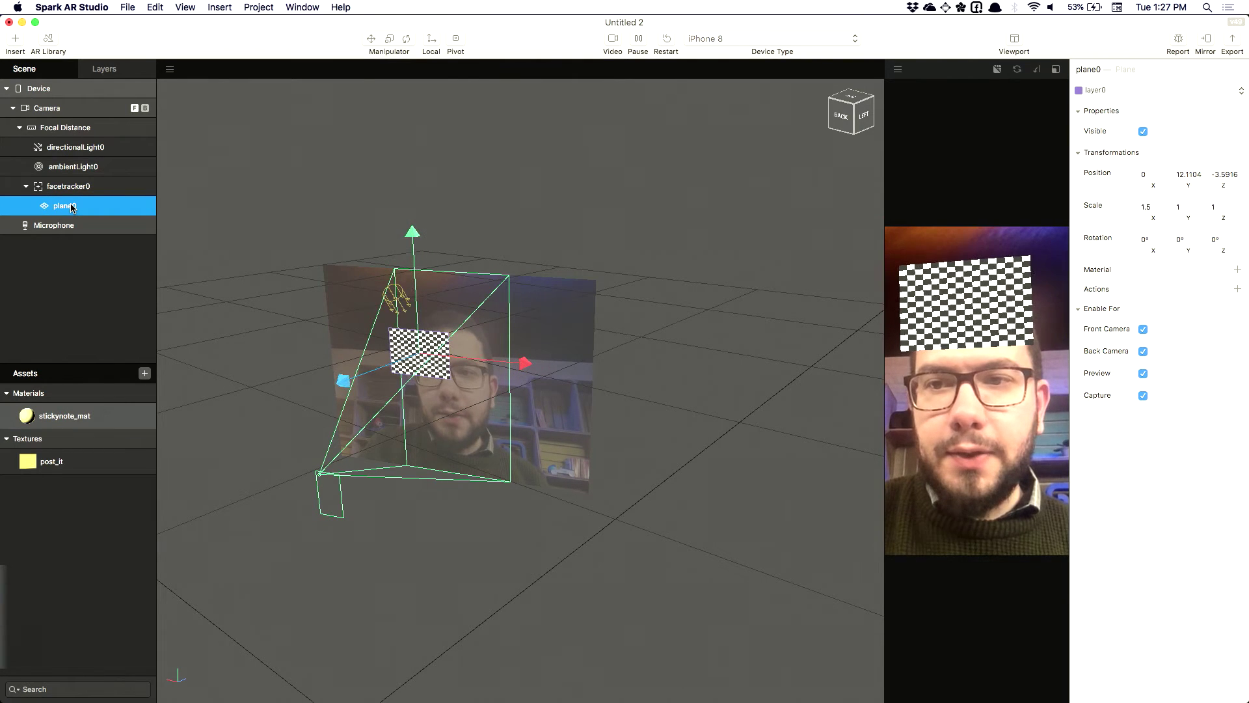
left_click(1237, 270)
left_click(1214, 287)
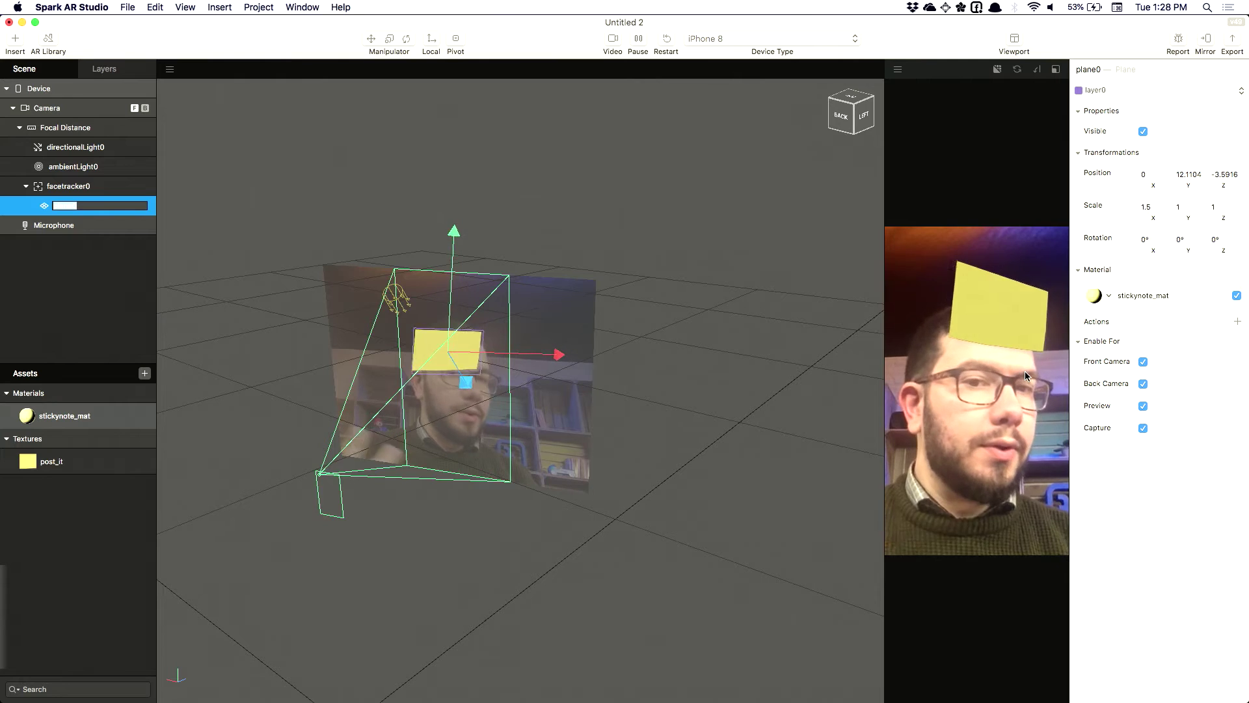
Check the directional light, plane0, facetracker0 and the Camera, keeping plane0's name
left_click(34, 150)
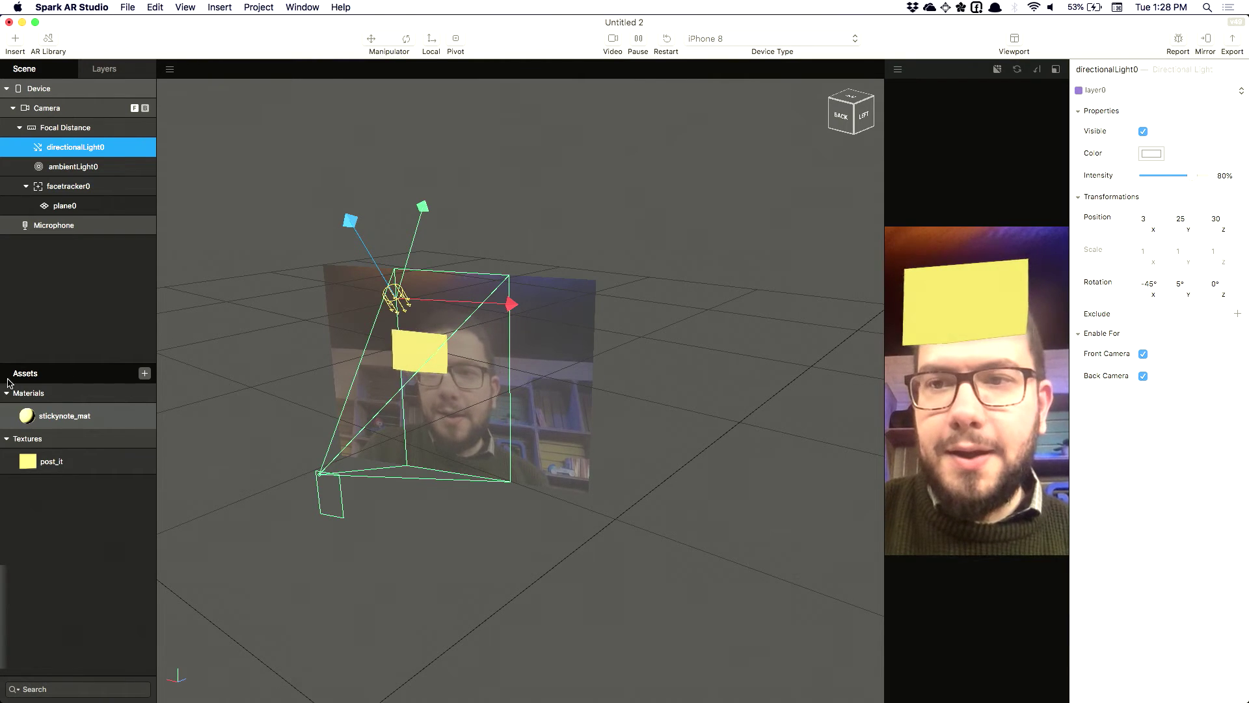
left_click(65, 206)
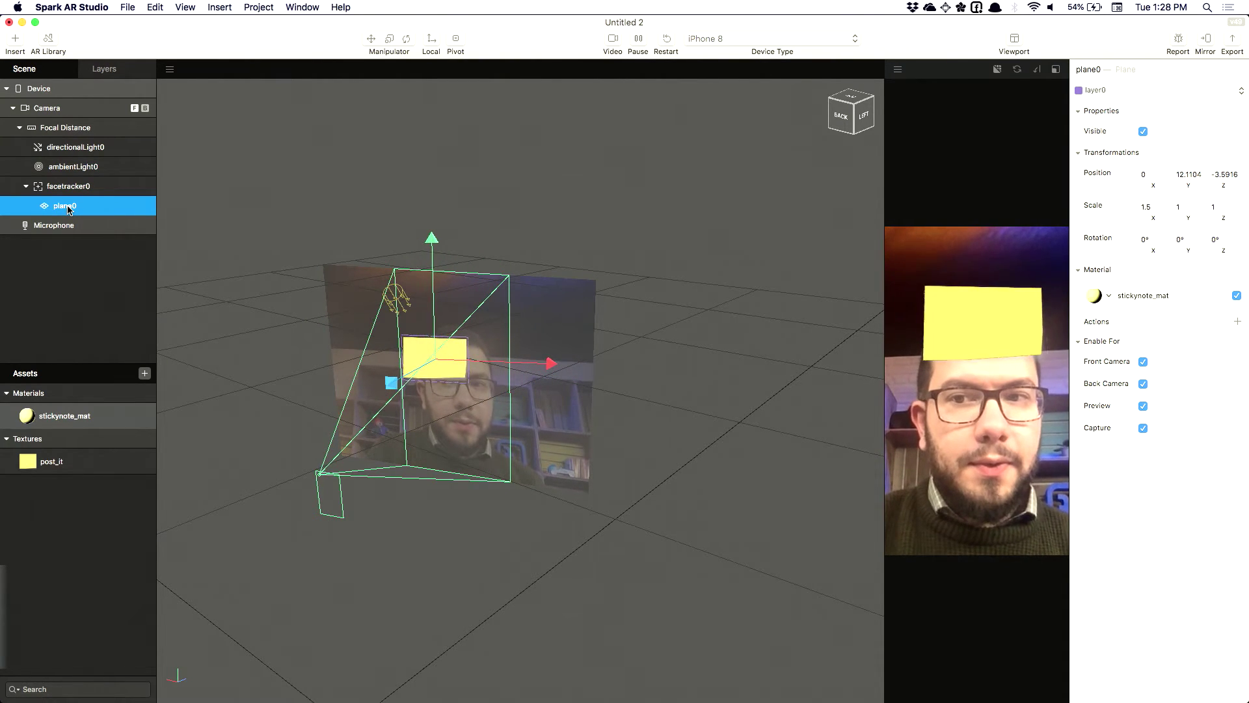
double_click(65, 206)
left_click(66, 244)
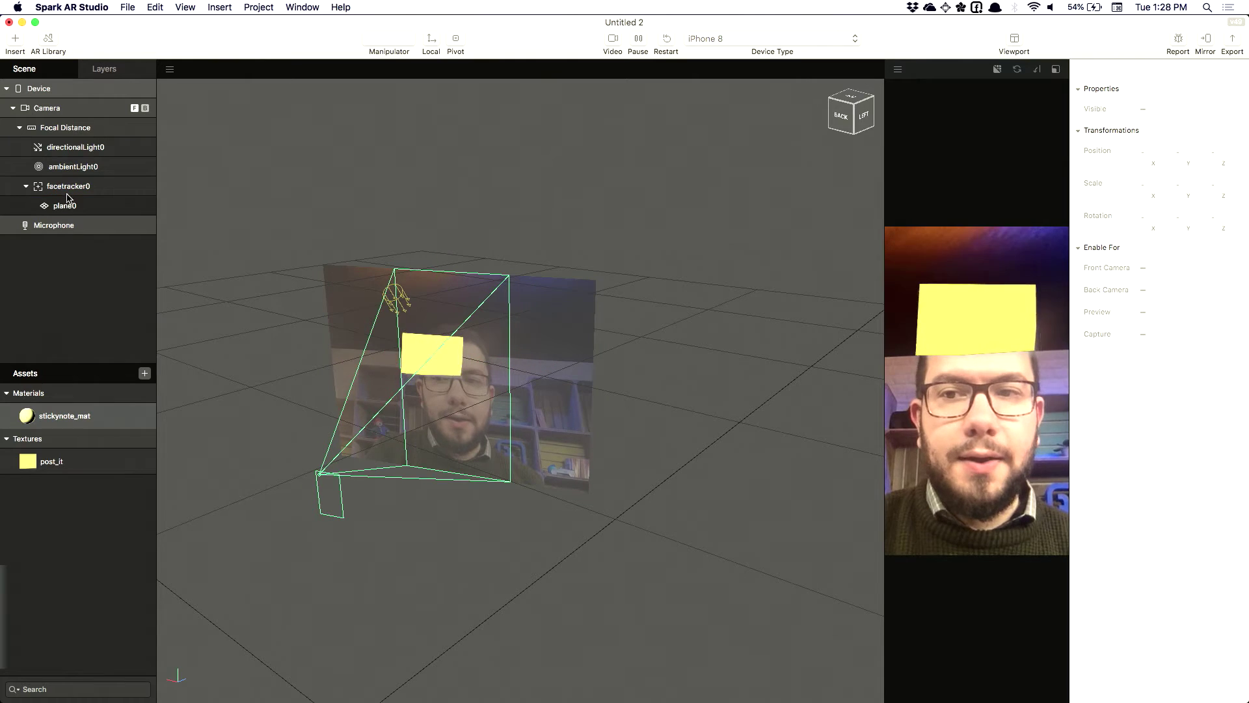
left_click(69, 187)
left_click(66, 108)
Insert a new canvas0 under the Camera
right_click(65, 108)
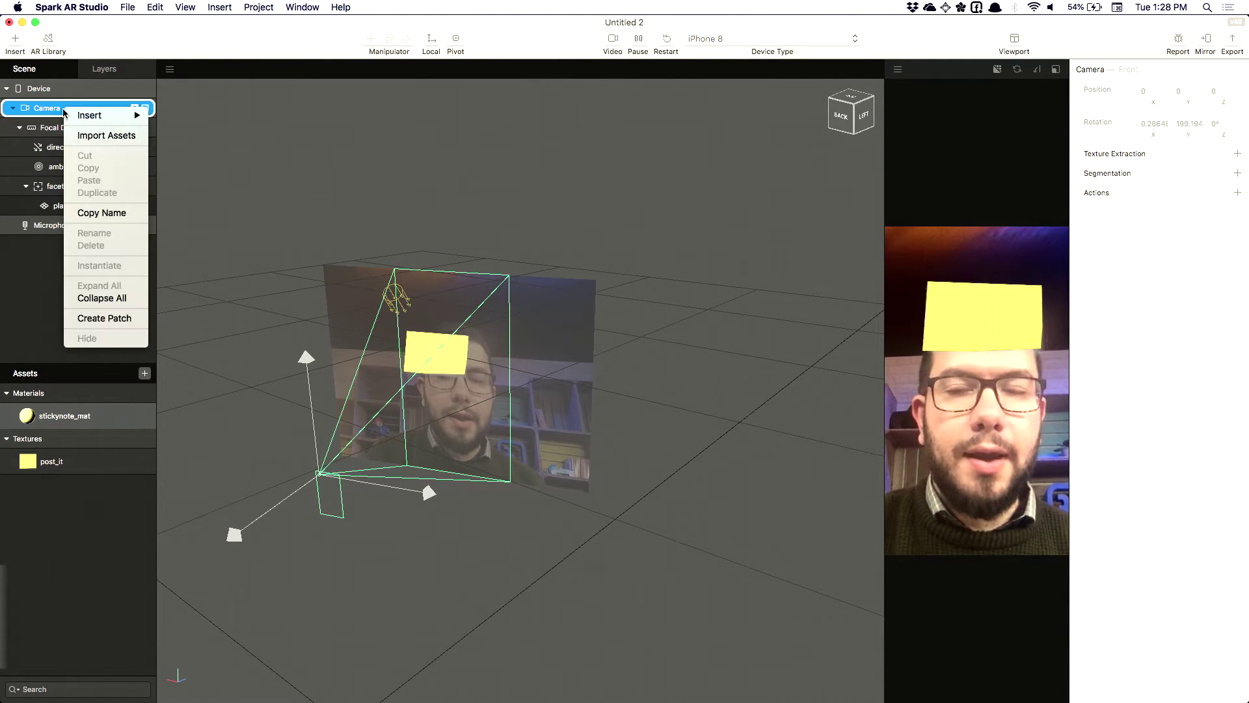
mouse_move(99, 119)
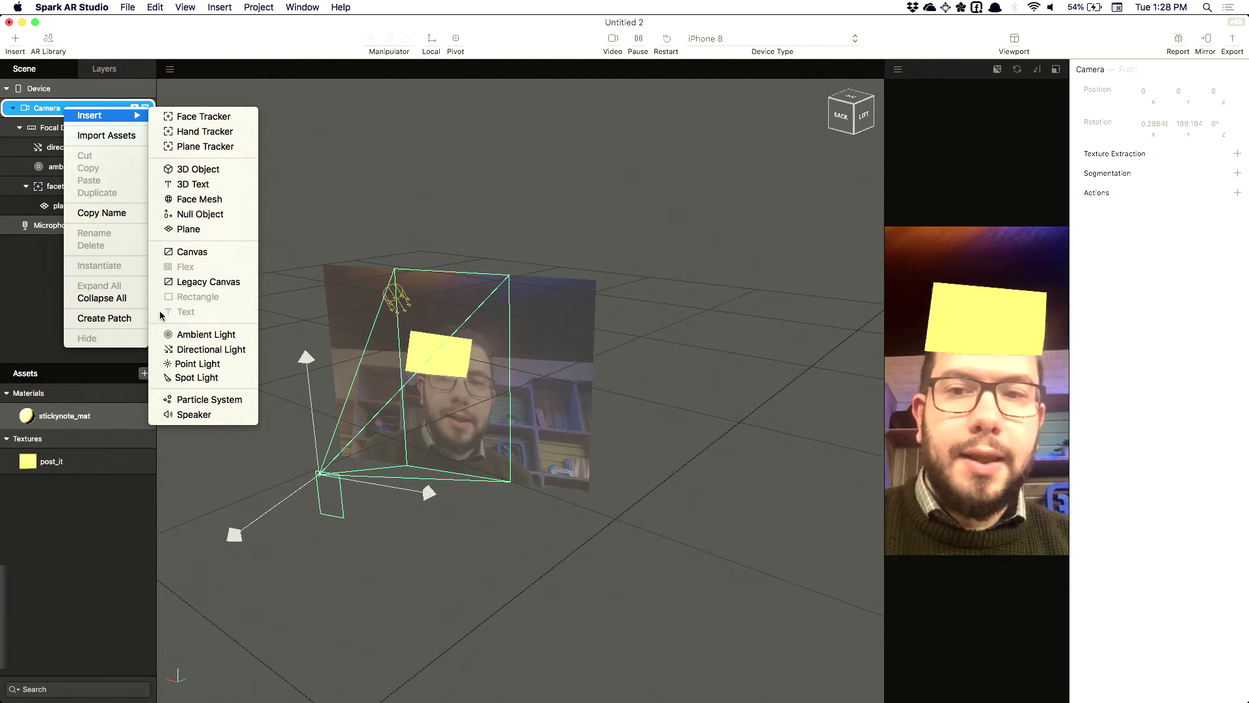
left_click(190, 253)
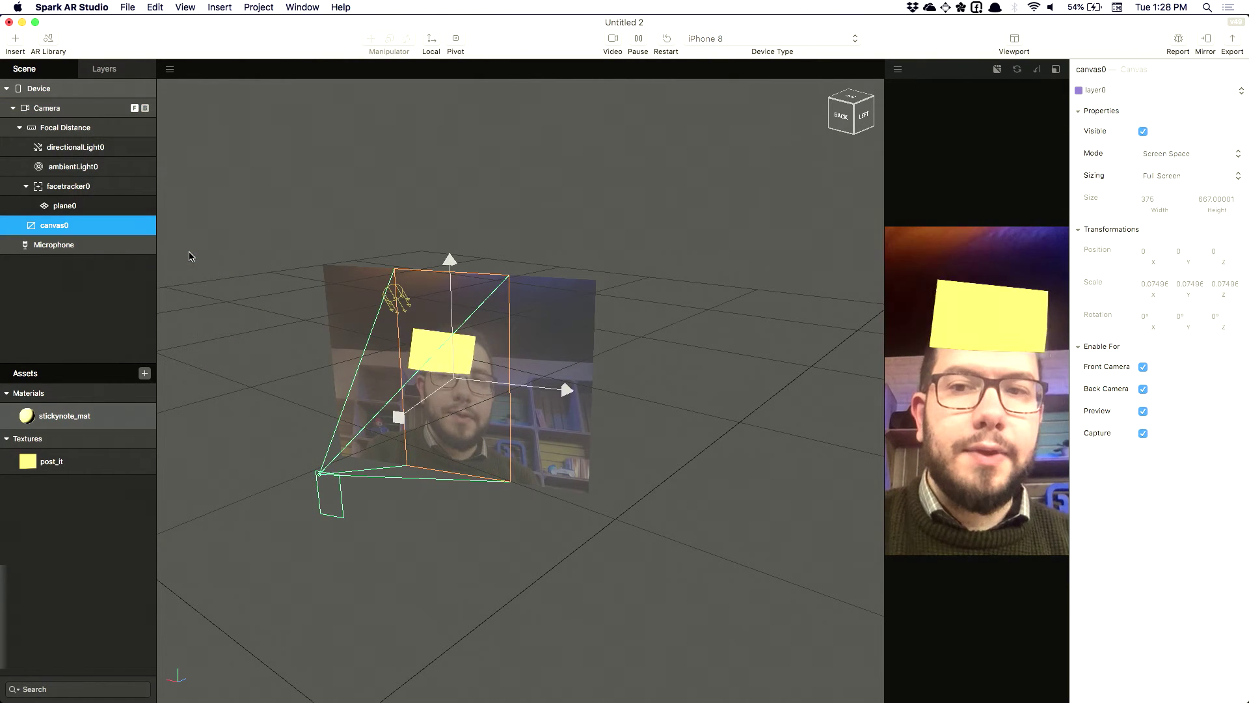
Set canvas0's Mode to World Space in the Inspector
left_click(1196, 153)
left_click(1196, 162)
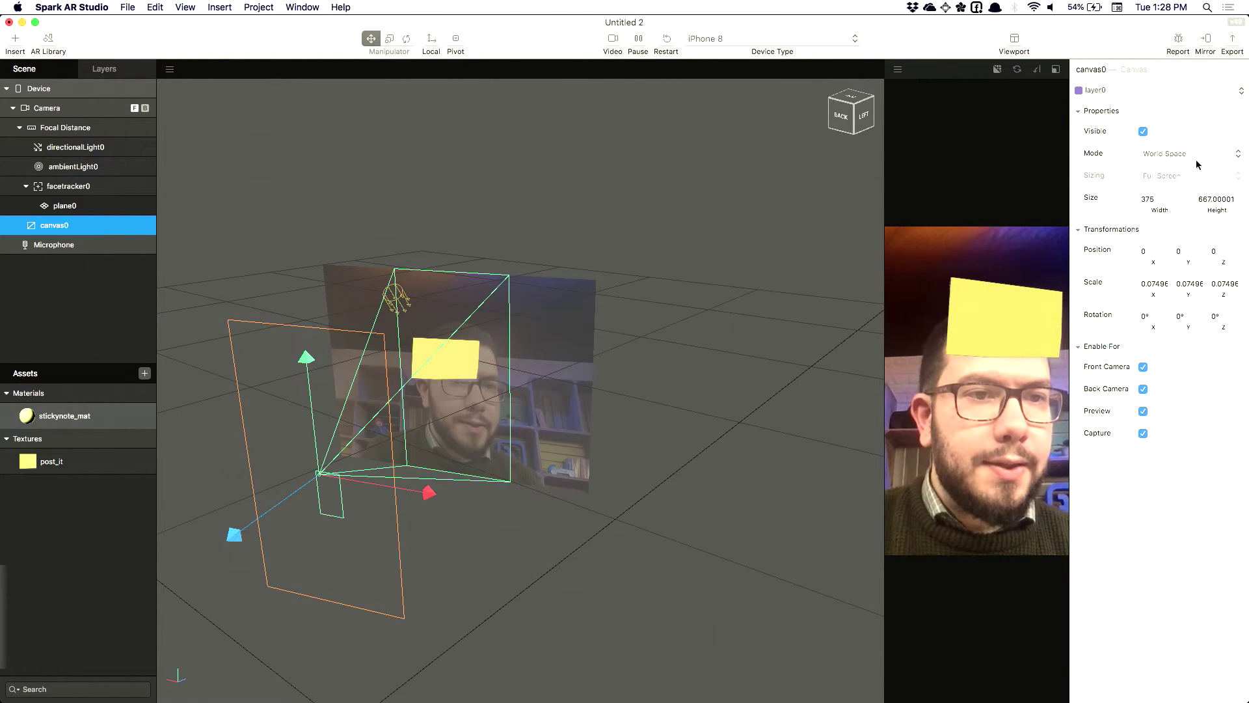
left_click(1196, 156)
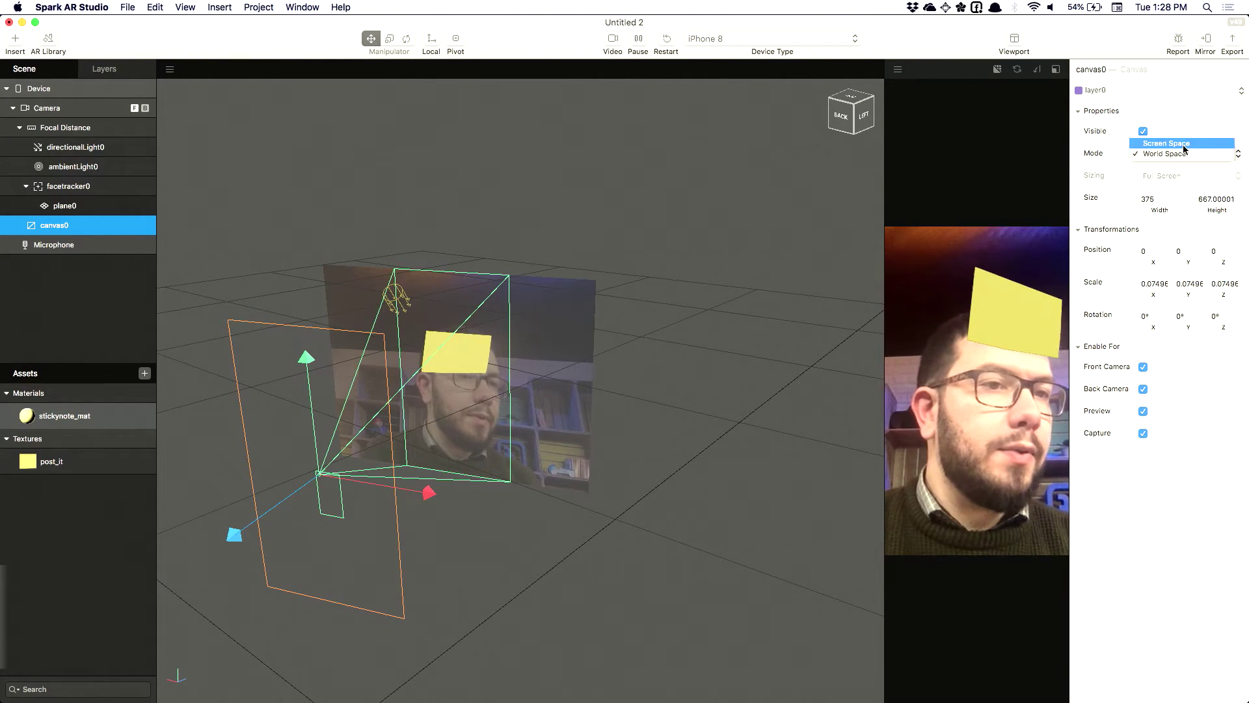
left_click(1184, 144)
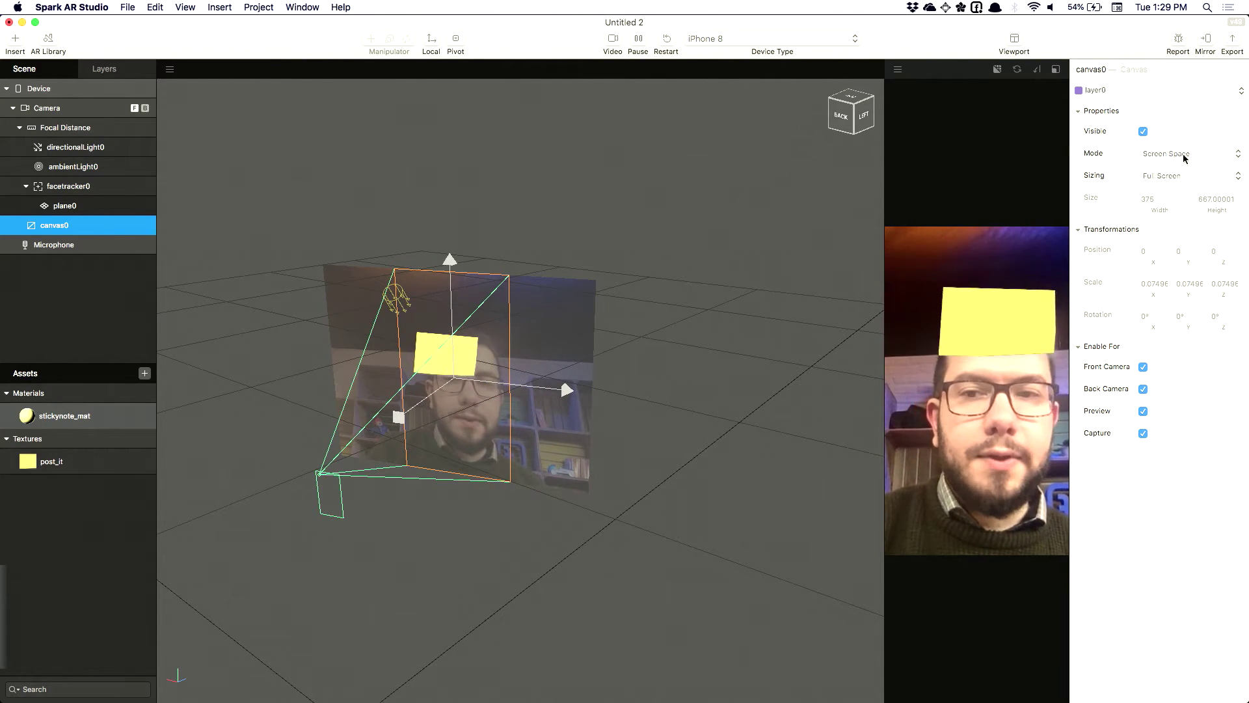
left_click(1184, 156)
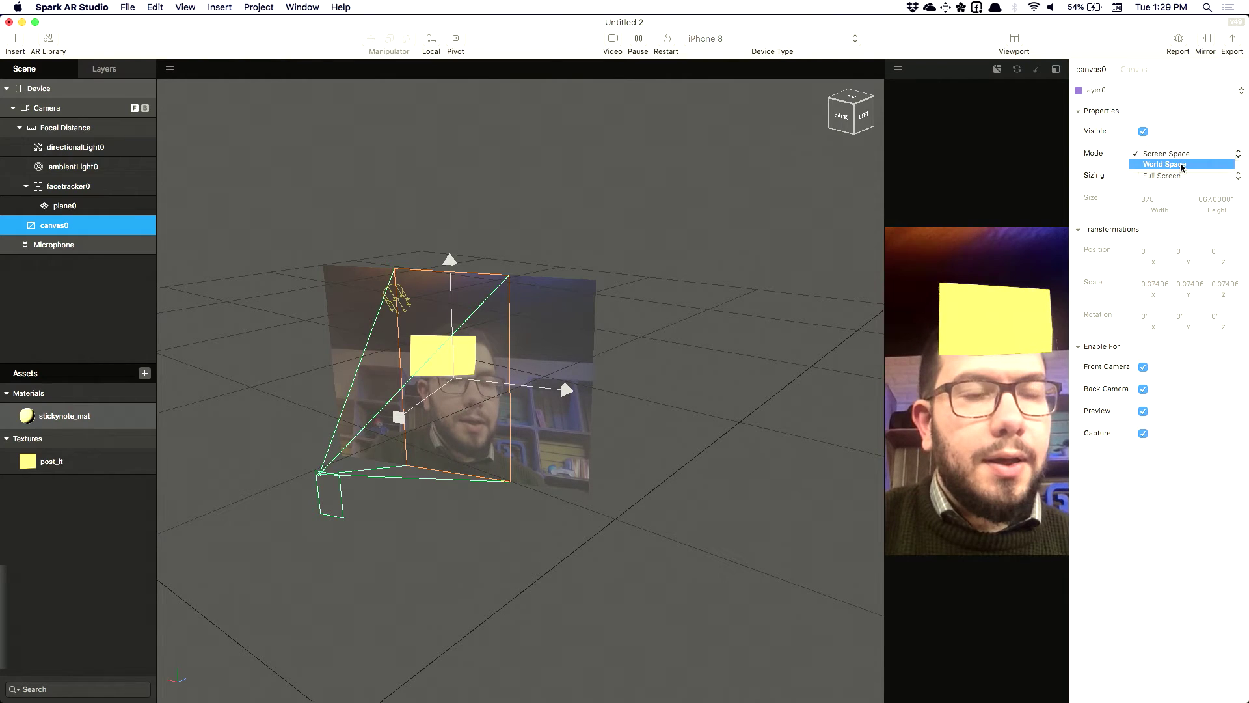
left_click(1182, 165)
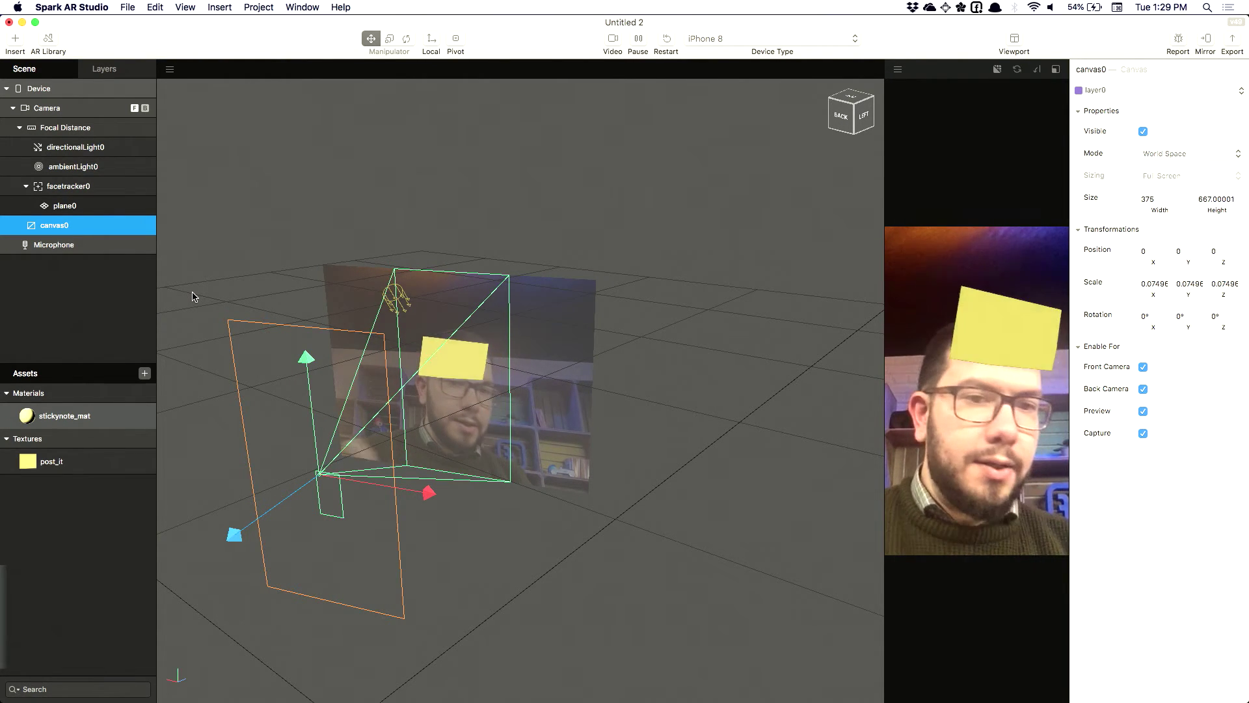
Add a text0 object inside canvas0 and nest canvas0 under plane0
right_click(73, 230)
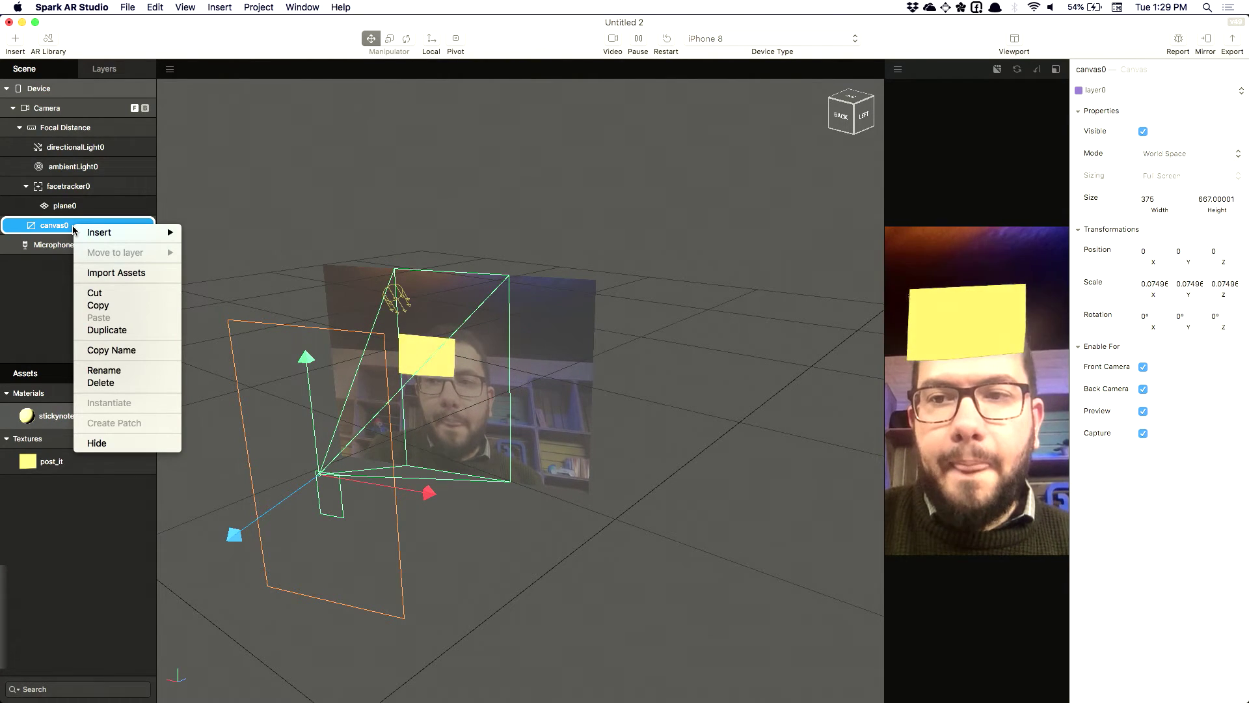
mouse_move(81, 232)
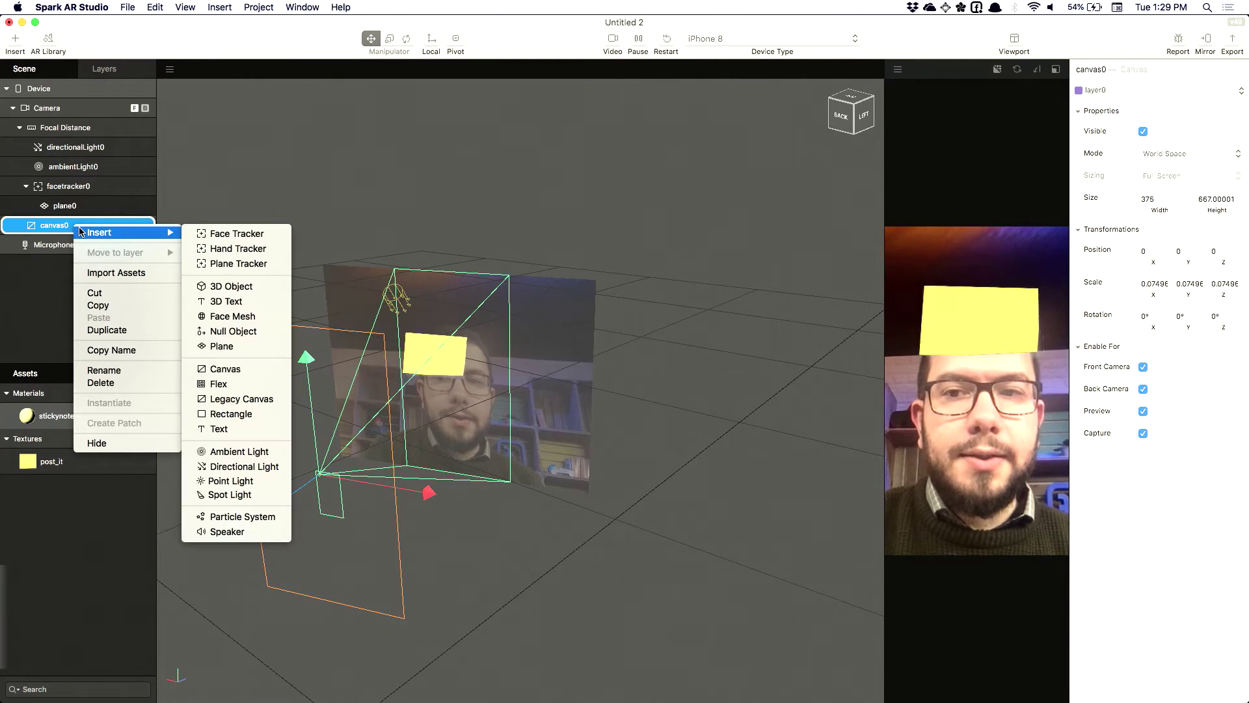
left_click(227, 433)
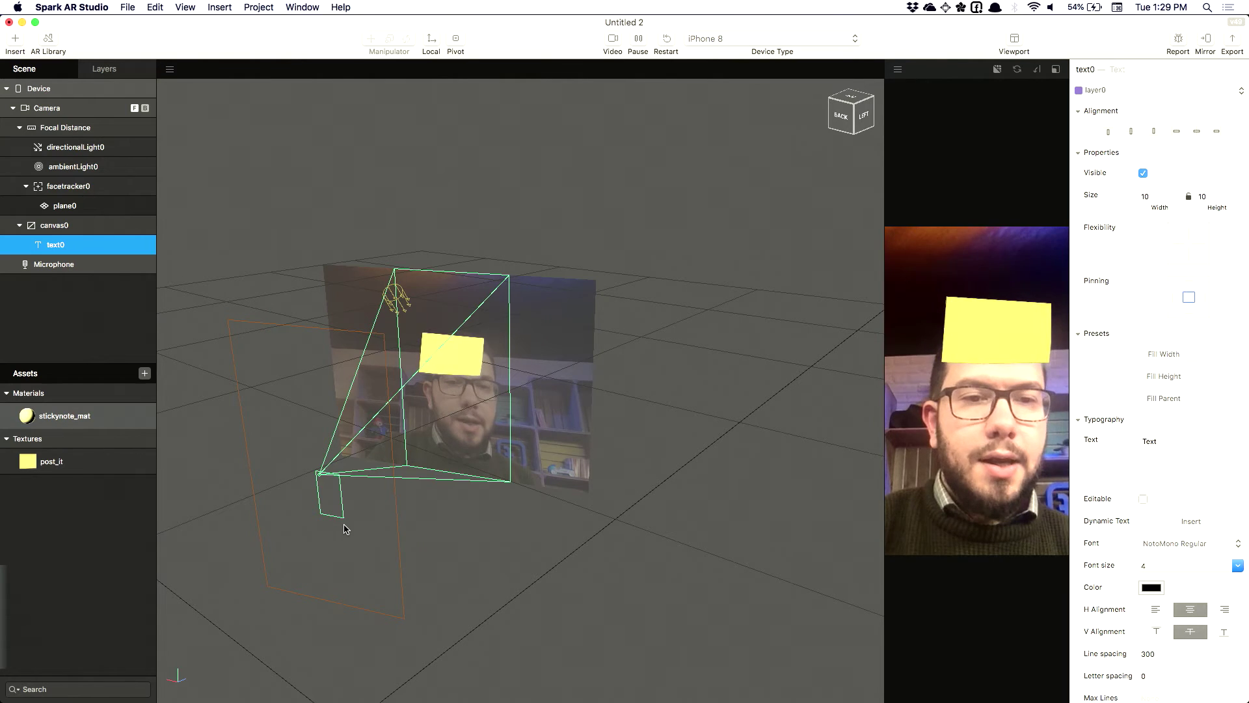
left_click_drag(44, 229, 79, 212)
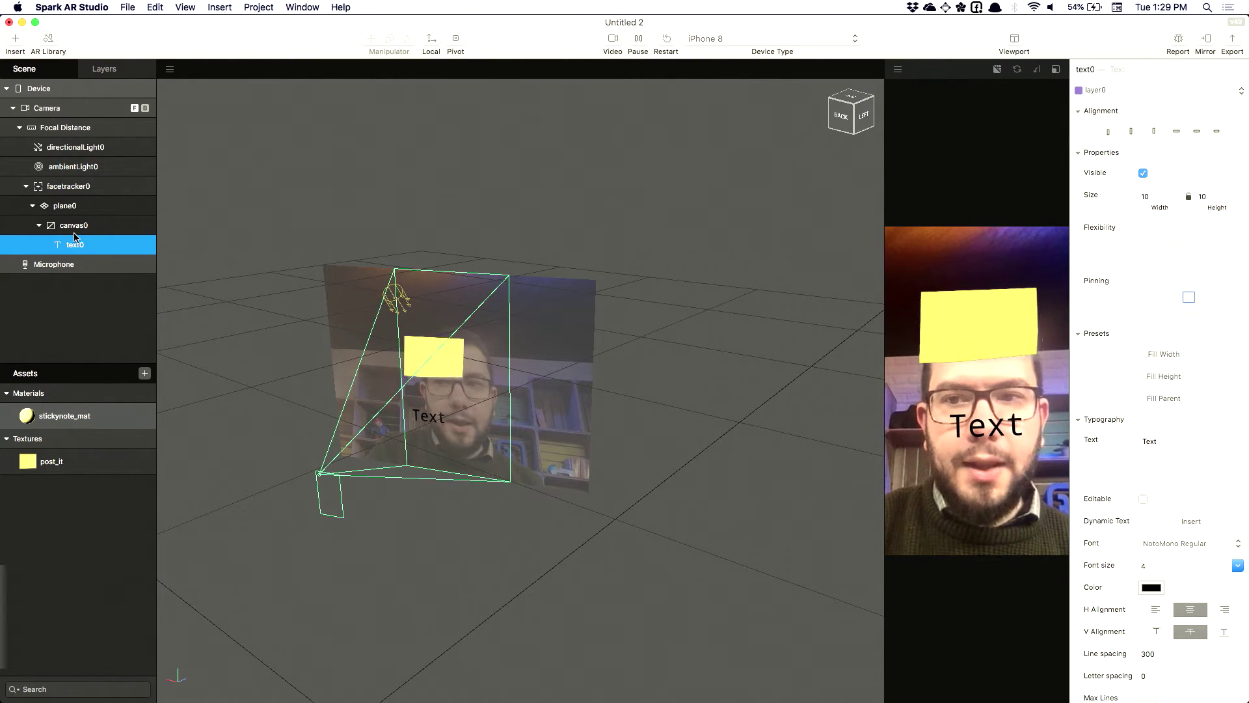
Set canvas0's Y position to 0 and its scale to 0.025 X by 0.015 Y
left_click(73, 228)
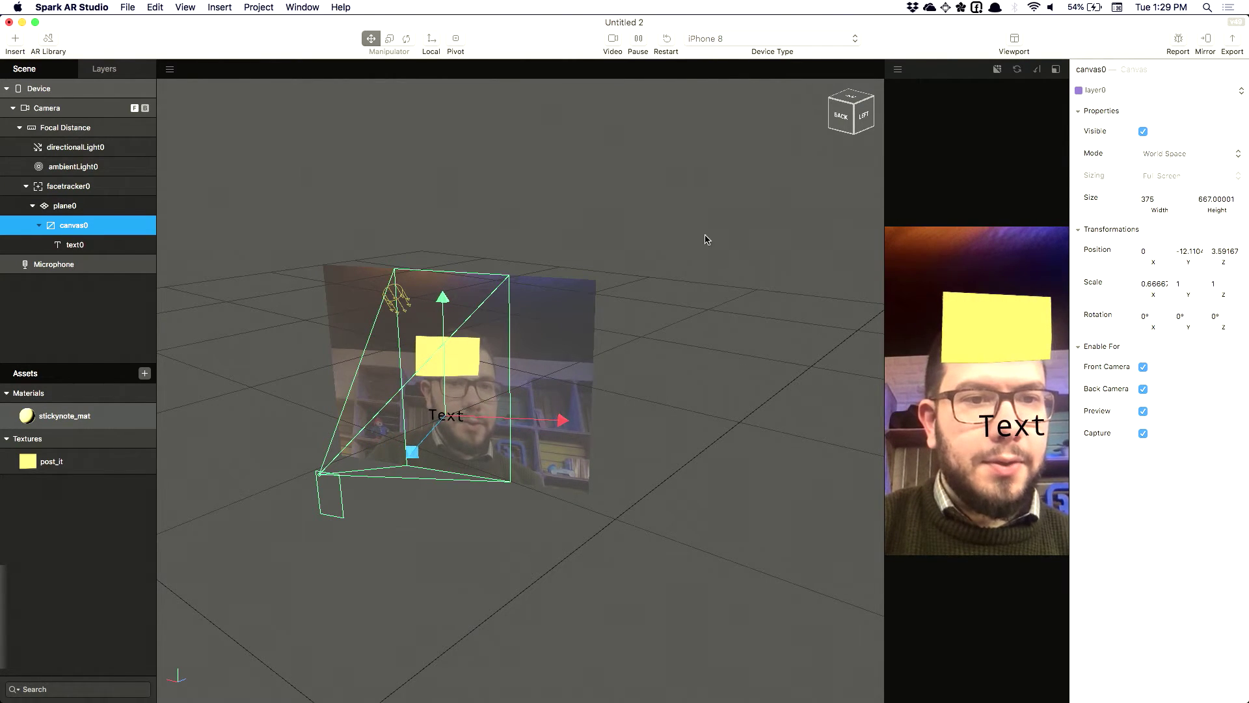
left_click(1154, 284)
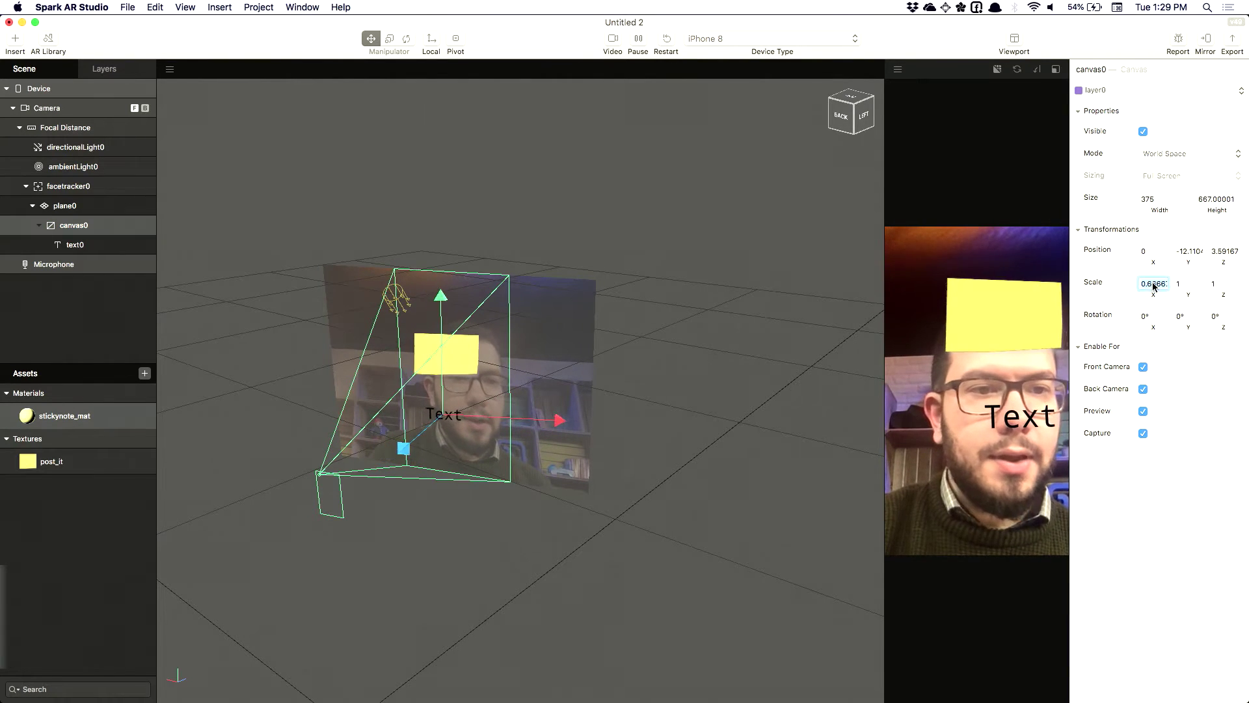
left_click(1181, 258)
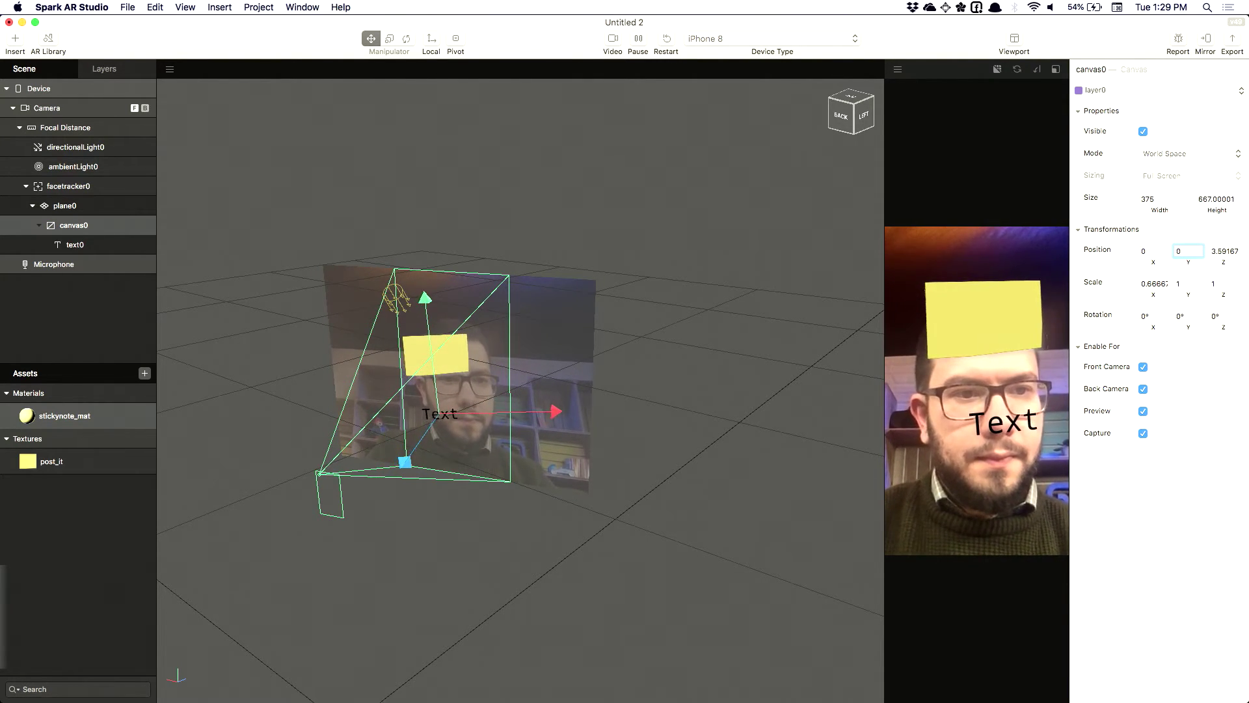
type("0")
key("Tab")
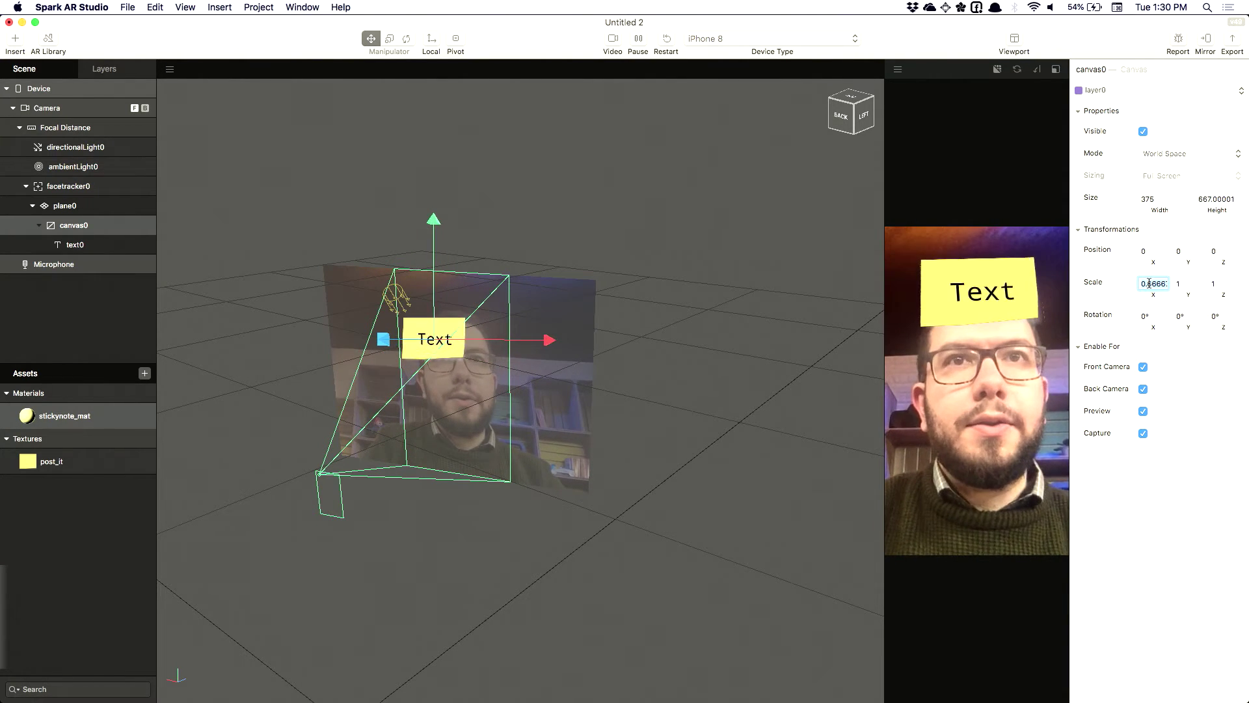
type("0.02")
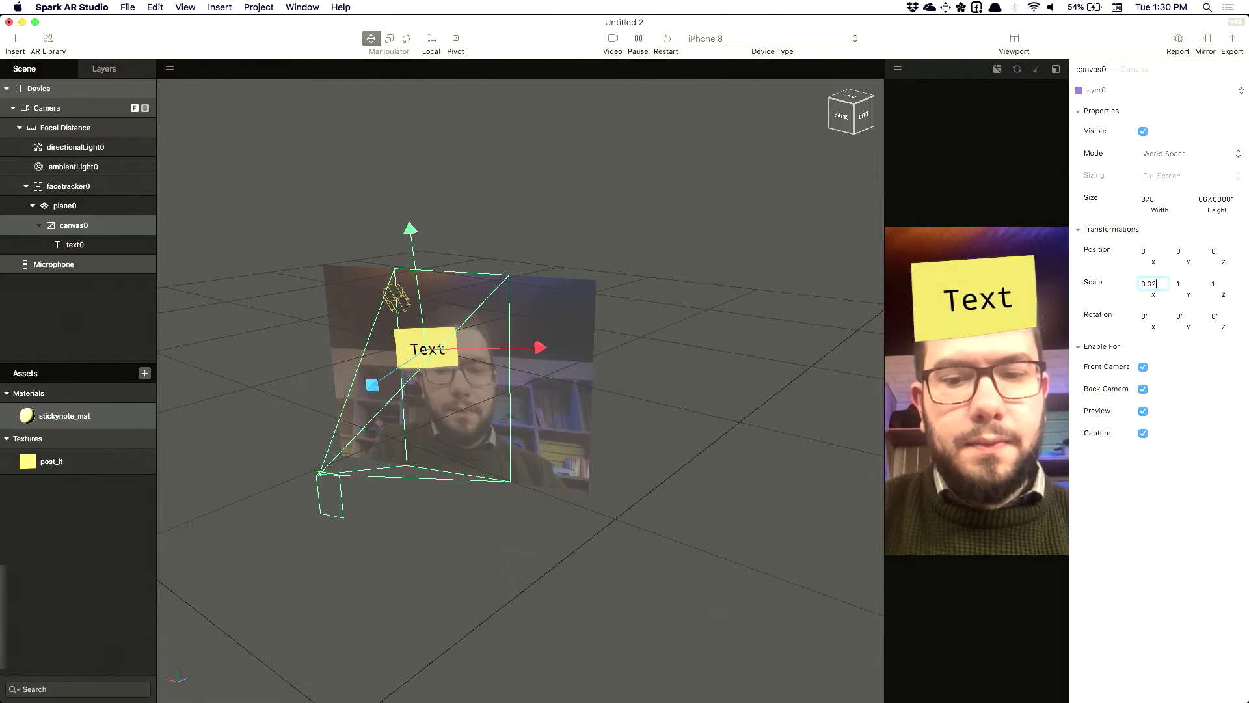
type("5")
key("Tab")
type("0")
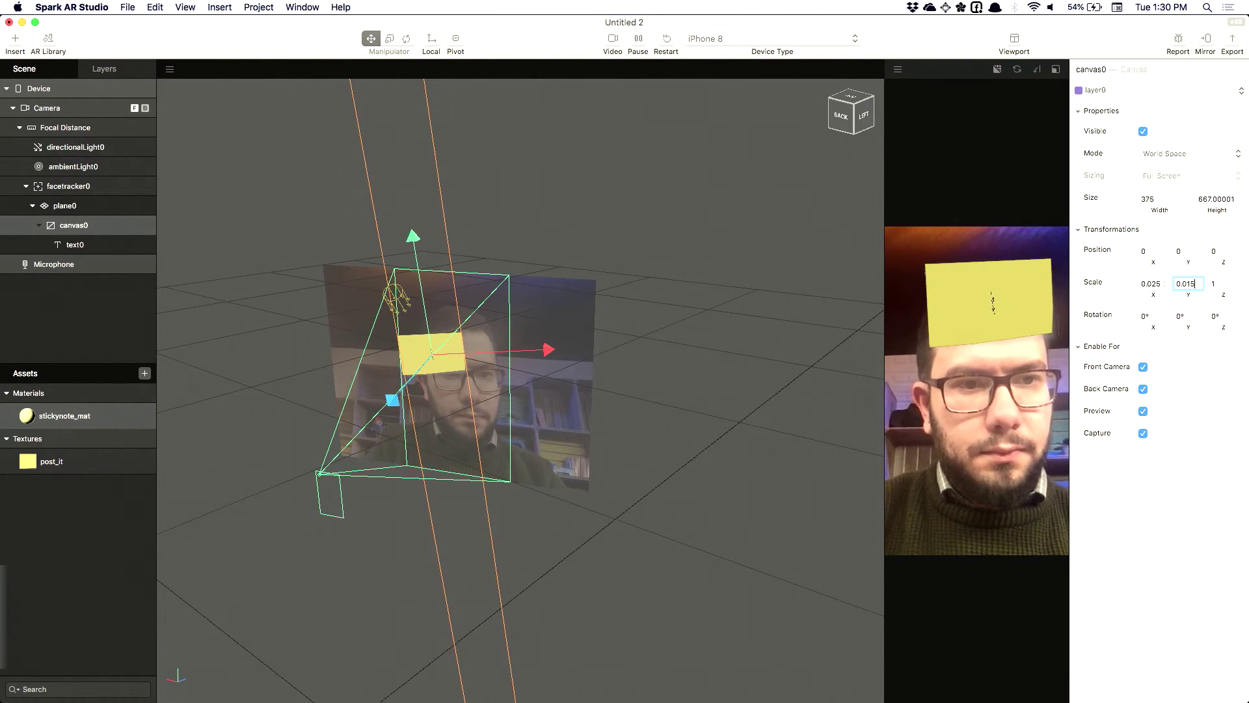
type(".015")
key("Return")
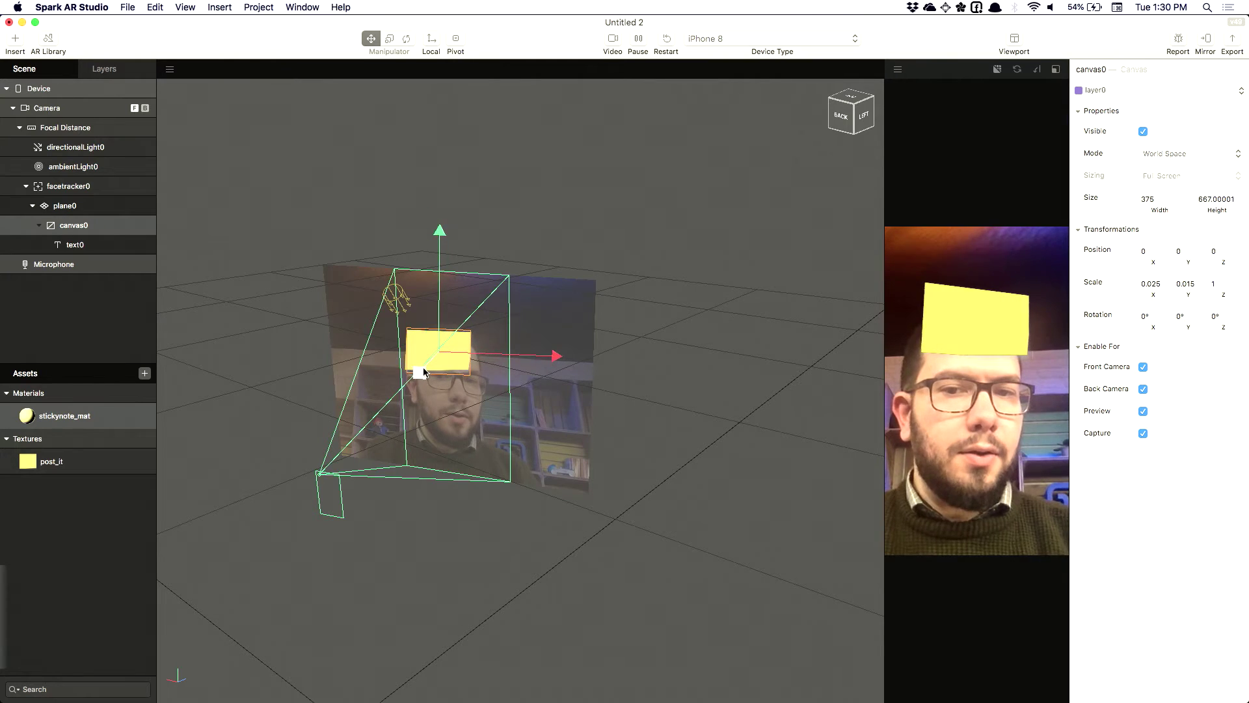
scroll(421, 369, "up", 5)
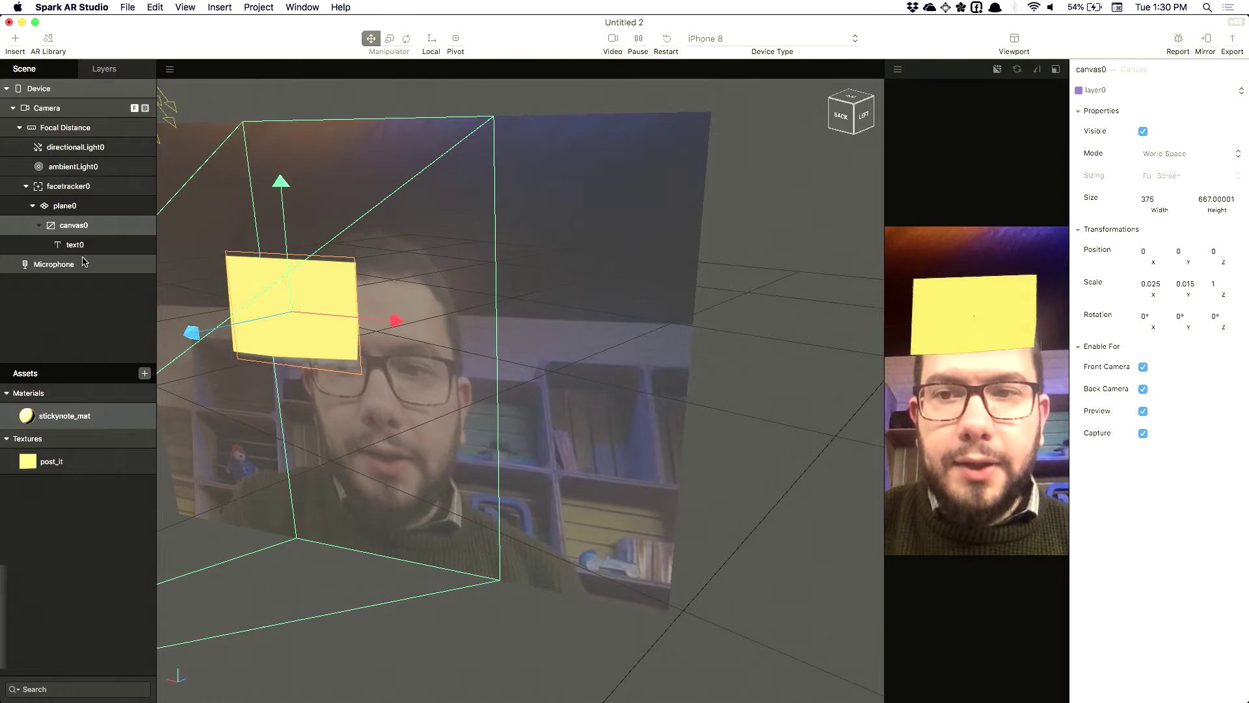
Give text0 font size 80 and make it fill the canvas width and height
key("Down")
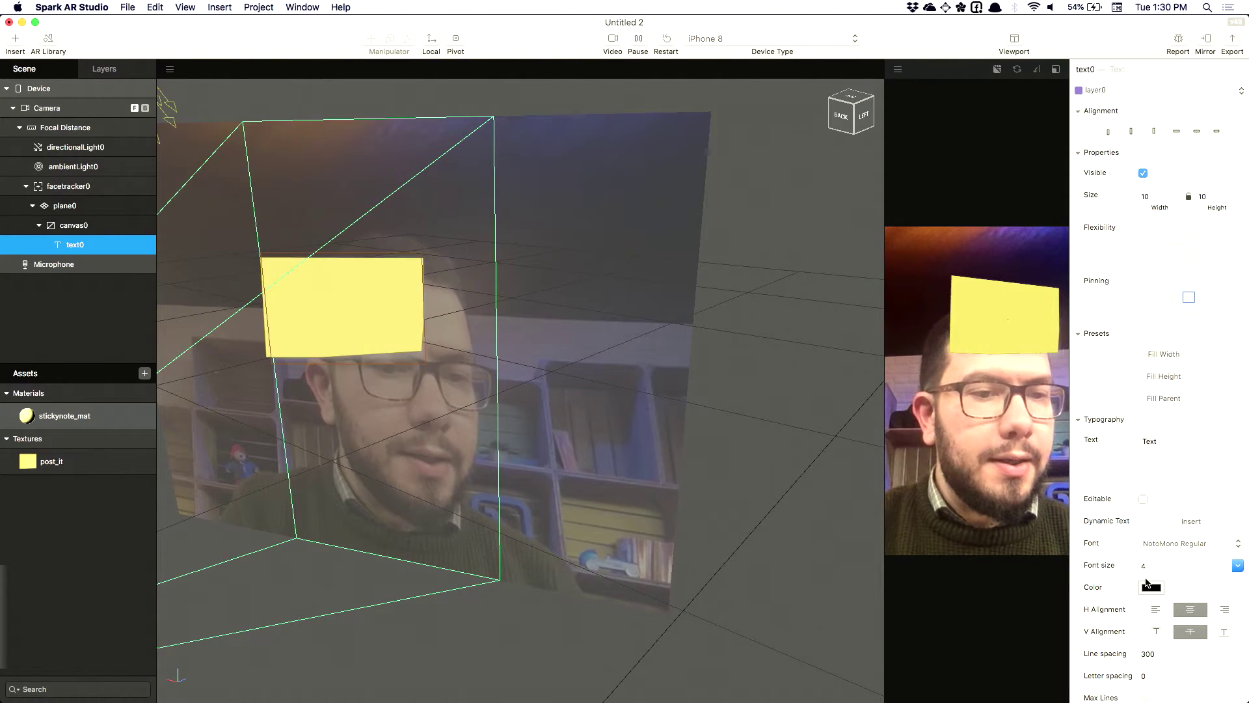
left_click(1158, 566)
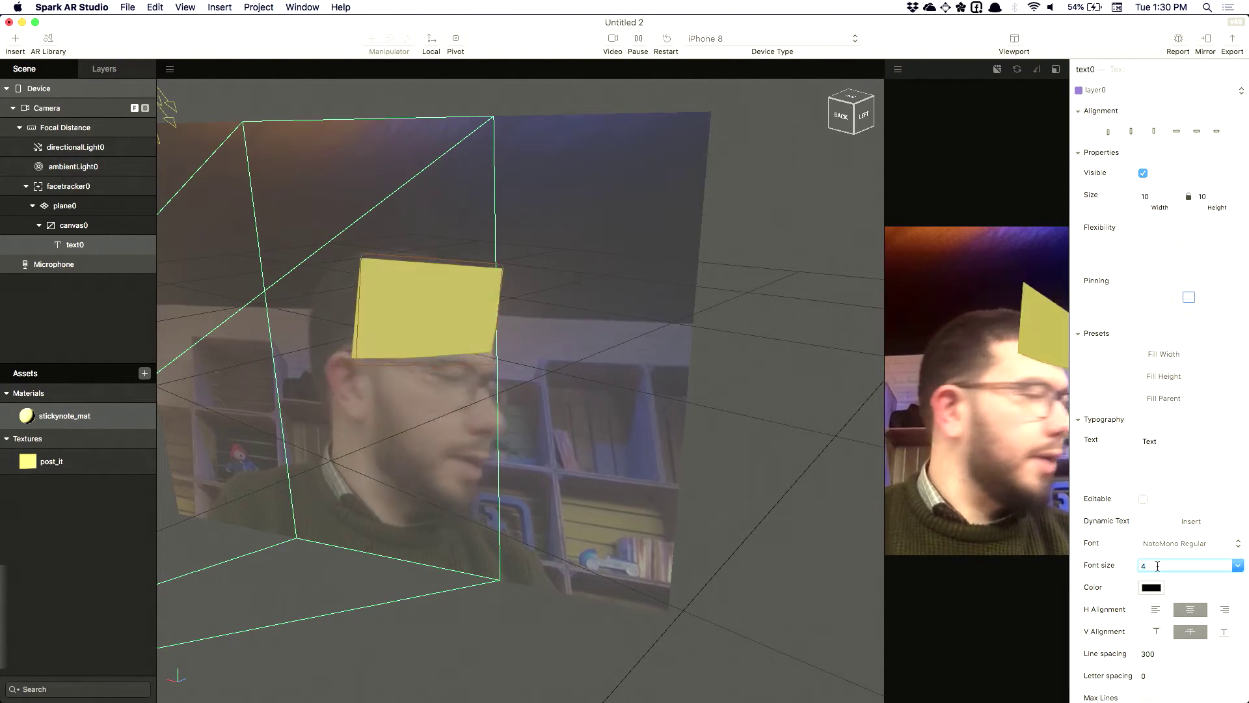
key("BackSpace")
type("80")
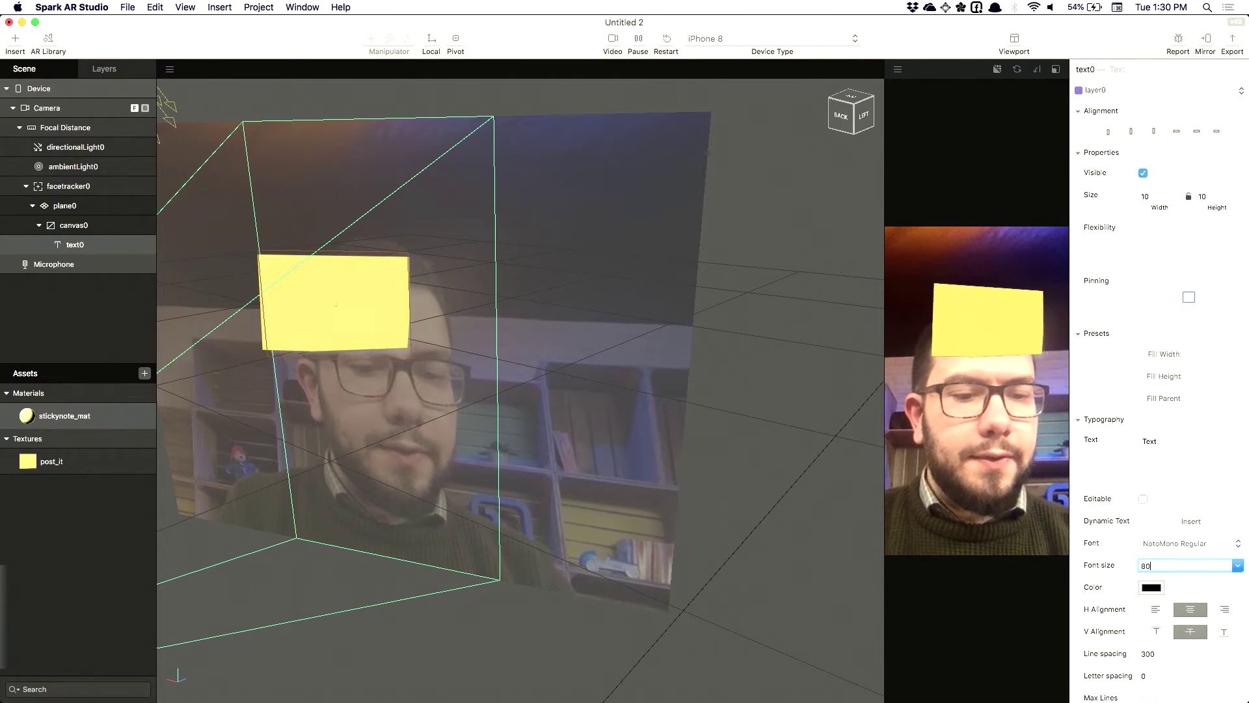
key("Return")
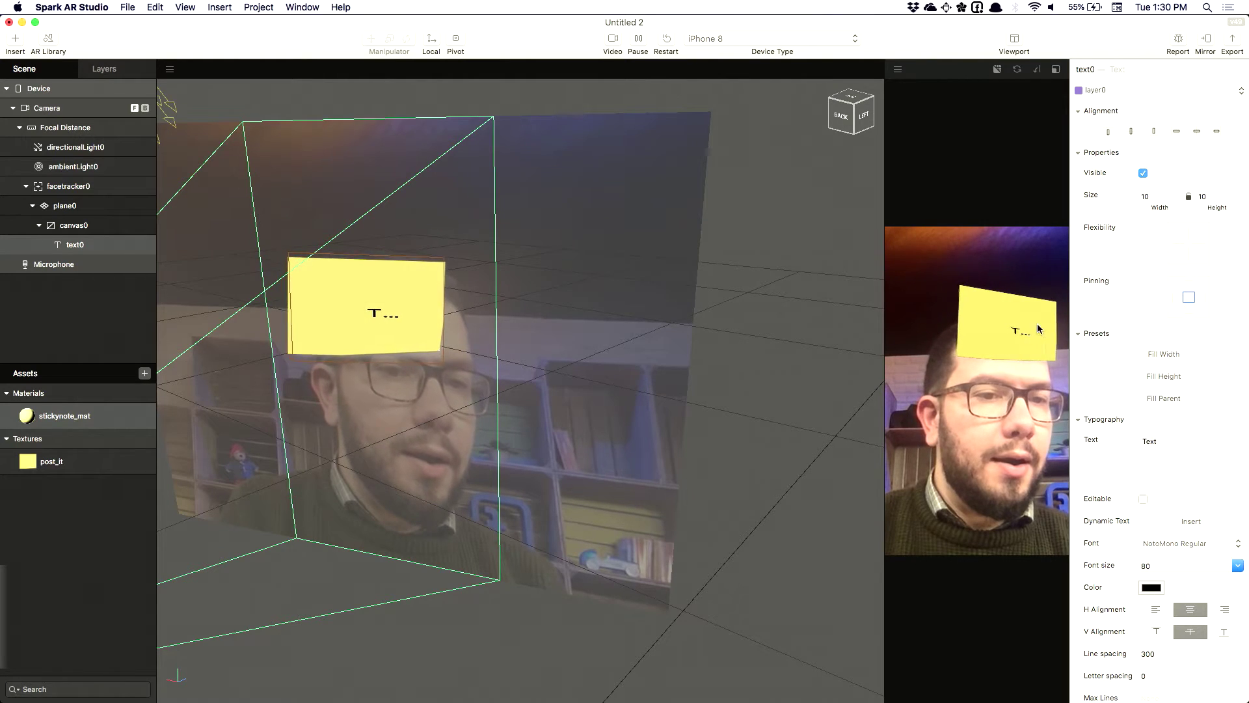
left_click(1155, 354)
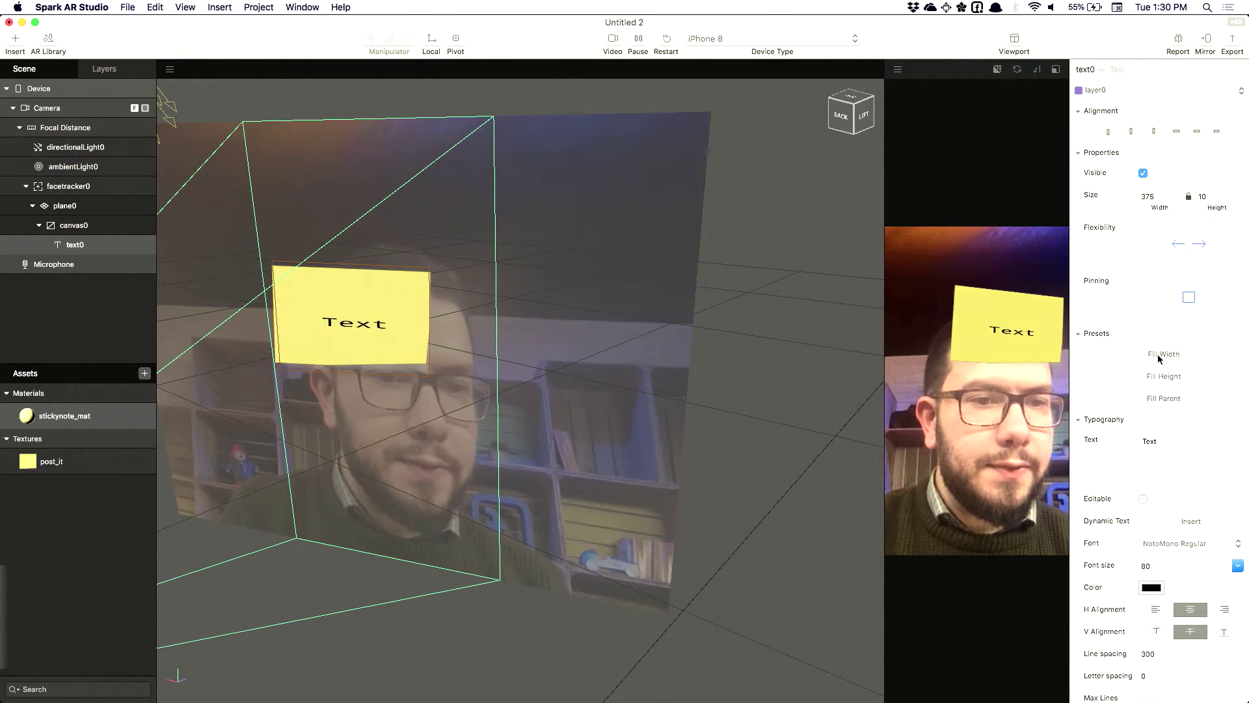
left_click(1159, 377)
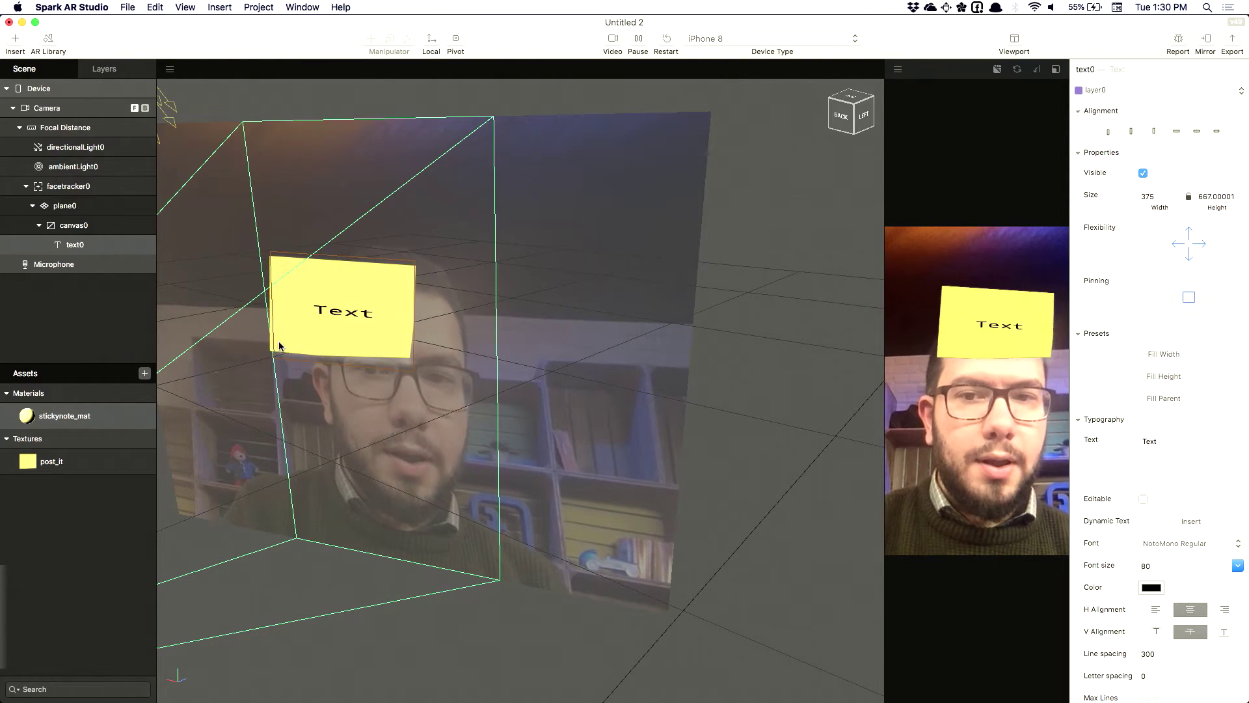
Type BENJAMIN FRANKLIN as the text, set line spacing to 0, then replace it with SANTA CLAUS
double_click(1150, 441)
type("BE")
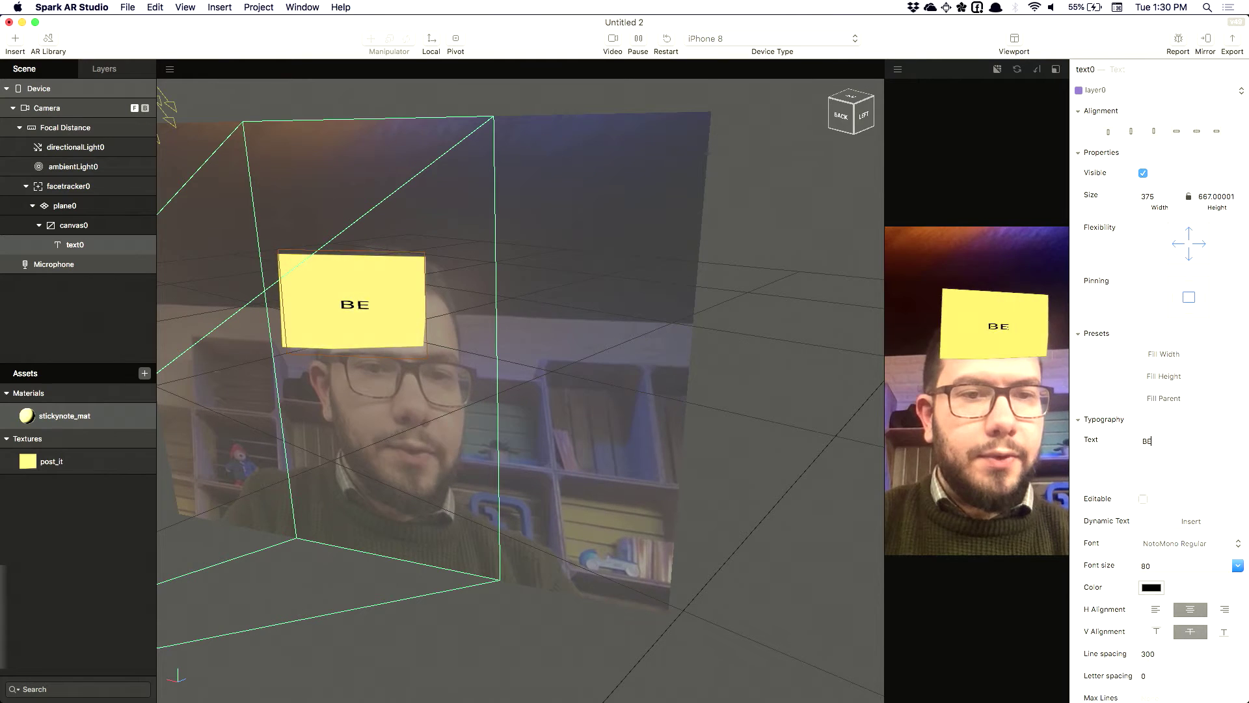
type("NJAMIN ")
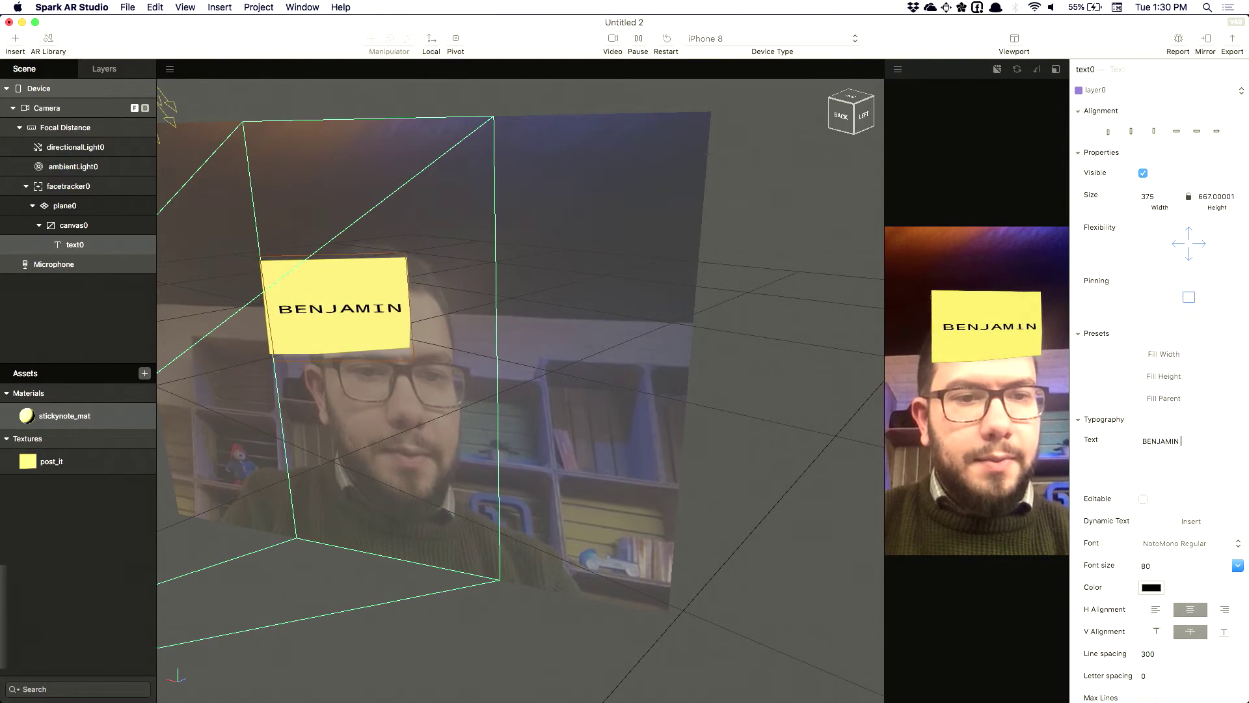
type("FRANKLIN")
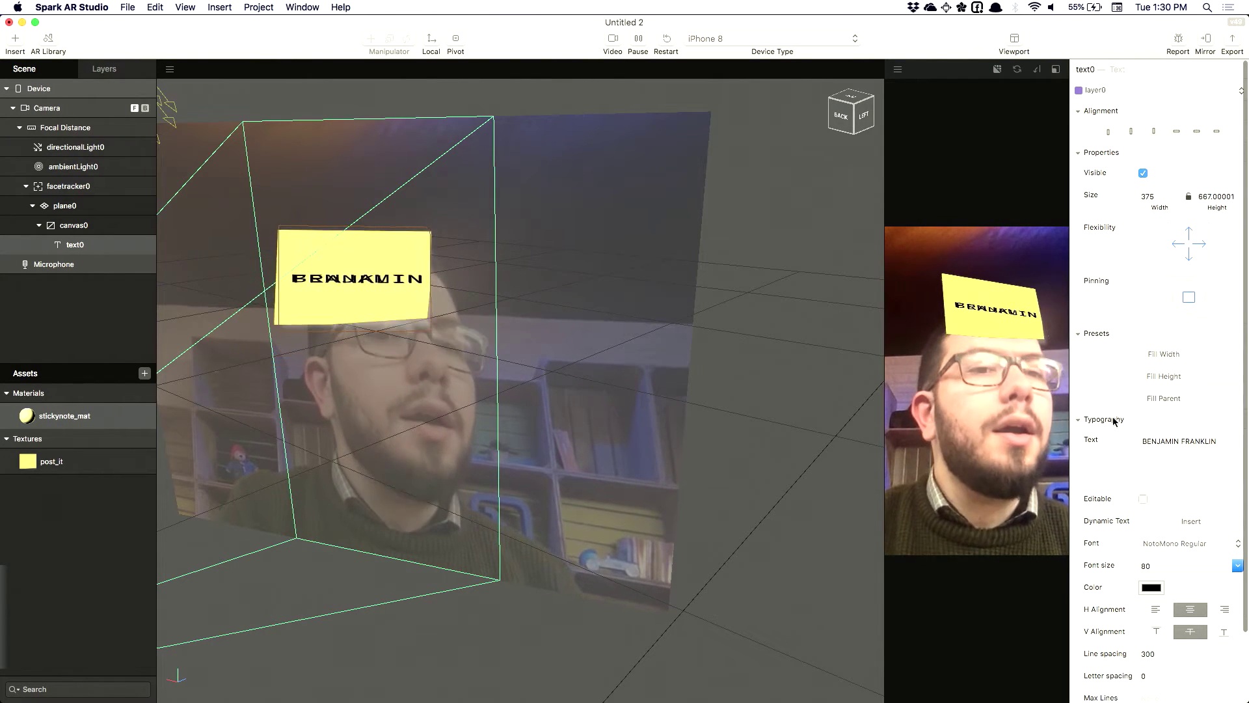
scroll(1114, 418, "down", 3)
left_click(1149, 577)
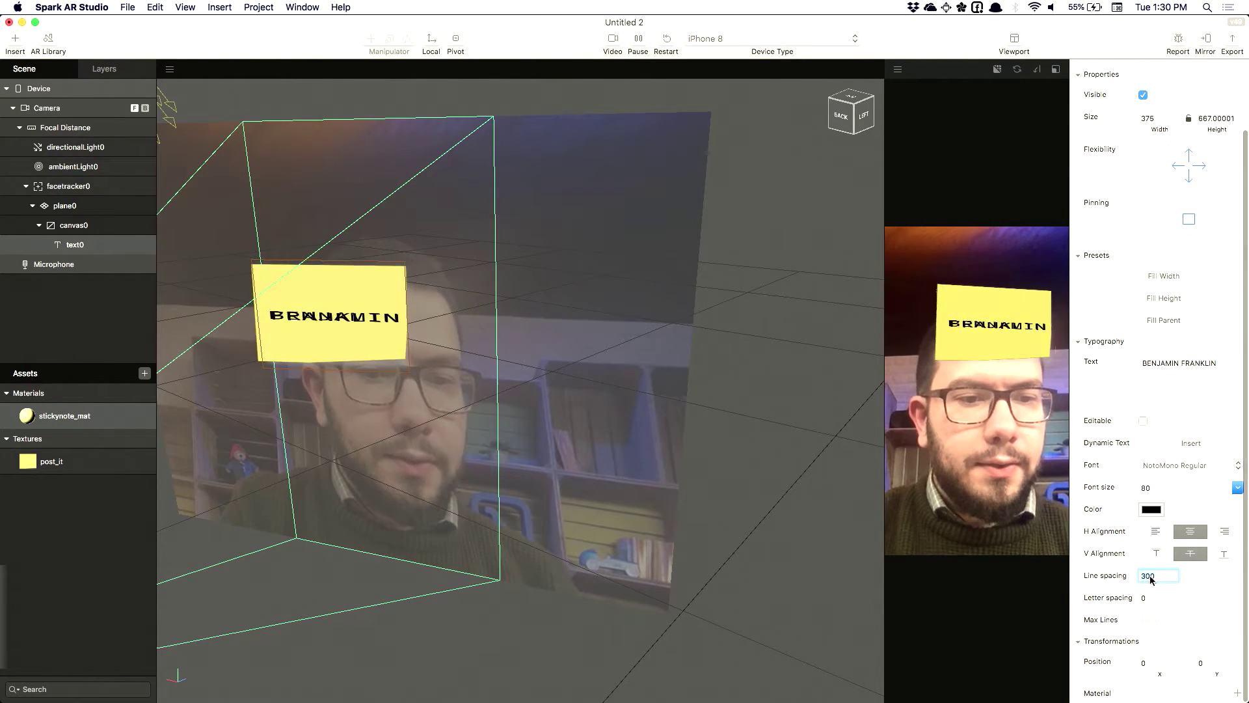
type("0")
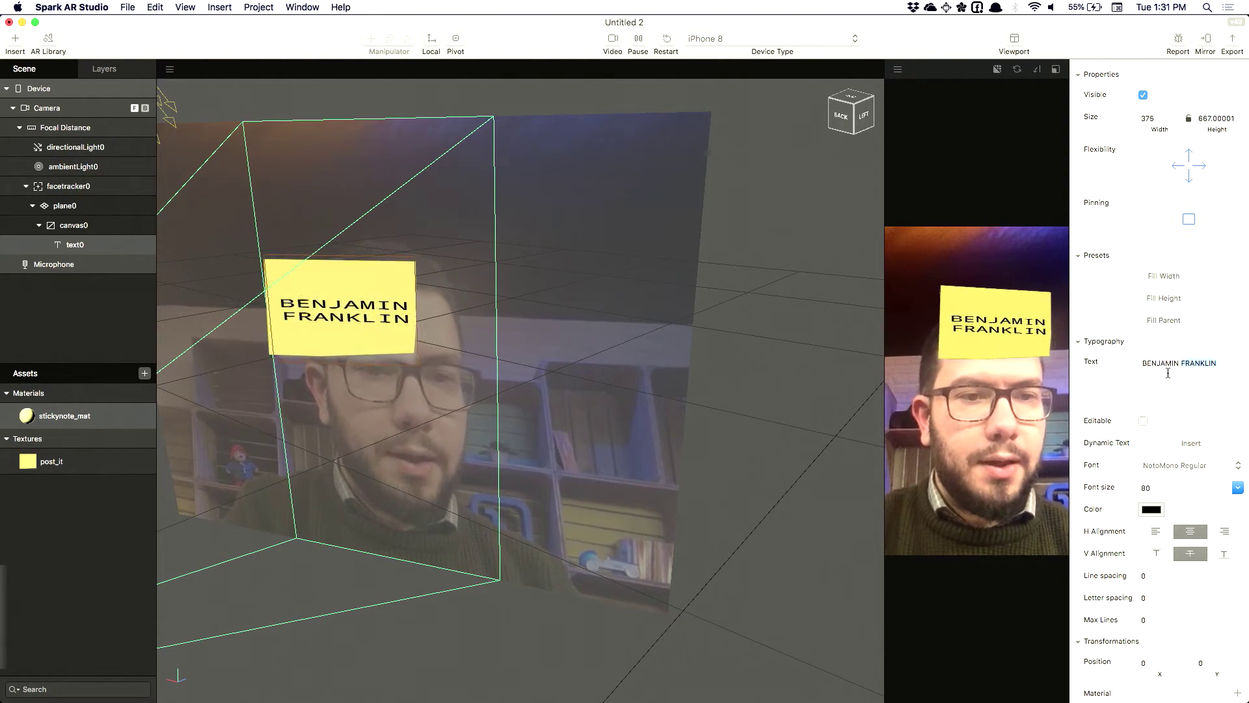
type("SANTA")
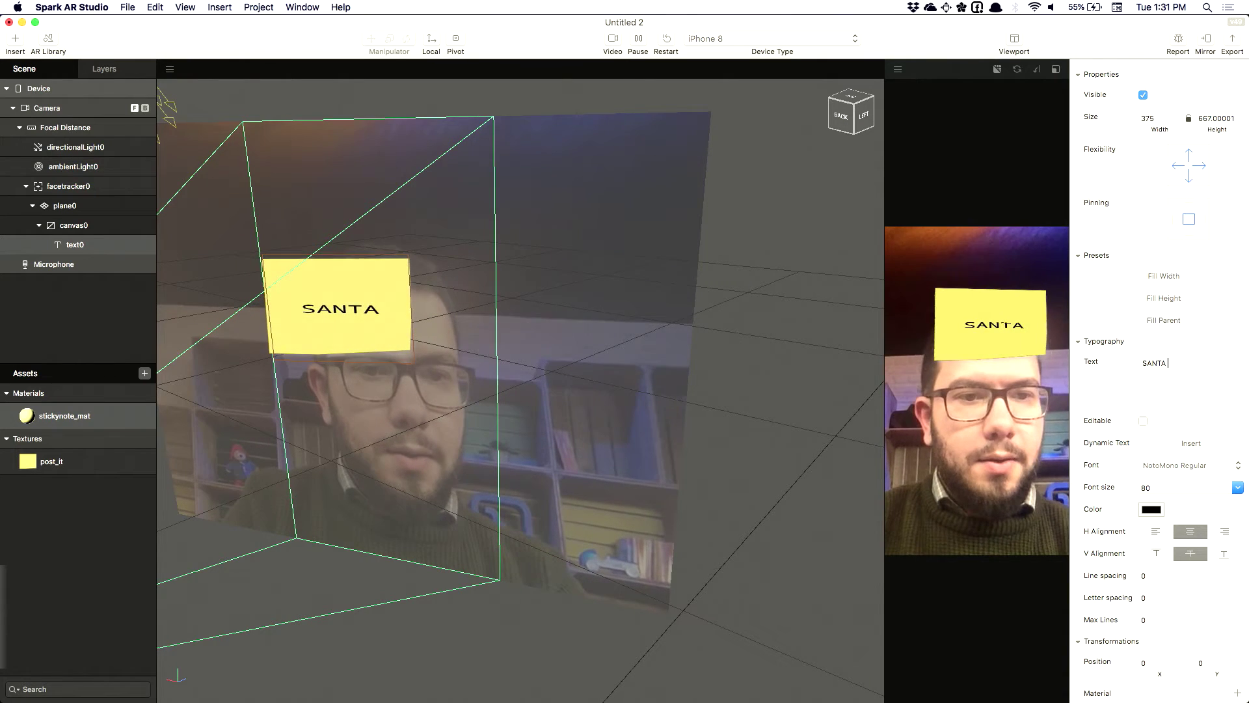
type(" CLATU")
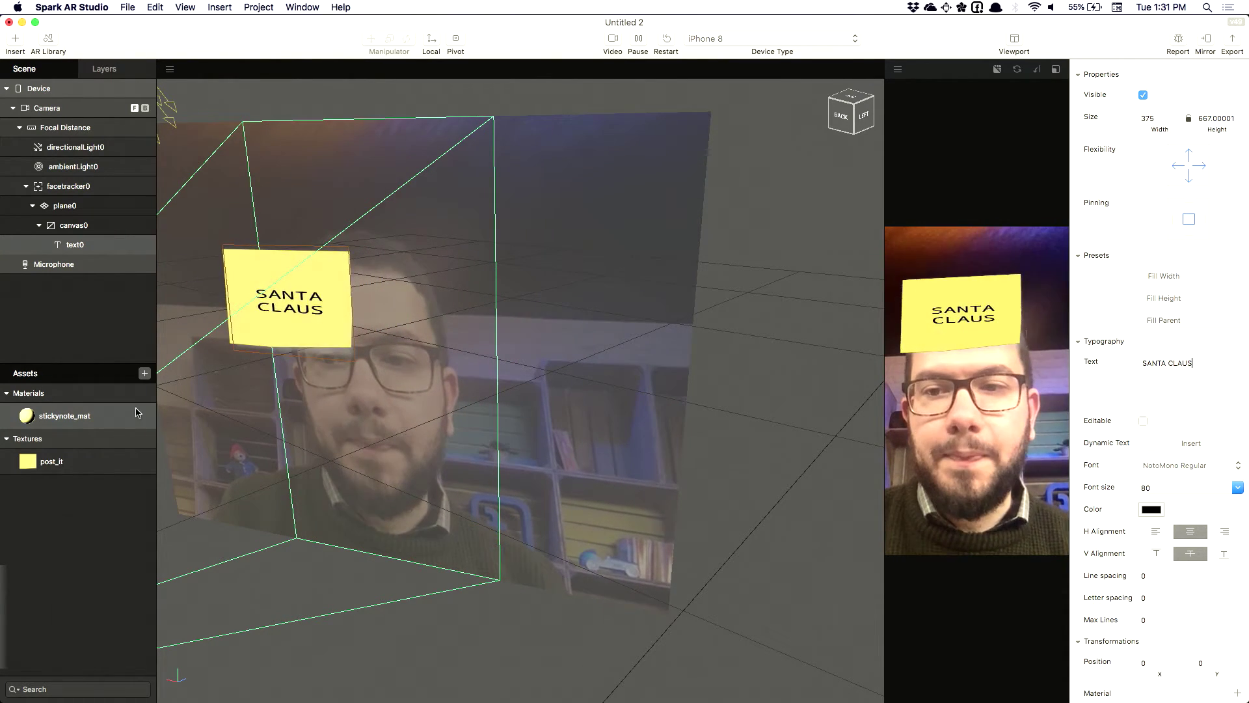
Create a new script asset, open it in VS Code, and select its template code
left_click(143, 374)
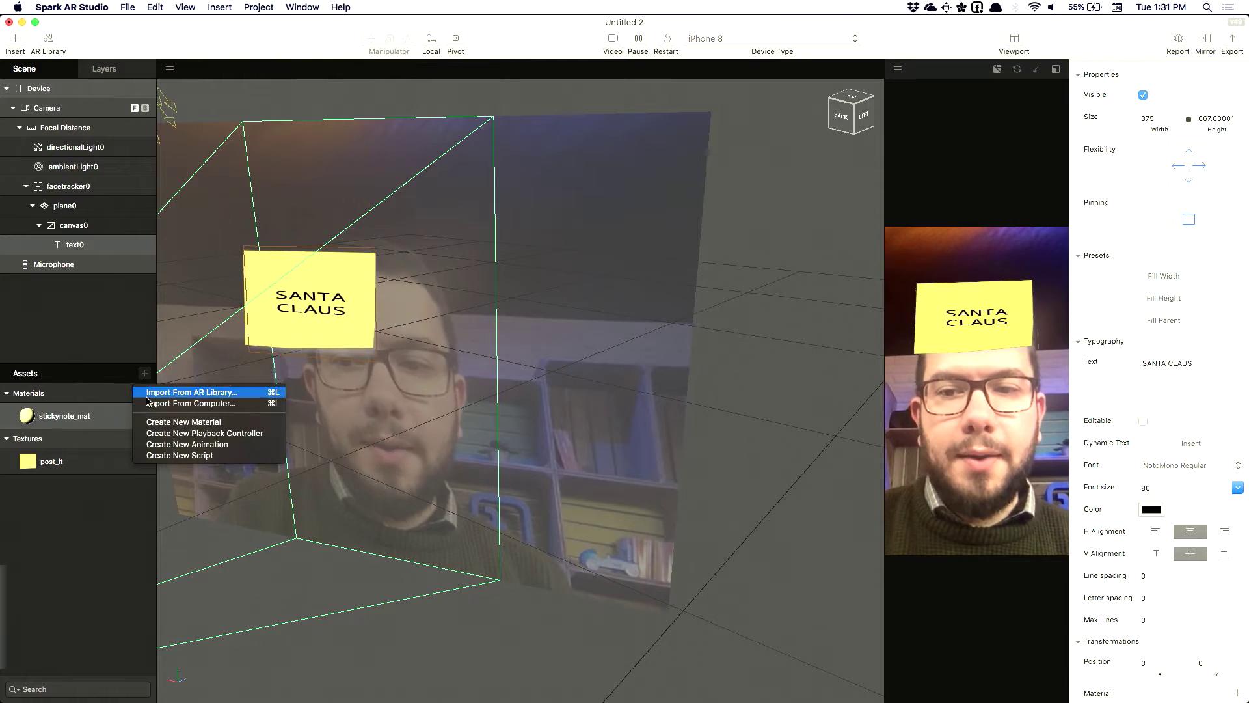
left_click(209, 456)
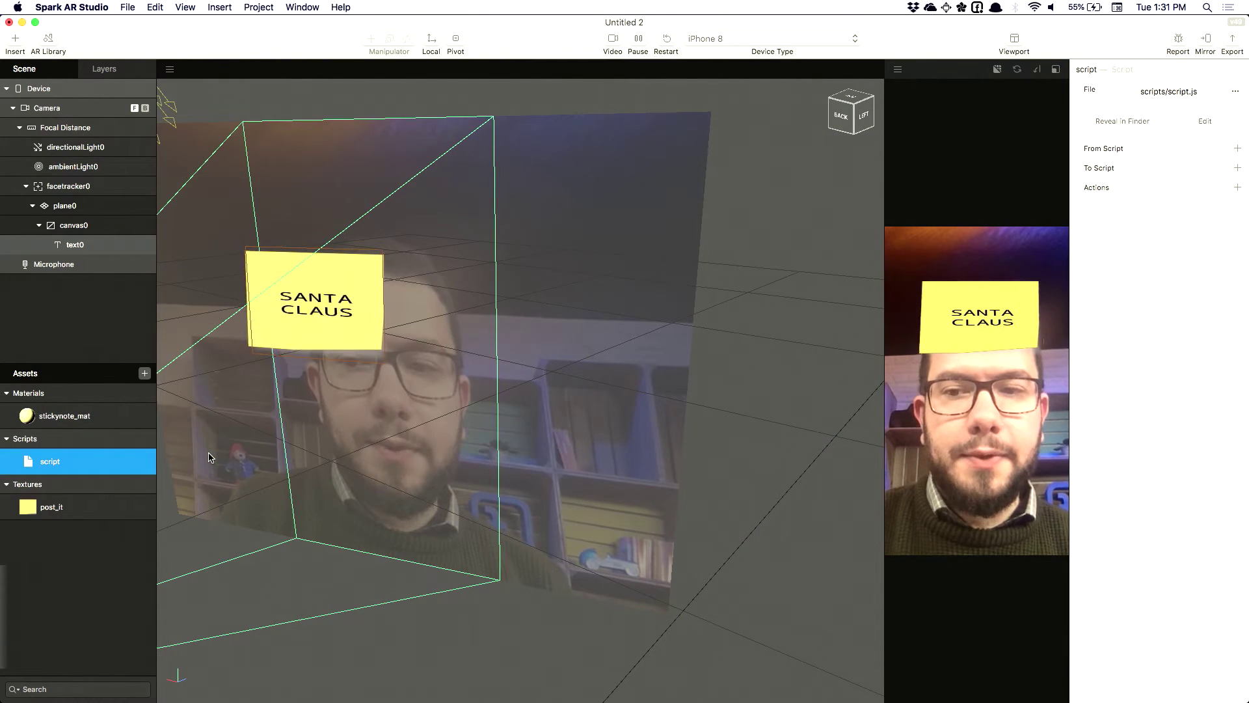
double_click(51, 465)
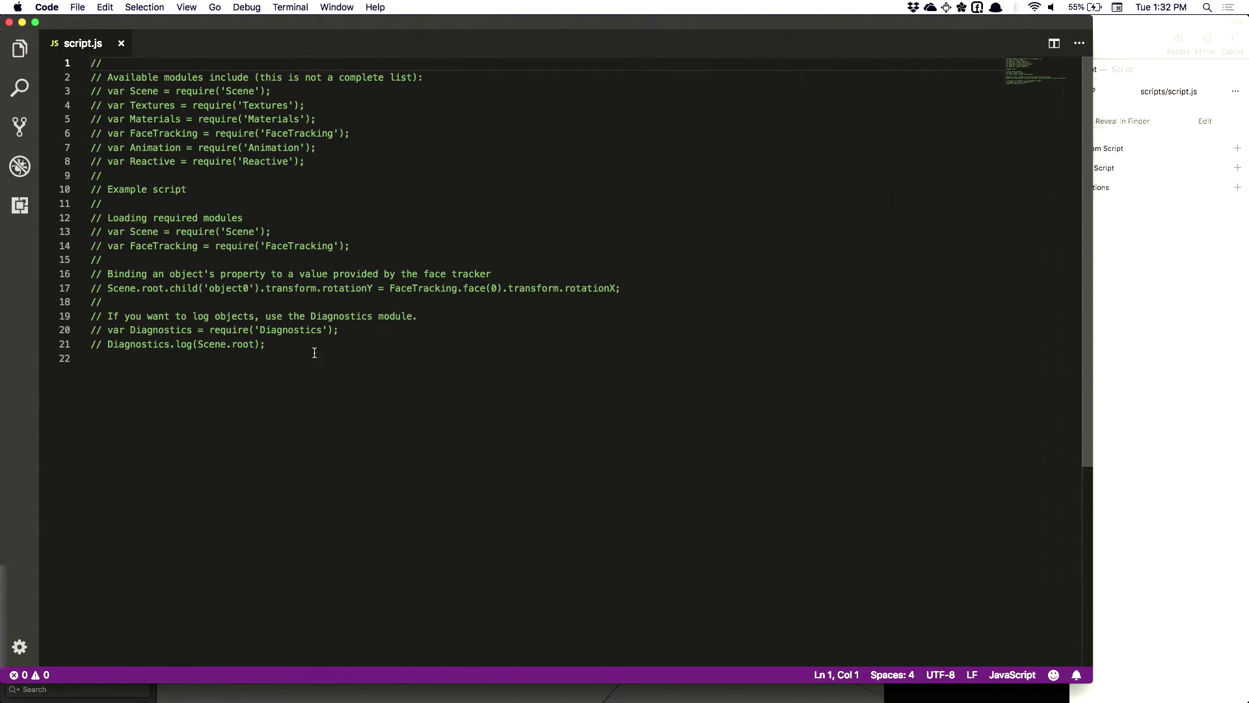
left_click_drag(313, 355, 91, 62)
Replace the template code with const Scene = require('Scene');
key("BackSpace")
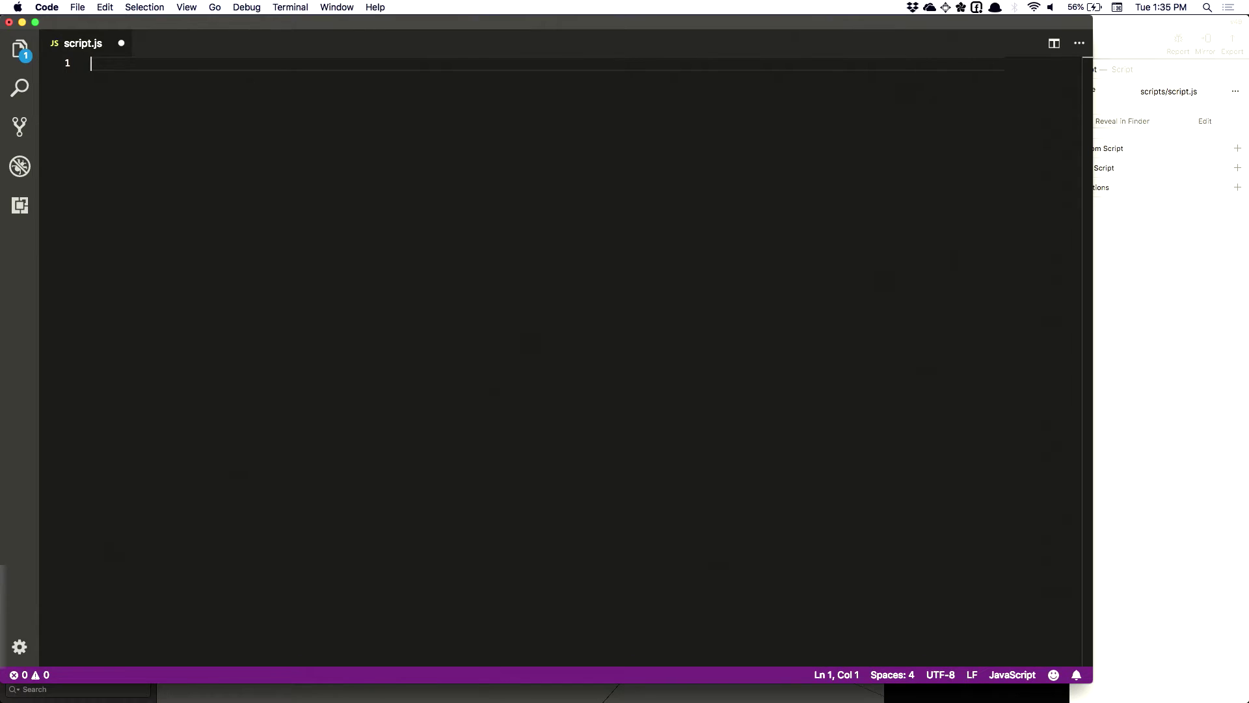
type("const S")
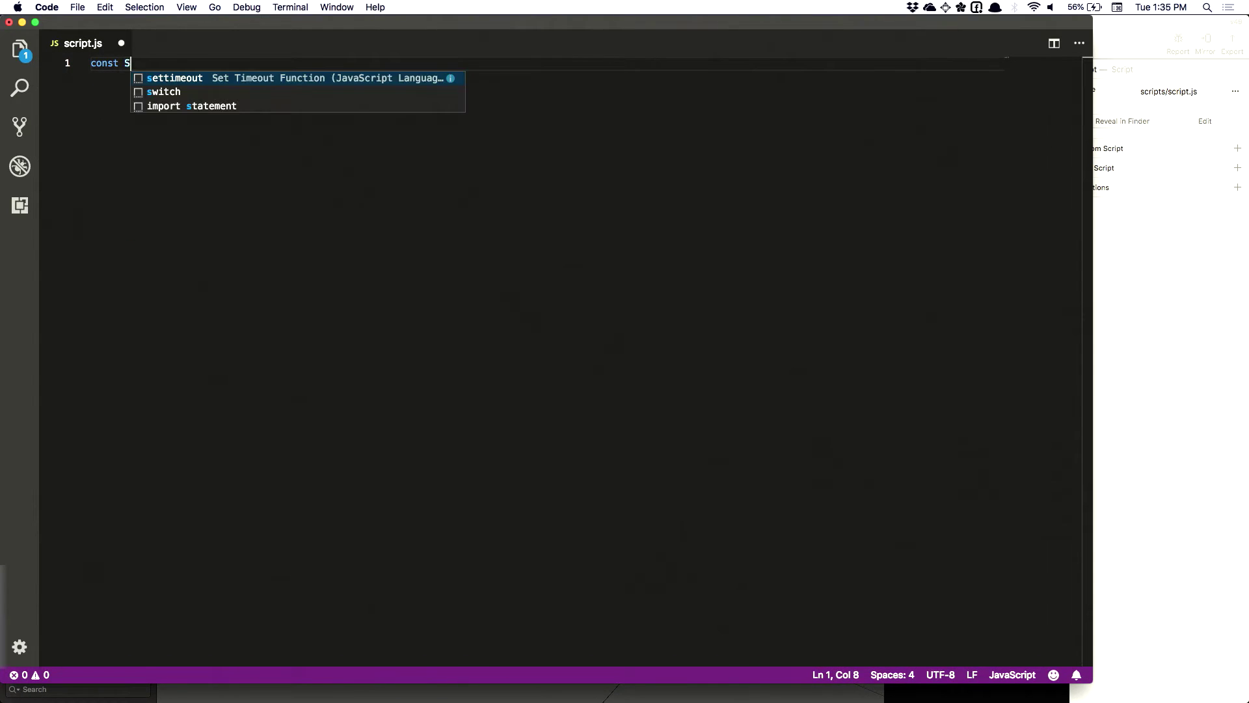
type("cene = r")
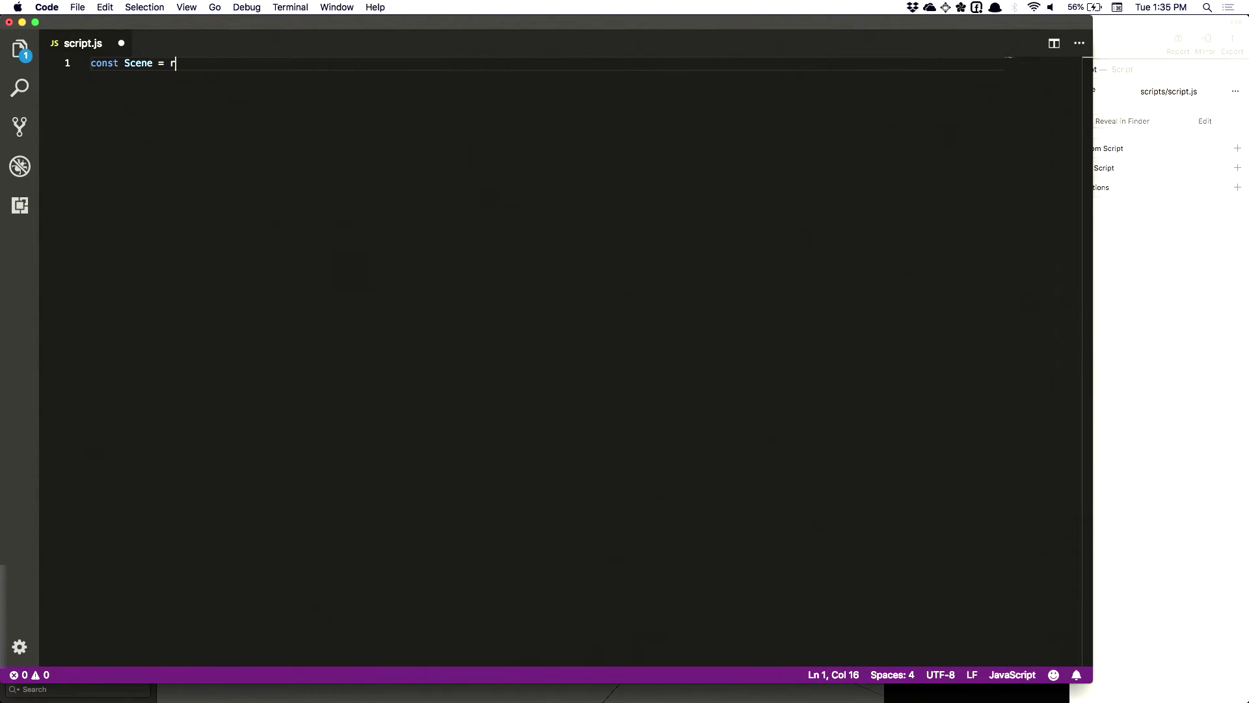
type("equire('Scene'")
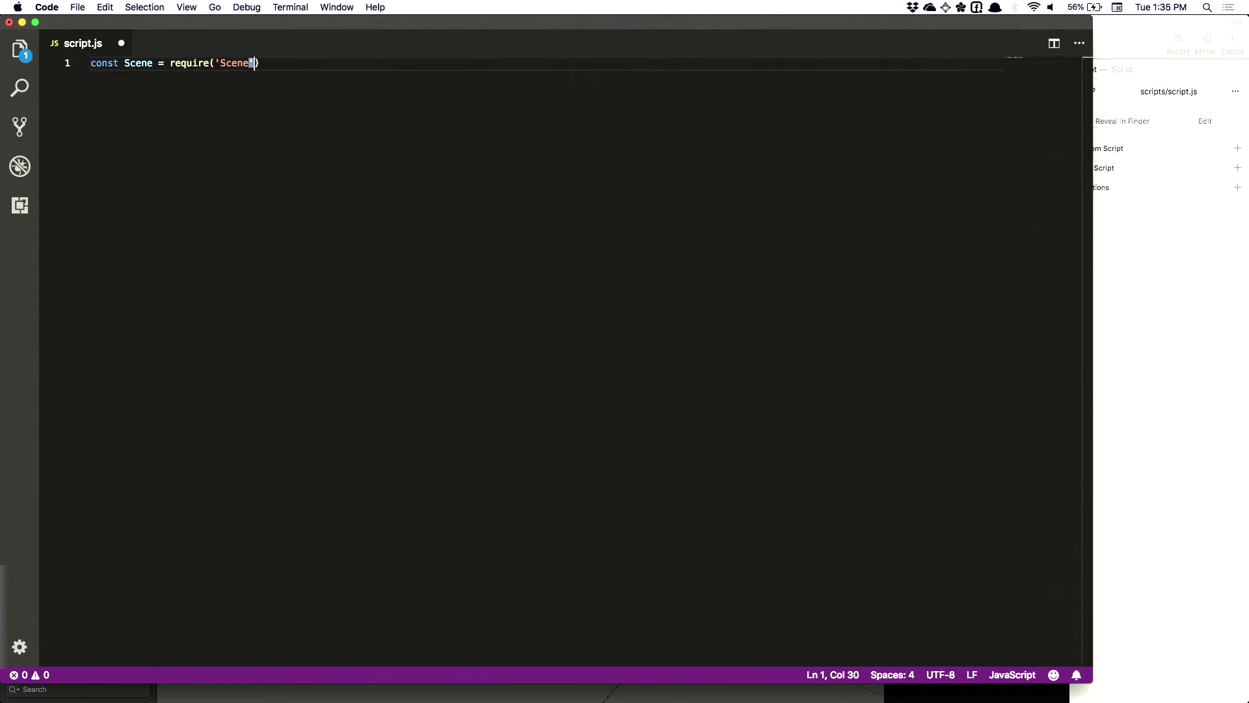
type(");")
key("super+Tab")
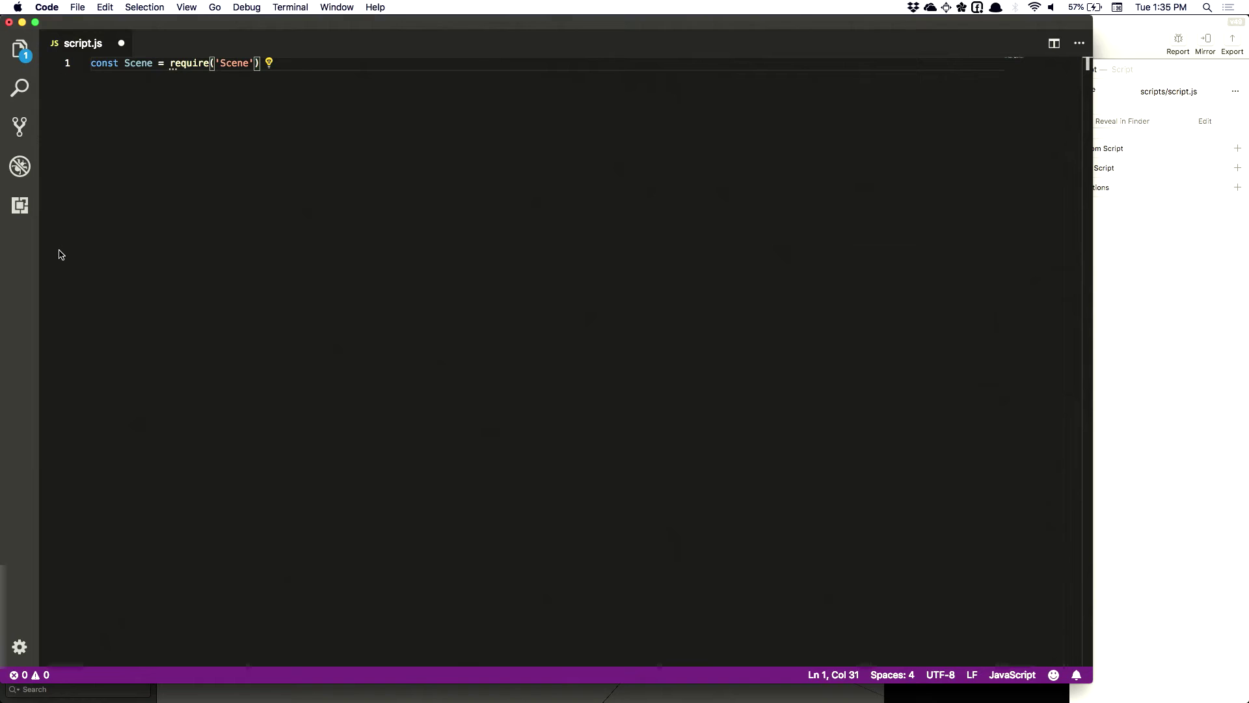
left_click(58, 254)
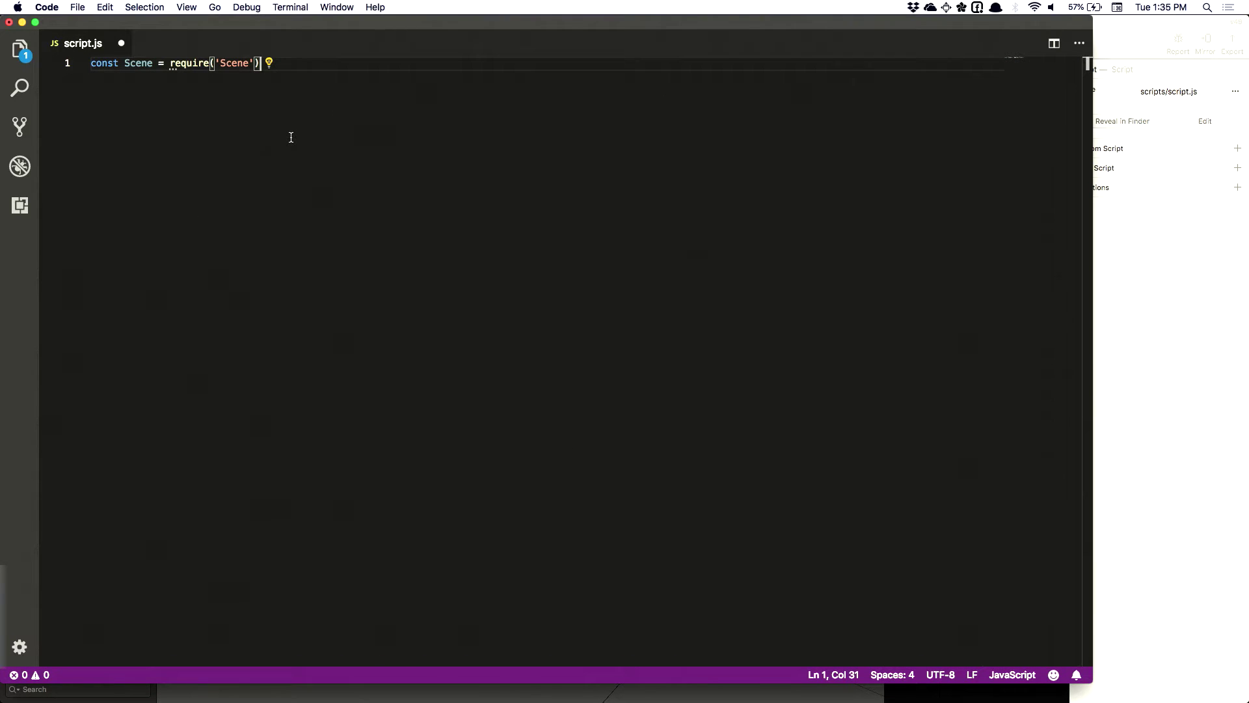
type(";")
key("Return")
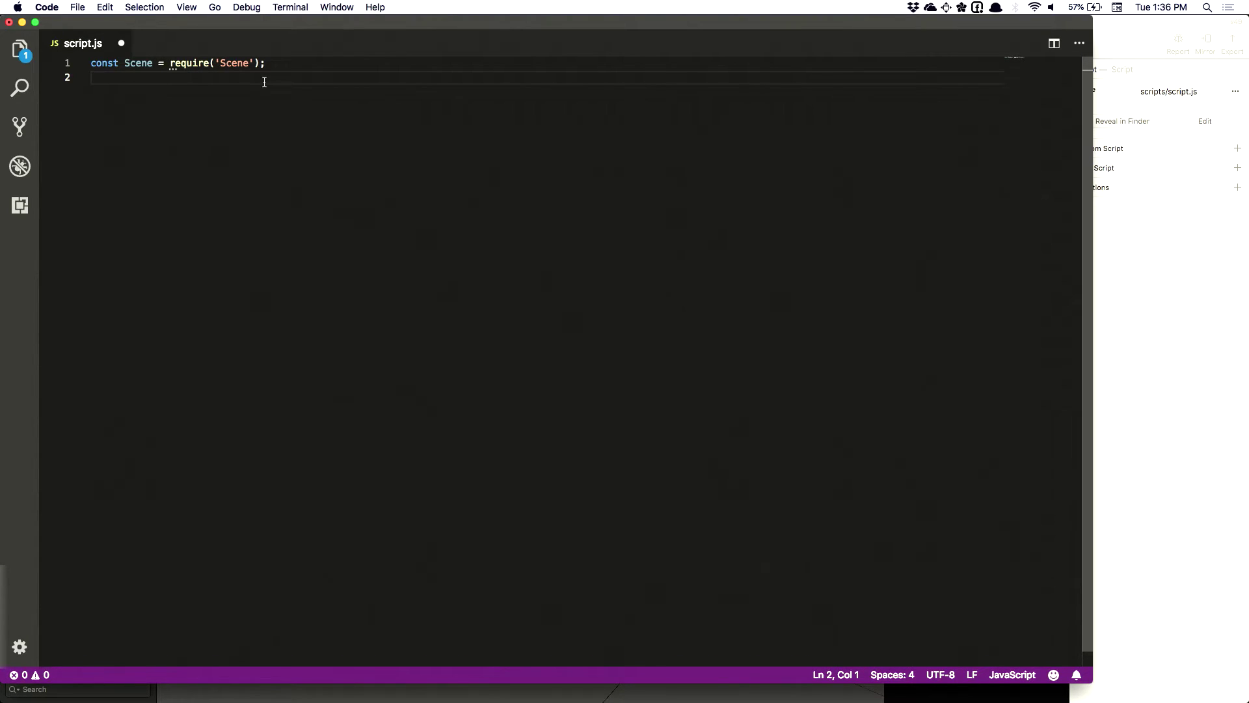
Add an empty line below the import and enlarge the editor twice
double_click(130, 64)
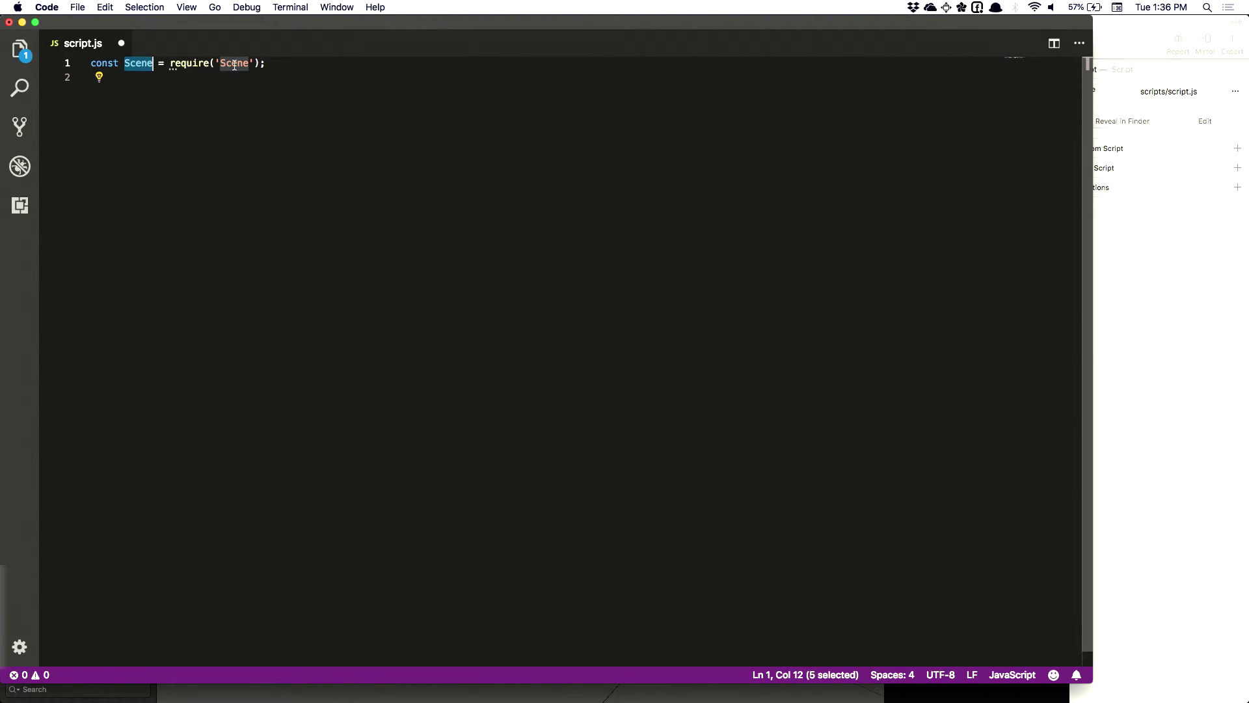
left_click(119, 100)
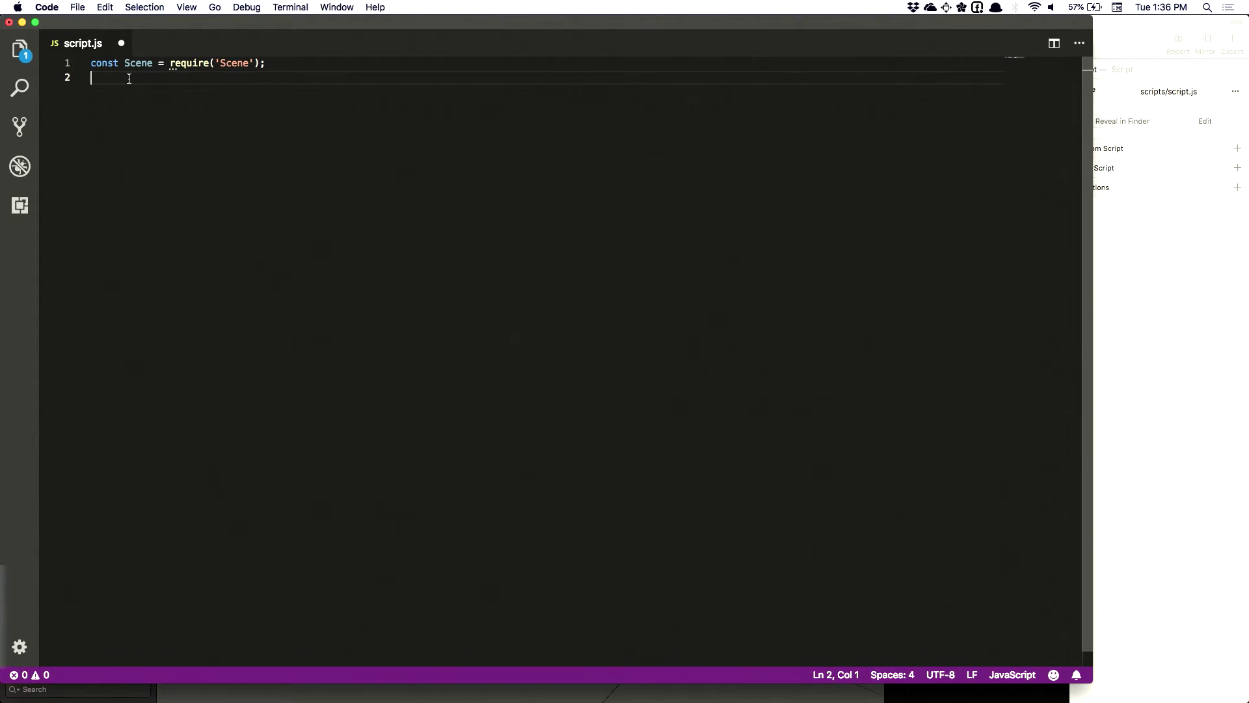
key("Return")
key("super+equal")
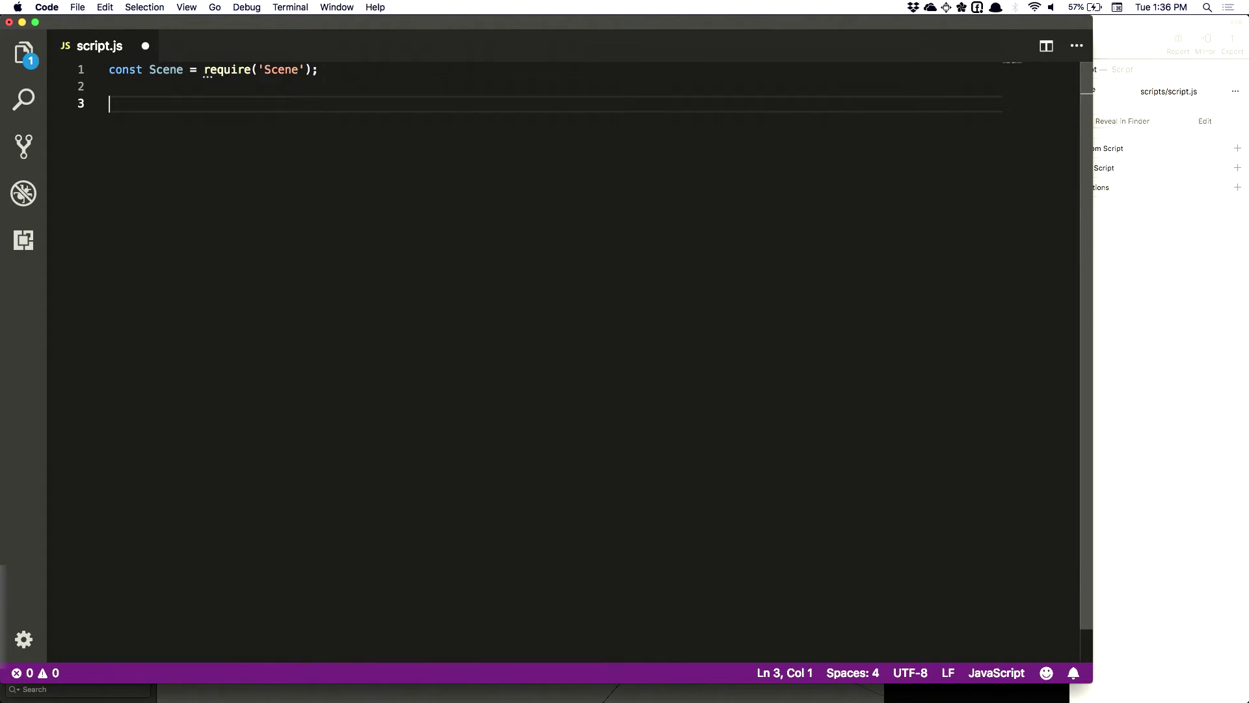
key("super+equal")
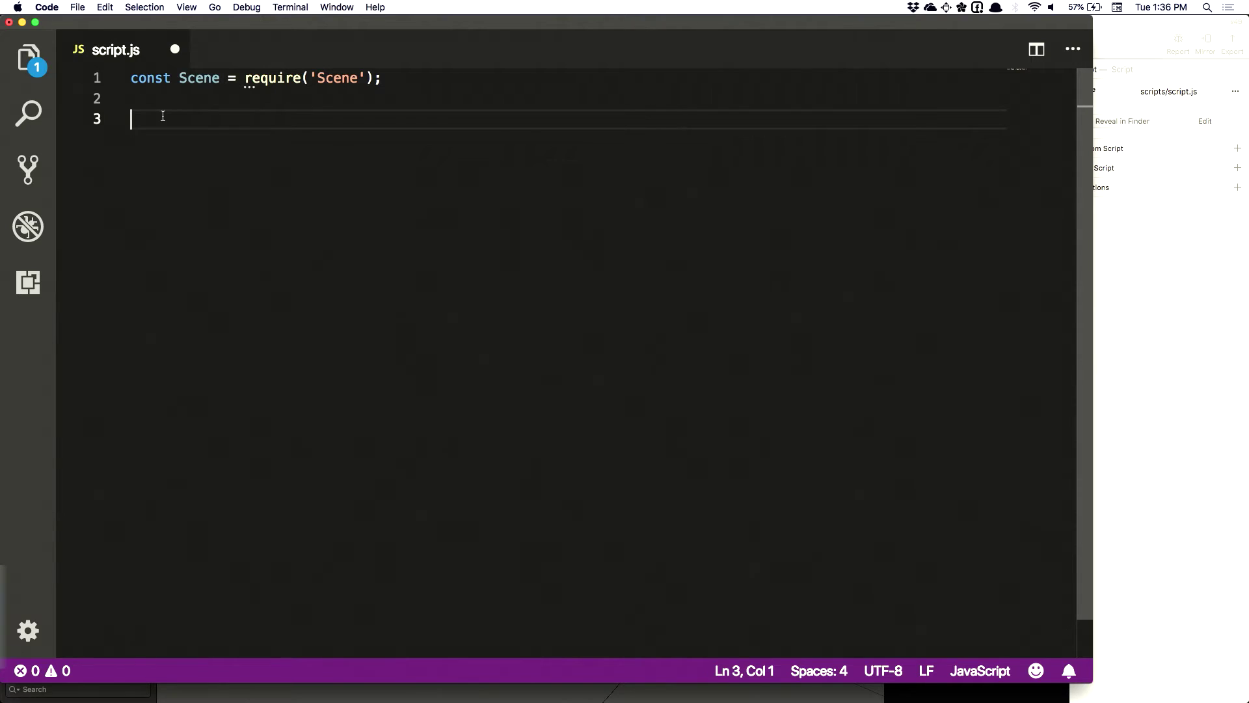
Write Scene.root.find('text0'), checking the text object's name in Spark AR Studio
type("Scene.roo")
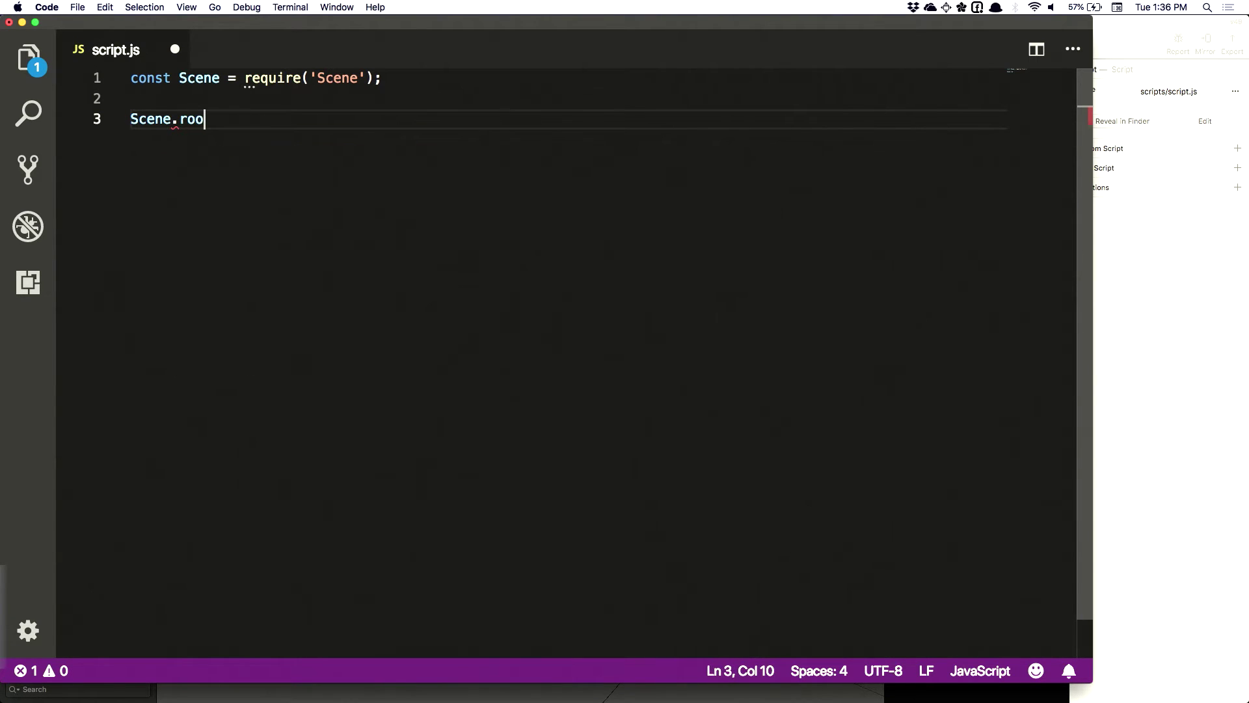
type("t.find('")
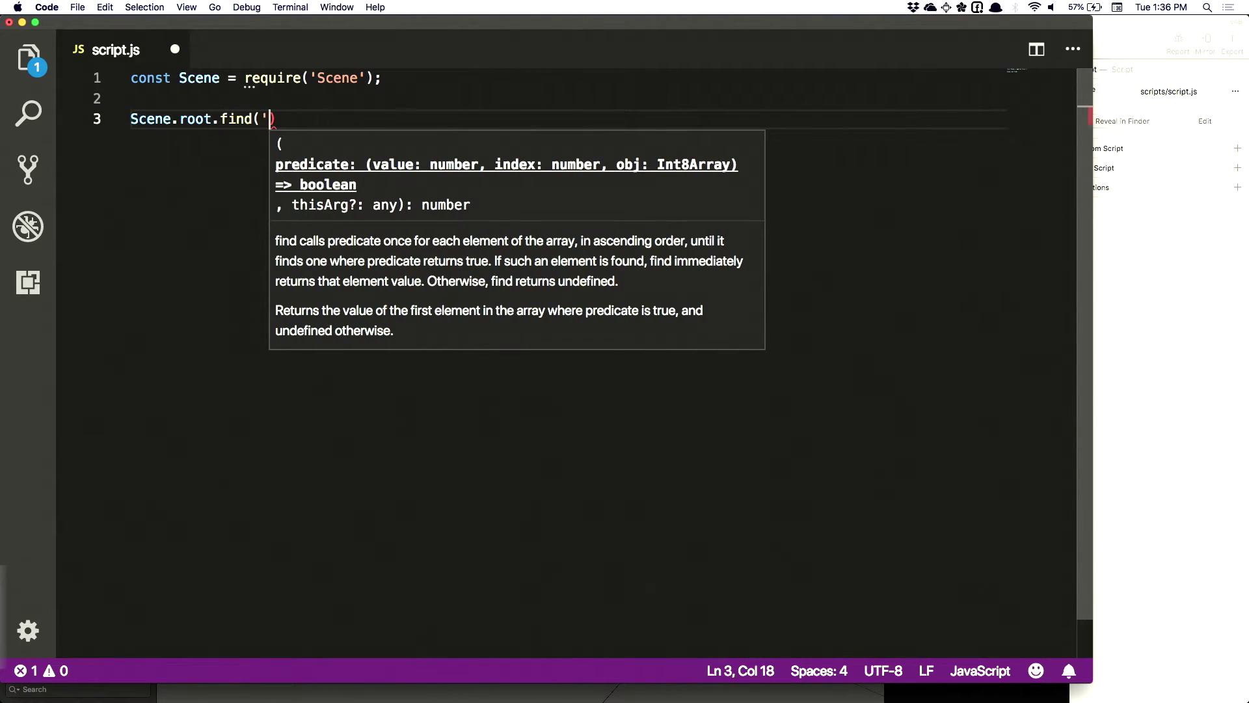
key("super+Tab")
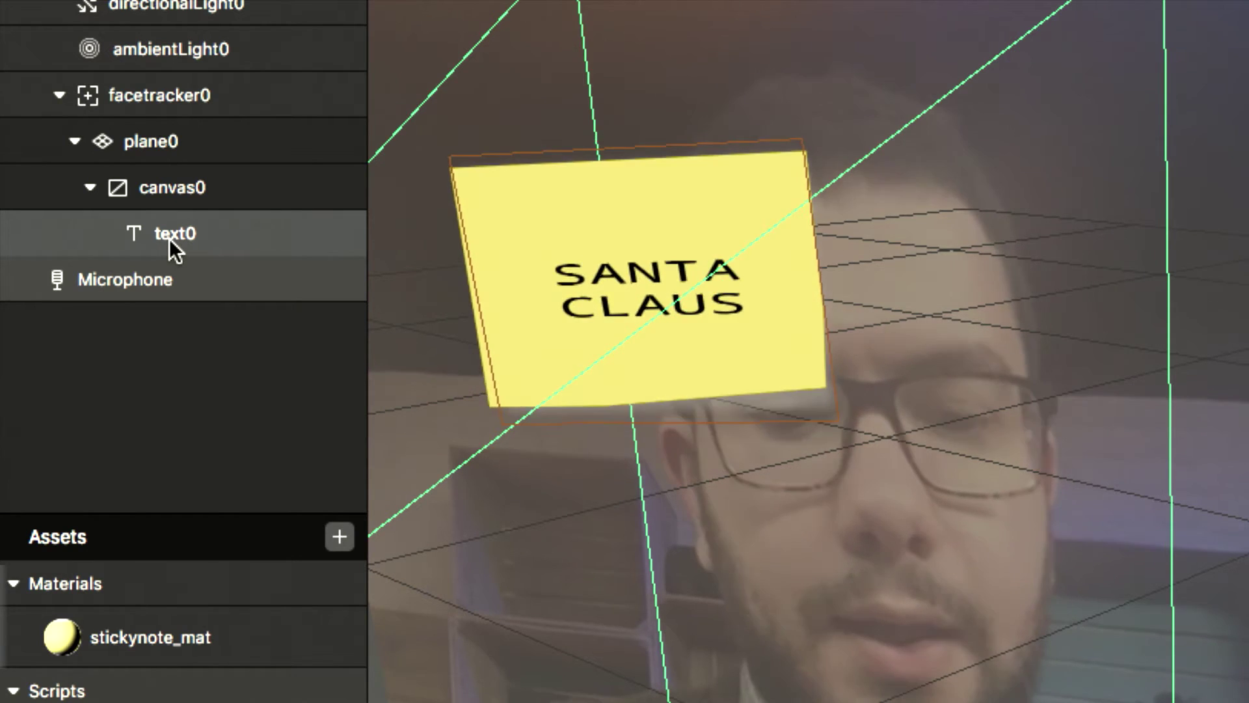
left_click(170, 238)
left_click(169, 239)
key("Escape")
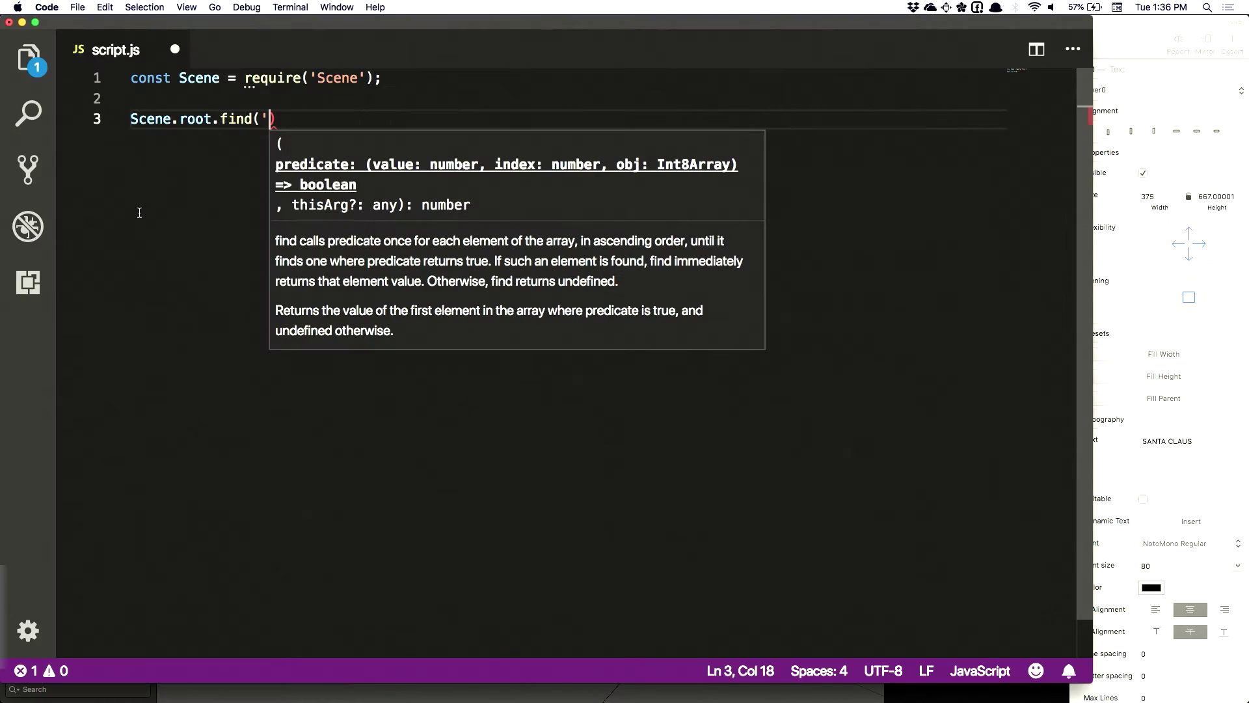
type("text0'")
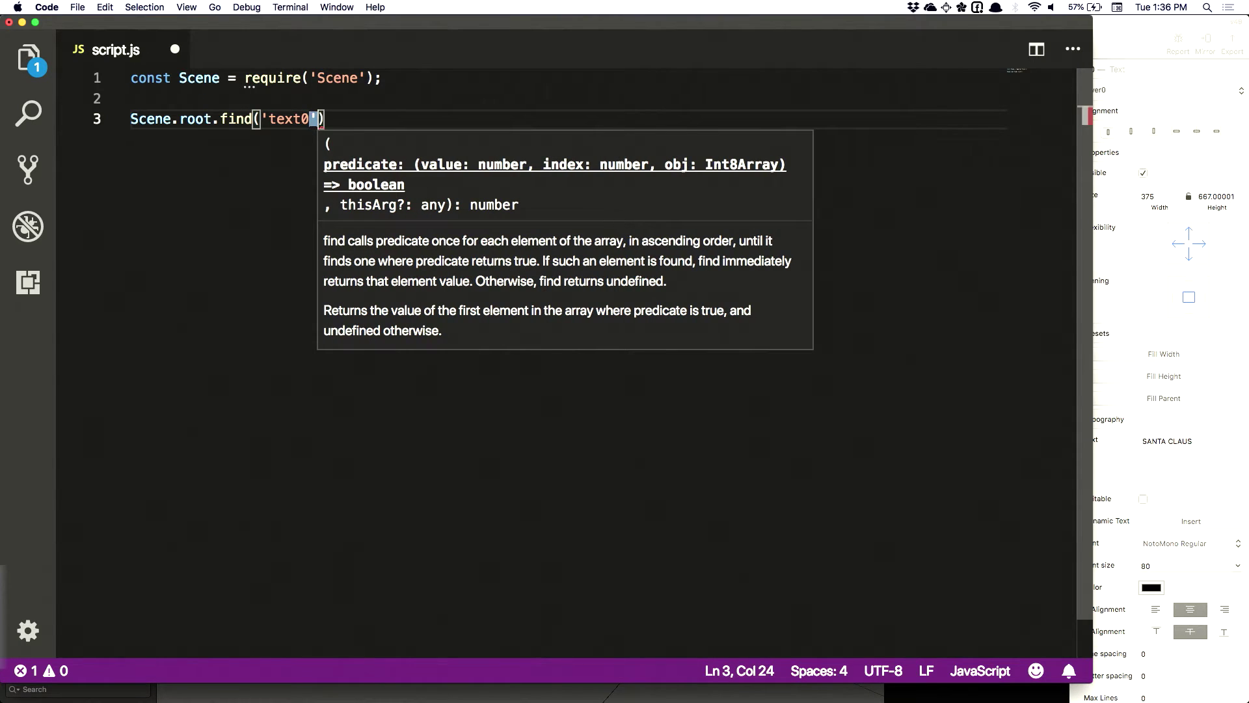
Assign the find result to a variable named celebrityTextNode on line 3
double_click(276, 119)
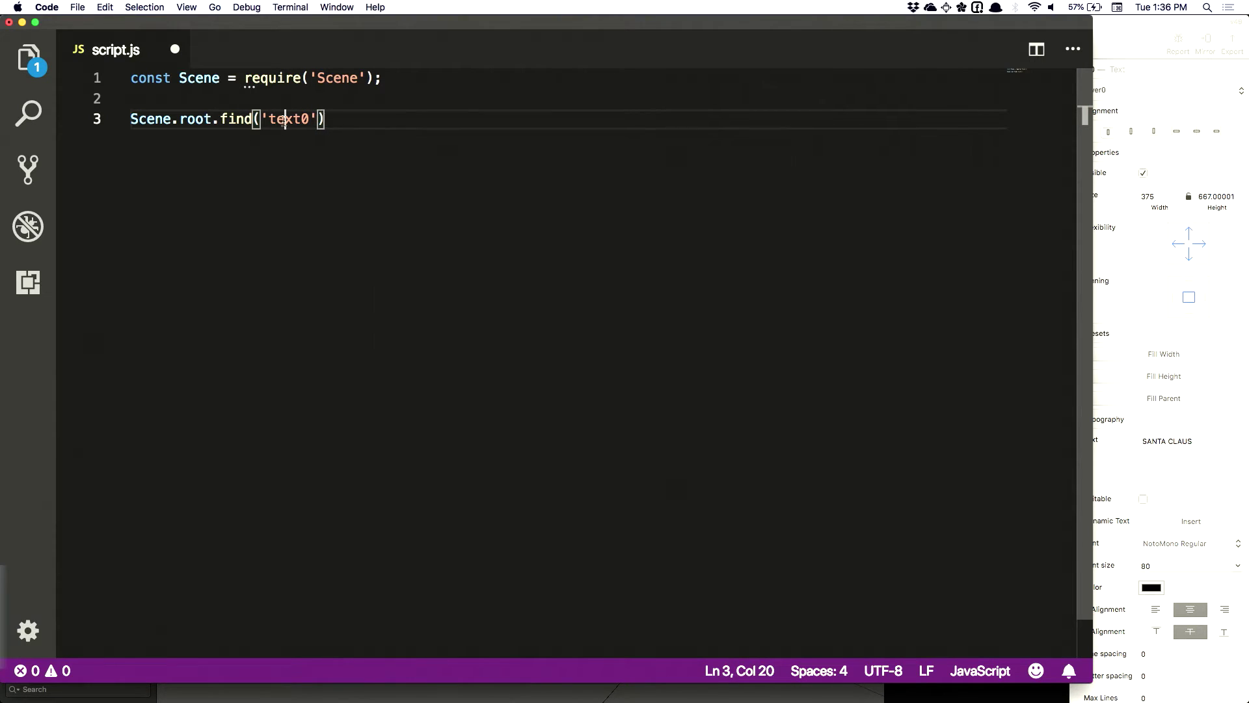
left_click(350, 122)
left_click(131, 118)
type("v")
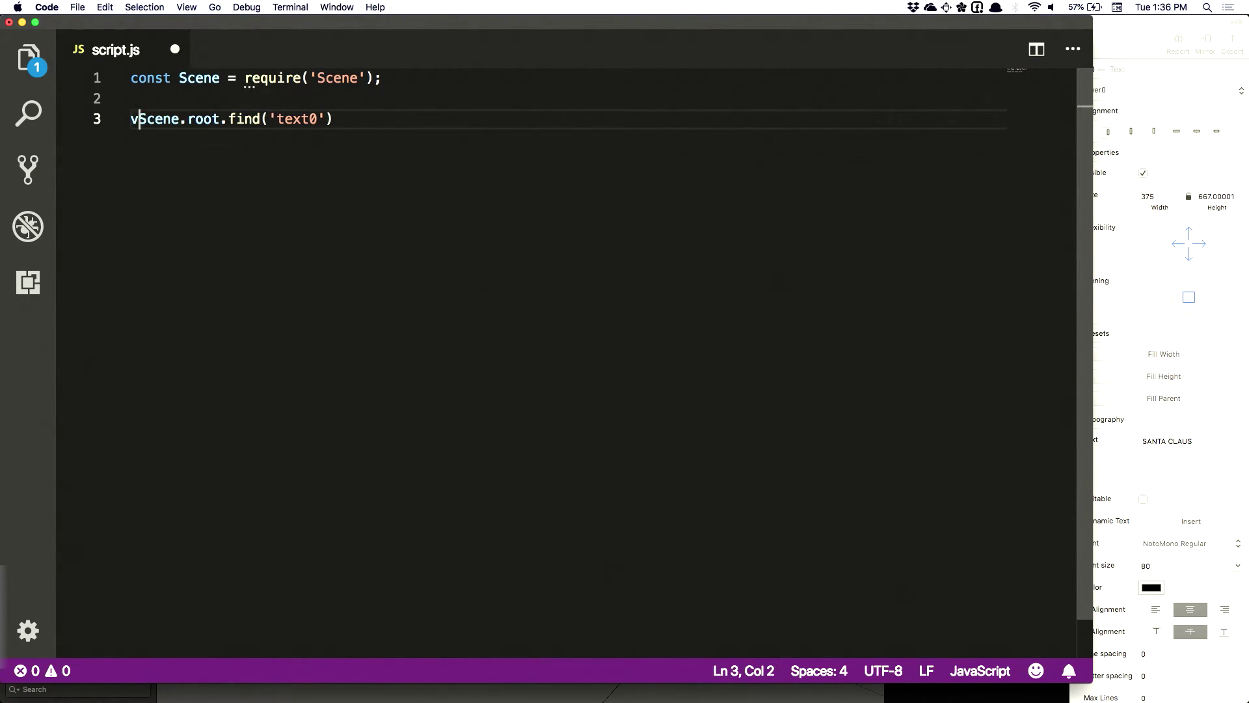
type("ar text")
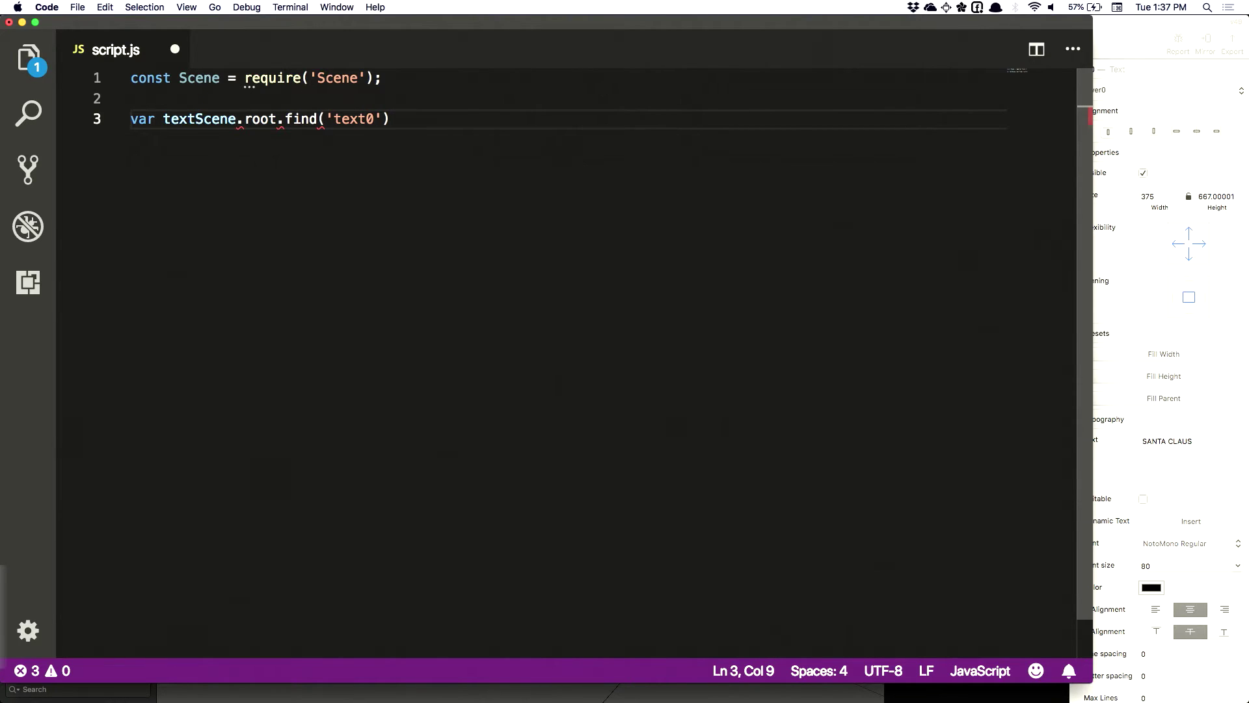
key("BackSpace")
key("BackSpace")
key("BackSpace")
key("BackSpace")
type("celebrityText")
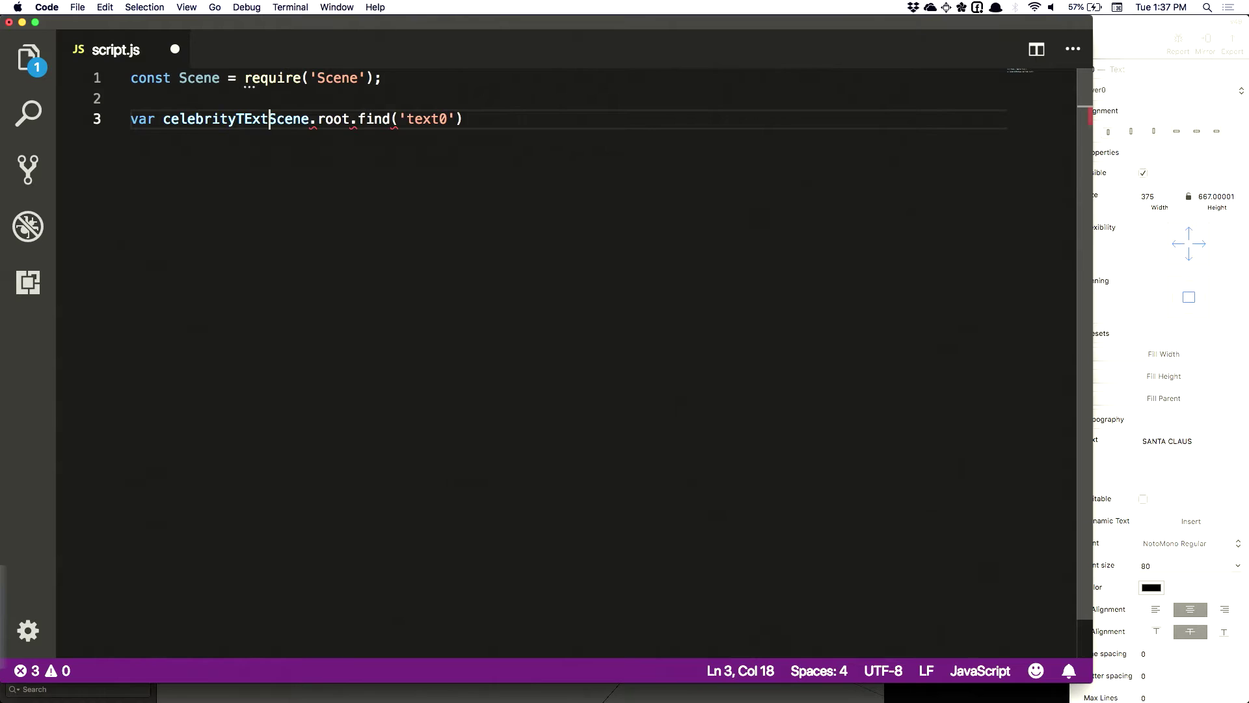
key("BackSpace")
key("BackSpace")
type("xtNode =")
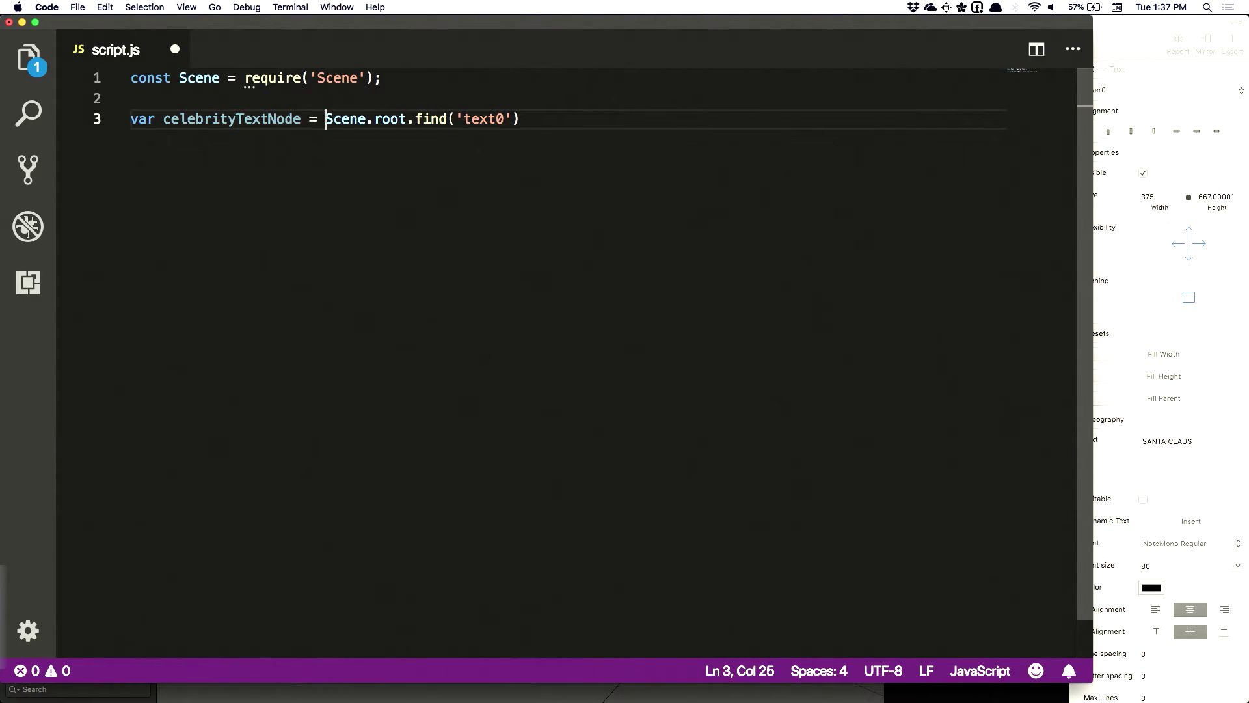
On line 4, set celebrityTextNode.text to a hard-coded name string and save script.js
left_click(572, 118)
key("Return")
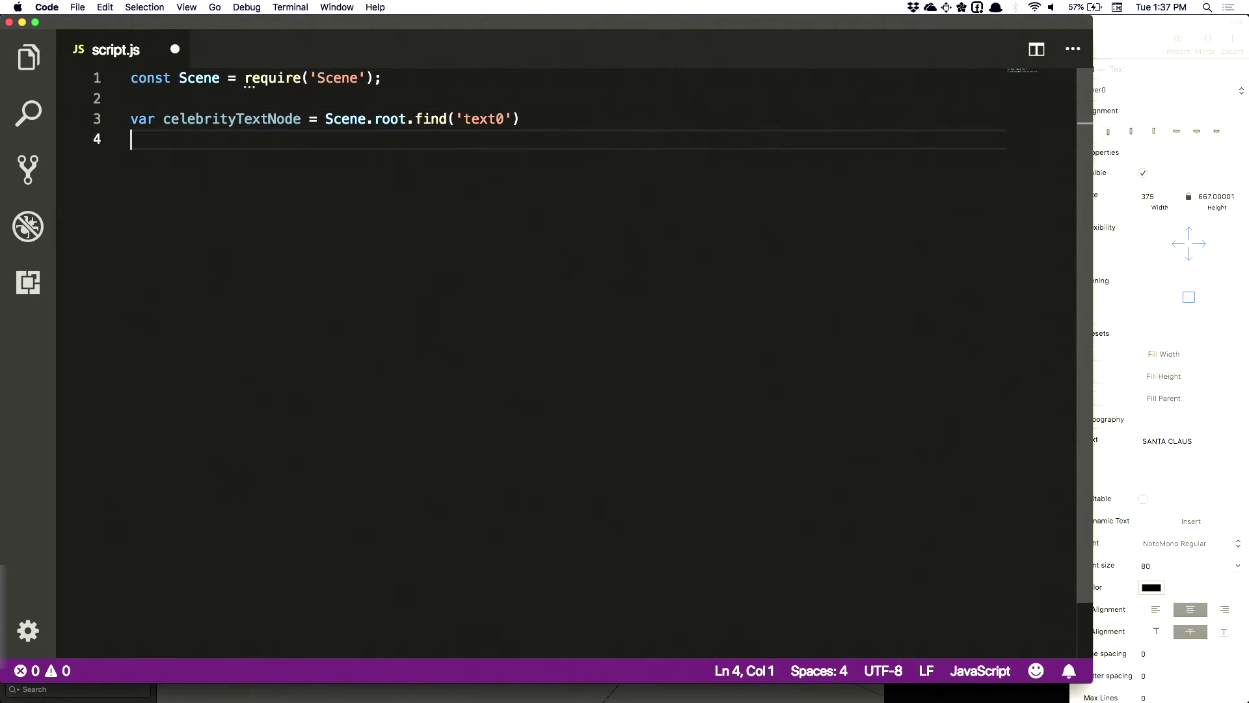
type("t")
key("BackSpace")
double_click(232, 119)
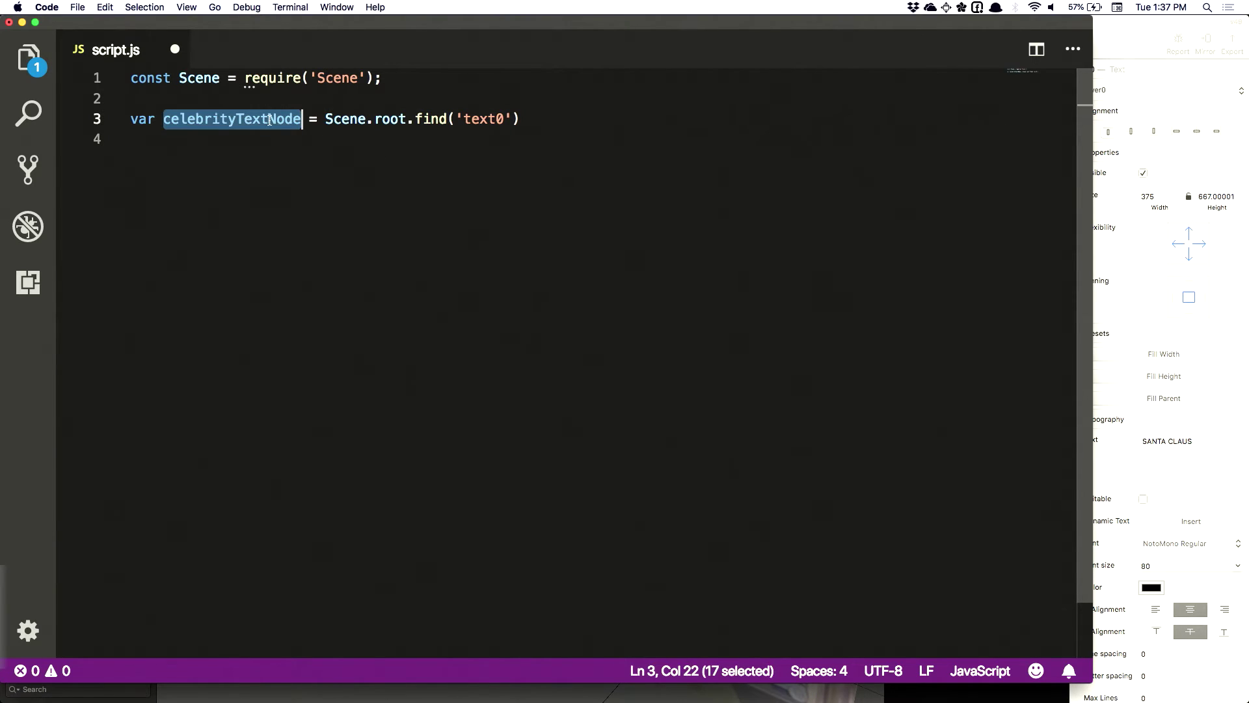
key("super+c")
left_click(196, 139)
key("super+v")
type(".text = ")
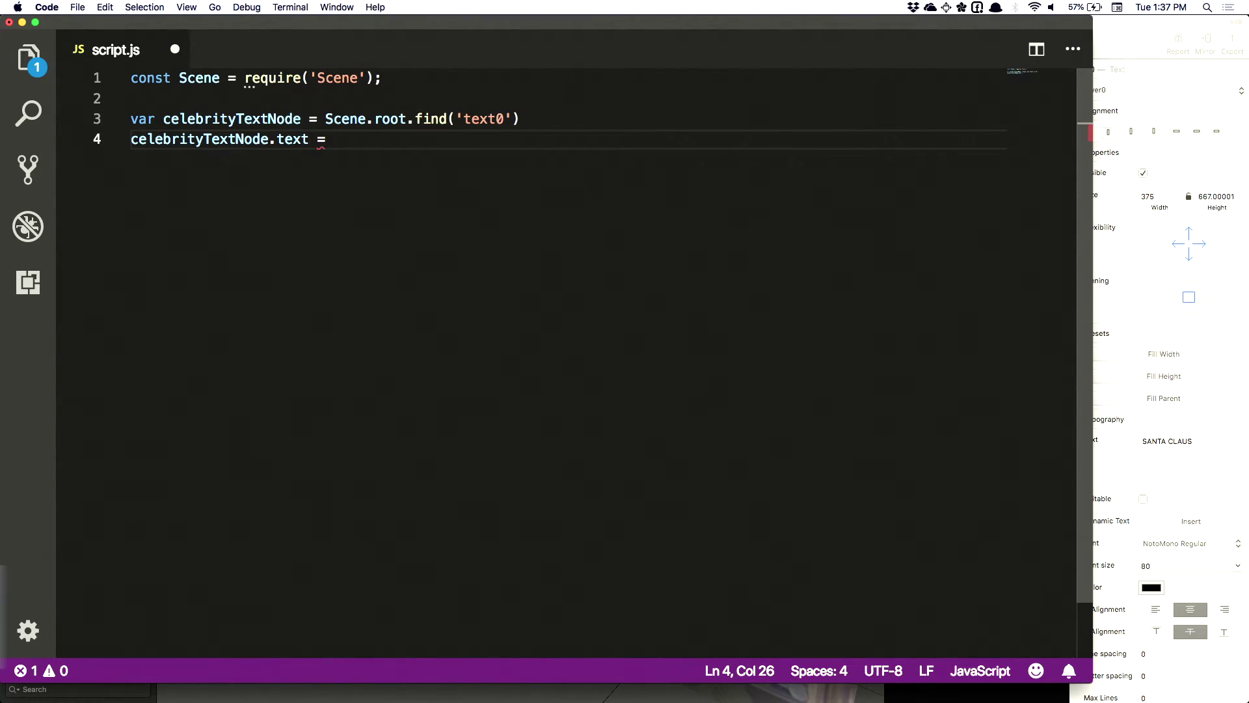
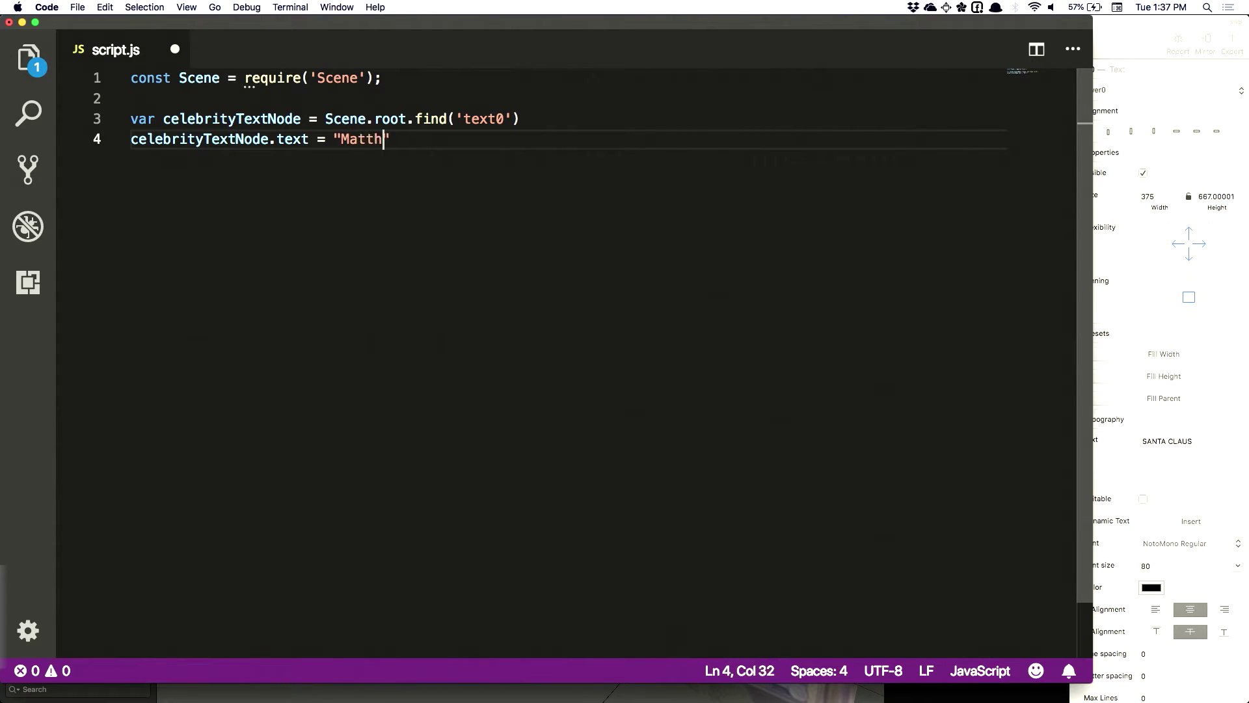
key("super+s")
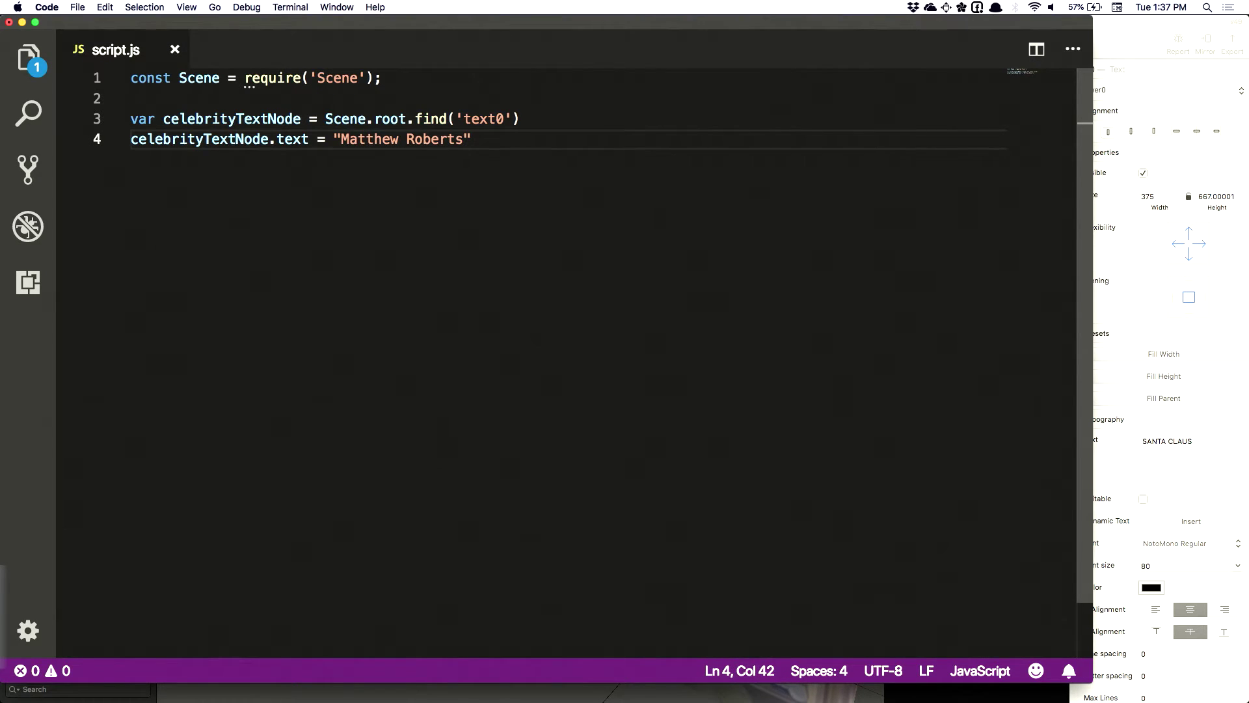
key("super+Tab")
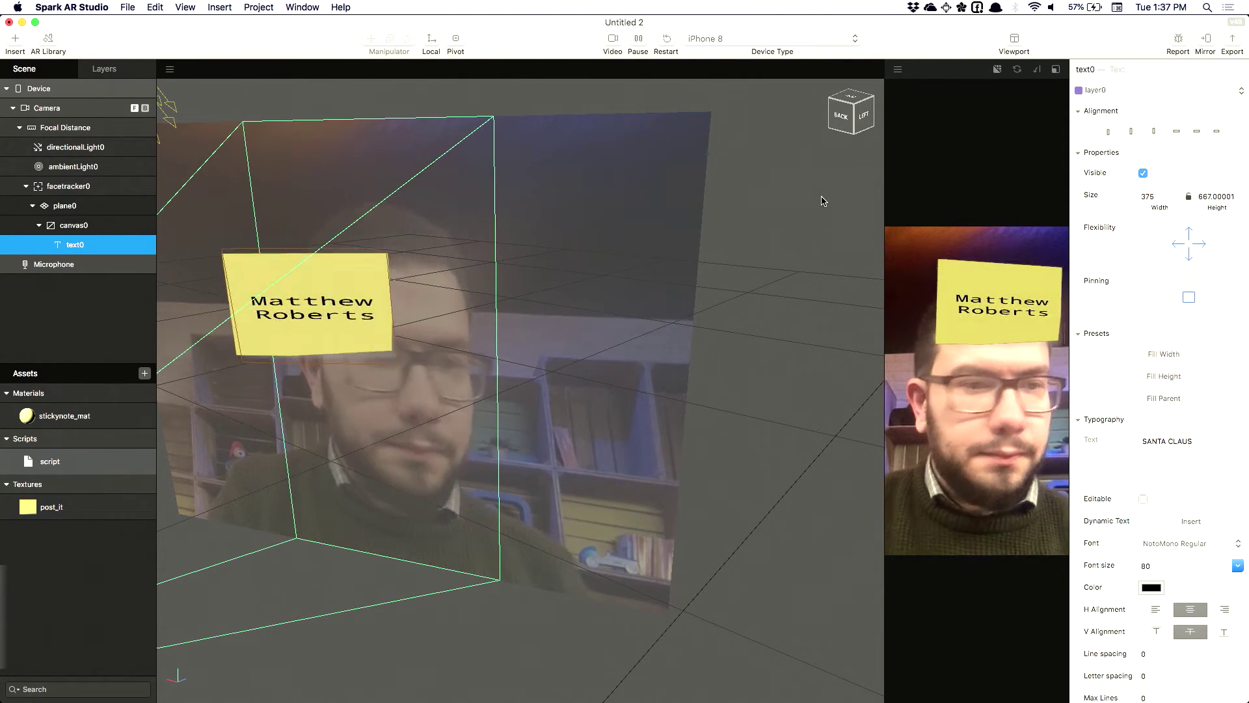
Return to the script in VS Code after checking the sticky note preview
key("super+Tab")
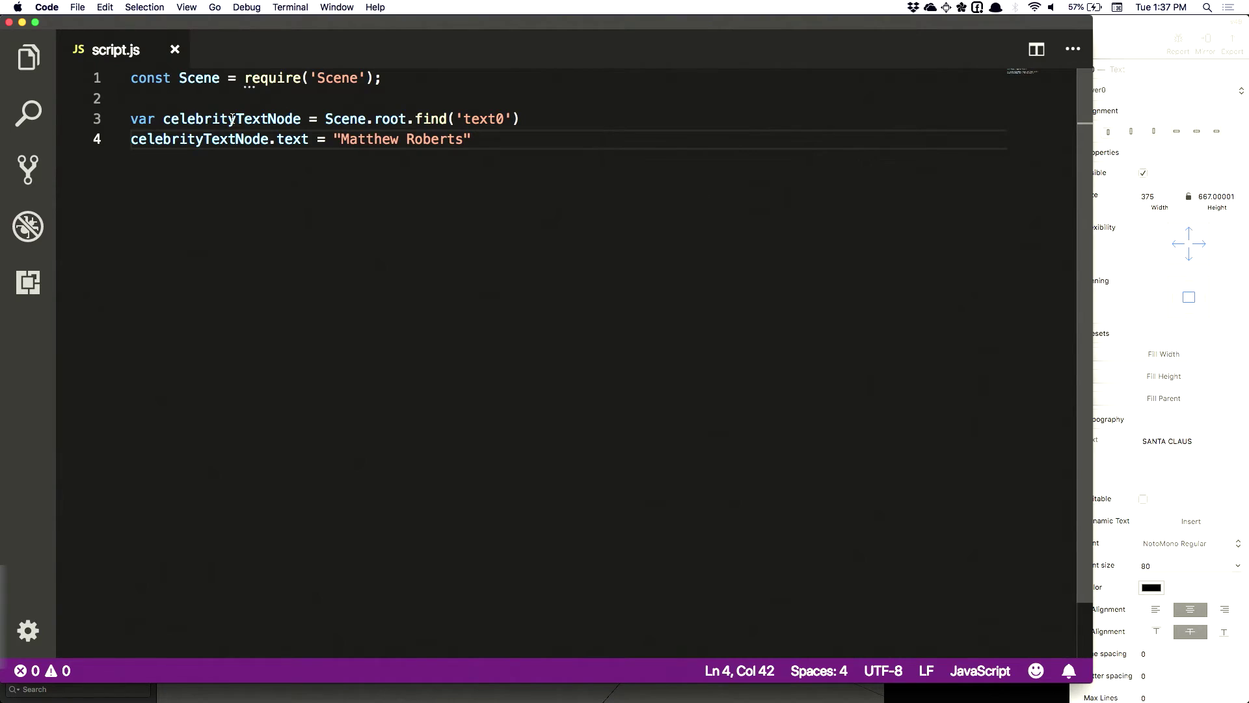
left_click(233, 118)
left_click(433, 121)
double_click(192, 139)
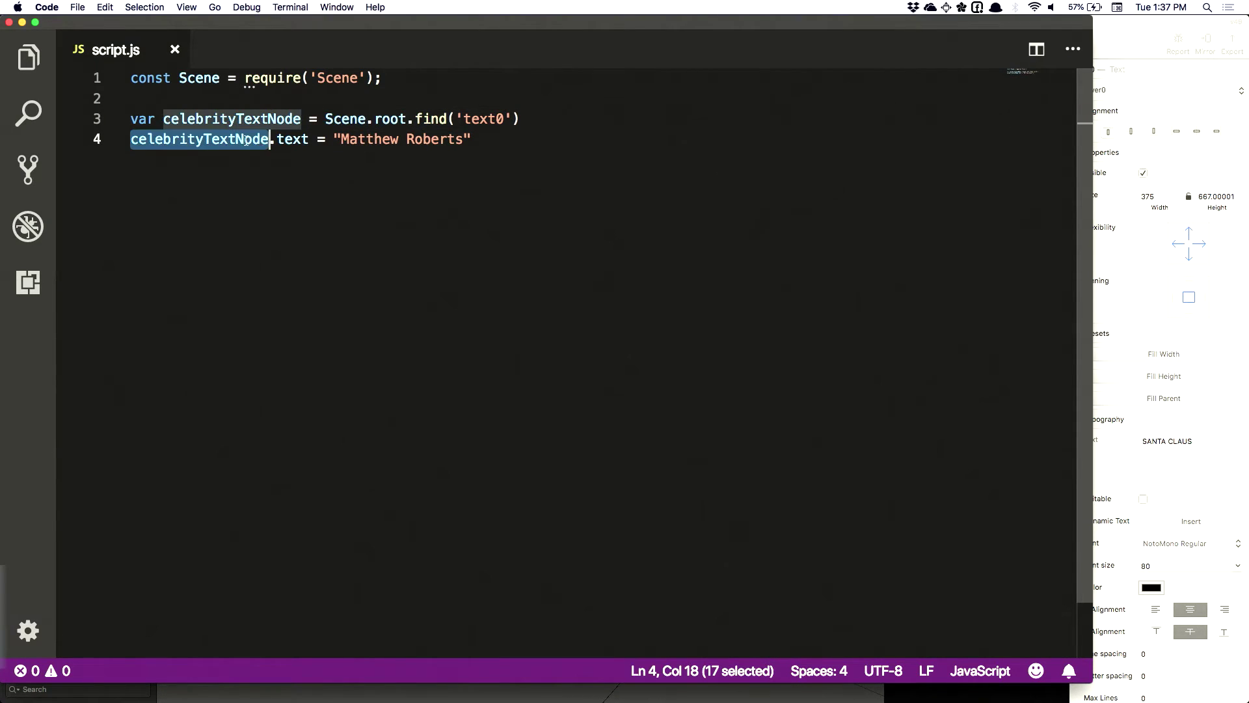
double_click(294, 140)
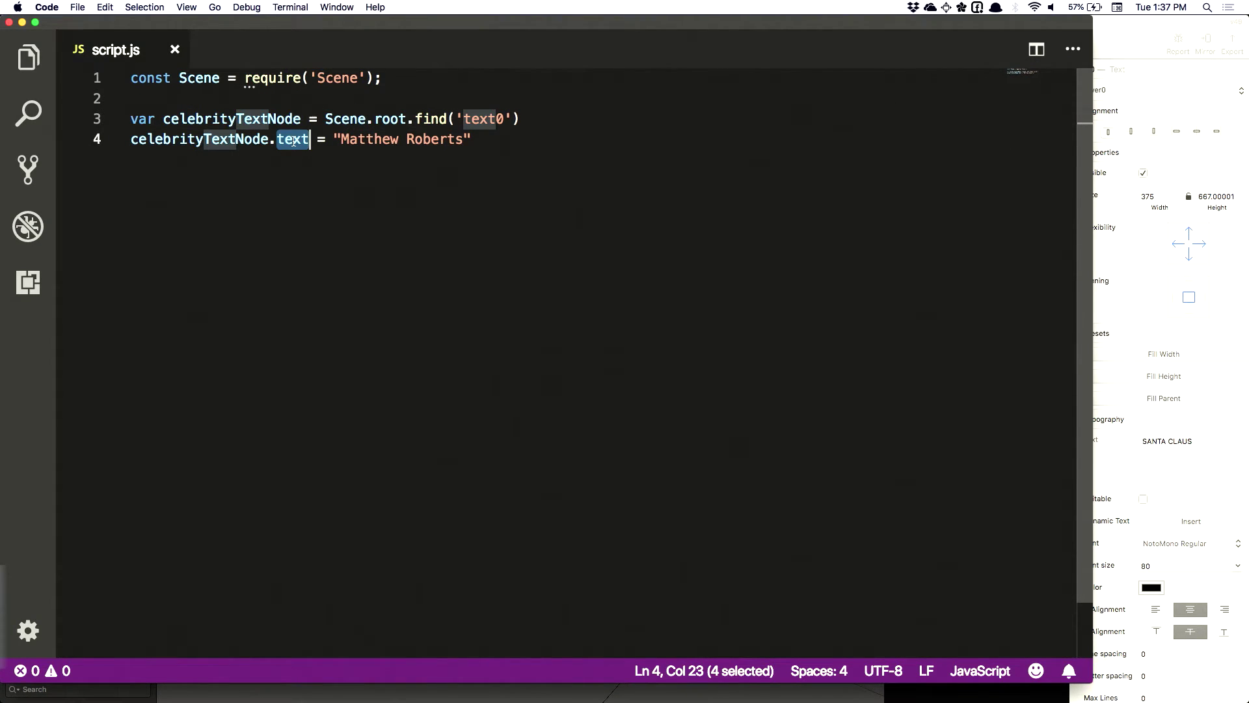
left_click(499, 145)
key("Return")
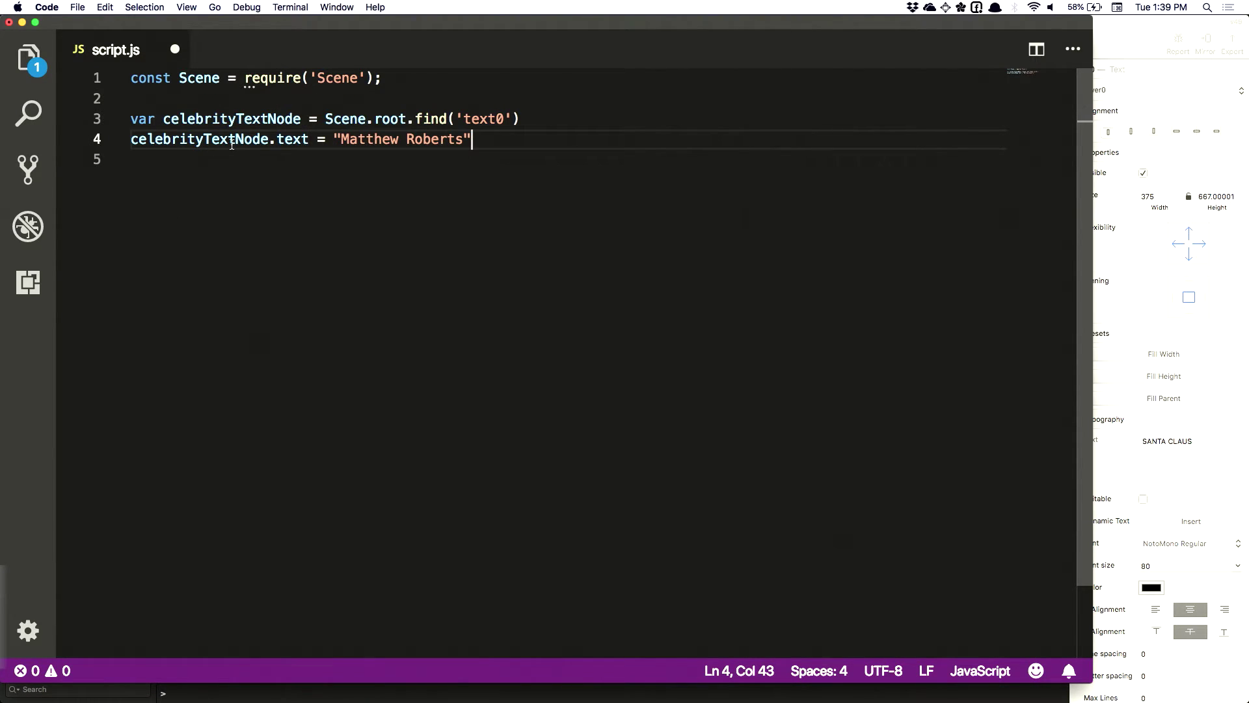
double_click(290, 141)
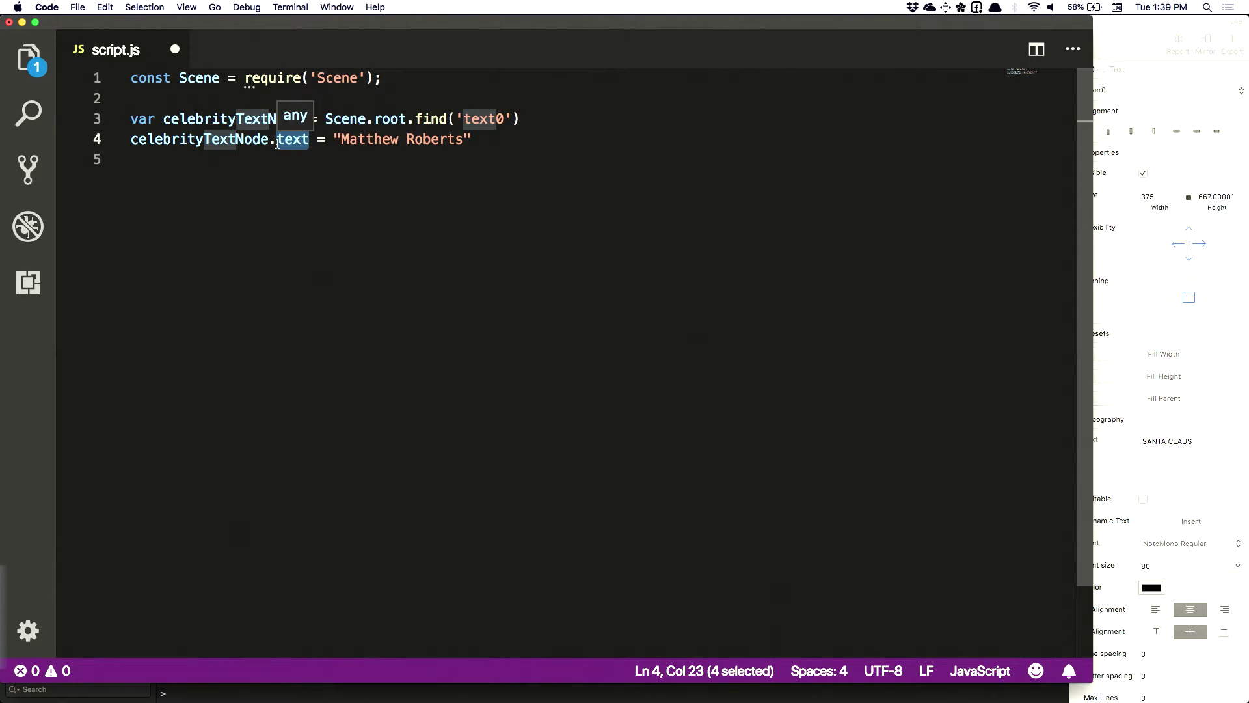
left_click(512, 142)
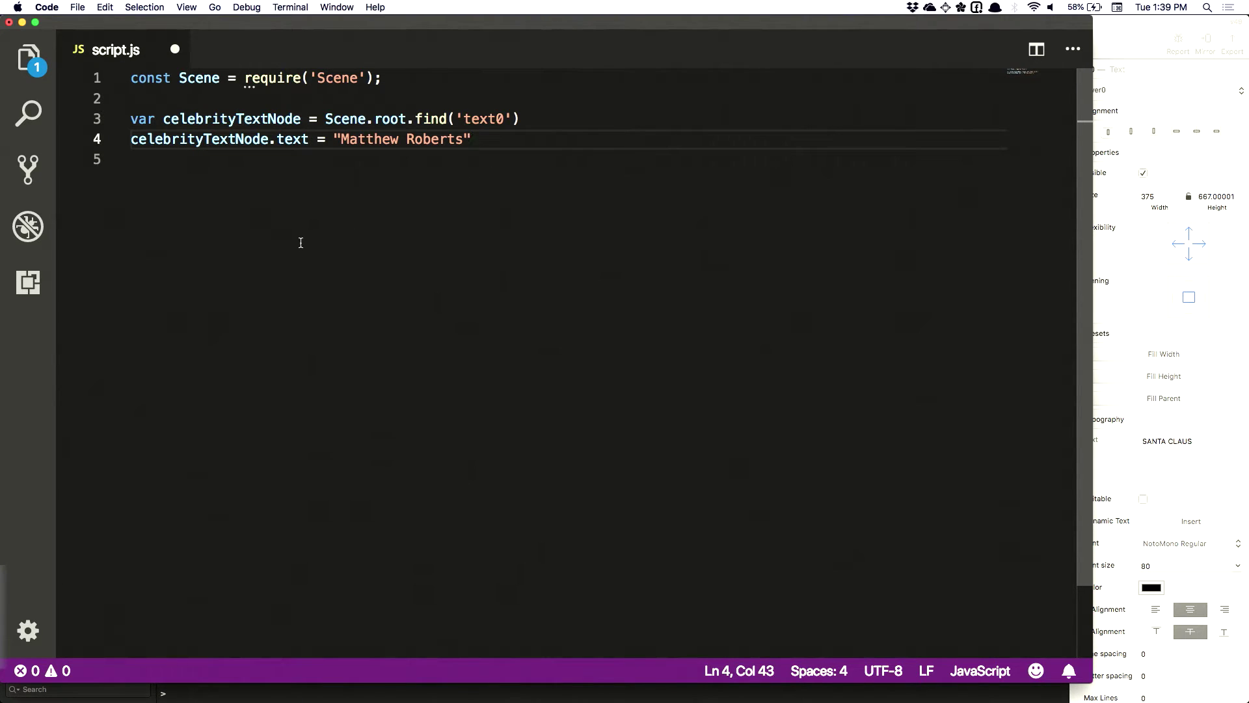
Clear the error log in Spark AR Studio's console
key("super+Tab")
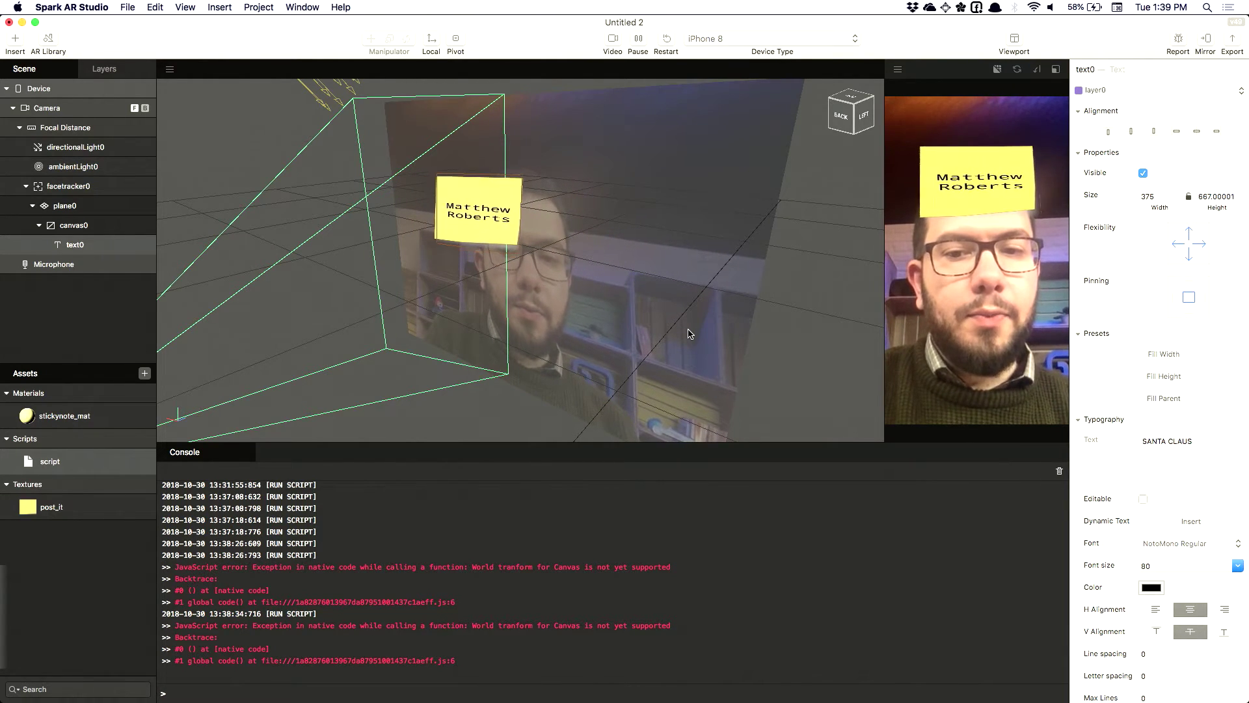
scroll(688, 330, "up", 3)
scroll(677, 351, "down", 6)
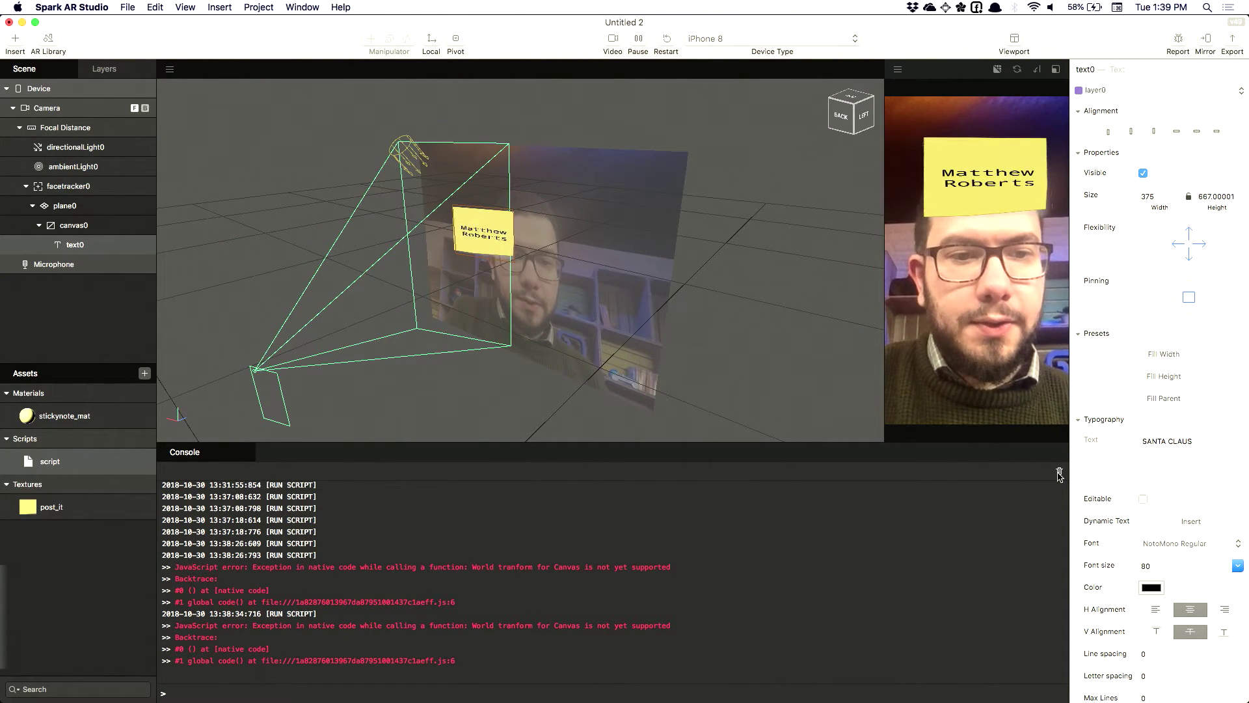
left_click(1059, 473)
Launch Chrome through system search
key("super+Tab")
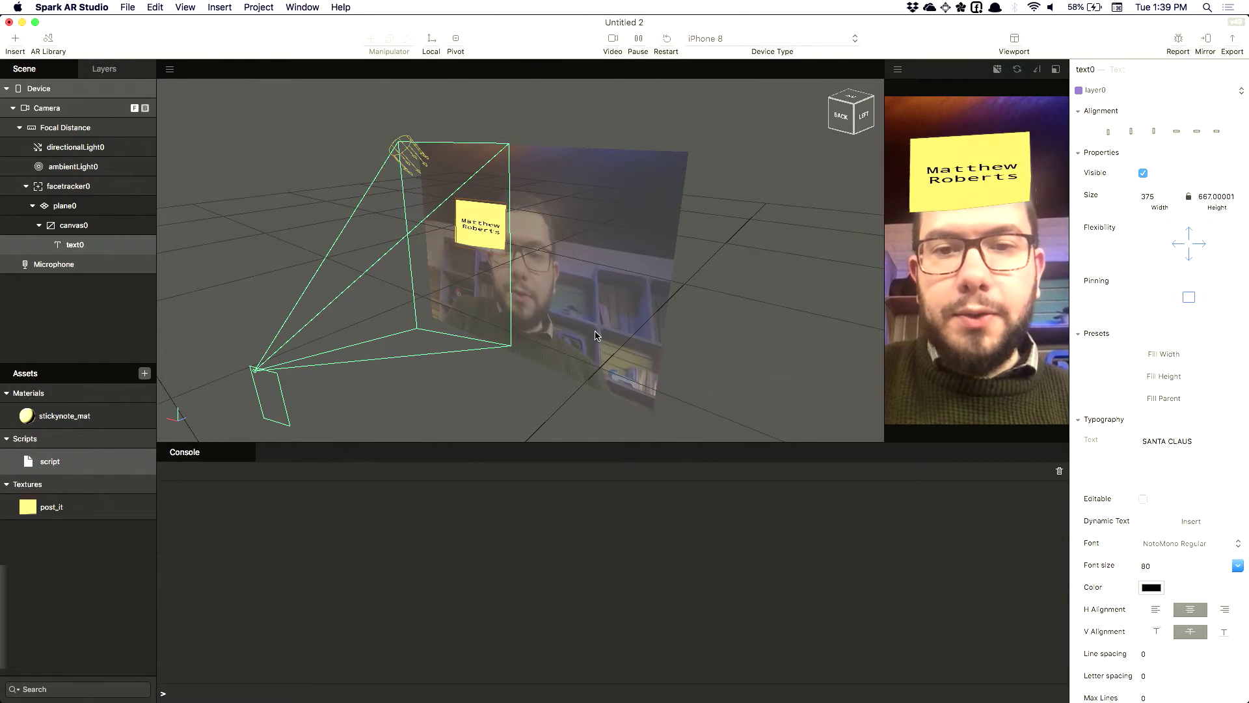
key("super+space")
type("c")
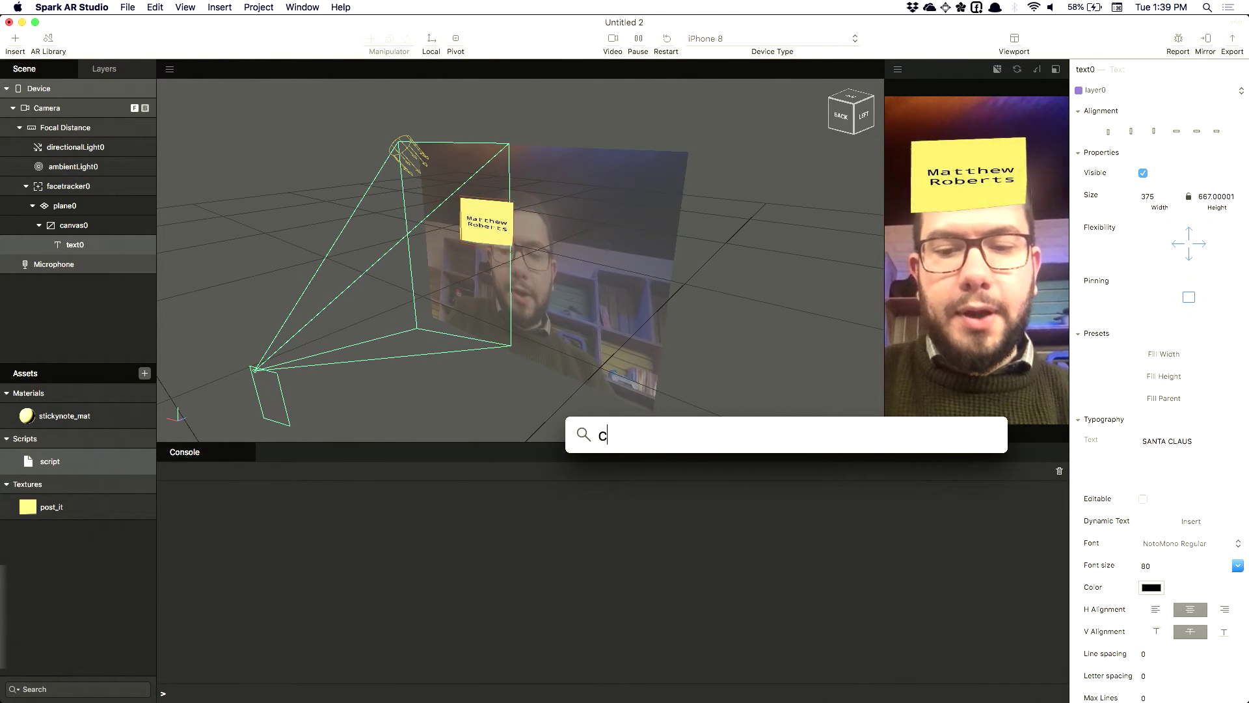
type("hrome")
key("Return")
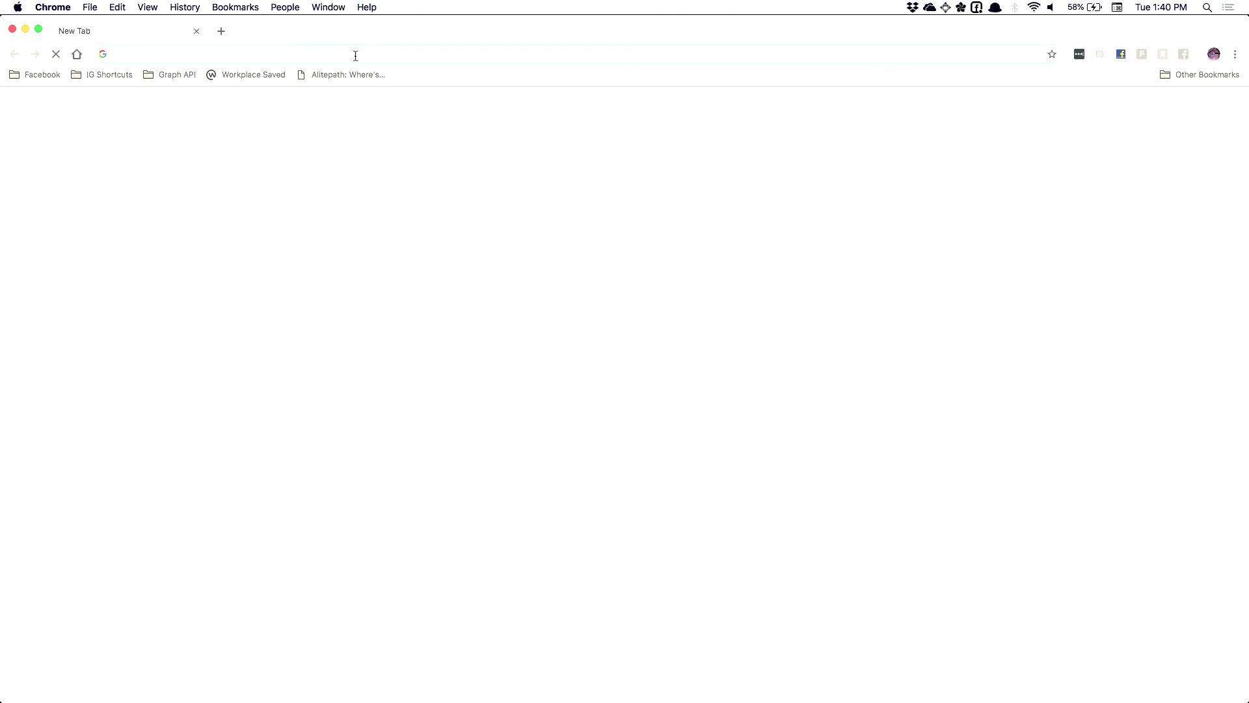
Go to glitch.me to load the Glitch home page listing succinct-sort, wholesale-wren-1 and massive-lipstick
type("glitch.me")
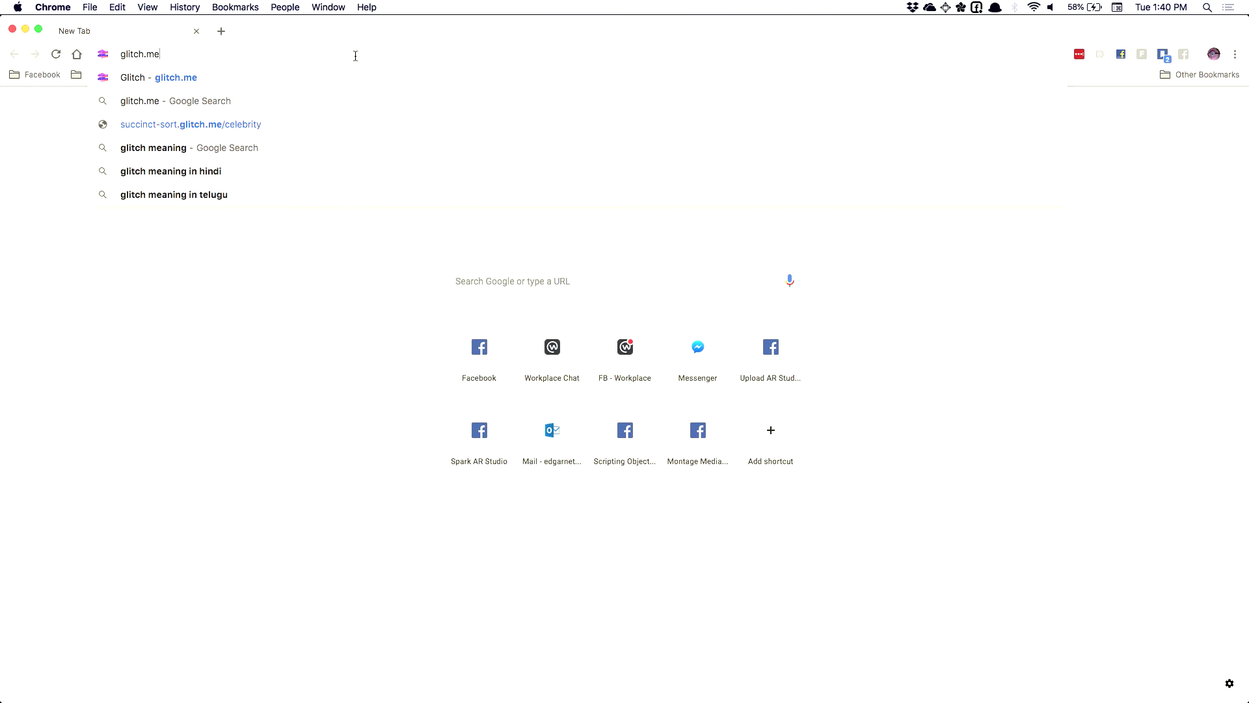
key("Return")
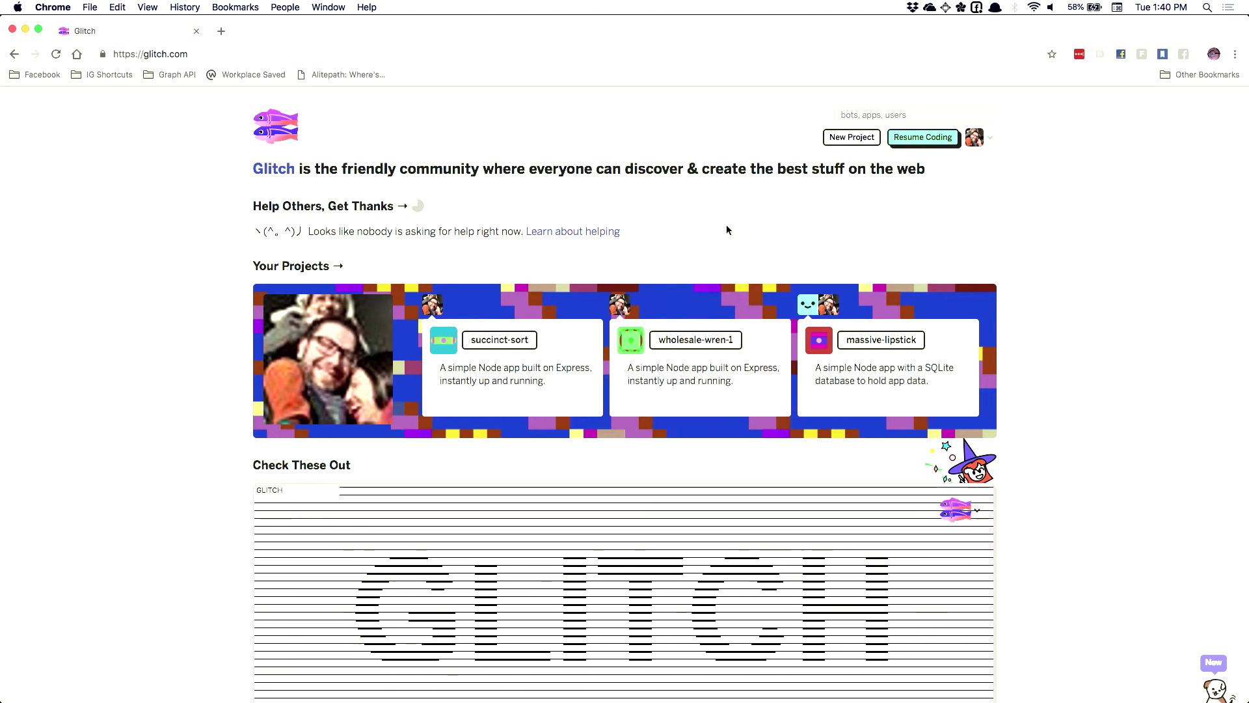
Create a new project from the hello-express template, which opens as wood-albacore
left_click(850, 140)
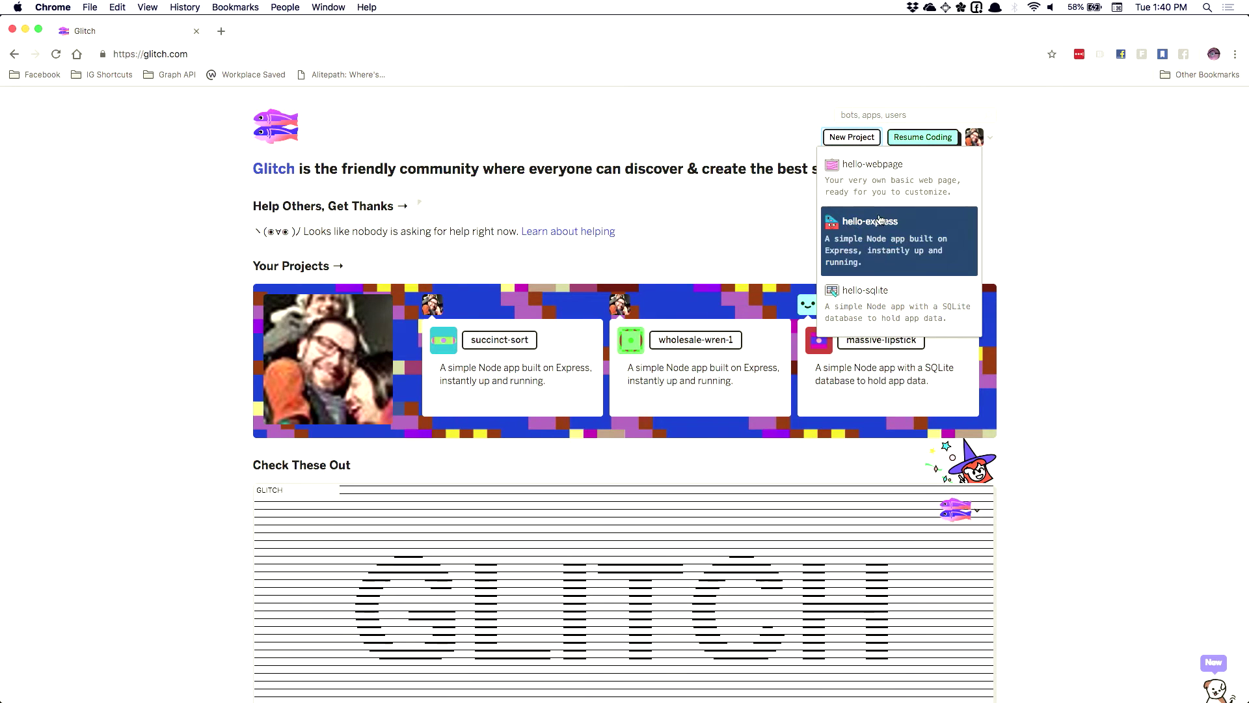
left_click(872, 236)
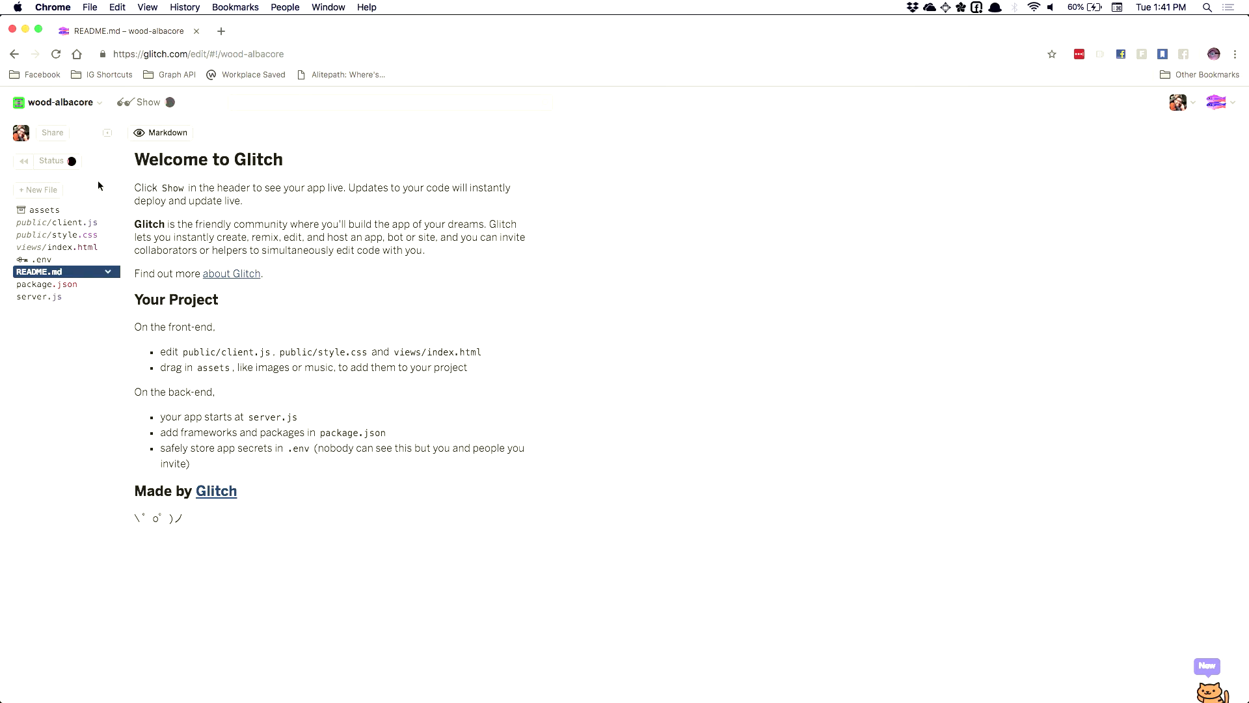
Delete public/client.js, public/style.css and views/index.html from the project
left_click(70, 222)
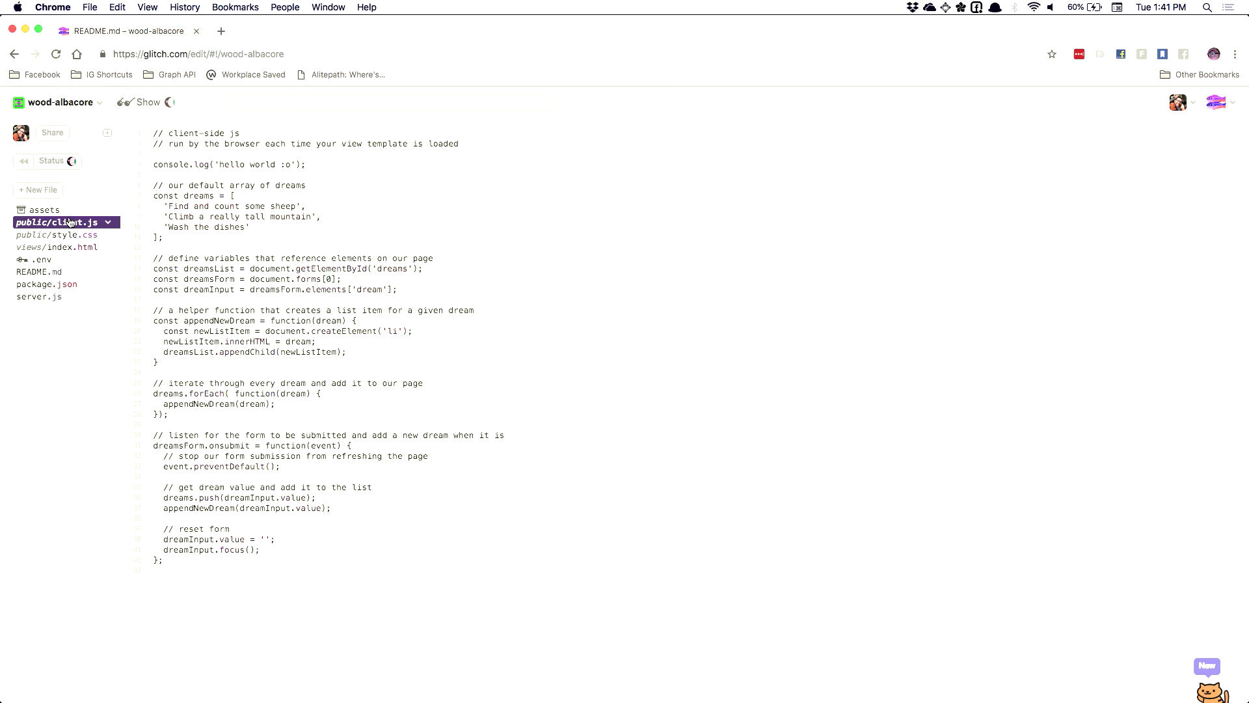
left_click(108, 223)
left_click(128, 287)
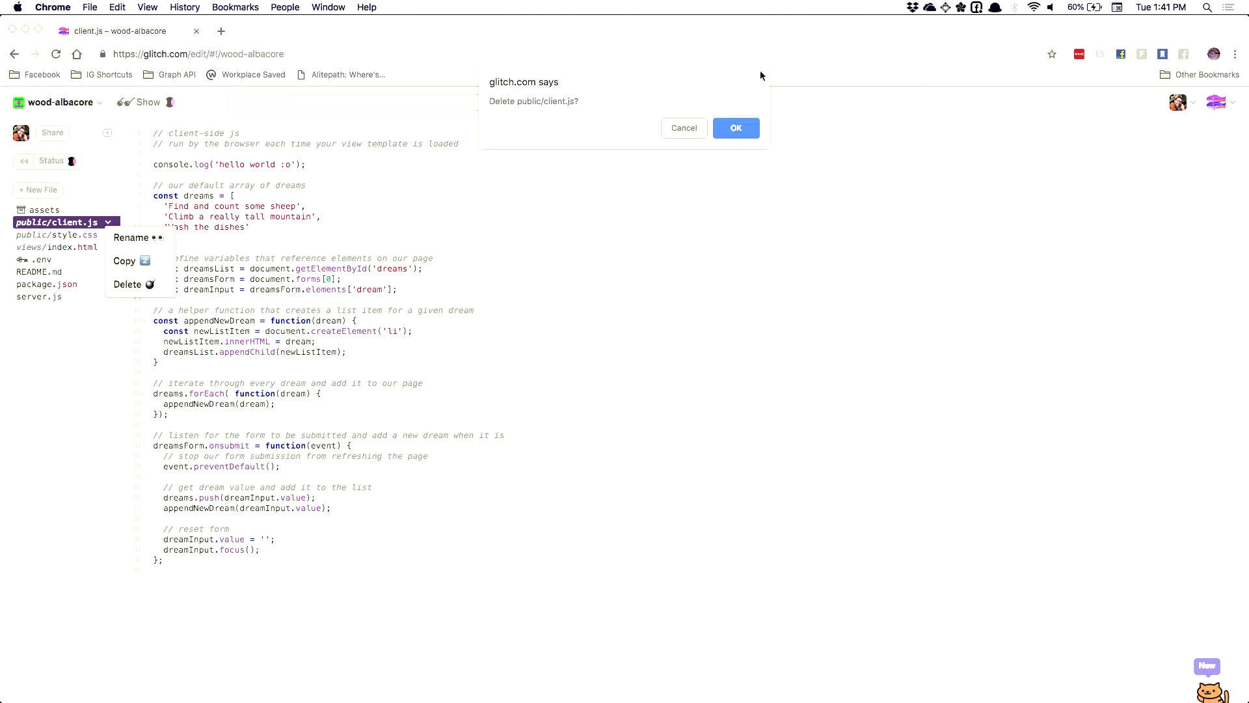
left_click(739, 127)
left_click(104, 225)
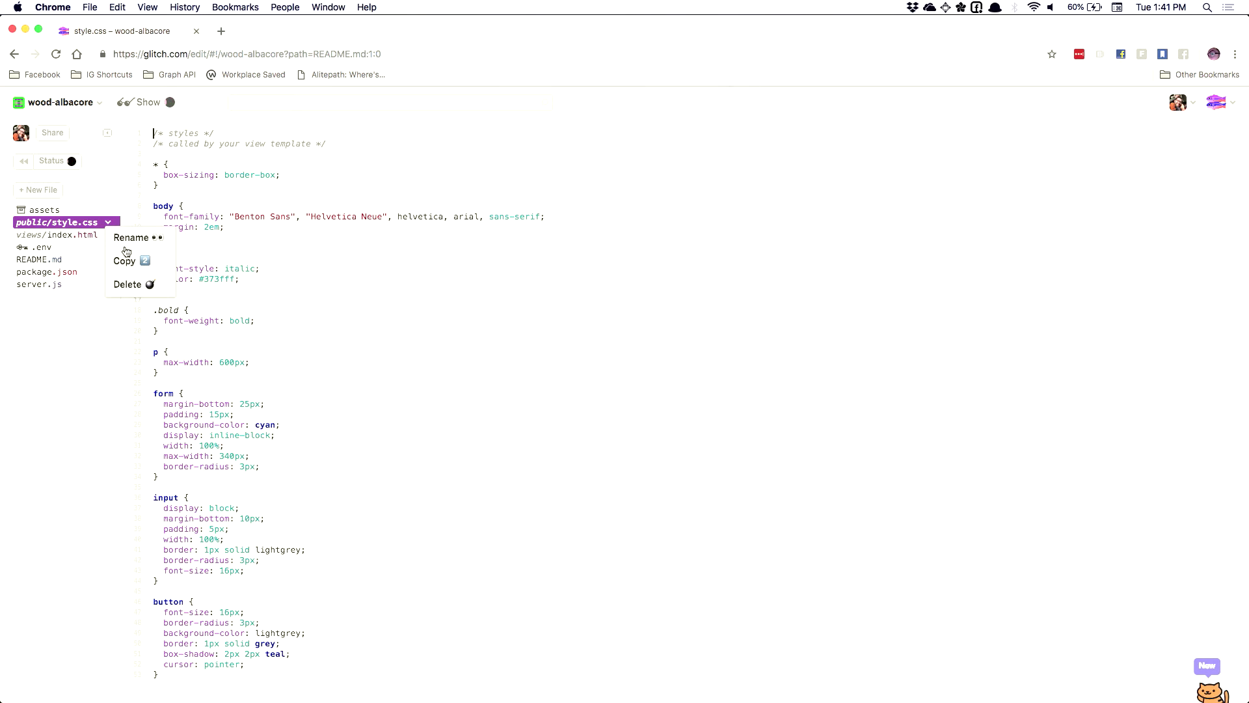
left_click(128, 285)
left_click(729, 129)
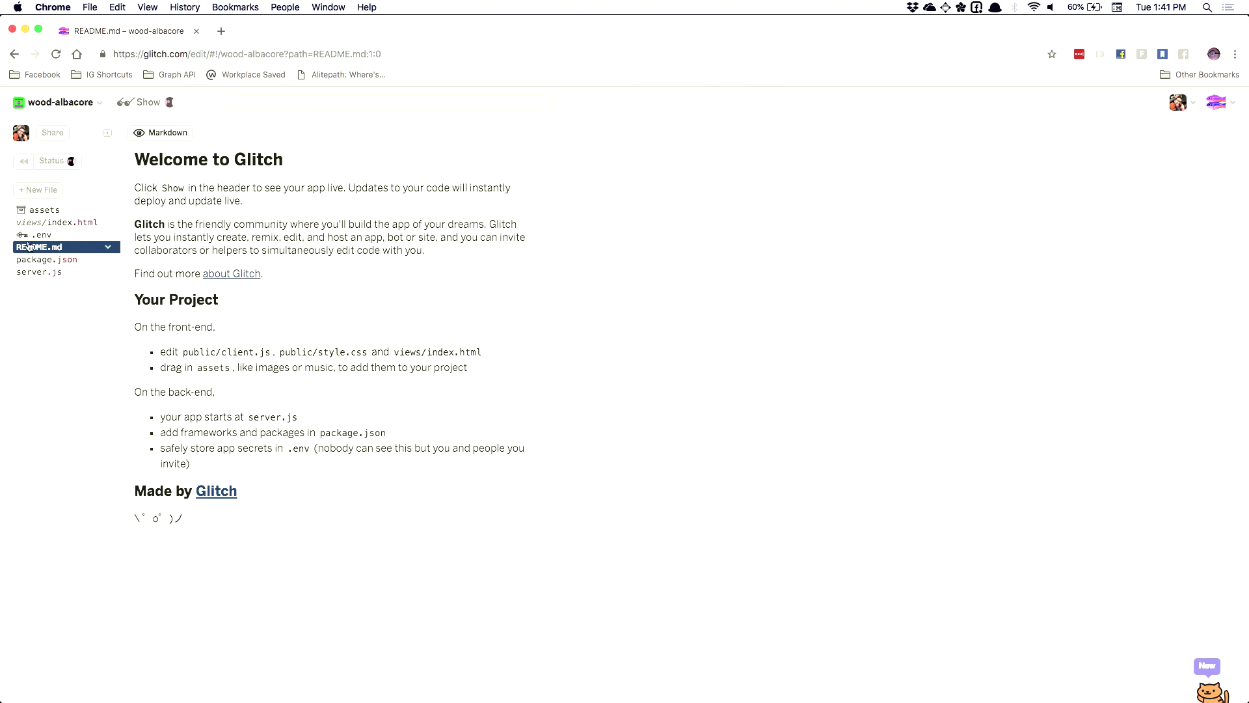
left_click(105, 222)
left_click(139, 285)
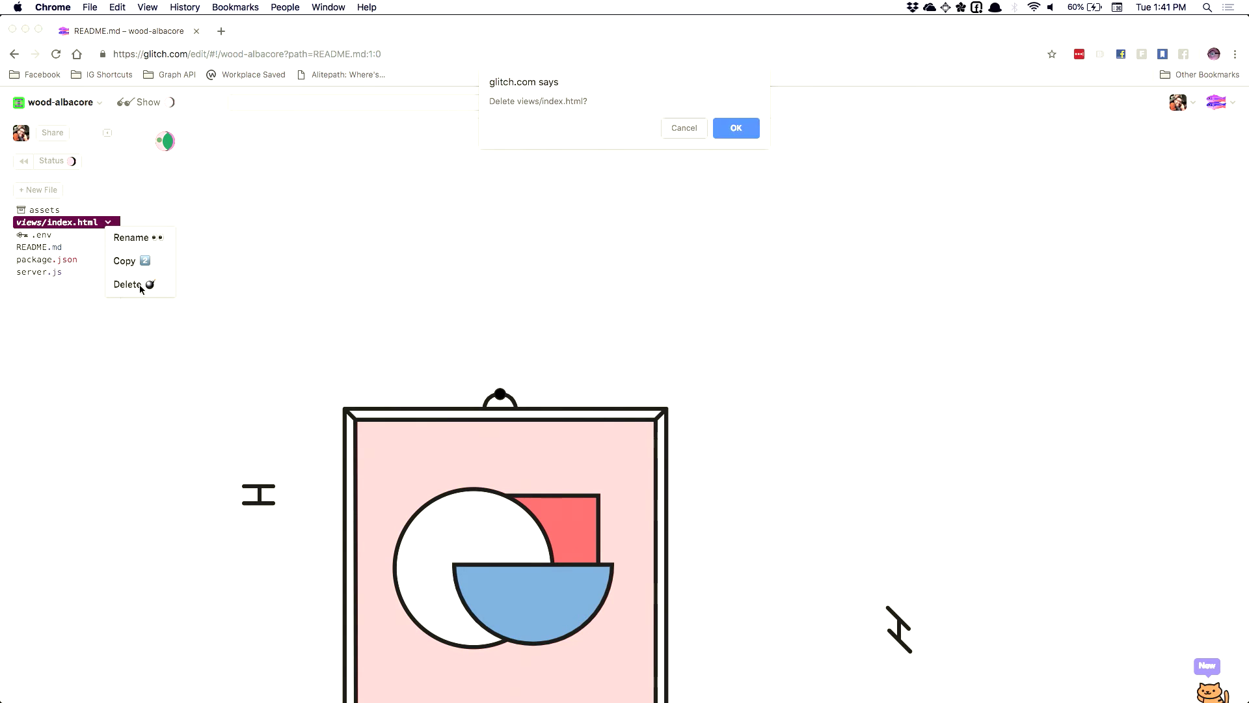
left_click(736, 126)
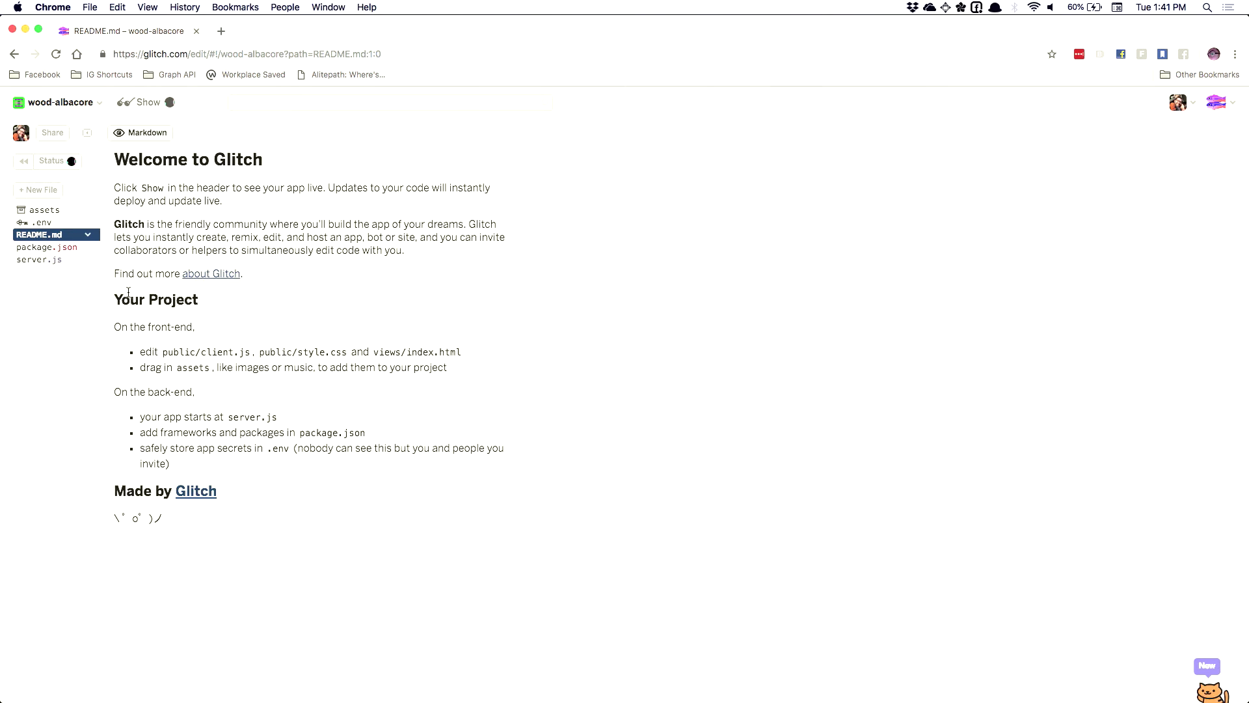
Strip server.js's comments, static-files line and default app.get route, keeping the Express setup and listener
left_click(57, 259)
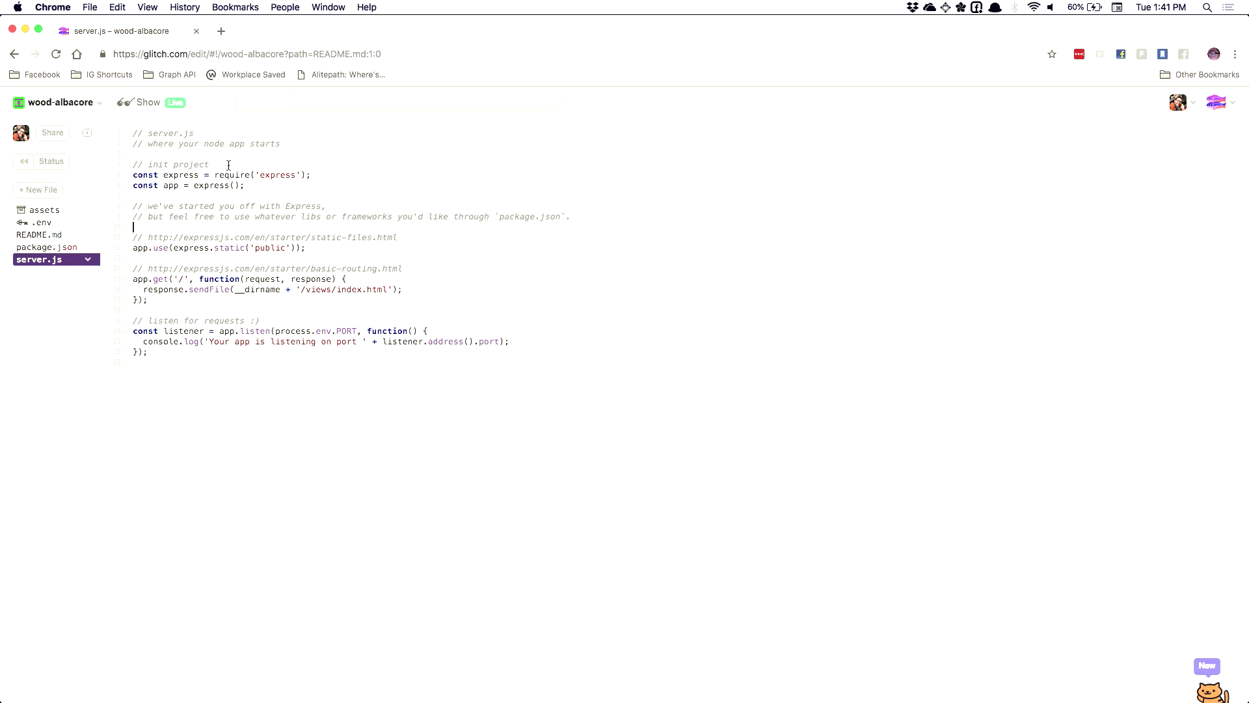
left_click_drag(209, 164, 134, 133)
key("BackSpace")
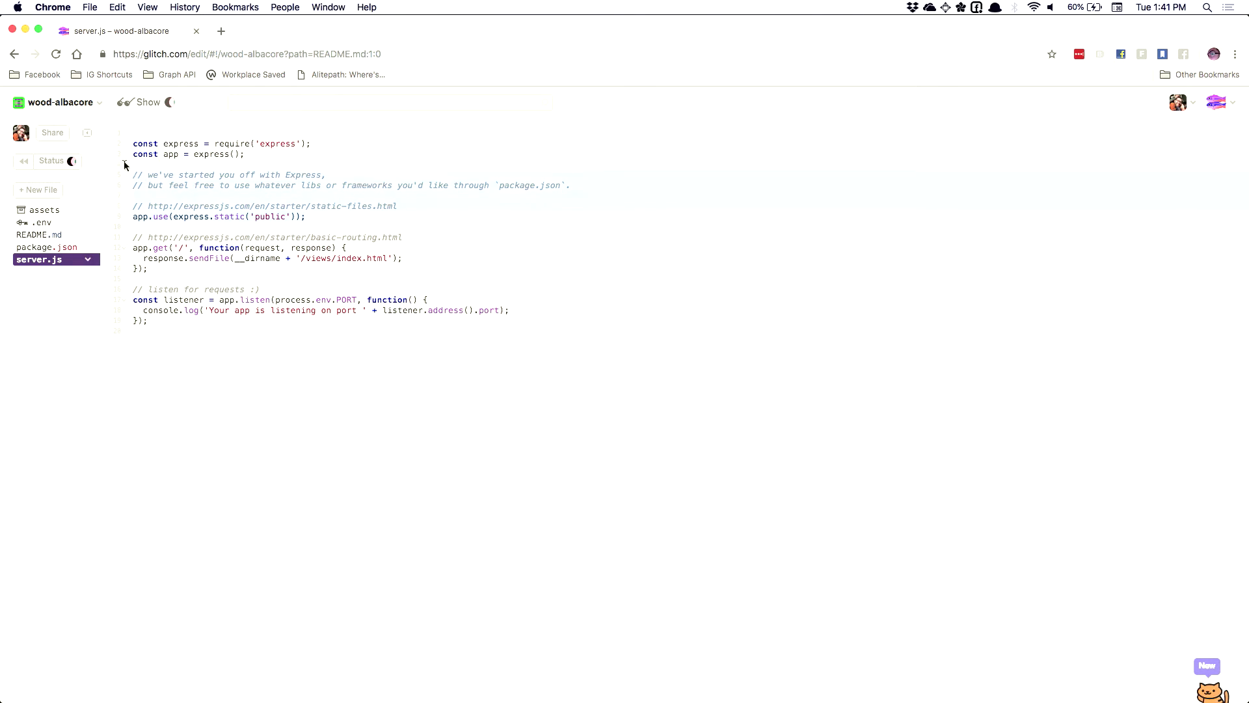
left_click_drag(111, 165, 306, 216)
key("BackSpace")
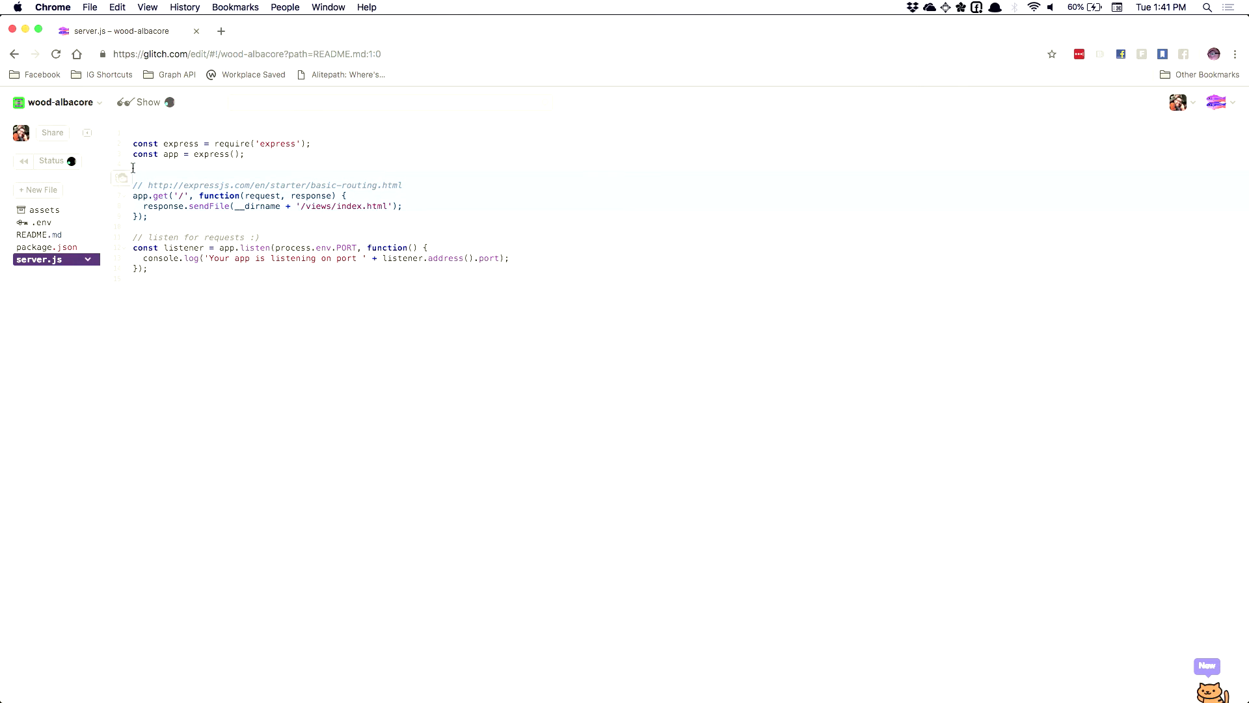
left_click_drag(134, 167, 132, 227)
key("BackSpace")
left_click(187, 217)
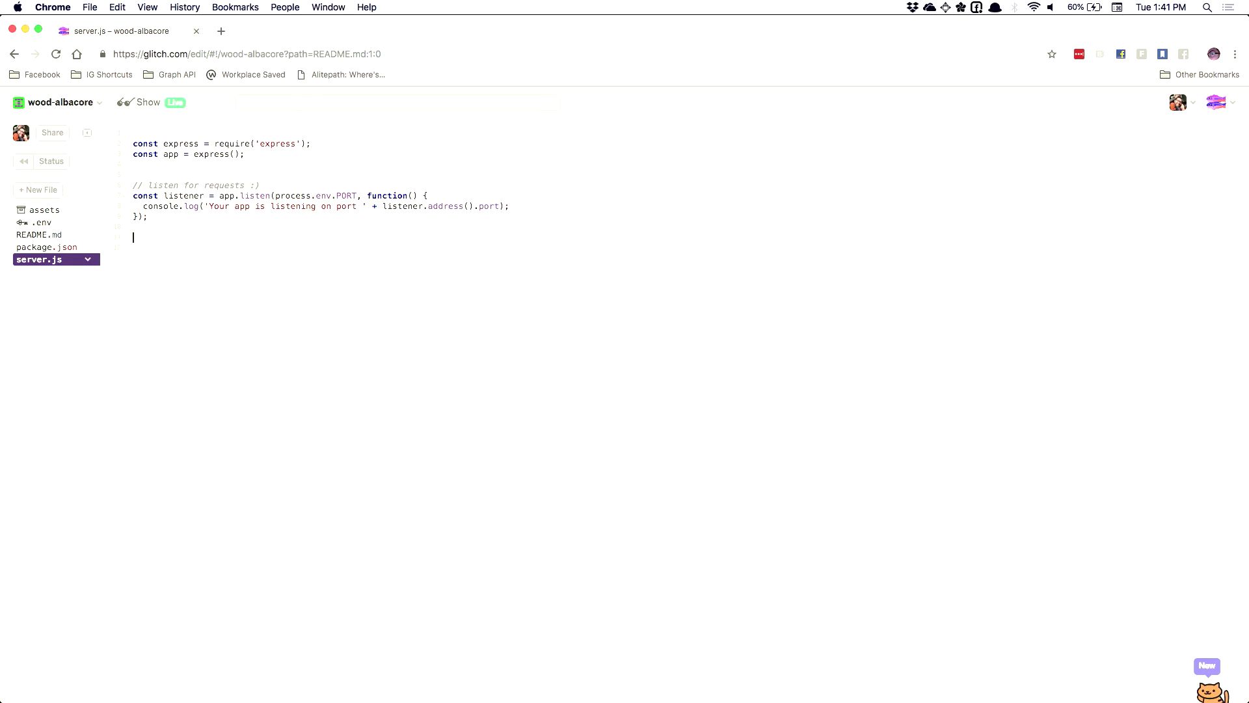
Add a new file and rename it from cool-file.js to celebrities.js
left_click(68, 194)
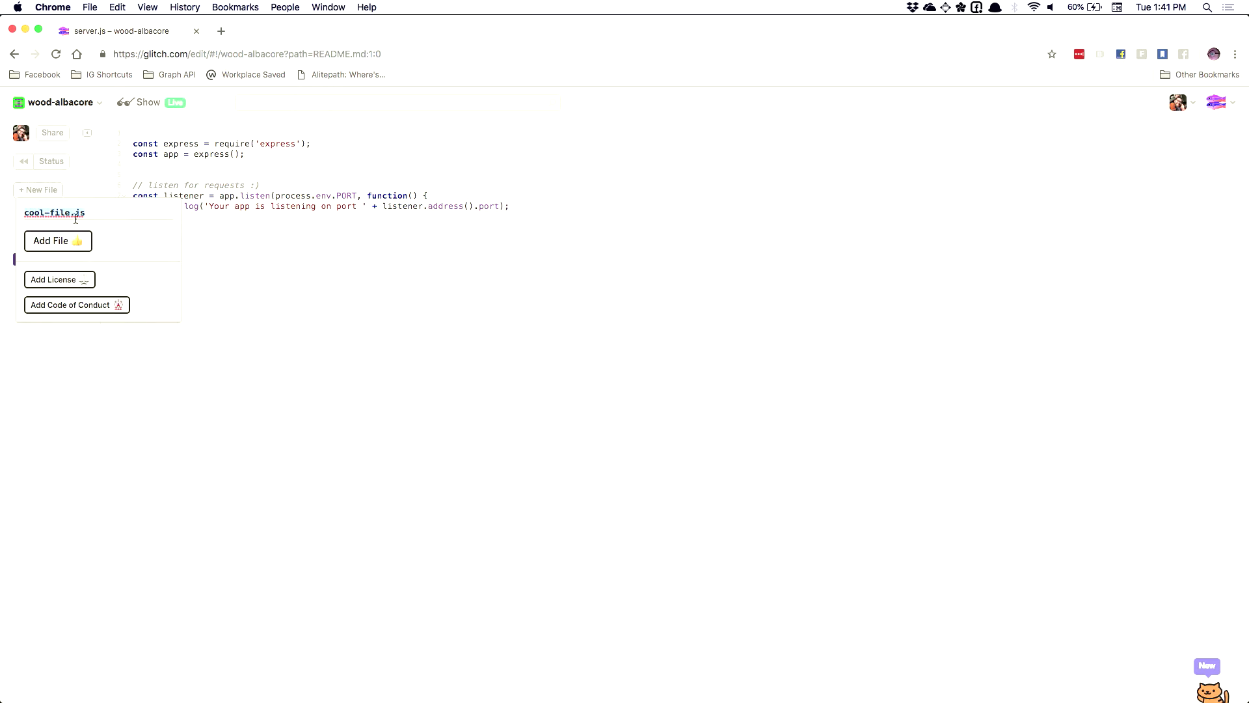
left_click(68, 253)
left_click(87, 247)
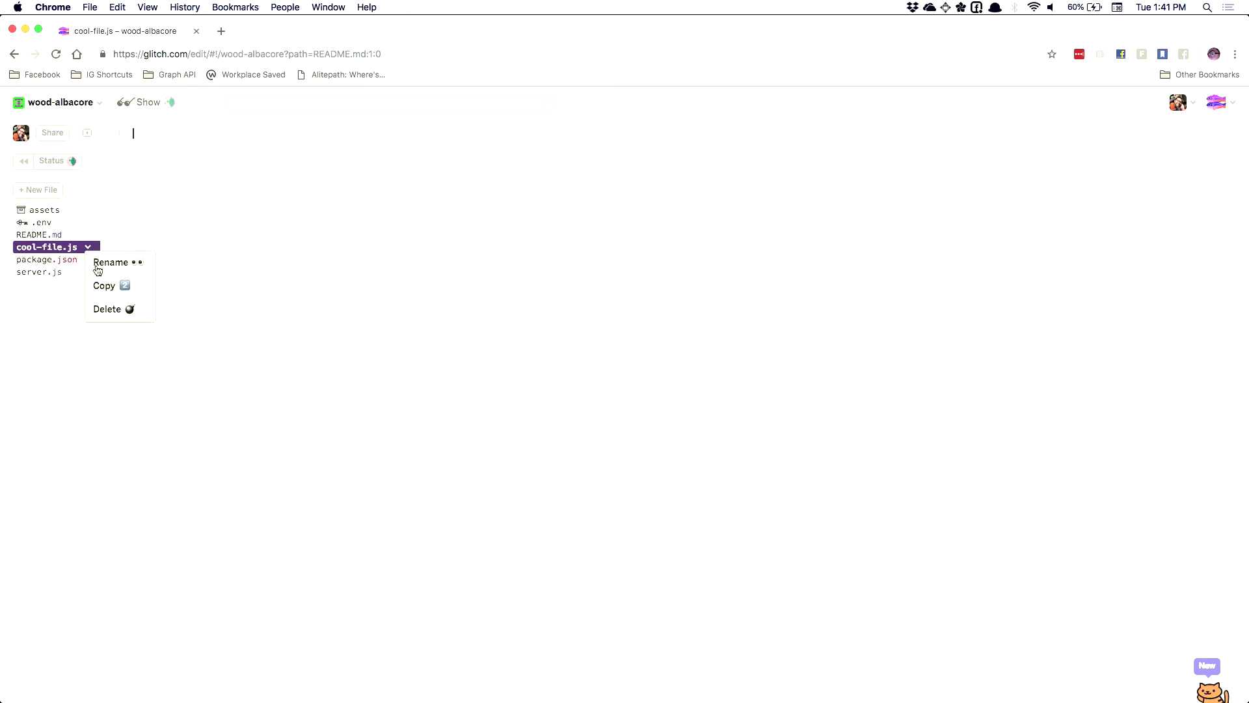
left_click(97, 263)
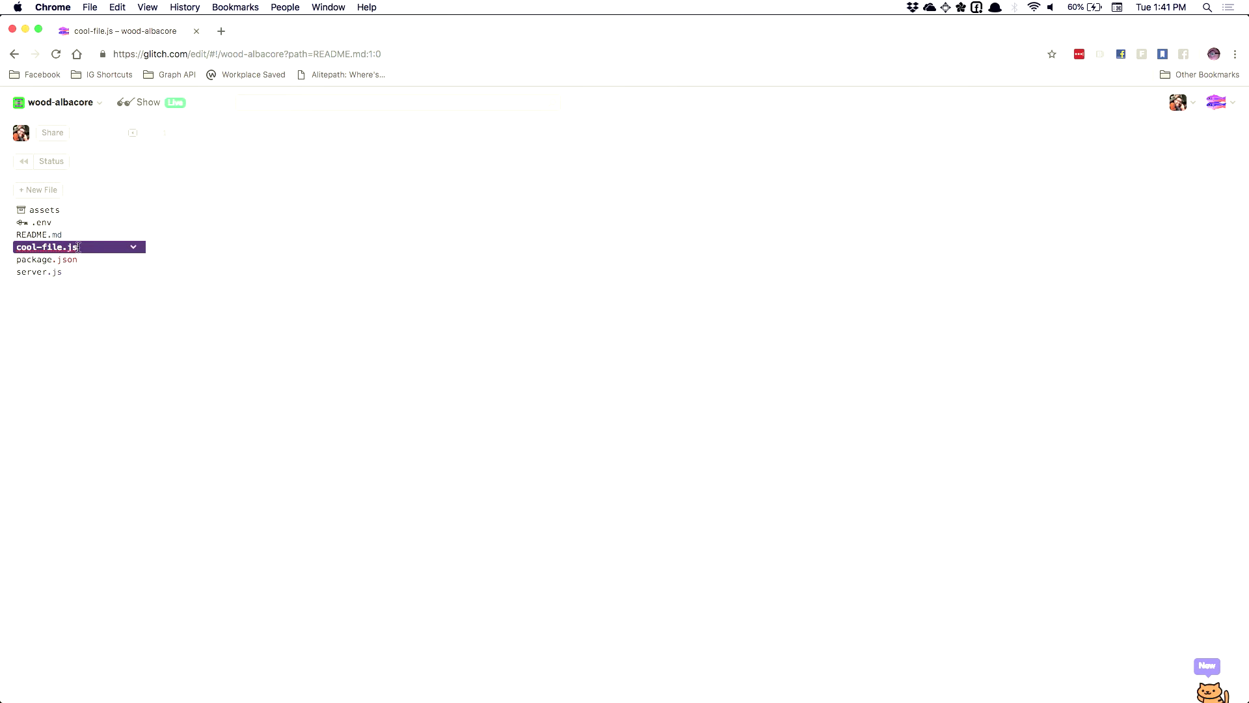
type("cee")
type("ebrities.js")
key("Return")
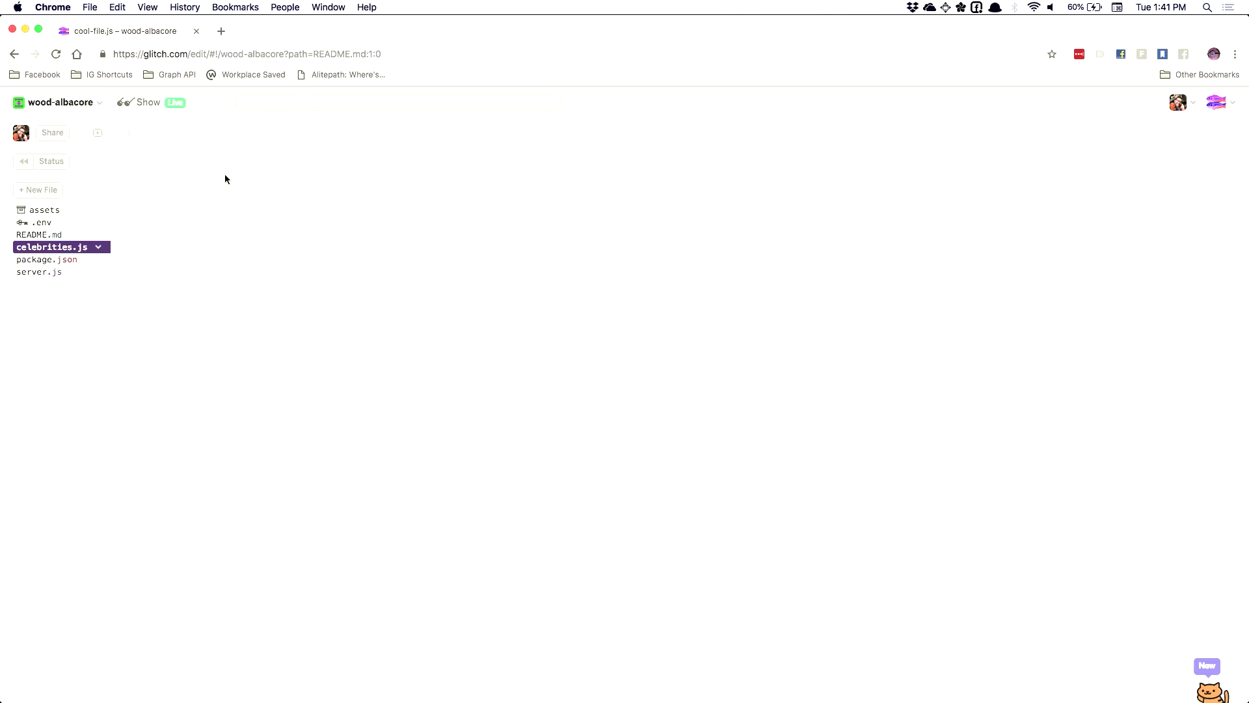
Type a celebrities array: 'Santa Claus', 'Easter Bunny', 'Tooth Fairy', 'Sand Man'
type("const celebriti")
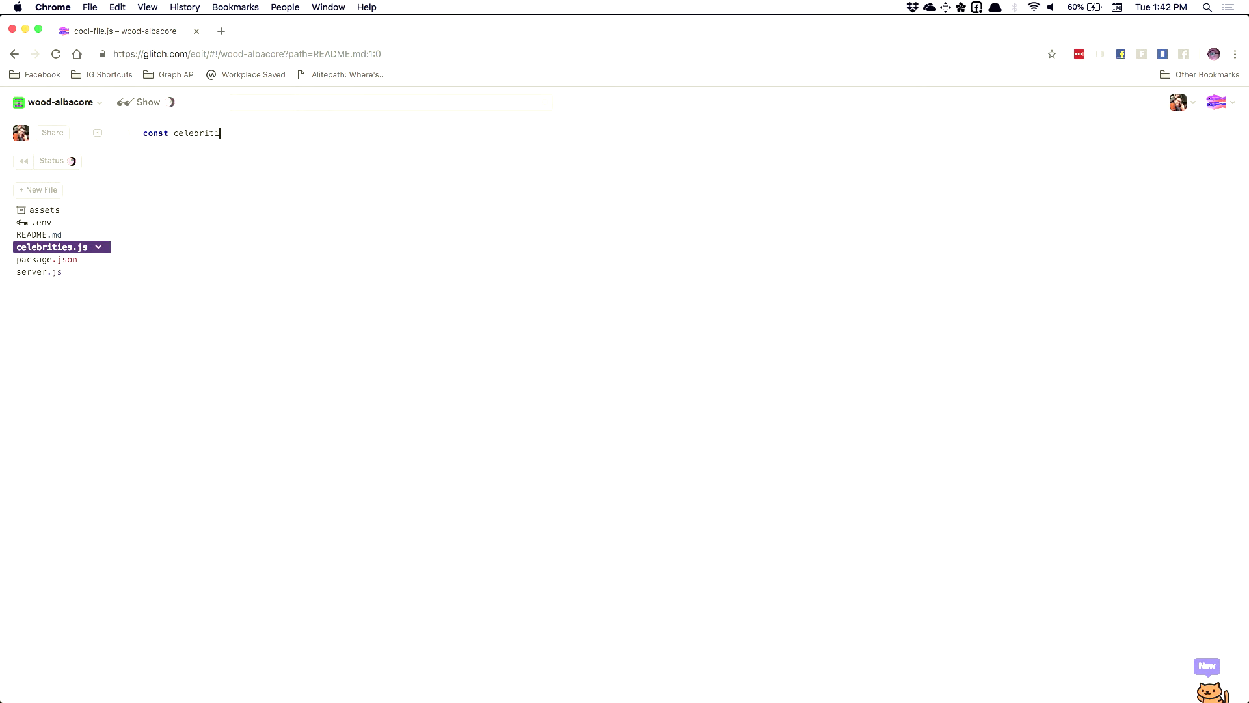
type("es =")
type("Santa C")
type("laus',")
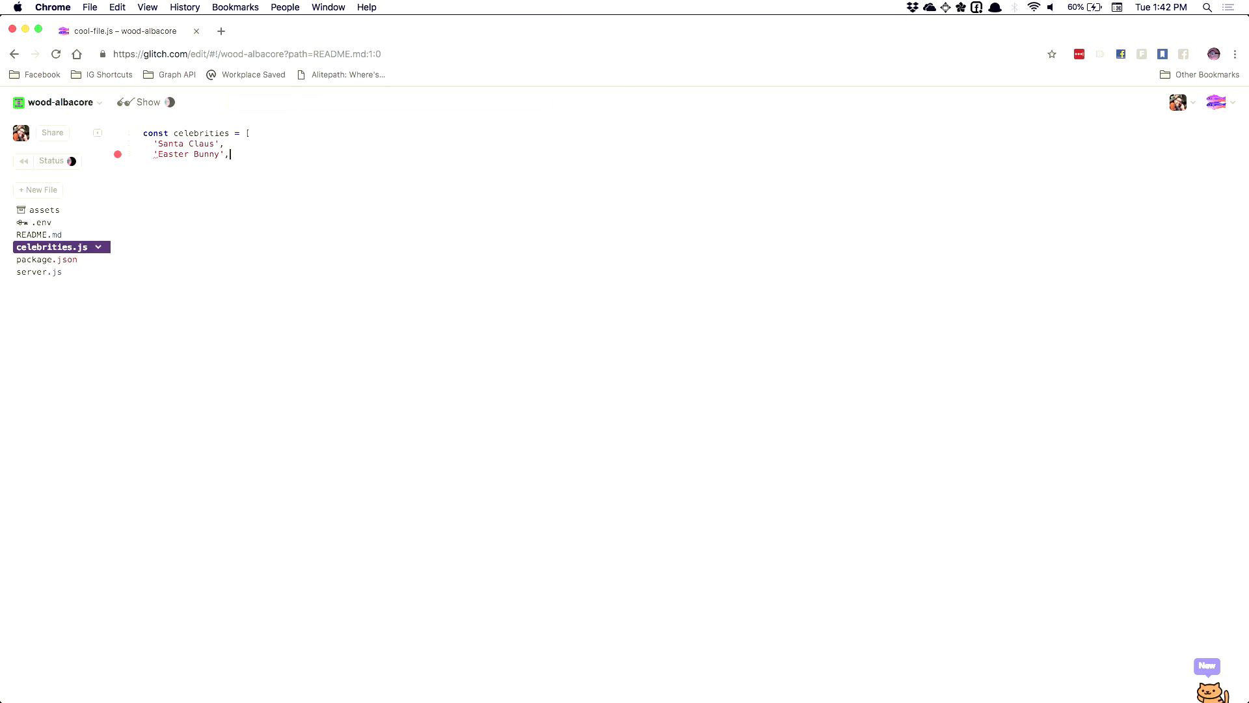
type("'Sand Man'")
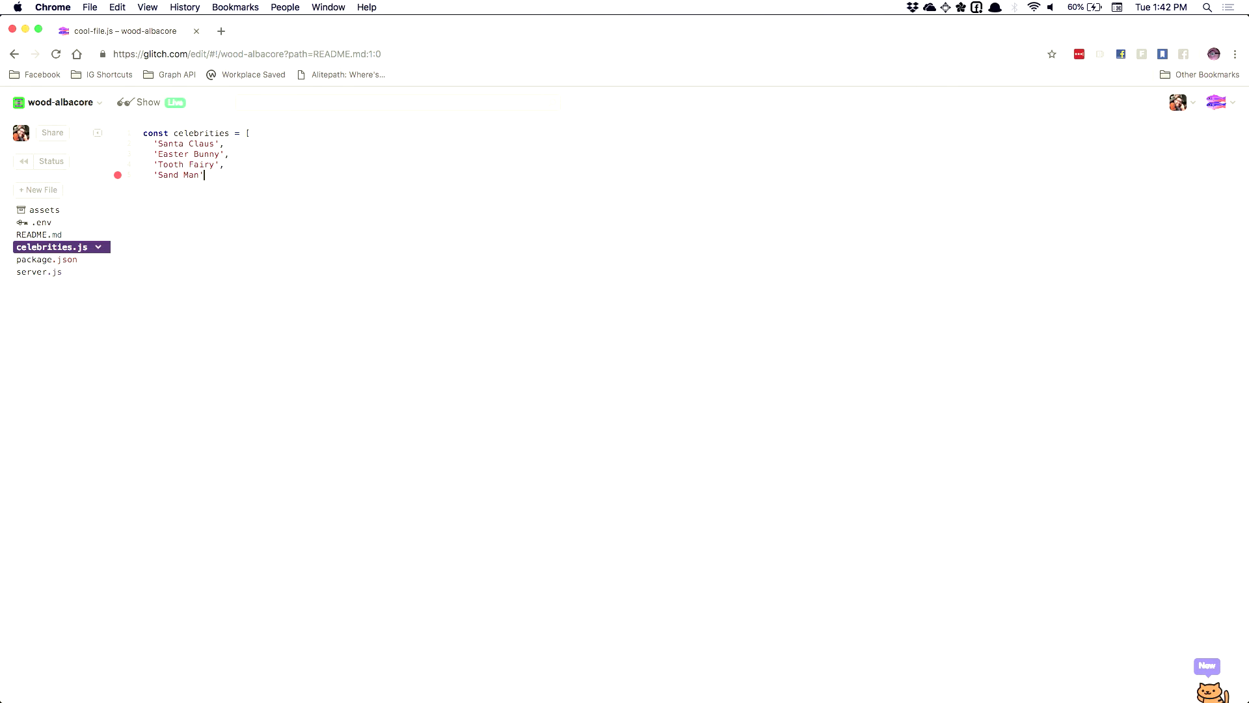
key("BackSpace")
key("BackSpace")
Wrap the celebrities array in a module.exports = function(app) { ... } block
left_click(144, 134)
key("Return")
key("Return")
type("mo")
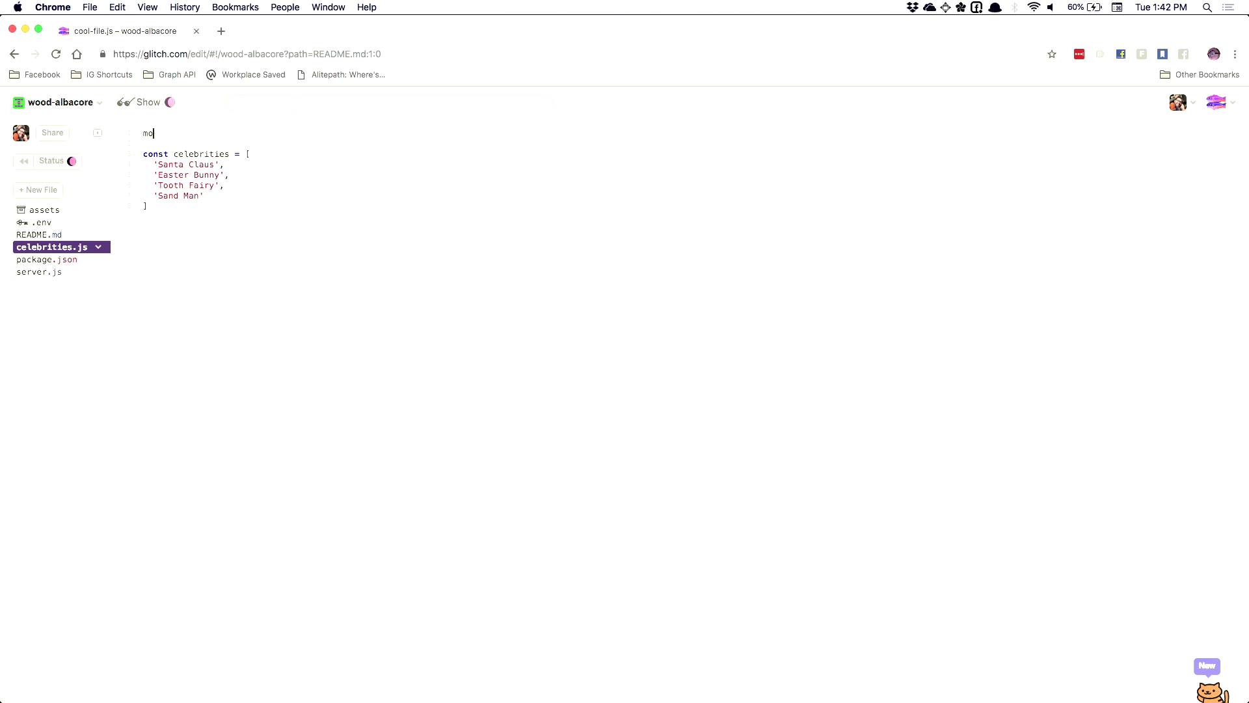
type("dule.exports =")
type("function ")
type("app) {")
key("Return")
type("}")
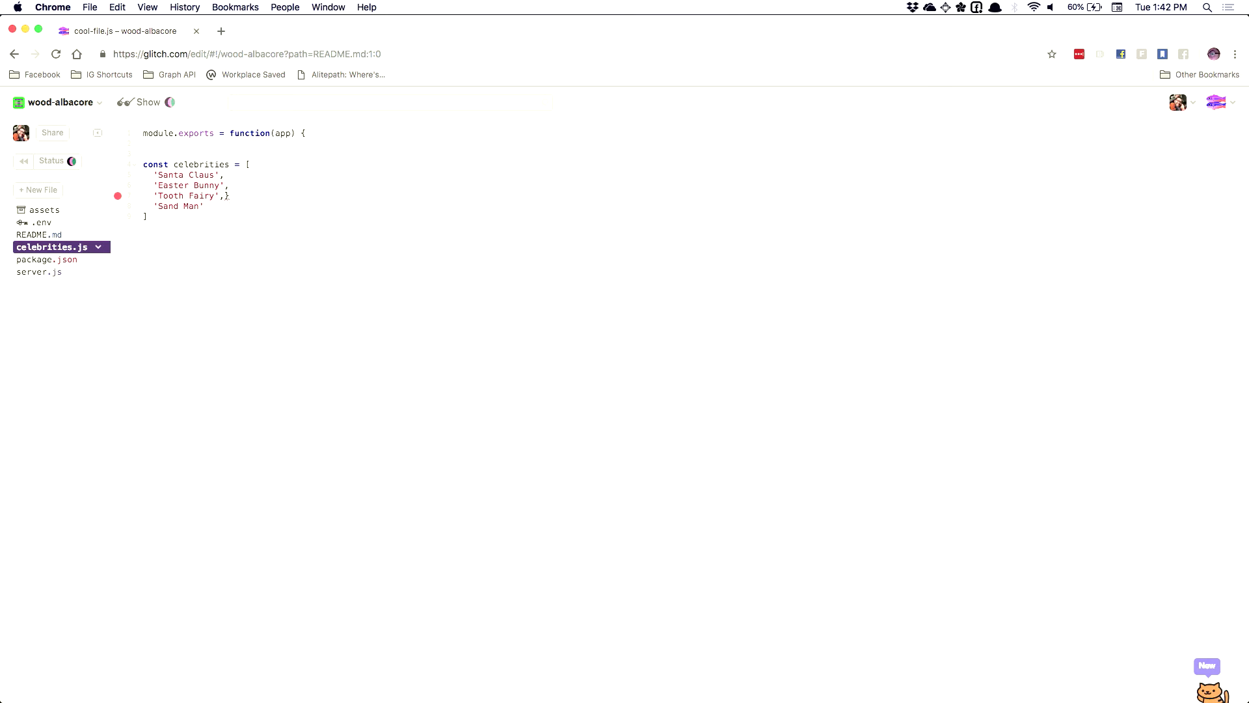
left_click(148, 216)
type("}")
Indent the array inside the function and begin an app.get('/celebrities' route below it
left_click(333, 134)
key("Delete")
key("Delete")
key("Return")
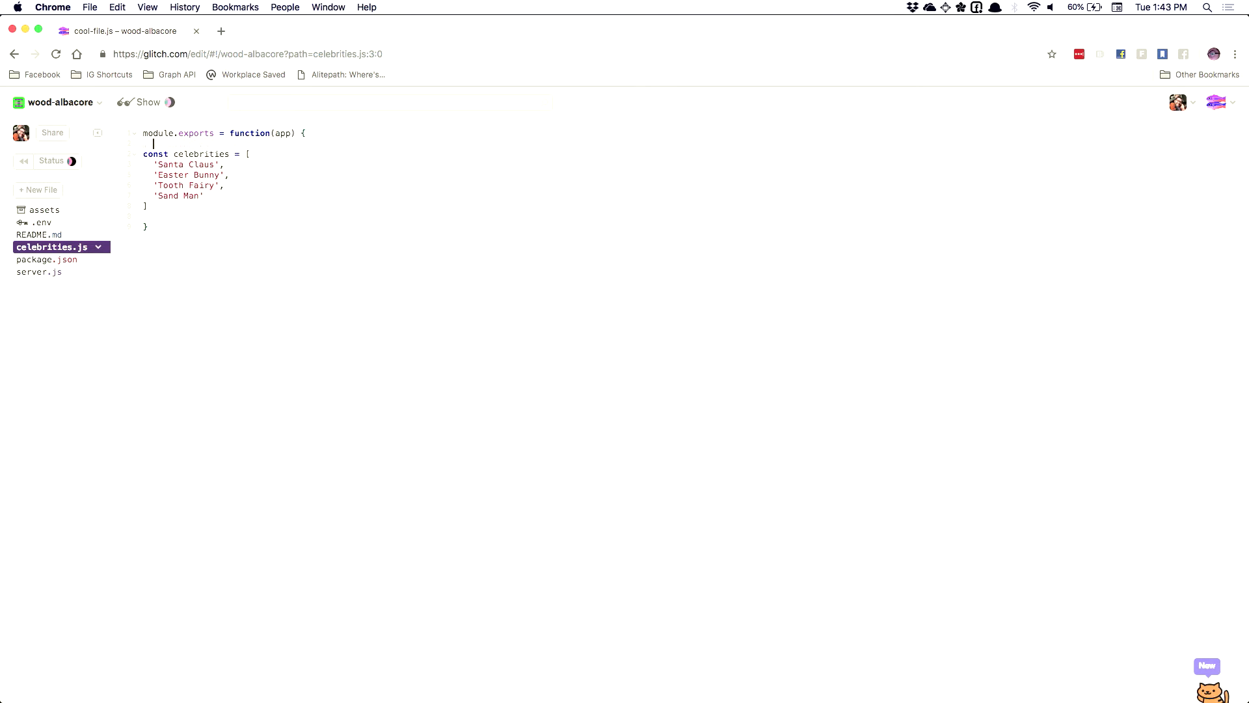
left_click_drag(164, 207, 144, 153)
key("Tab")
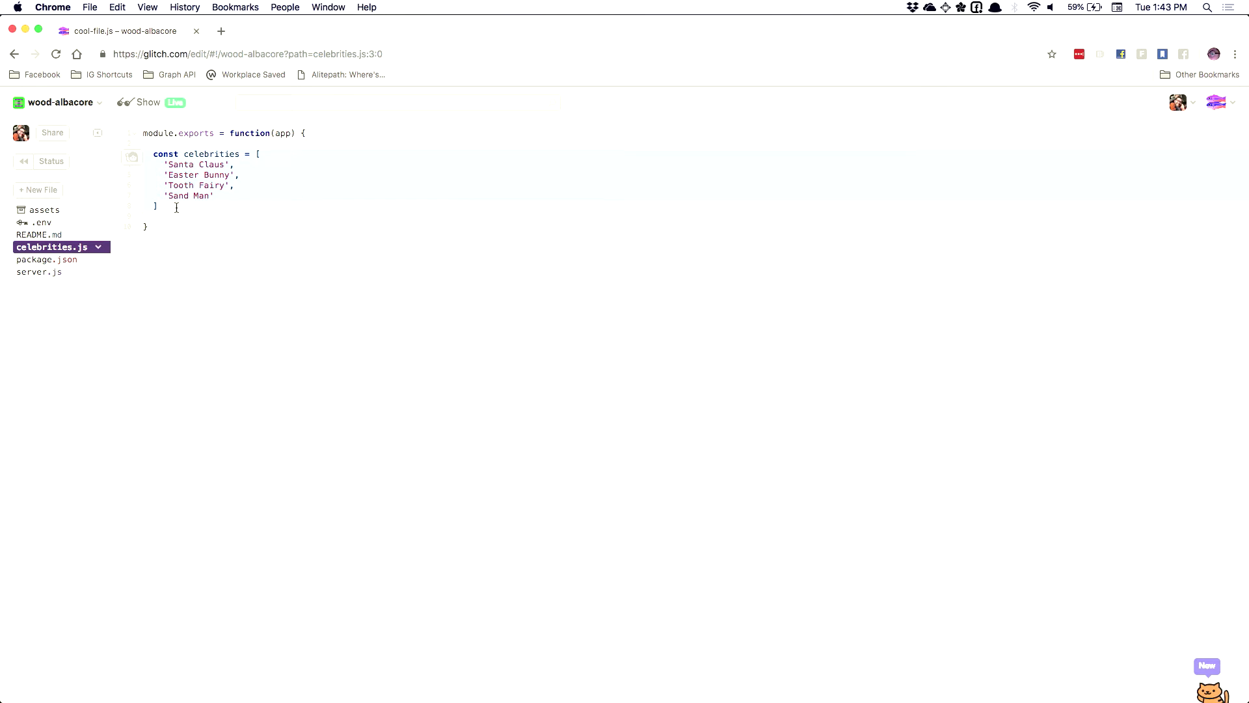
type(";")
type("pp.get(")
type("'/celebritie")
type("s")
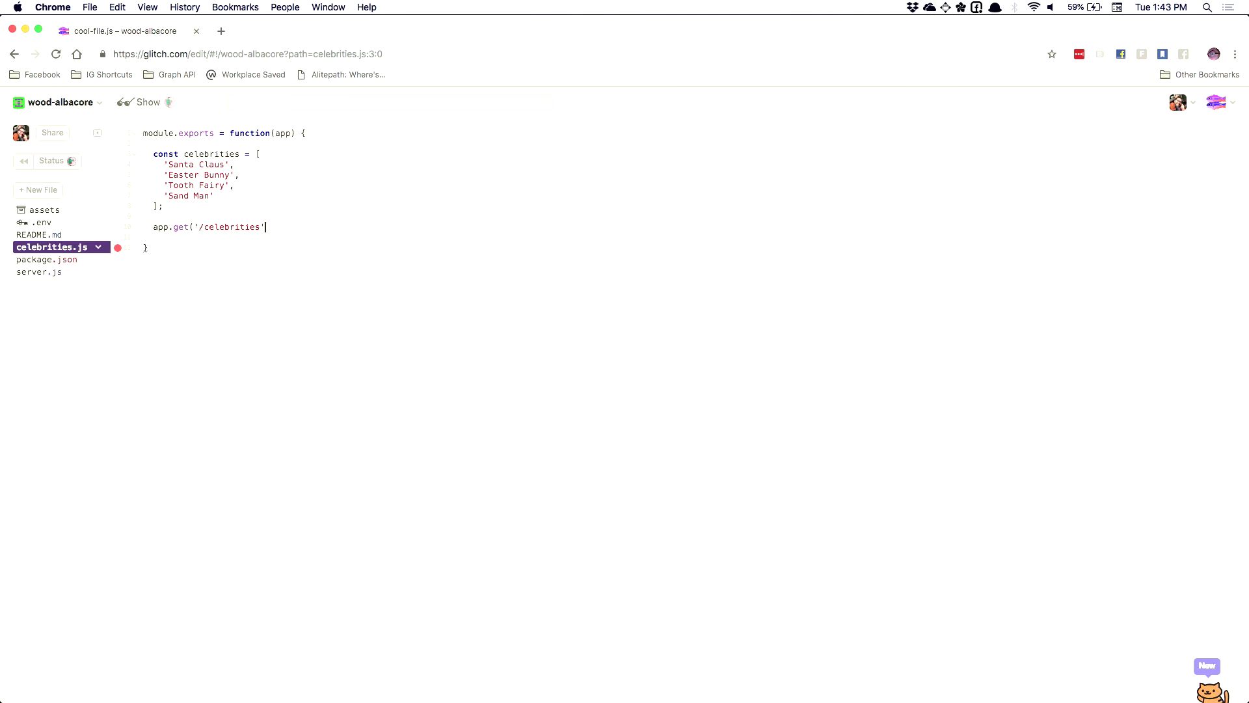
Change the route path to '/celebrity' with a function(request, response) handler body
key("BackSpace")
key("BackSpace")
key("BackSpace")
type("y', function(")
key("super+equal")
key("super+equal")
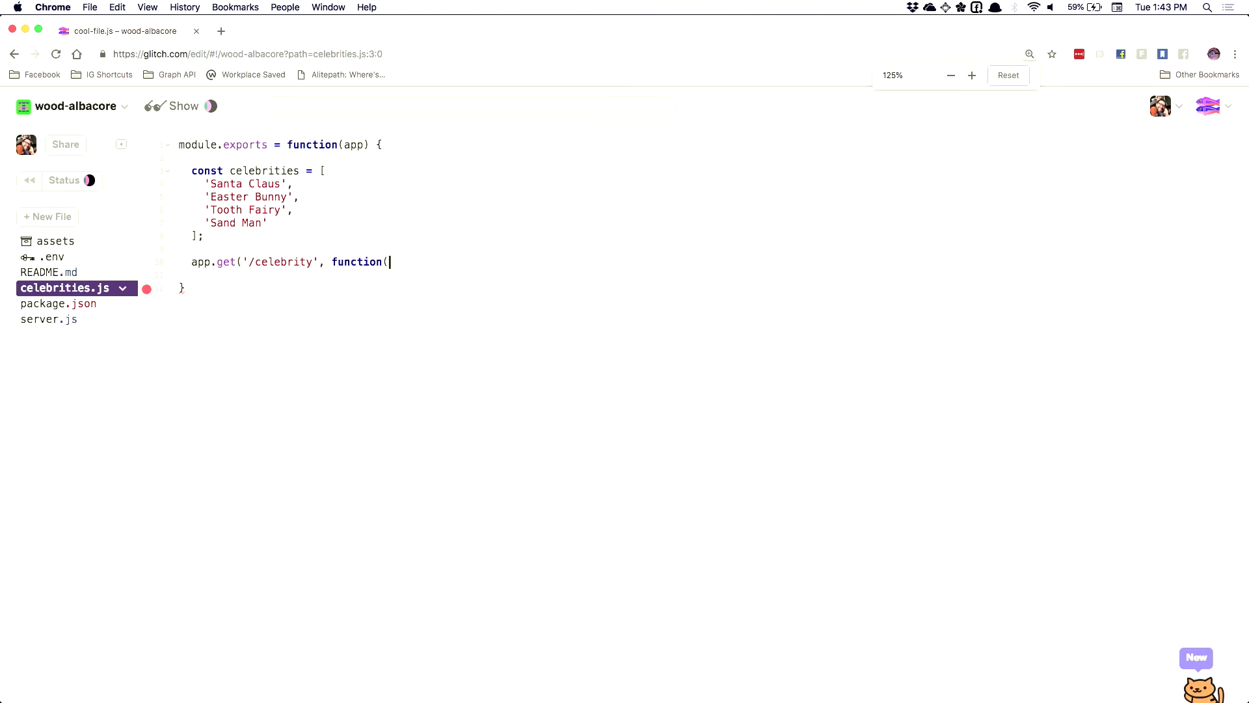
type("req")
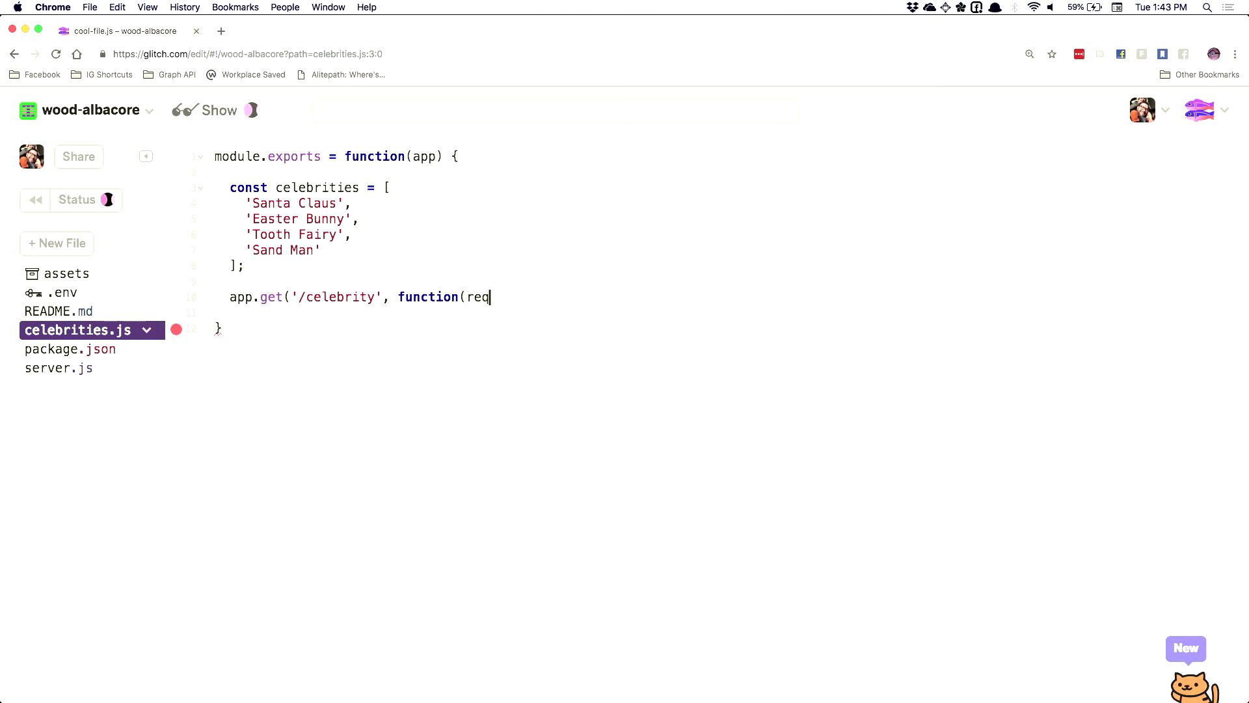
type("uest, response) {")
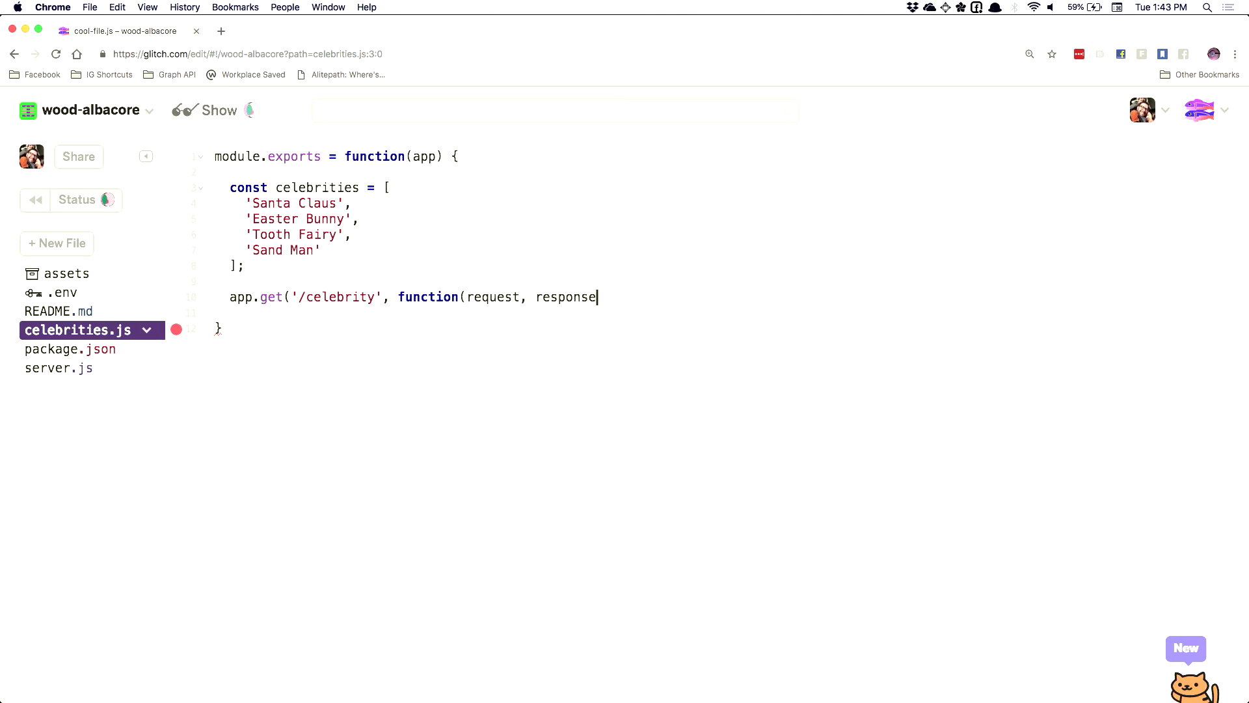
key("Return")
type("}")
key("Up")
key("Up")
key("Down")
key("End")
key("Return")
Compute random = Math.random() * celebrities.length and randomIndex = random - (random % 1)
type("const rand")
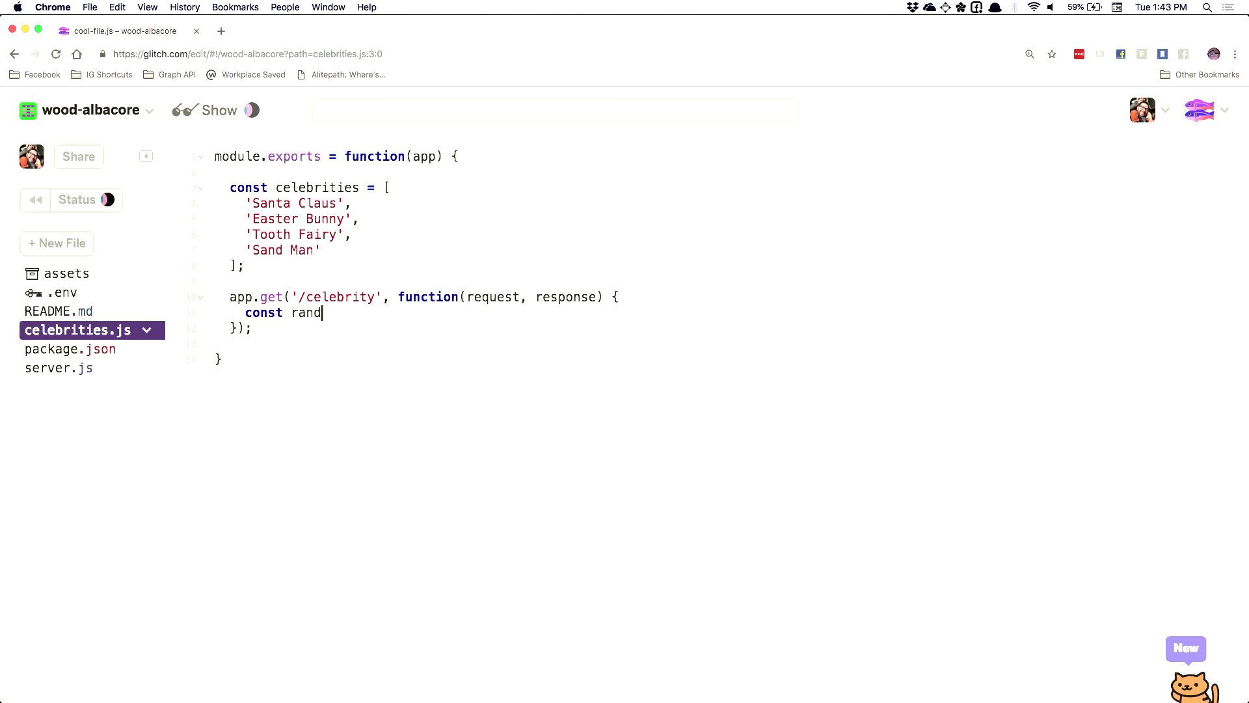
type("om = (Math.random(")
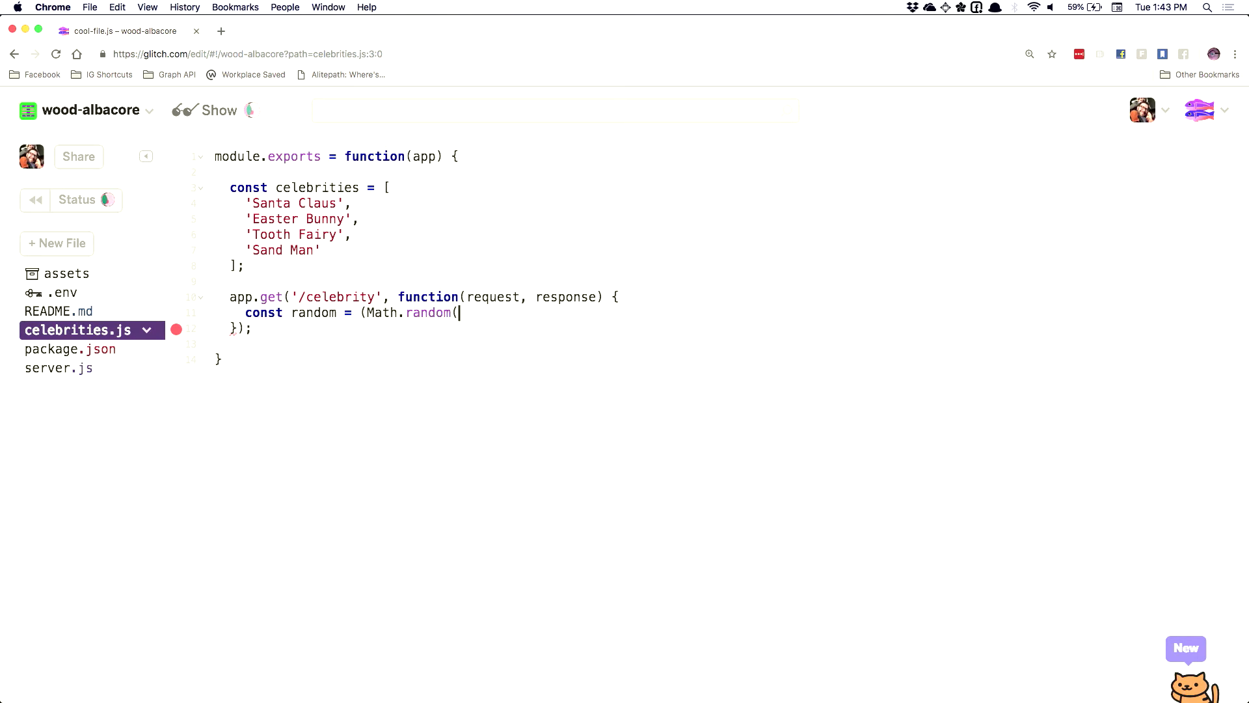
type(") * celebrities.lengh")
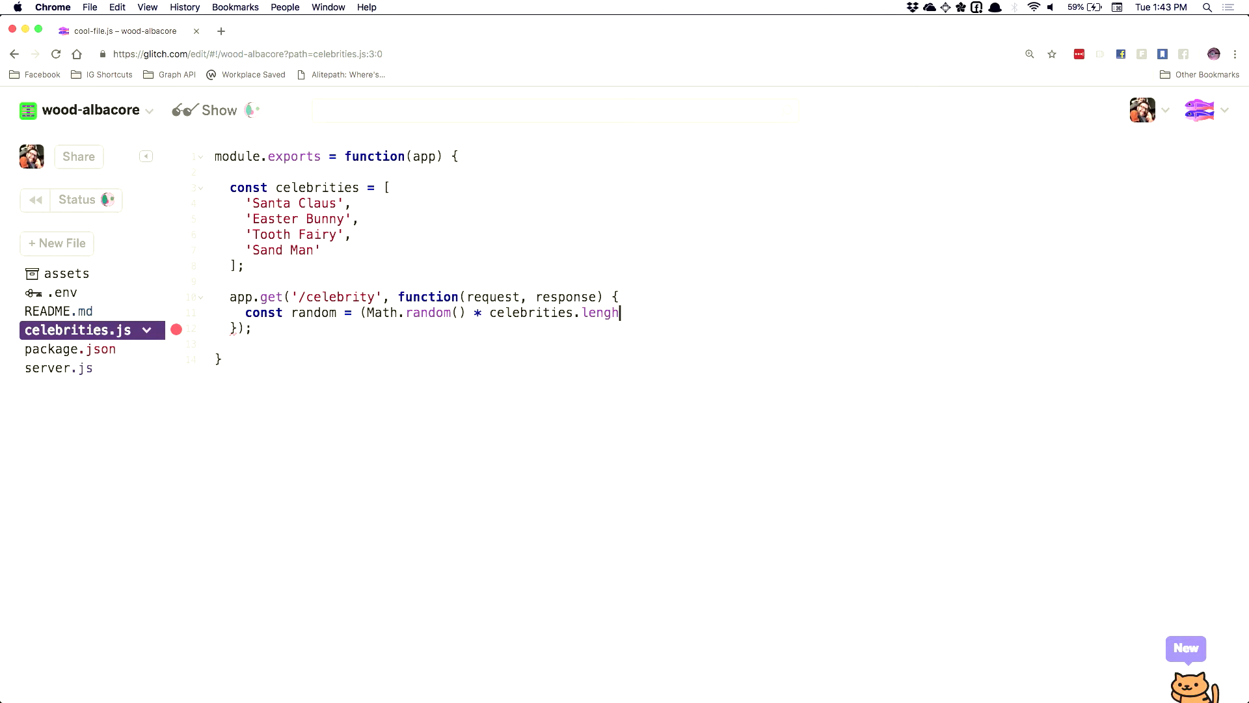
key("BackSpace")
type("th);")
key("Return")
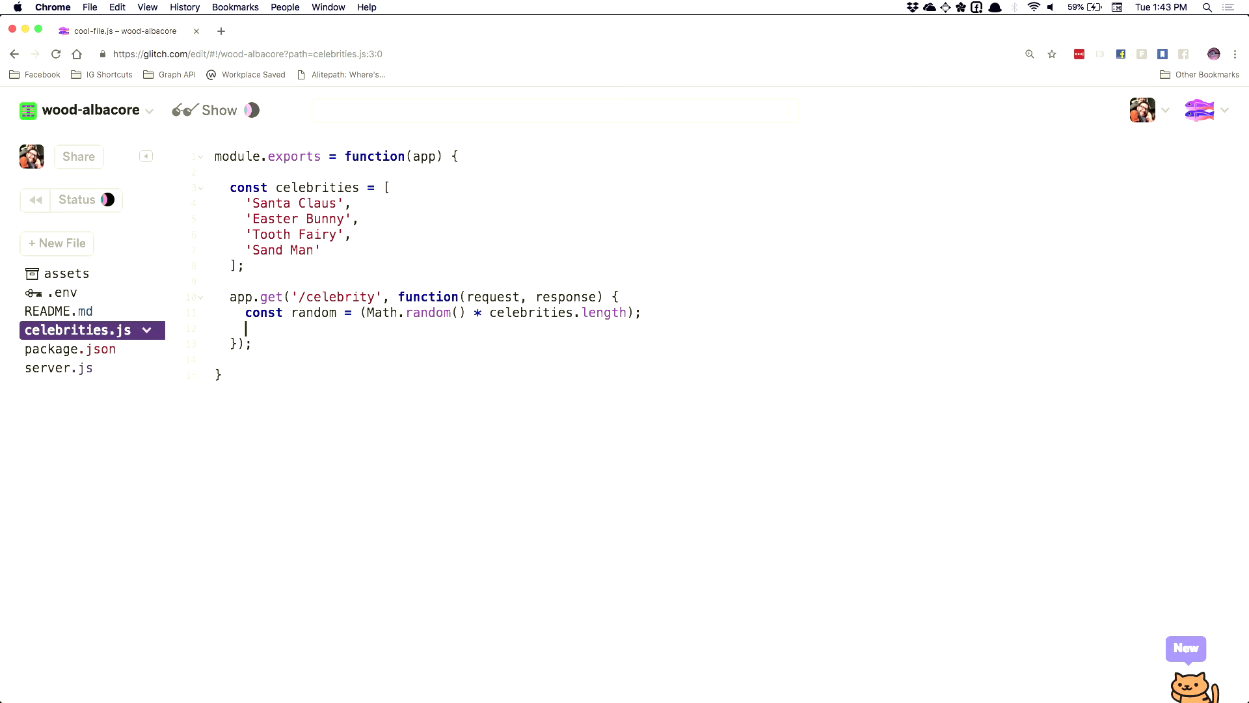
type("const randomInde")
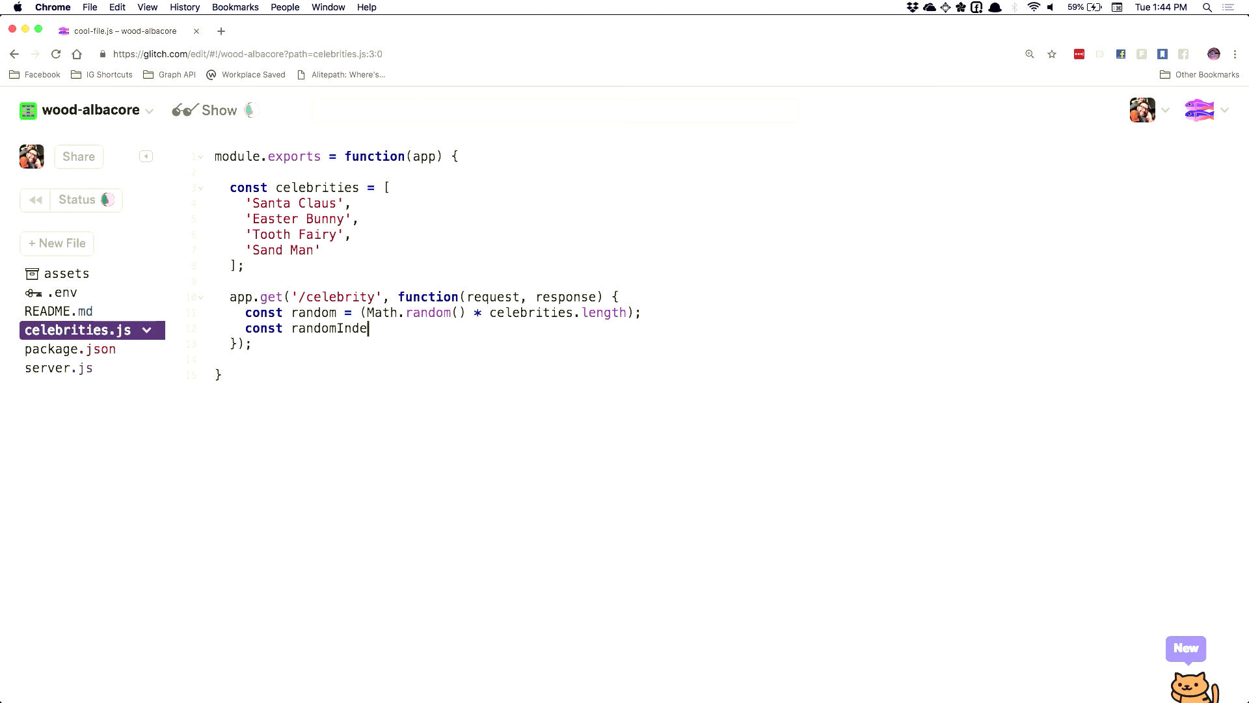
type("x = rando")
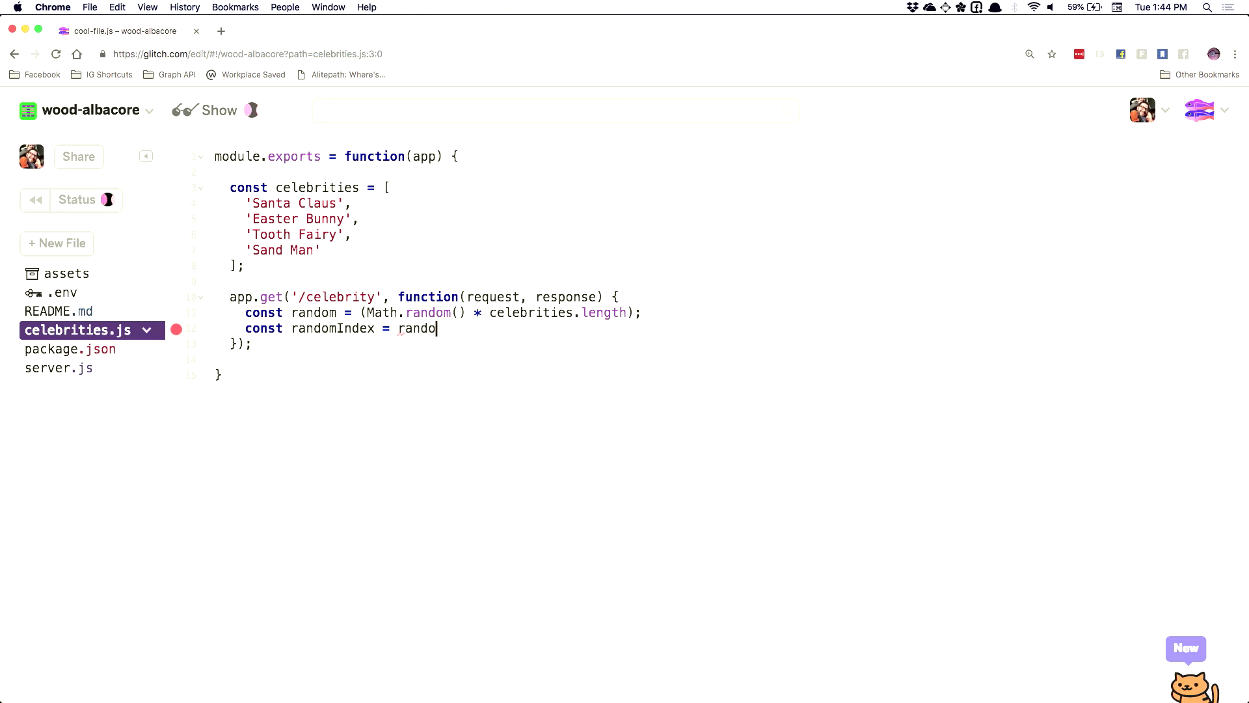
type("m - (ra")
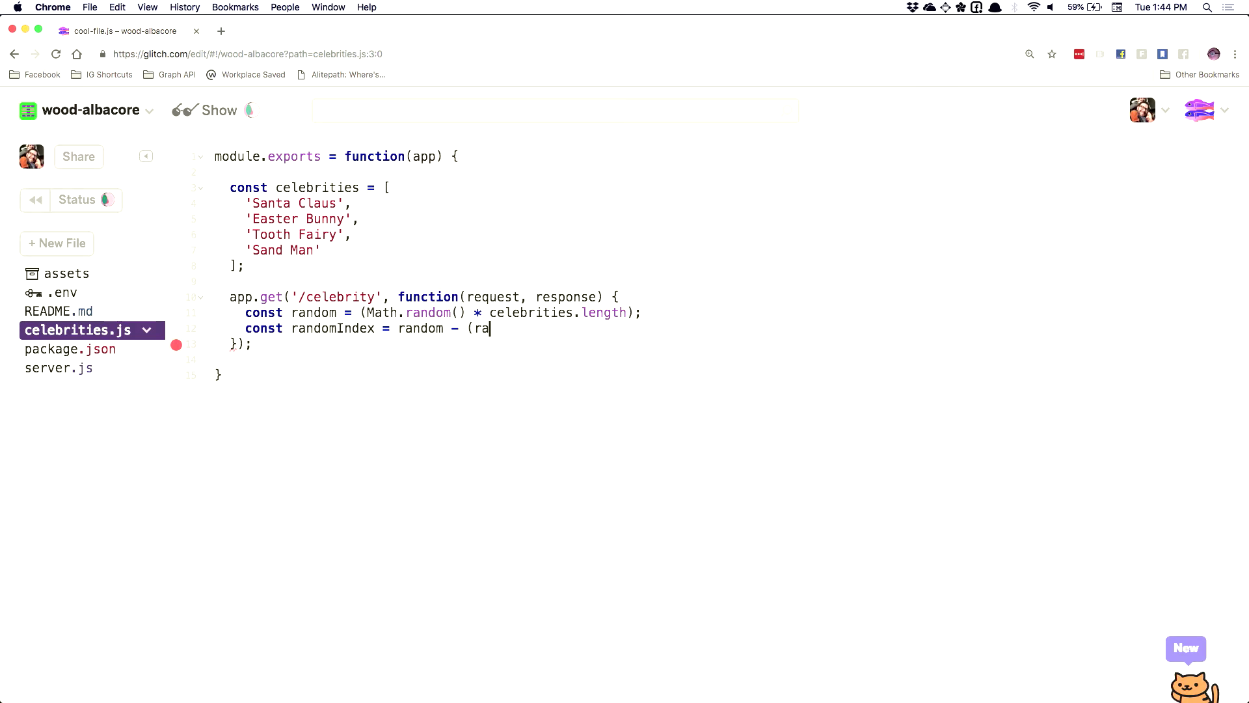
type("ndom % 1);")
Set chosenCelebrity = celebrities[randomIndex] and return response.json({celebrity: chosenCelebrity})
key("Return")
type("const c")
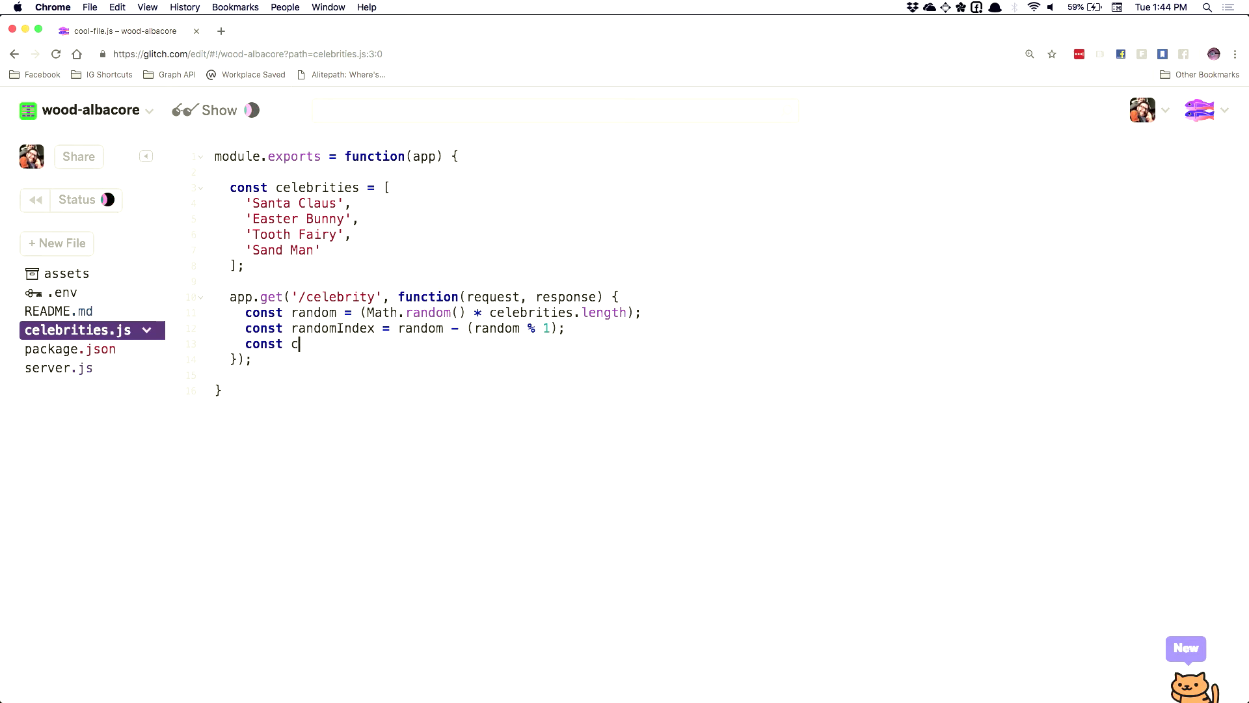
type("hosenCelberi")
key("BackSpace")
key("BackSpace")
key("BackSpace")
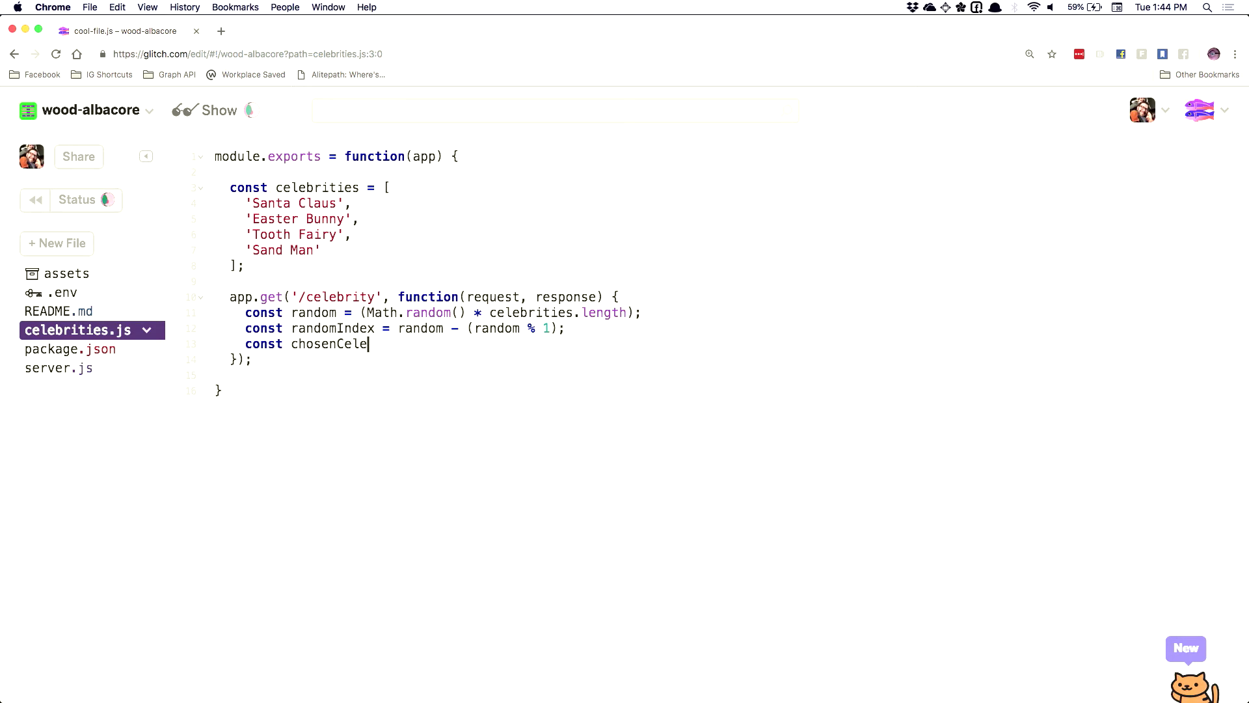
type("brity =")
double_click(286, 187)
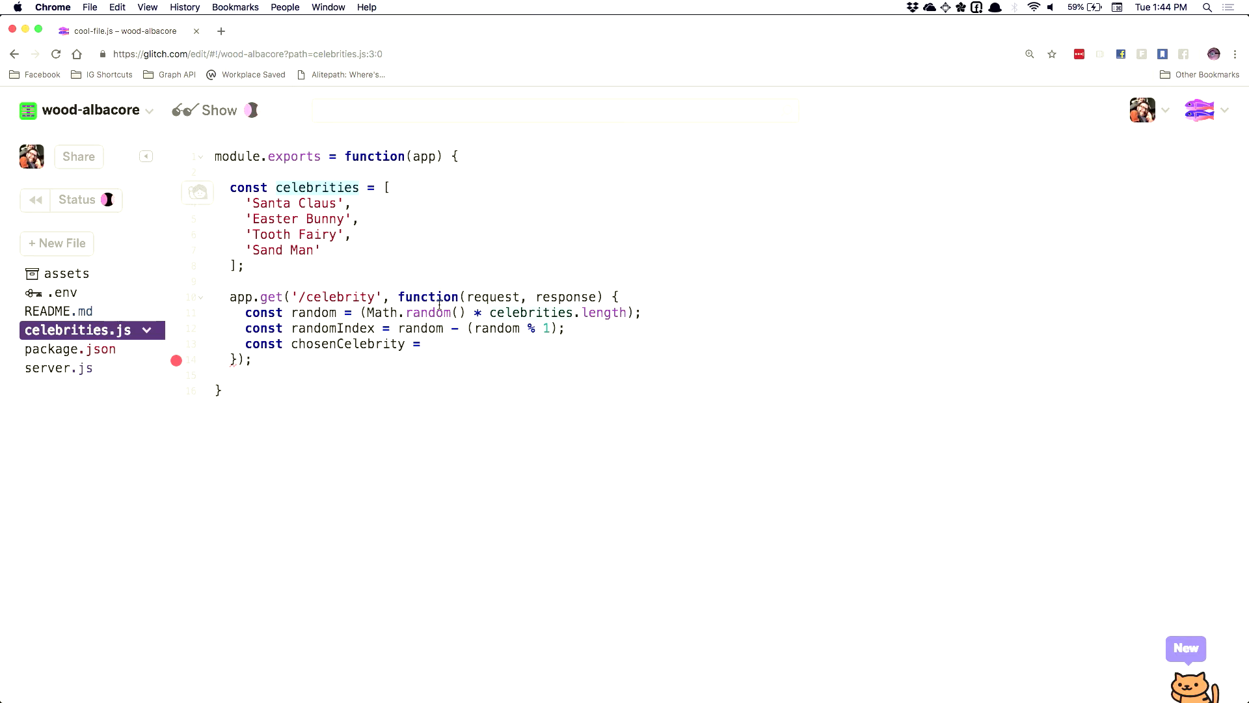
left_click(442, 345)
type("celebrities[c")
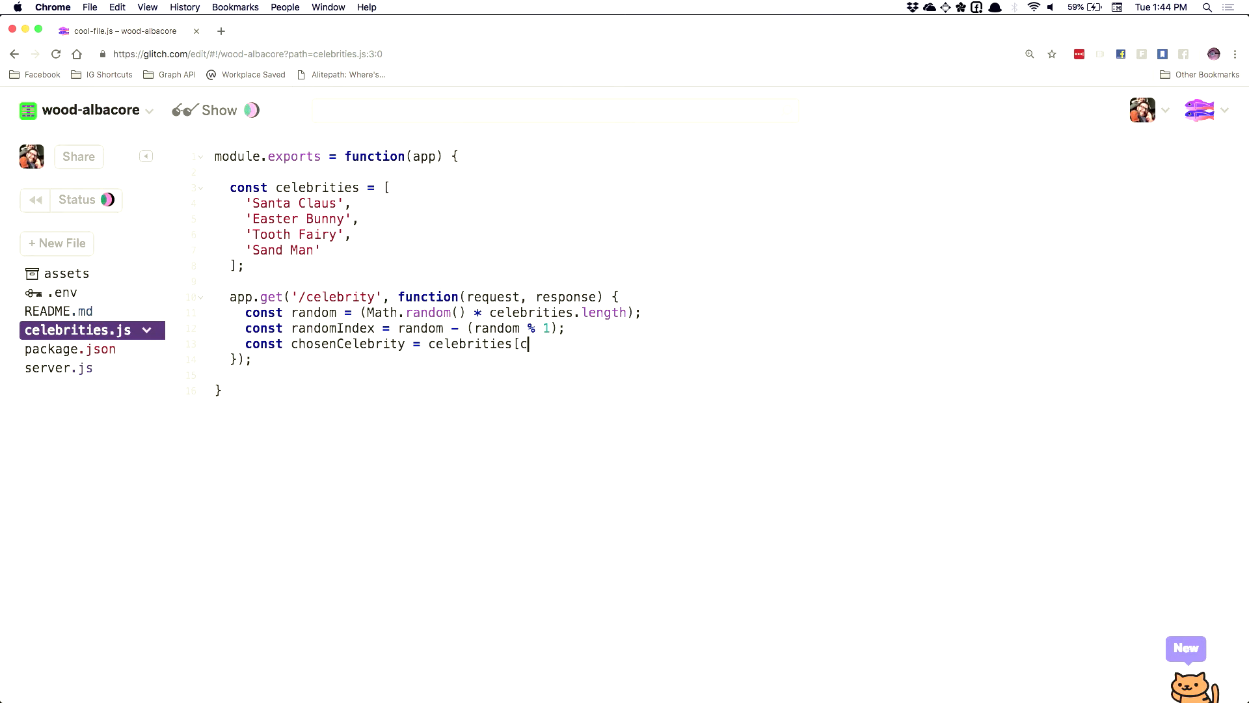
key("BackSpace")
type("randomIndex")
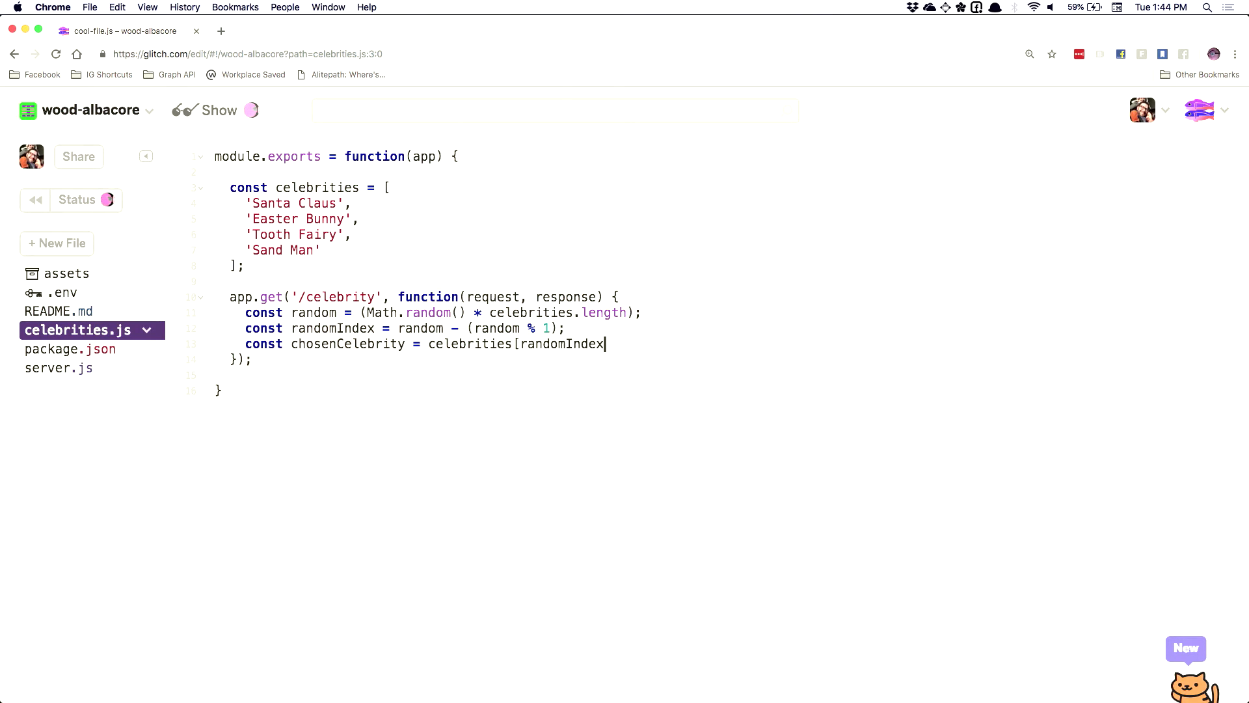
type("];")
key("Return")
type("response.json(")
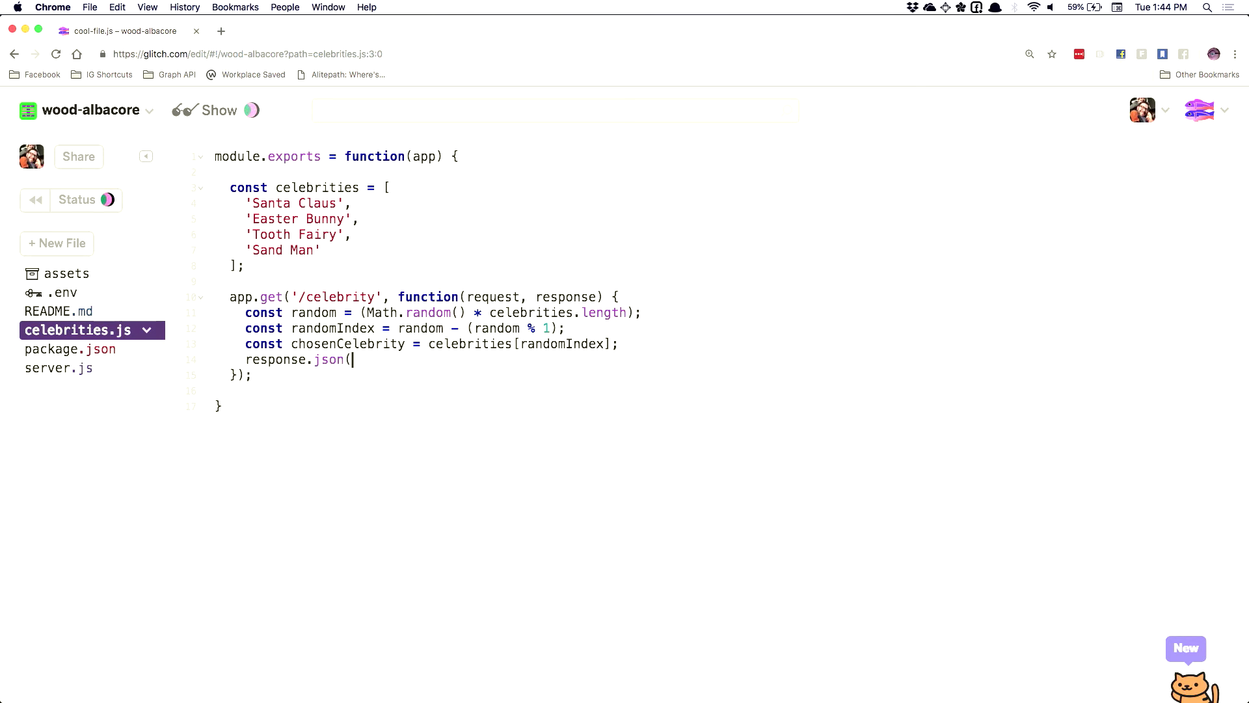
type("{celebrity: ")
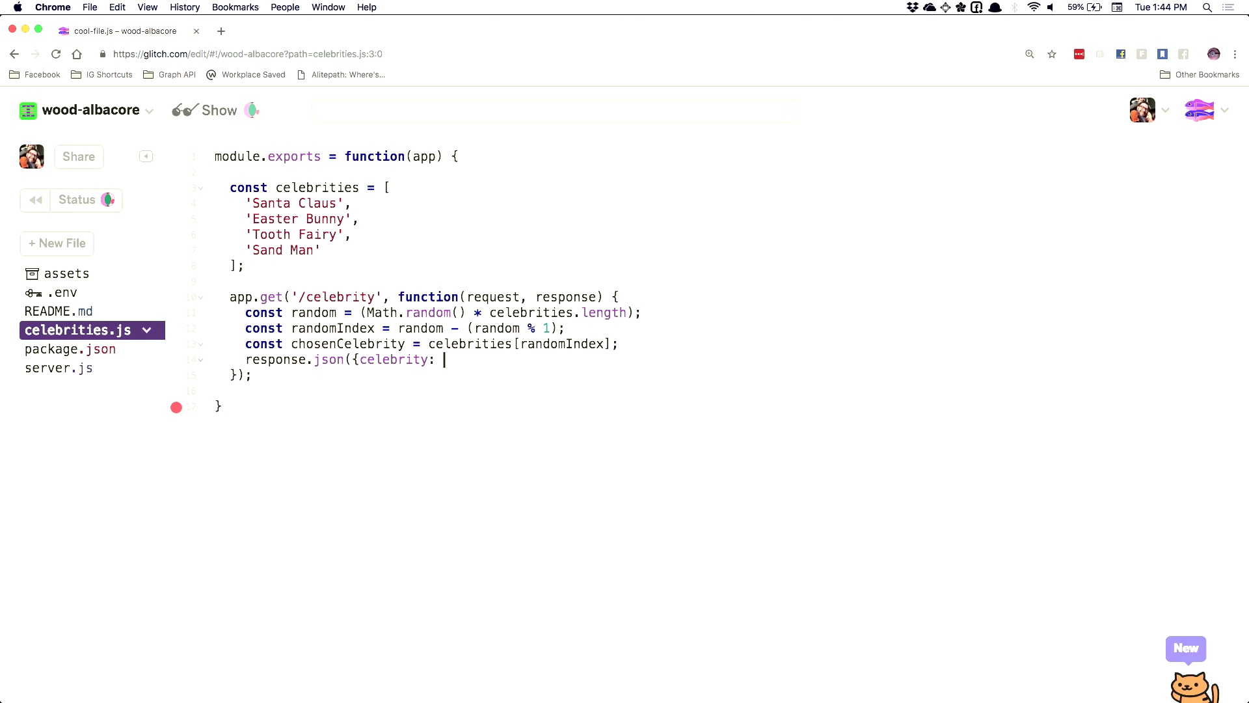
type("chosenC")
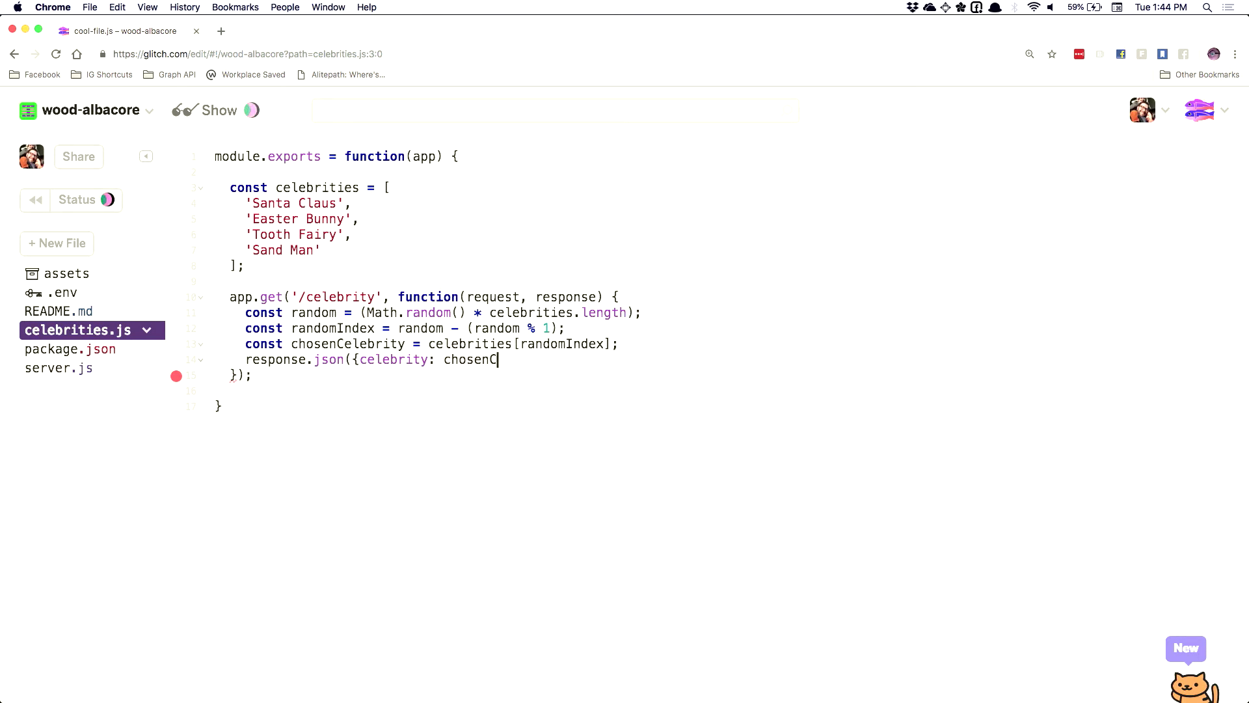
type("elebrity});")
Add require('./celebrities.js')(app); as the last line of server.js, fixing typos
left_click(69, 369)
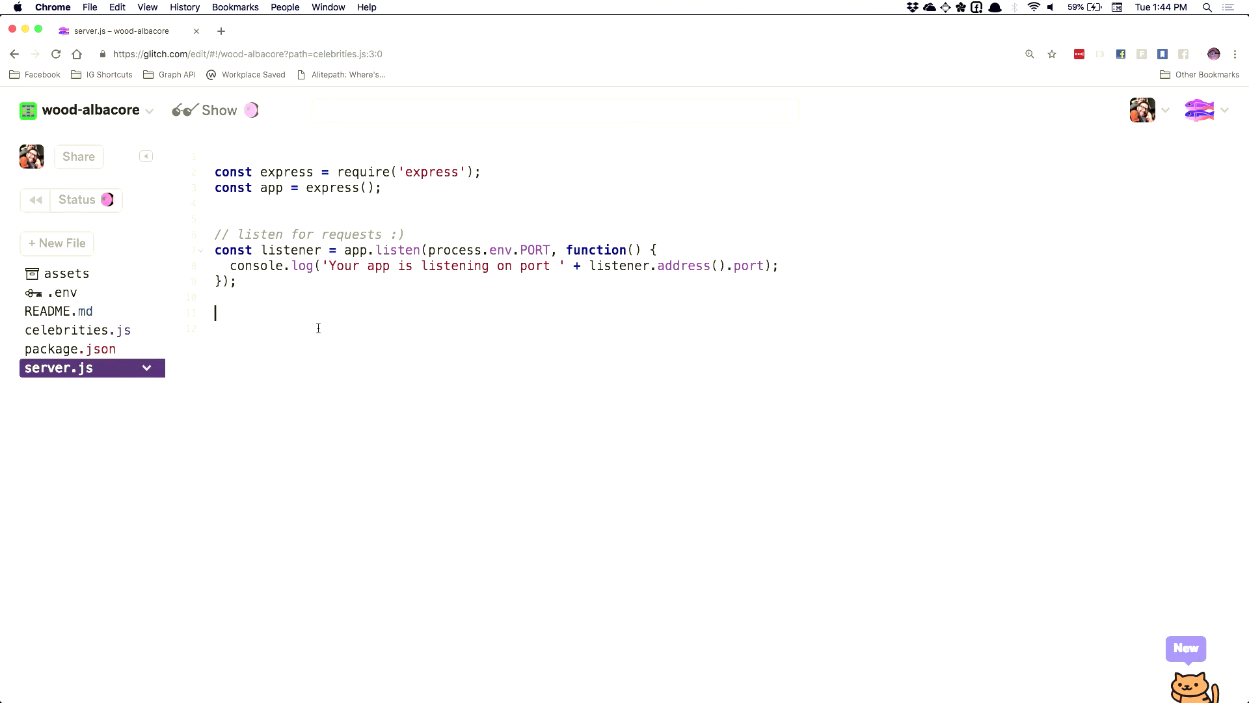
type("requir")
key("alt+BackSpace")
type("request('./ceel")
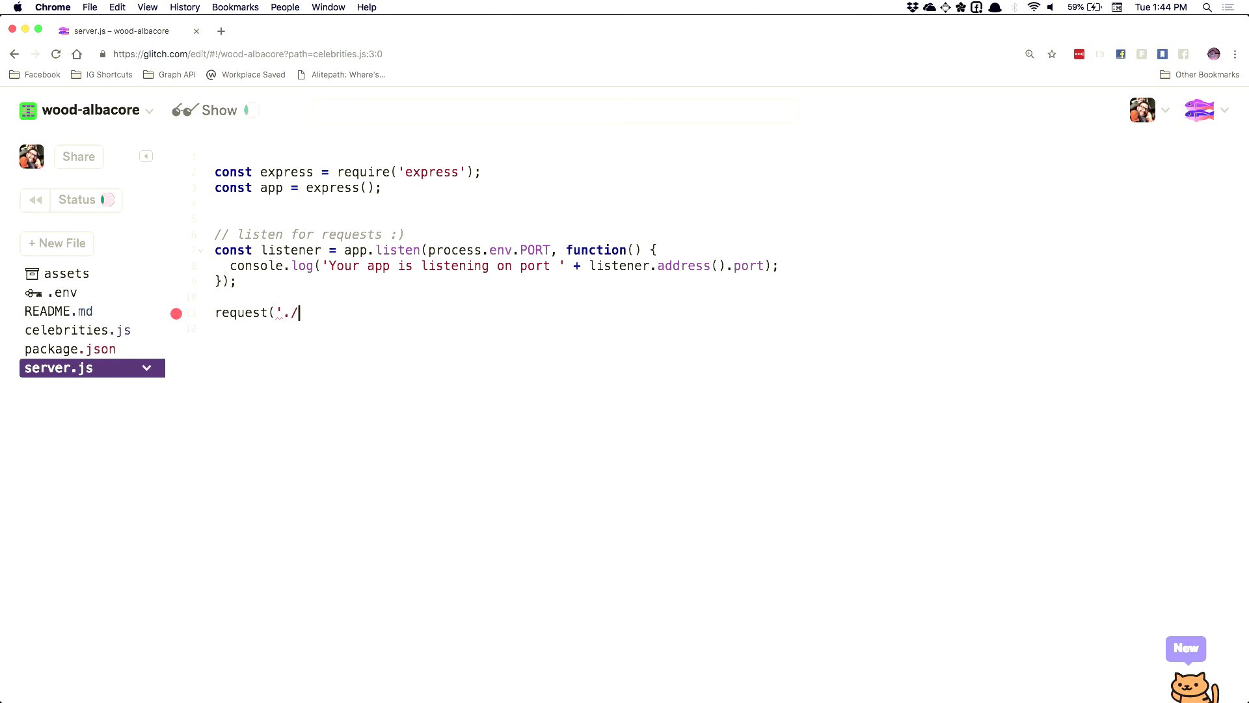
key("BackSpace")
key("BackSpace")
type("lebrities.")
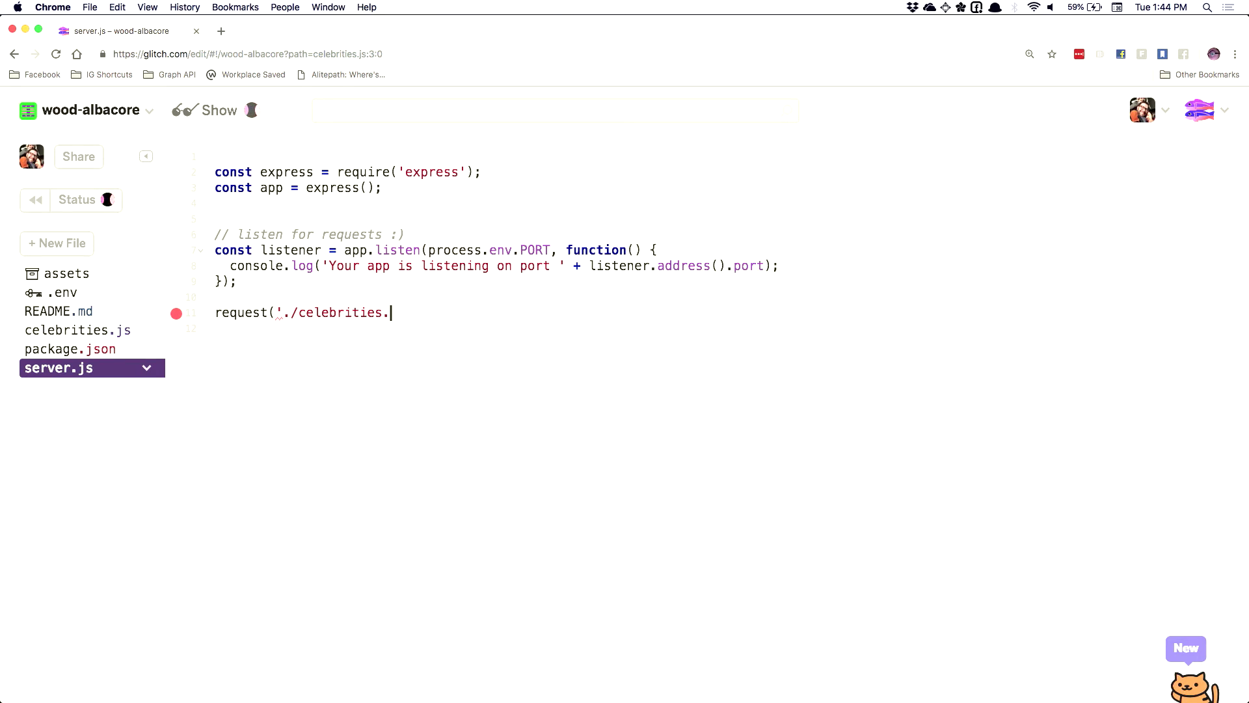
type("js')(app);")
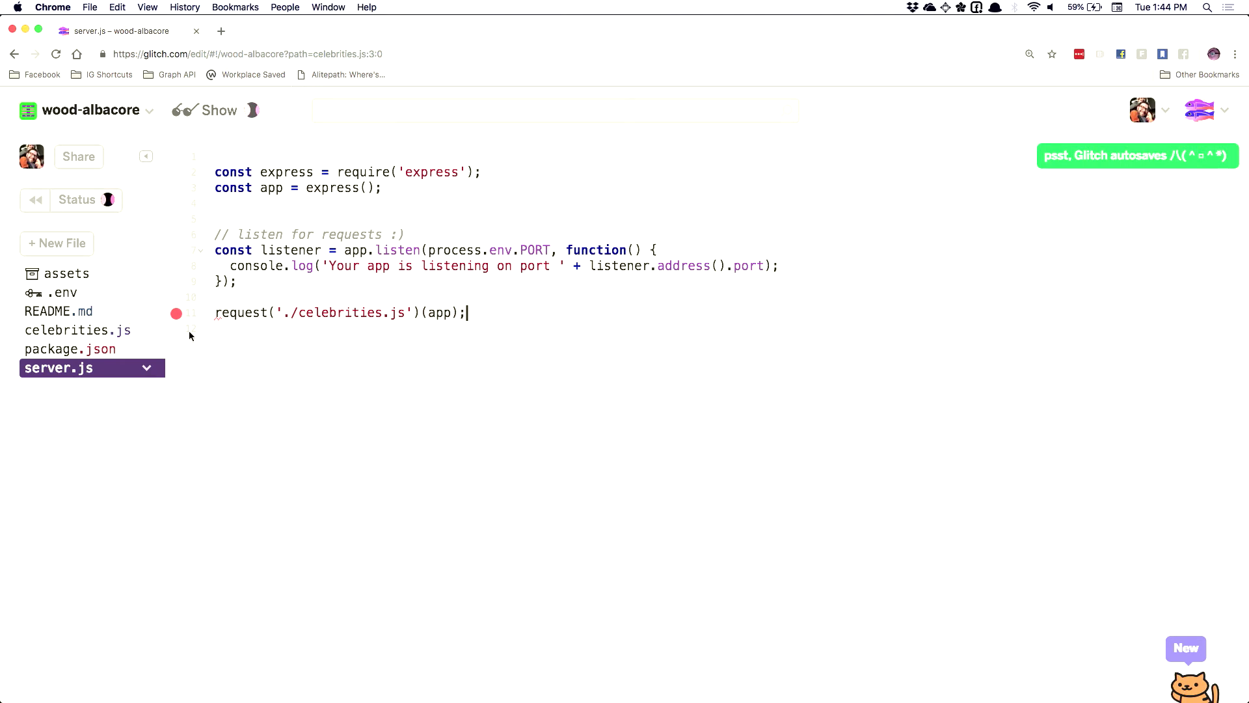
left_click(268, 312)
key("BackSpace")
key("BackSpace")
key("BackSpace")
key("BackSpace")
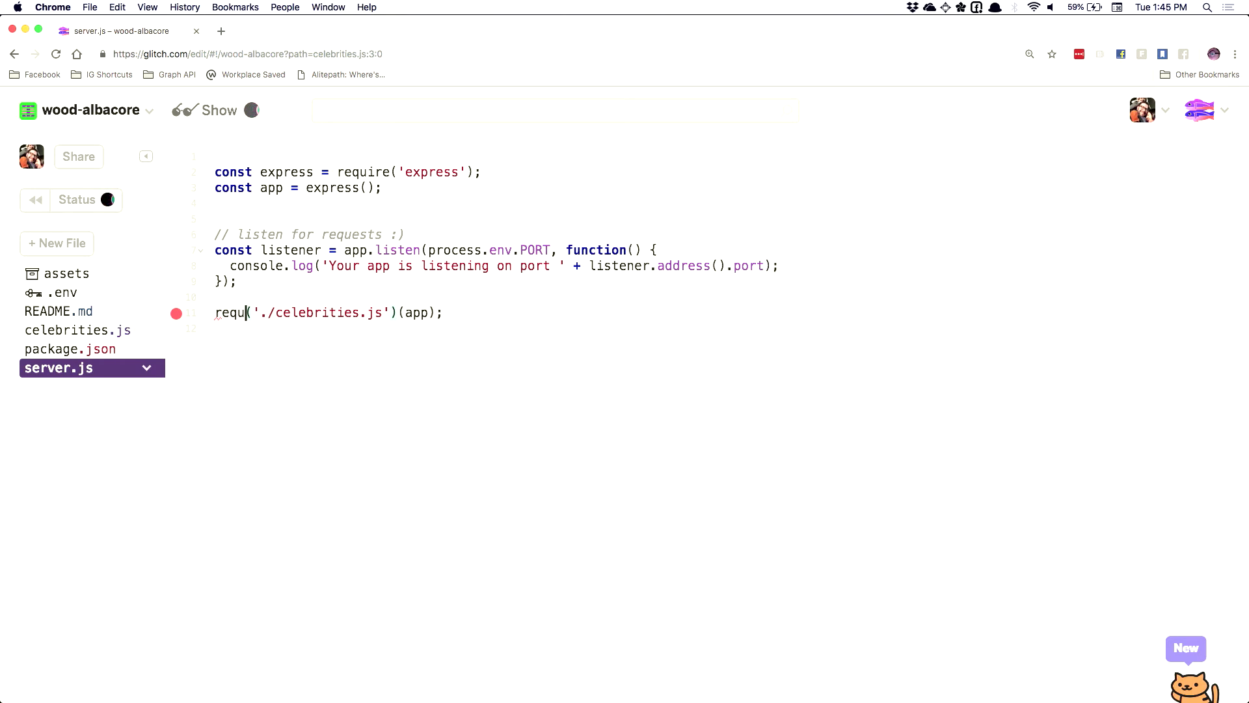
type("uire")
left_click(505, 312)
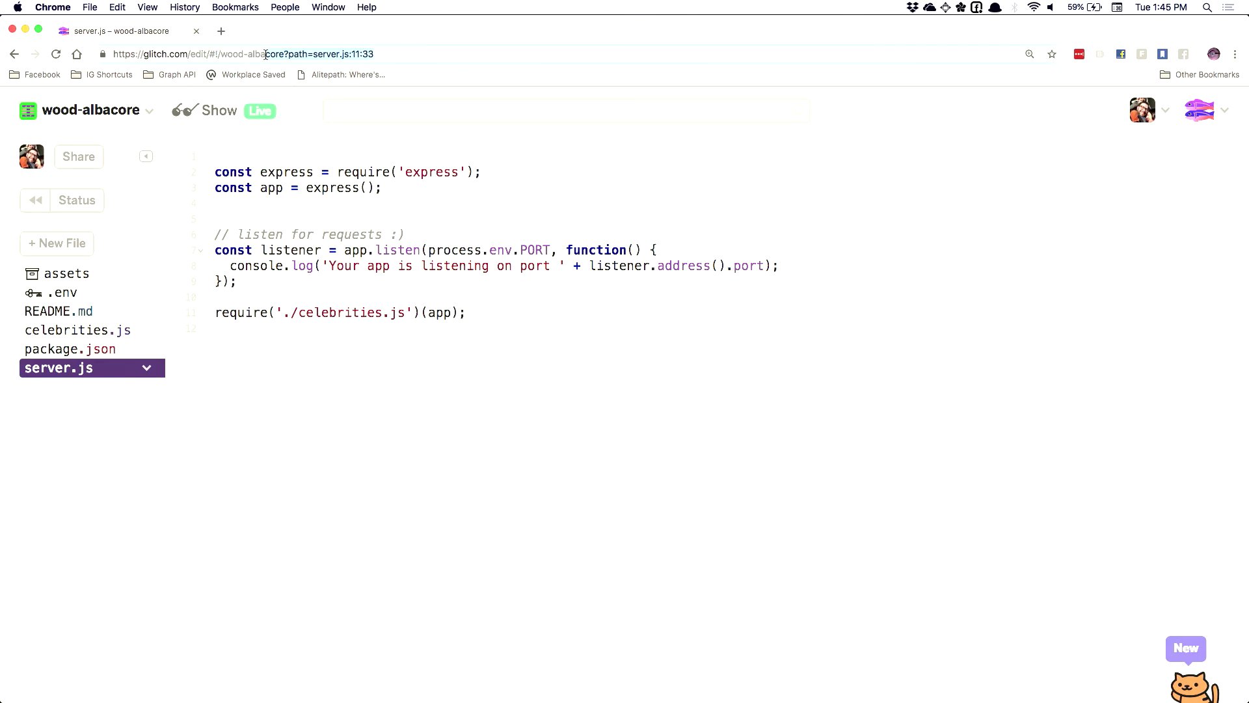
Copy the live app link and load its /celebrity endpoint in a new tab
left_click(87, 166)
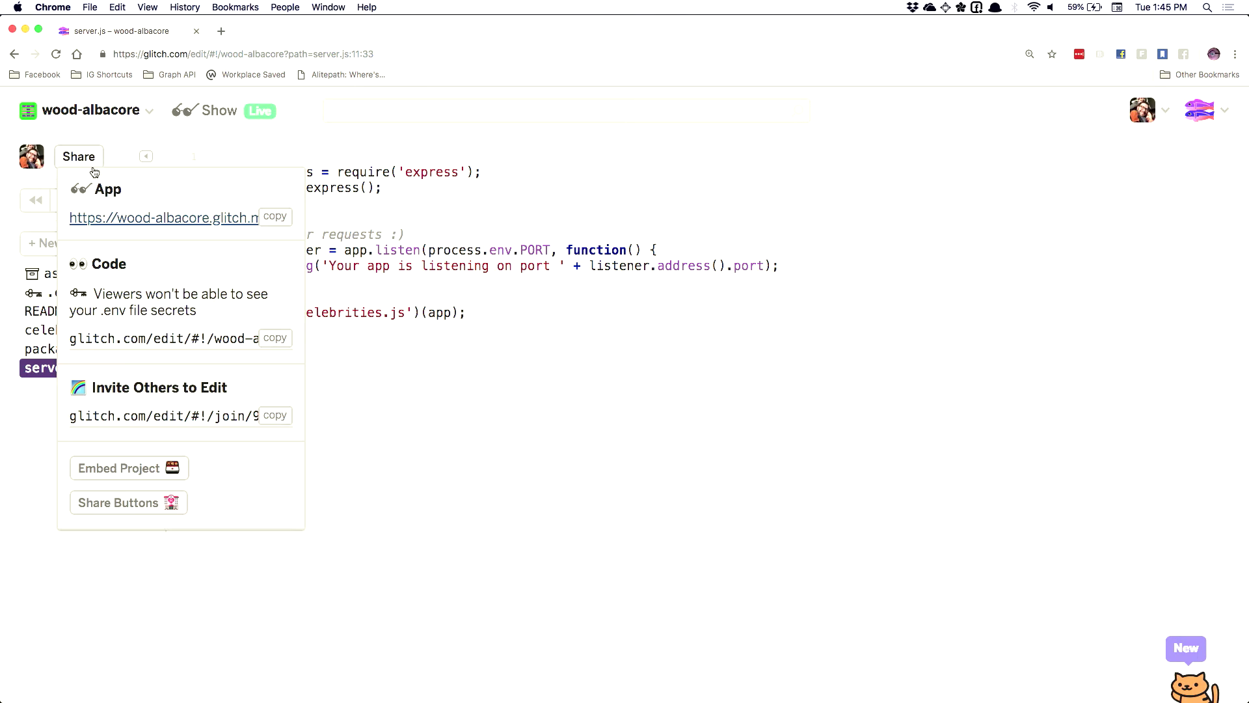
left_click(276, 217)
left_click(502, 291)
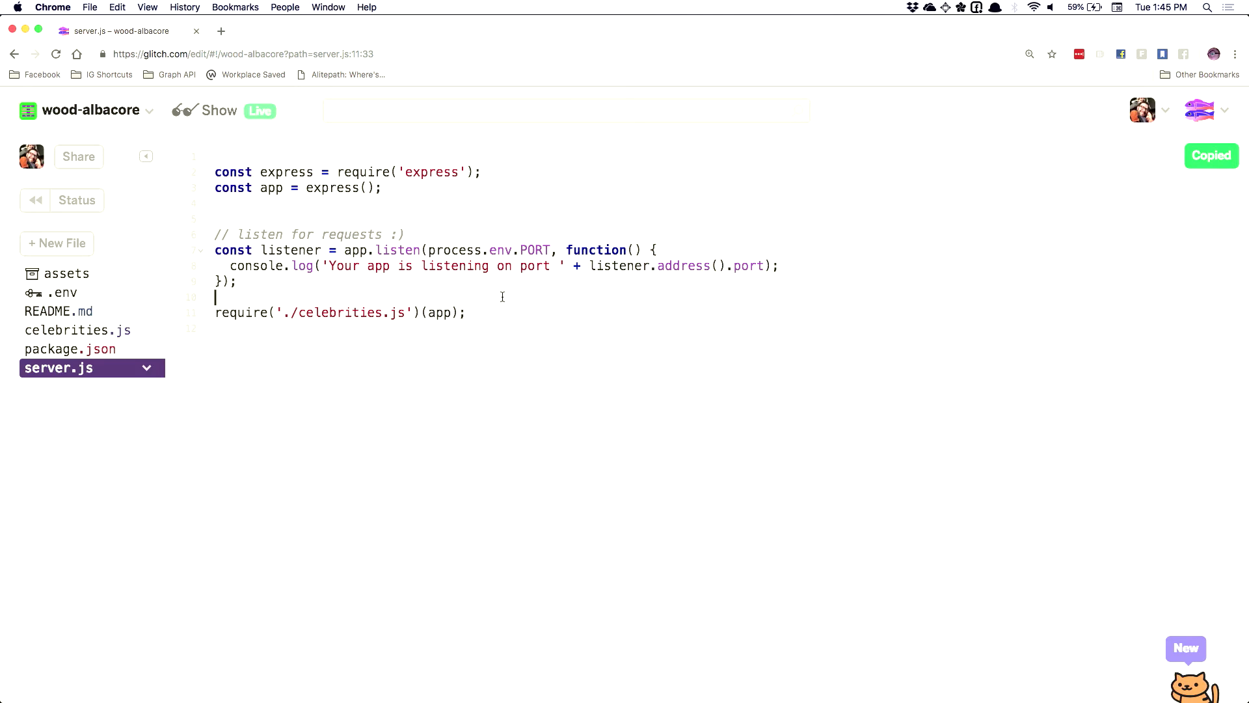
key("super+t")
key("super+v")
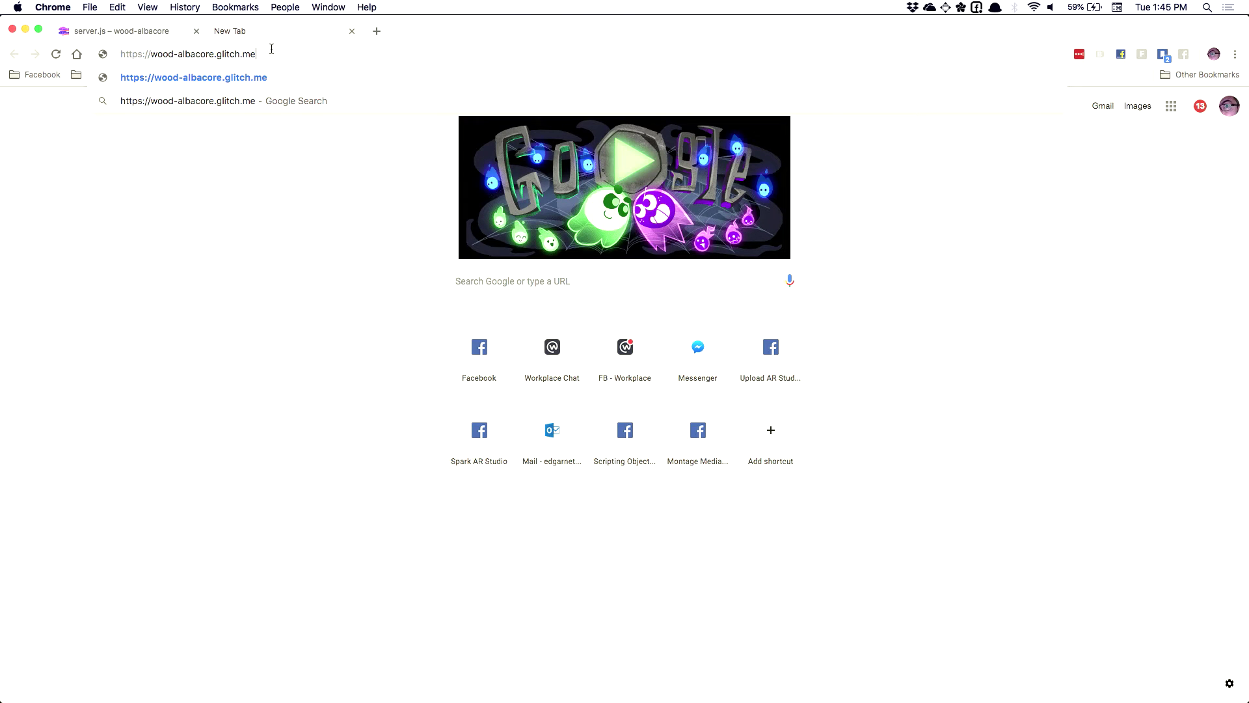
type("/")
type("celebrity")
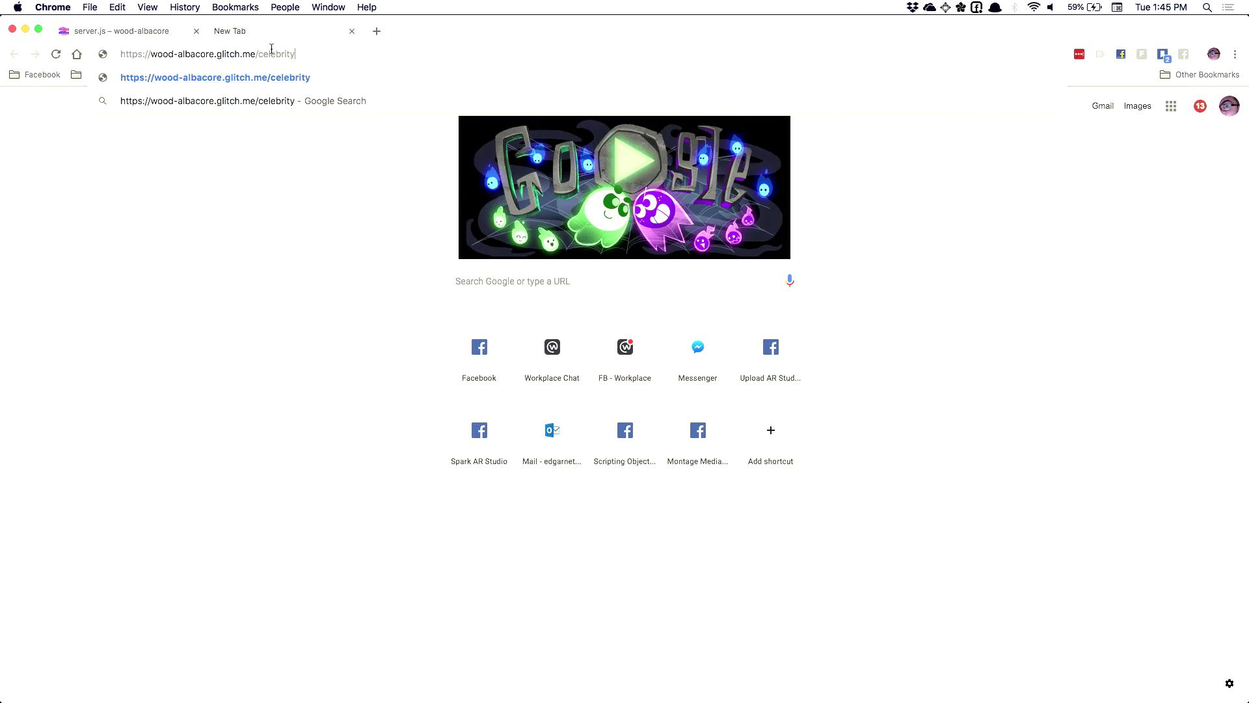
key("Return")
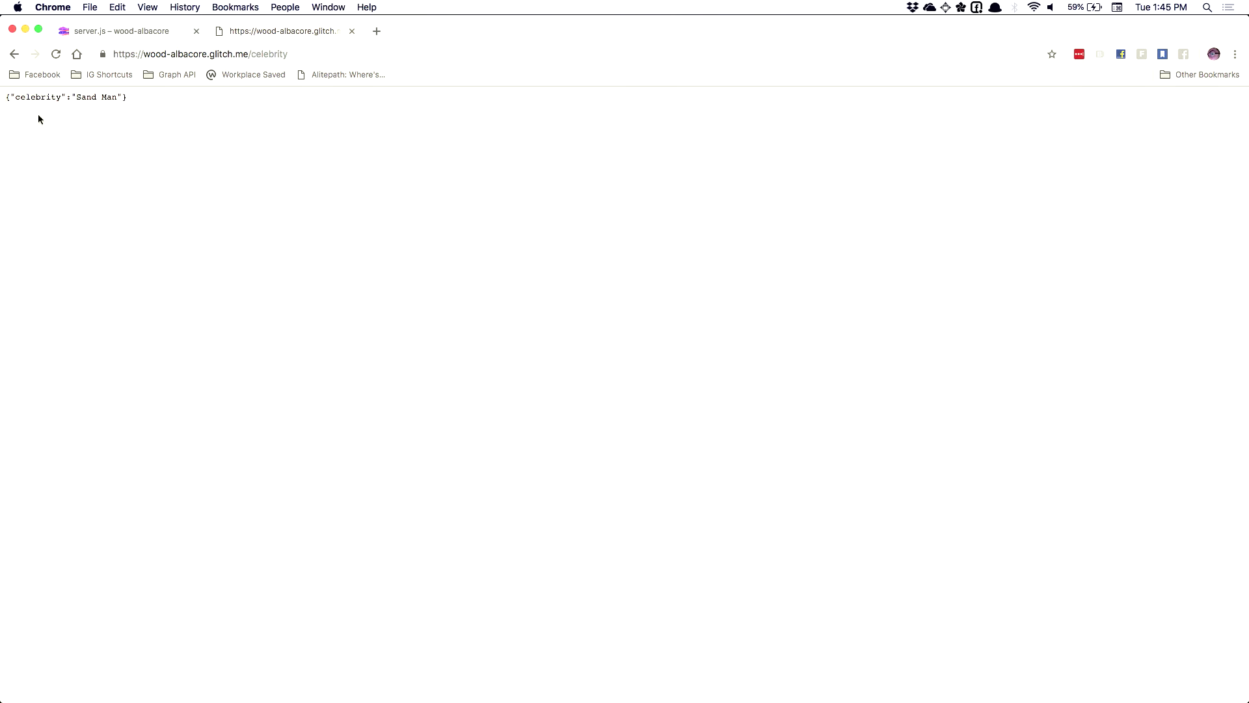
Reload the endpoint several times for random names like Tooth Fairy, then return to Spark AR Studio
left_click_drag(8, 97, 114, 97)
left_click(156, 102)
left_click(279, 57)
key("Return")
left_click(279, 56)
key("Return")
left_click(280, 56)
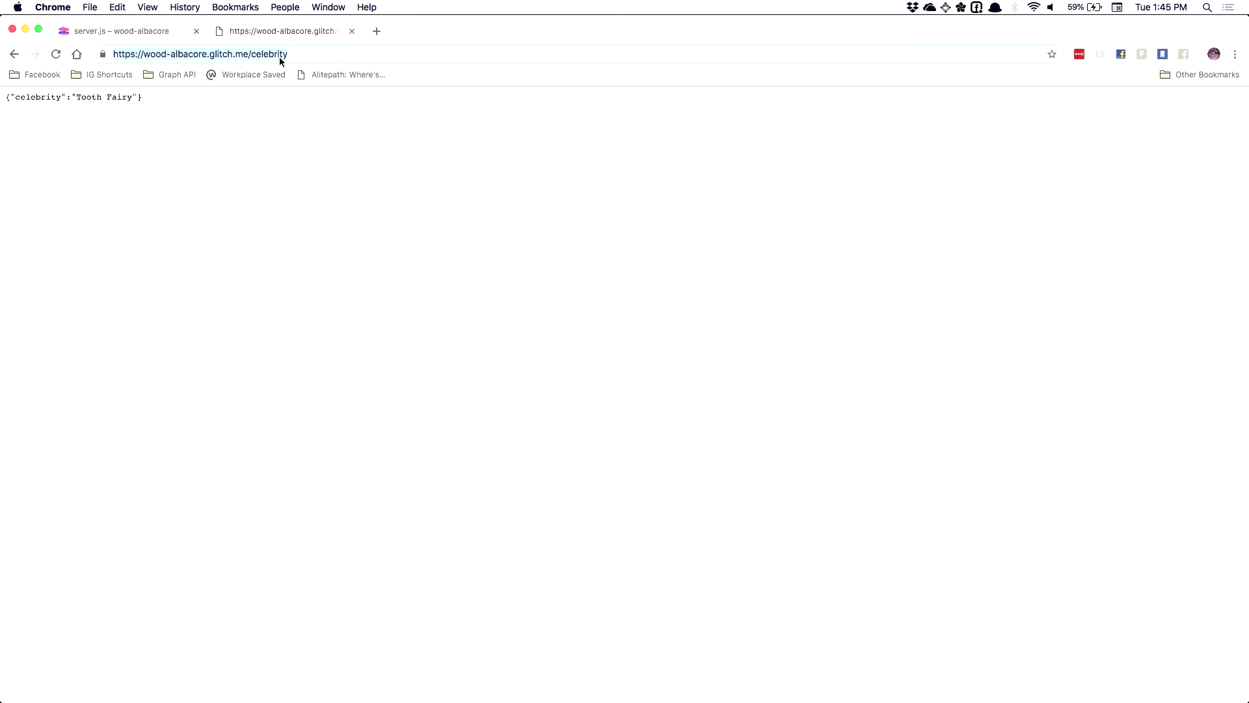
left_click(299, 55)
key("Return")
left_click(300, 55)
key("Return")
key("super+Tab")
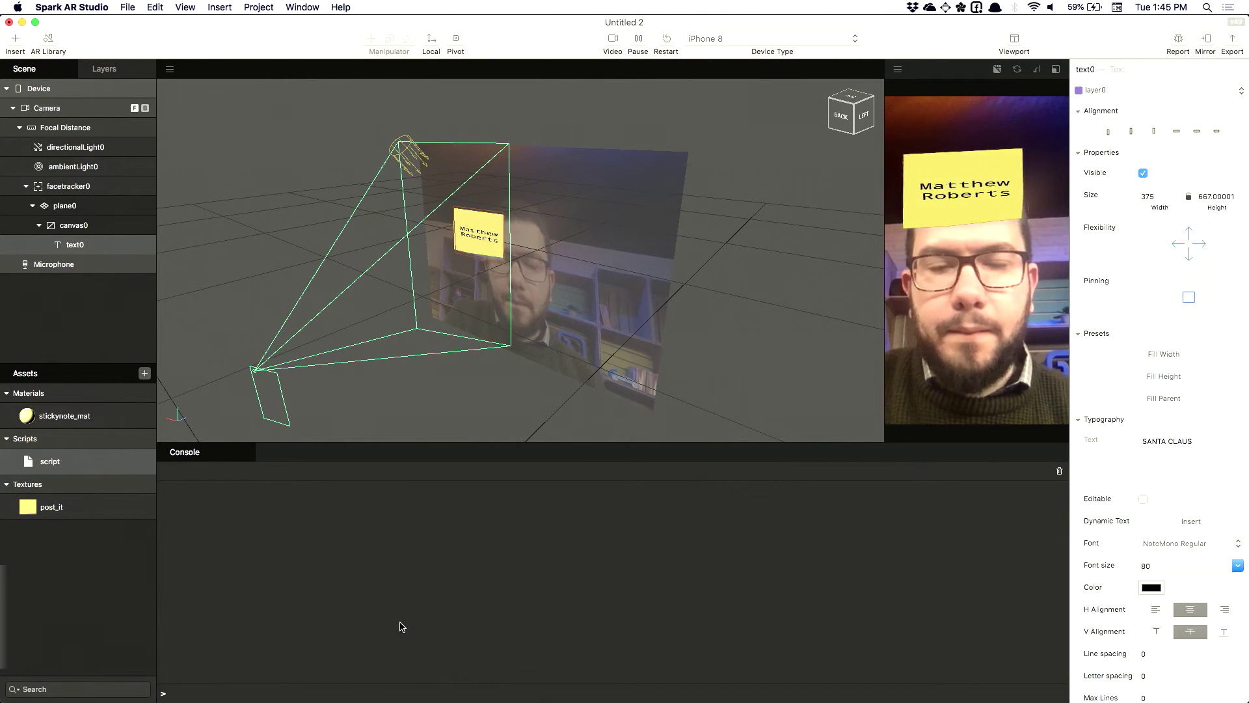
Compare the celebrity JSON page with the Spark AR project, then open script.js from the Assets panel
key("super+Tab")
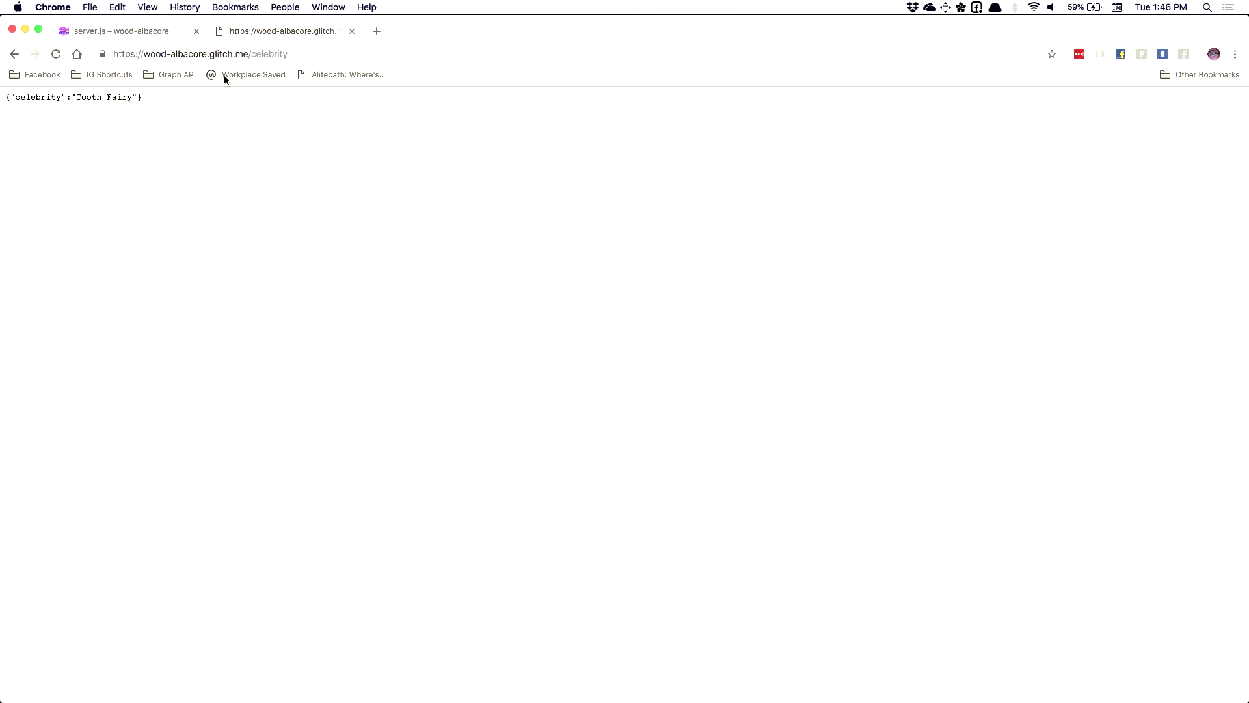
key("super+Tab")
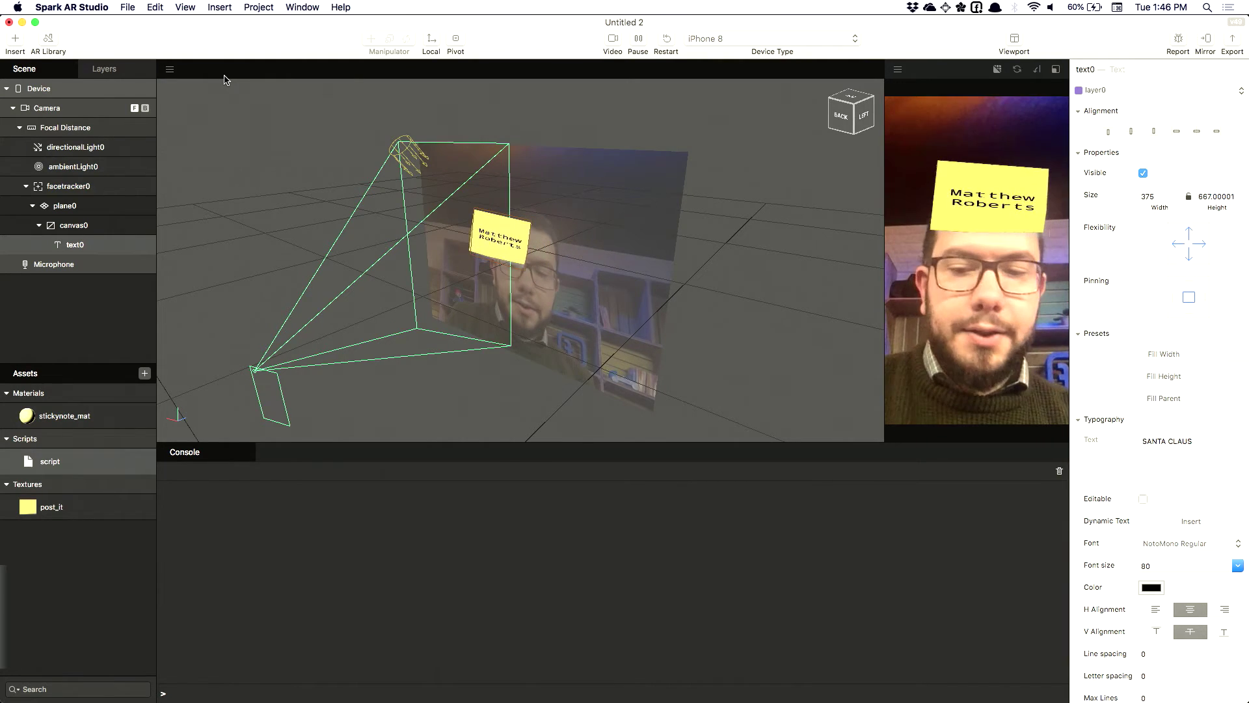
key("super+Tab")
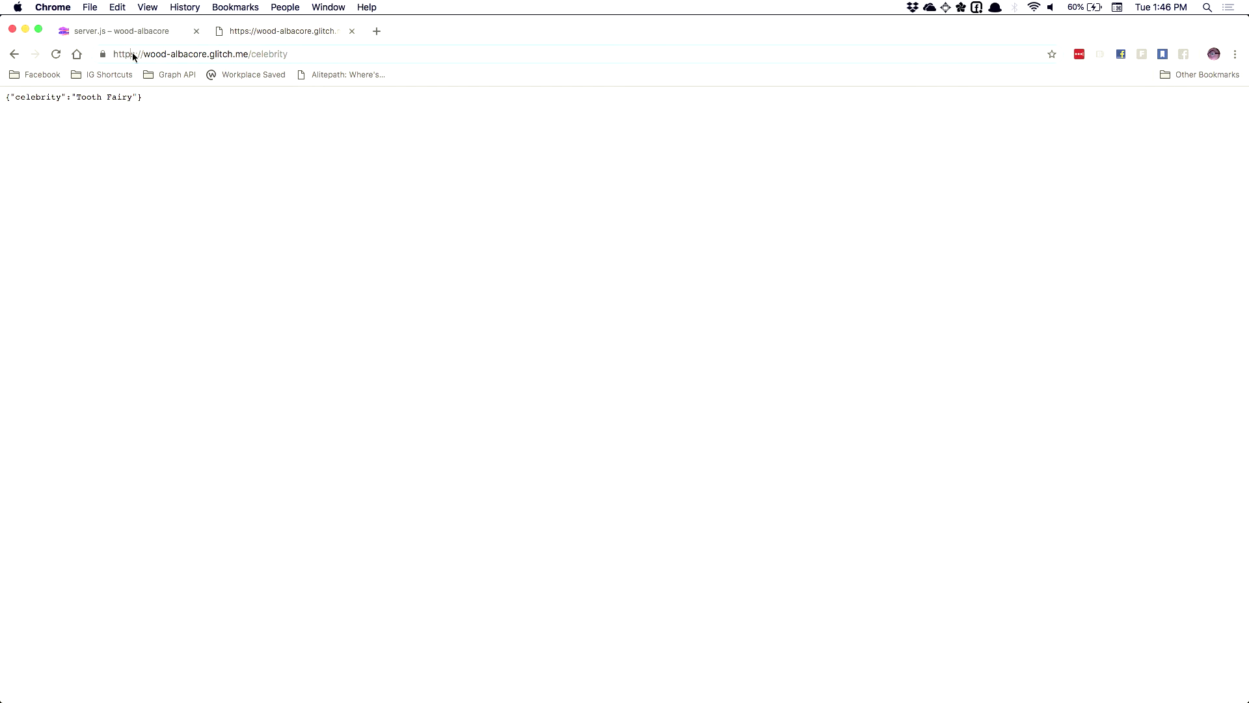
key("super+Tab")
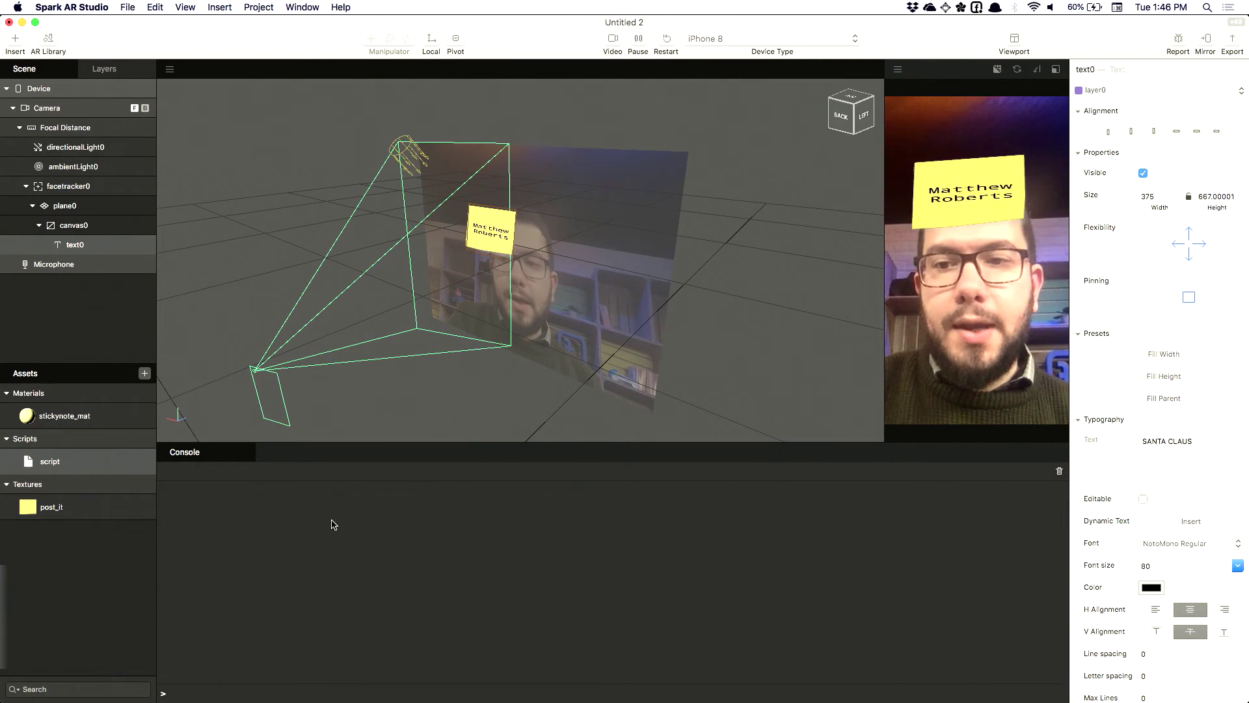
key("super+Tab")
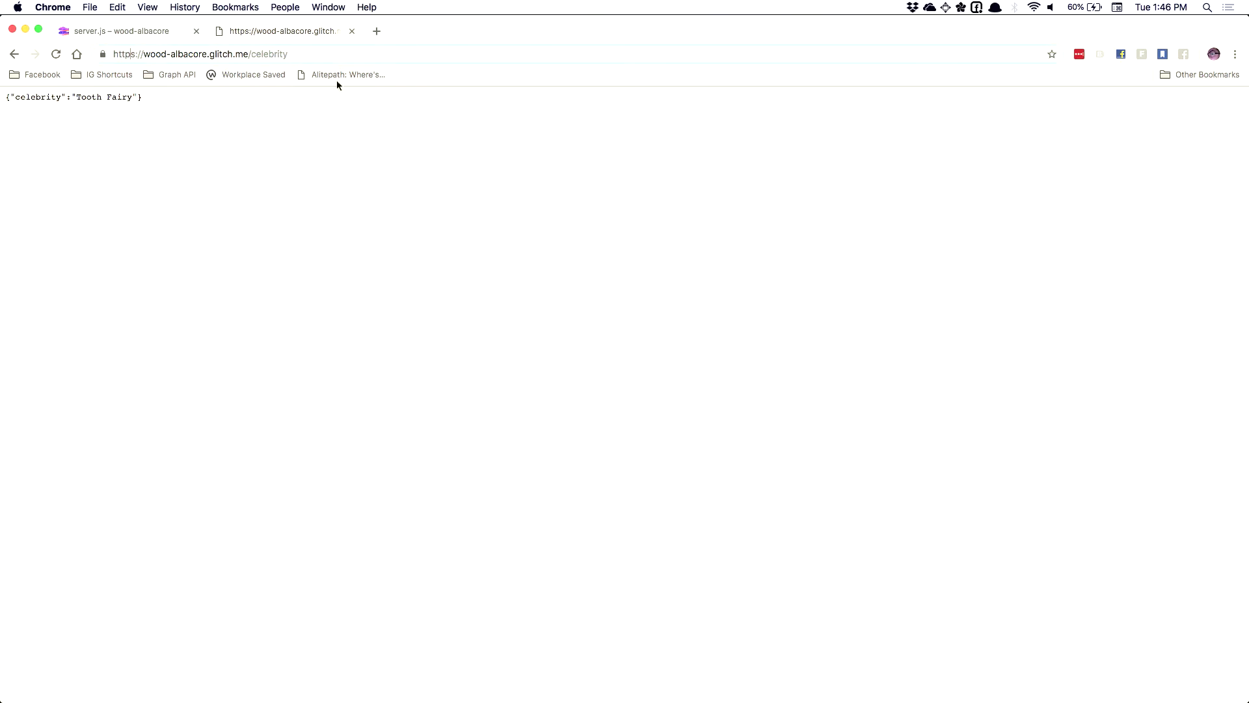
key("super+Tab")
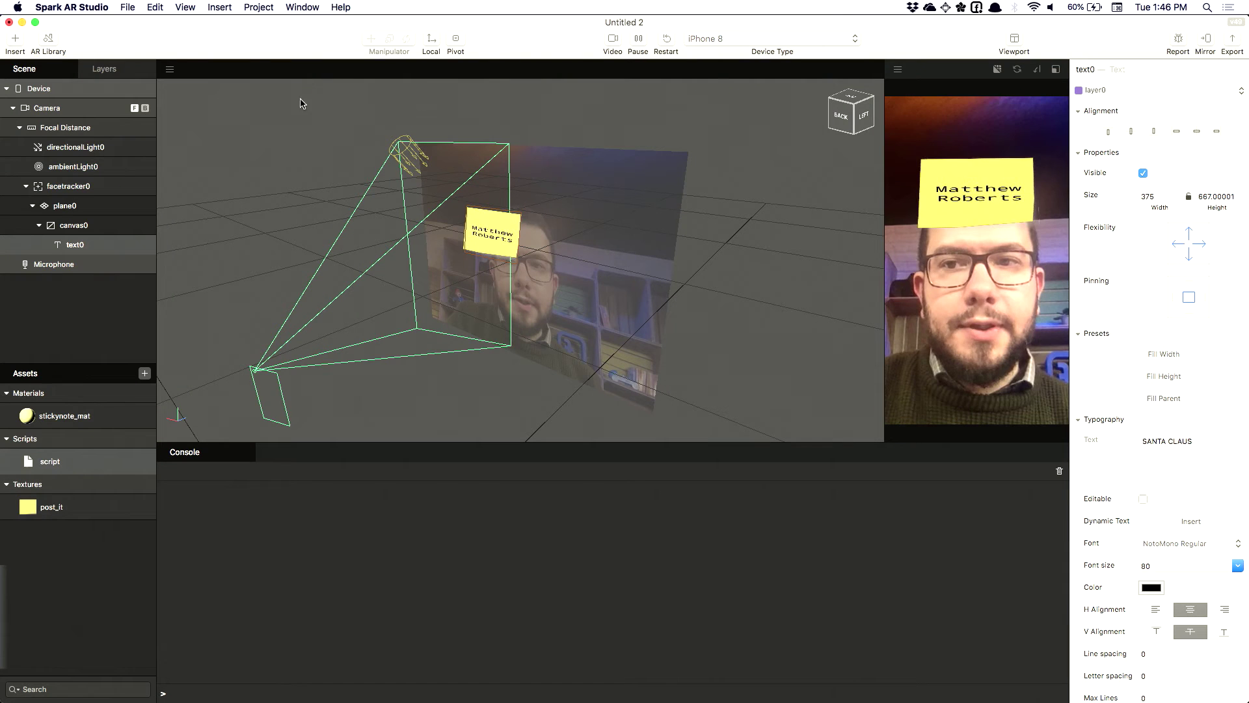
double_click(83, 466)
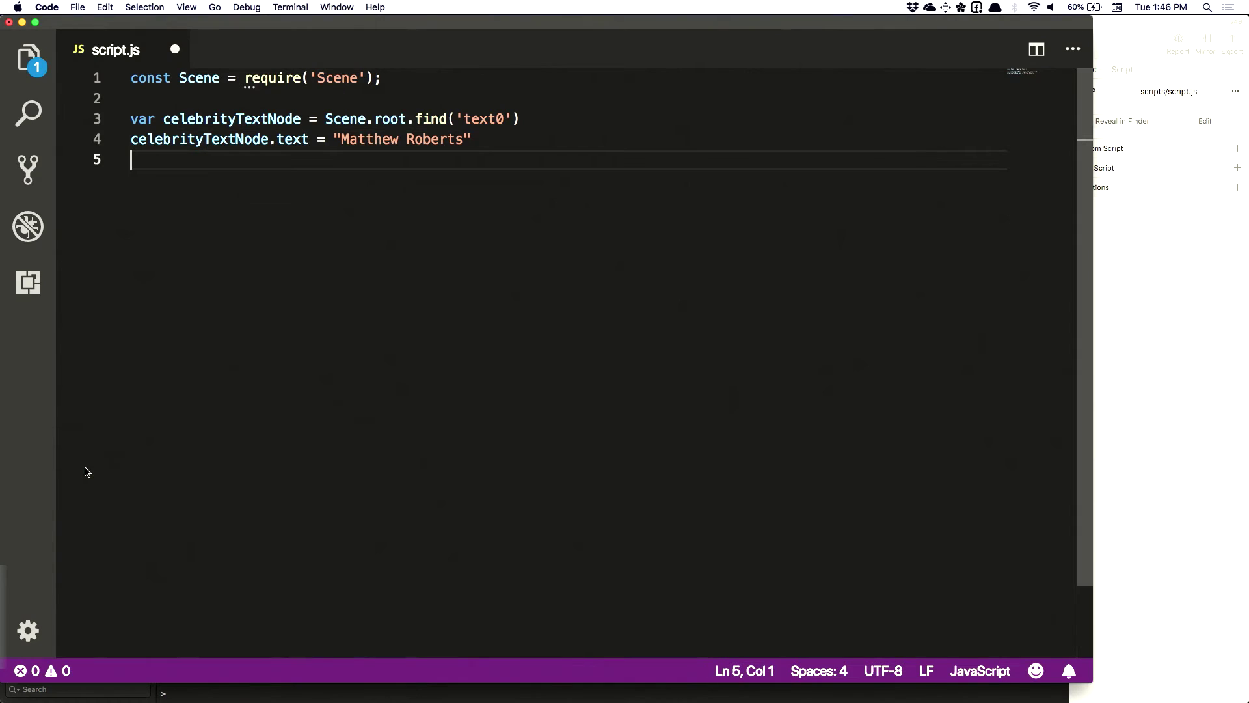
Add const Networking = require('Networking'); and var chosenCelebrity = null; to script.js and save
left_click(413, 80)
key("Return")
type("con")
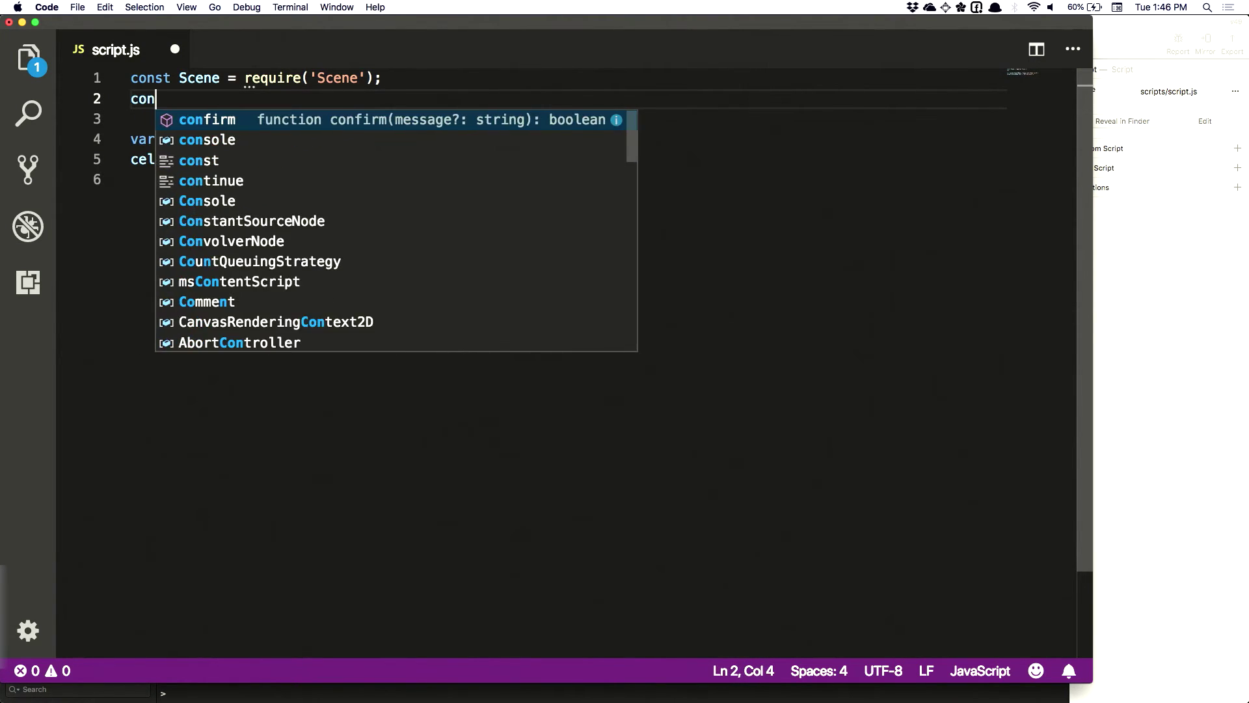
type("st Network")
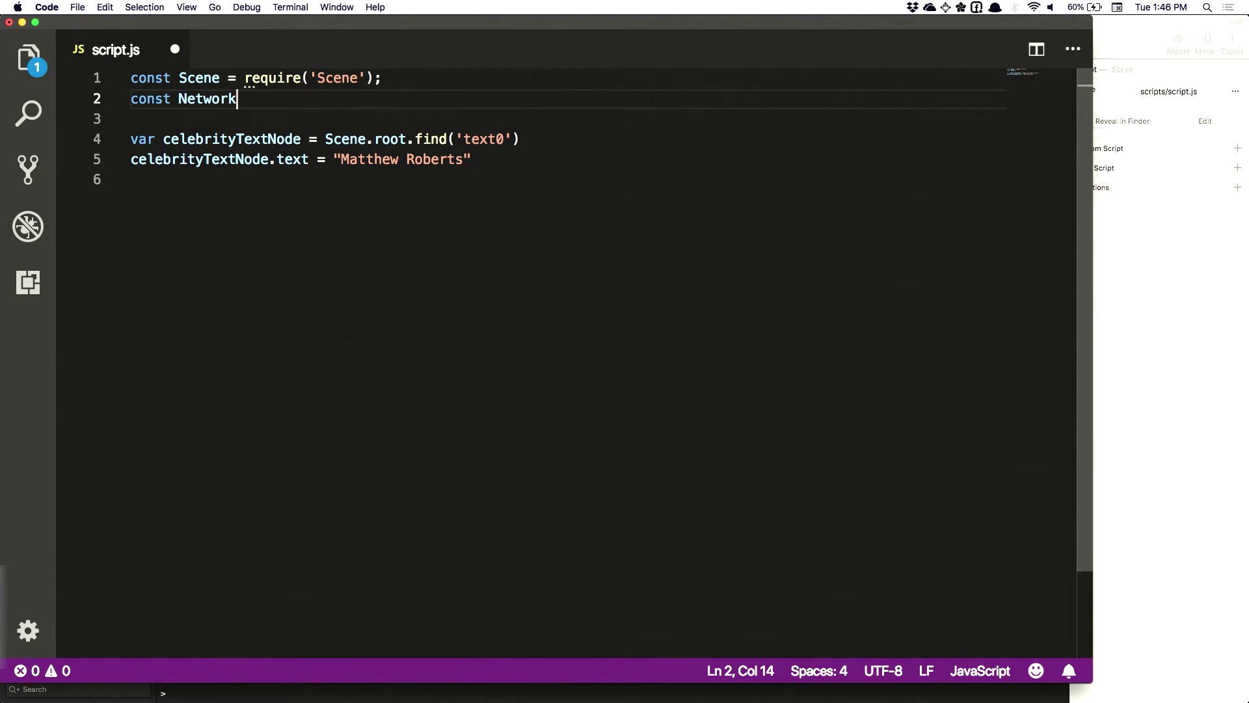
type("ing = requi")
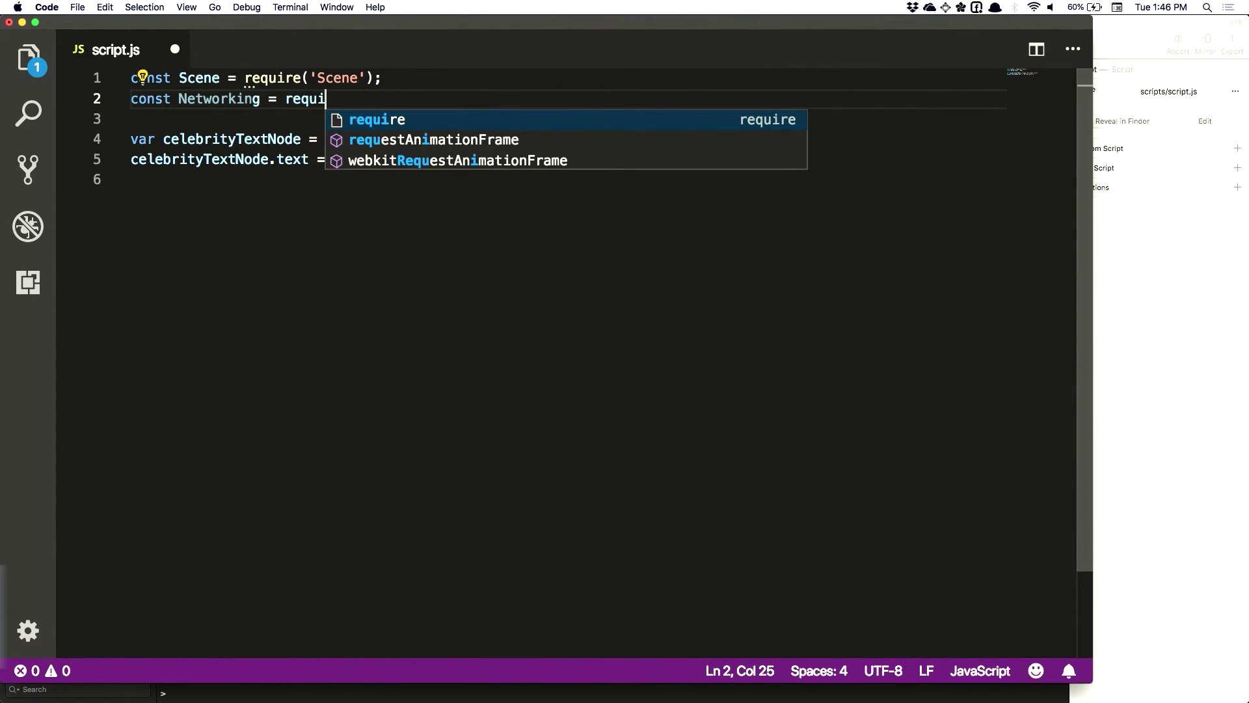
type("re('Networking'")
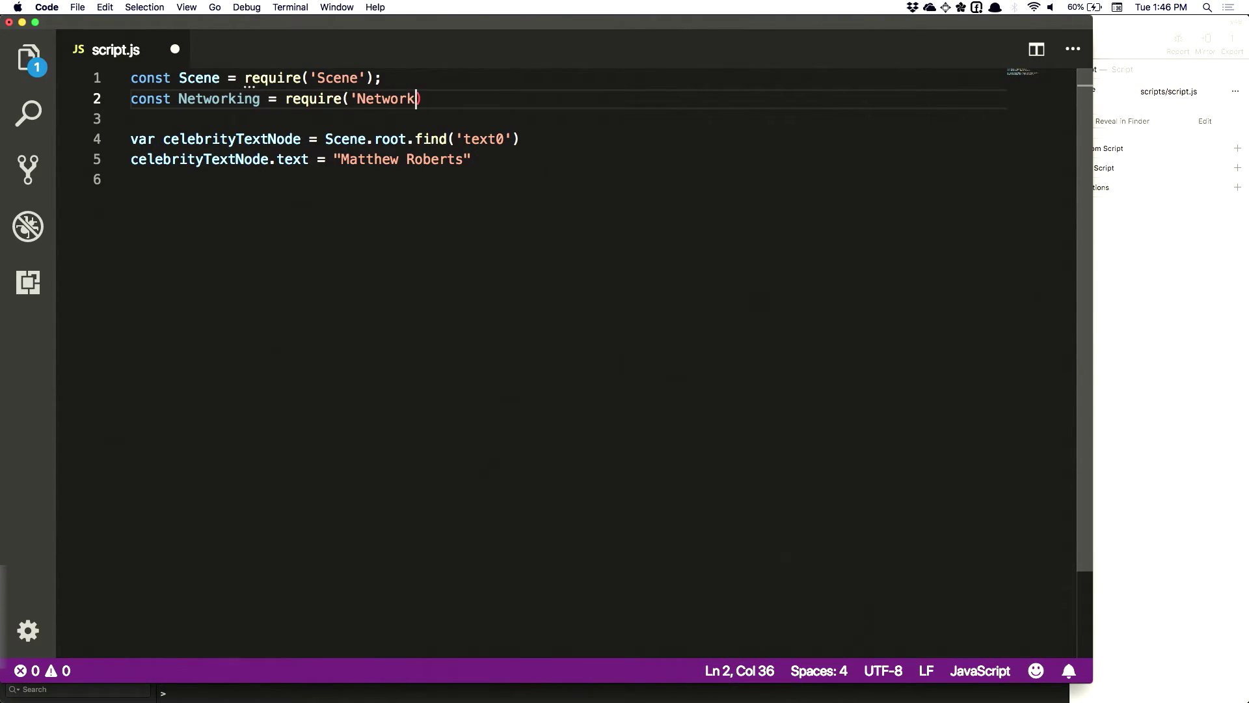
type(");")
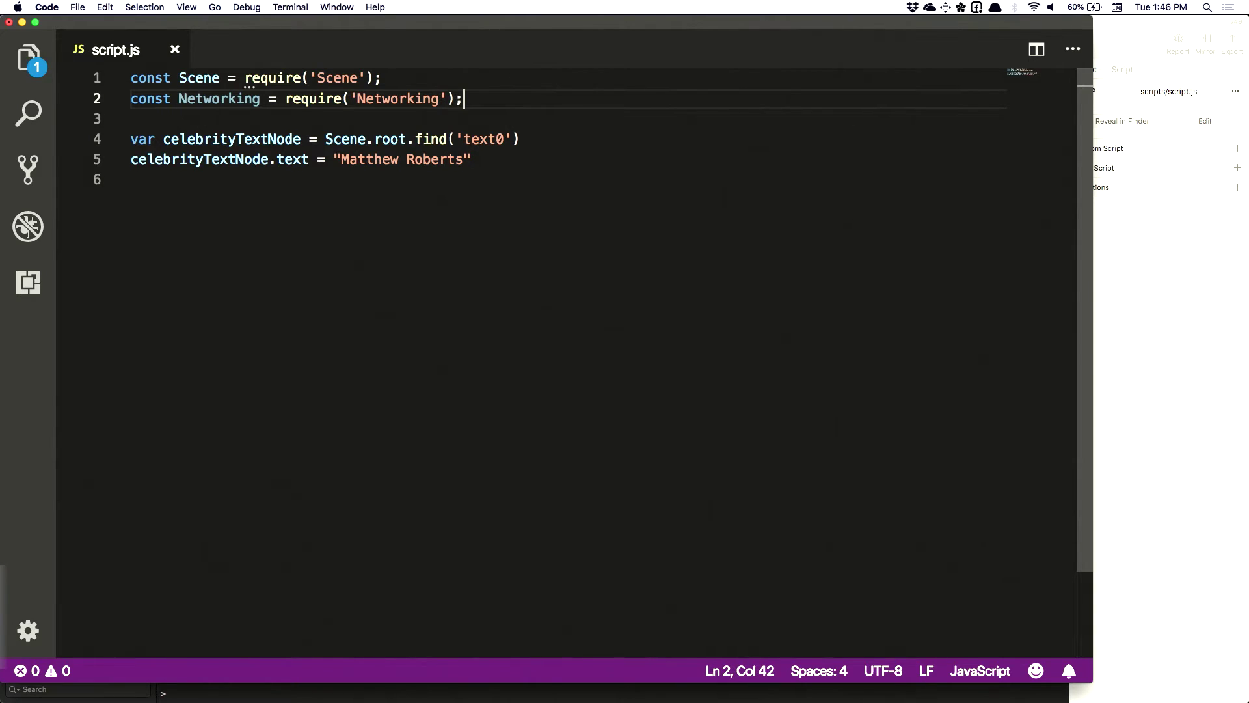
left_click(131, 180)
key("Return")
type("v")
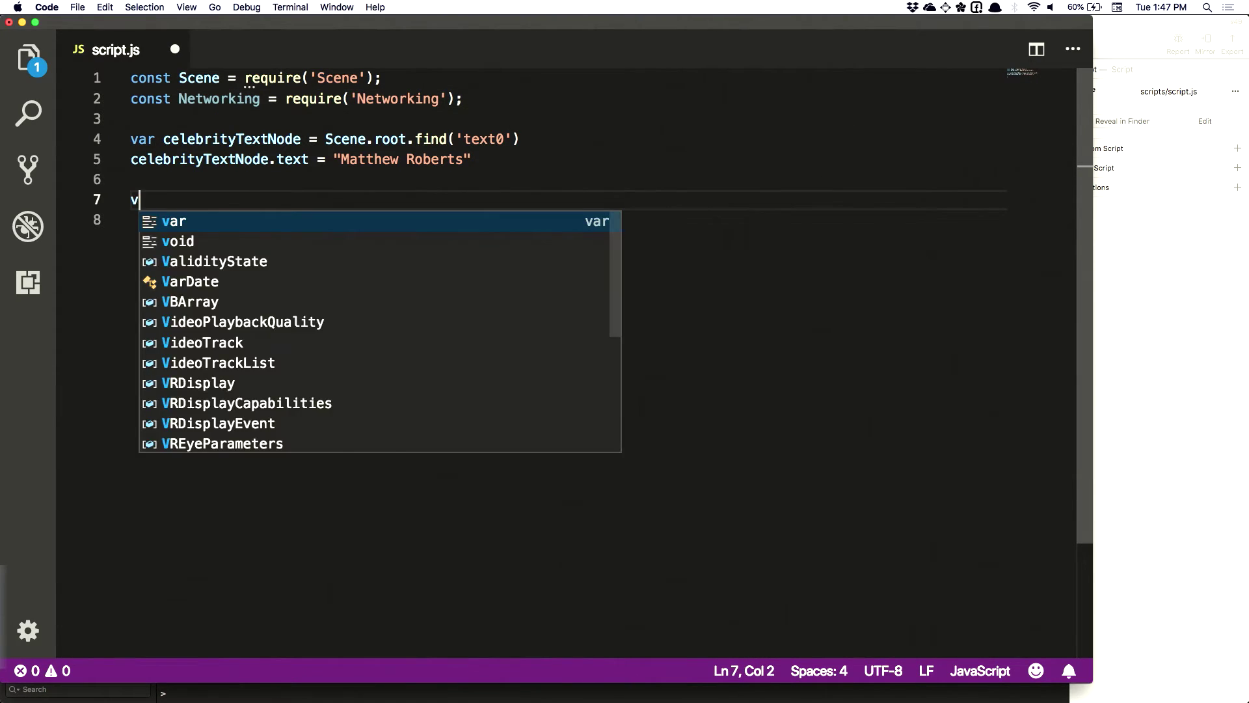
type("ar chosen")
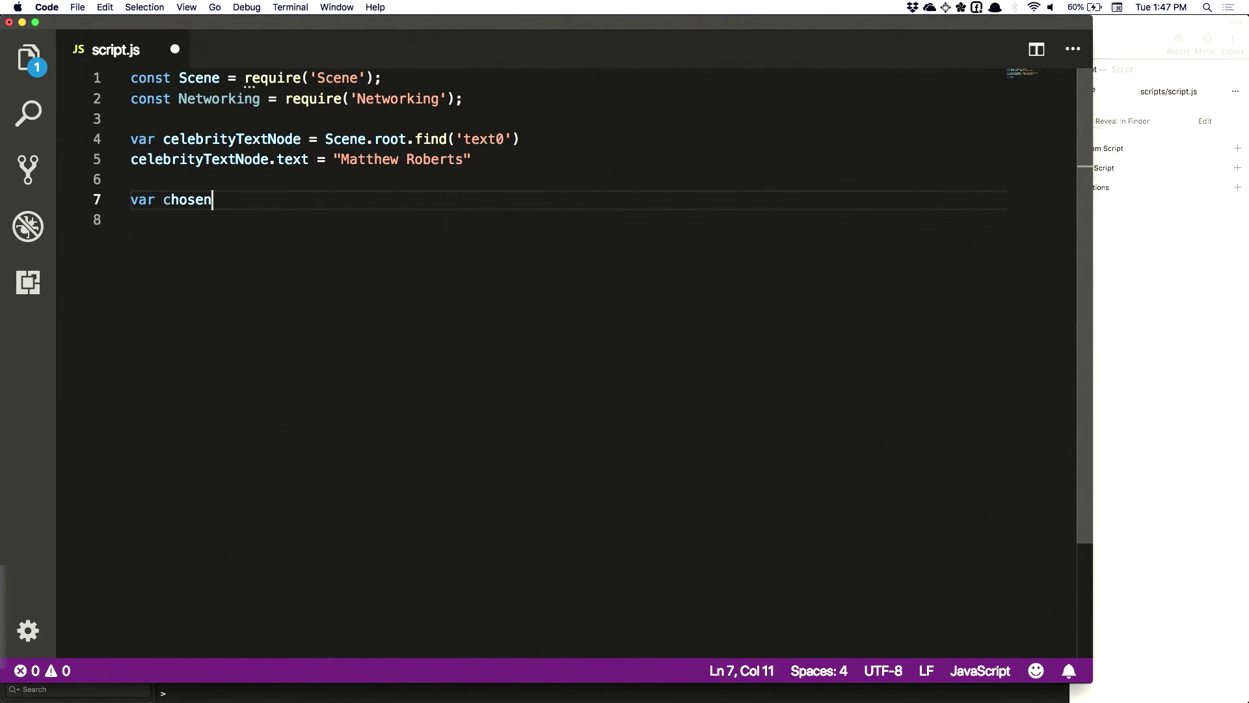
type("Celebrity = null;")
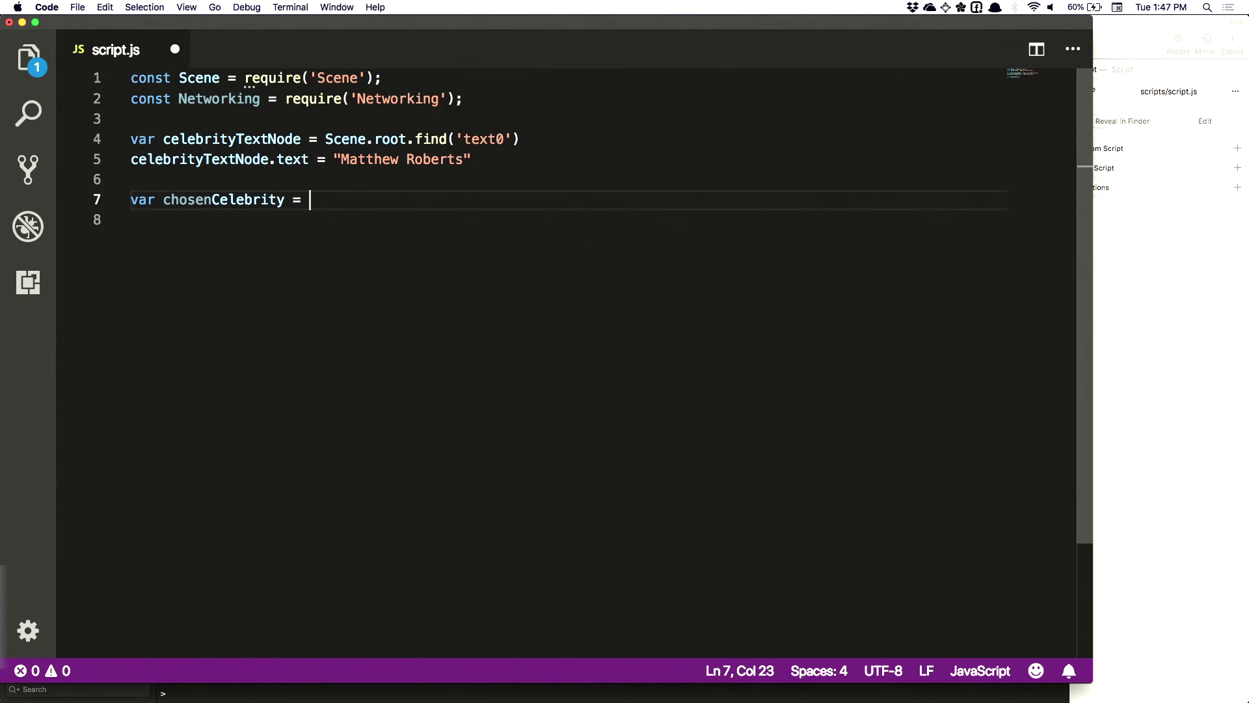
key("super+s")
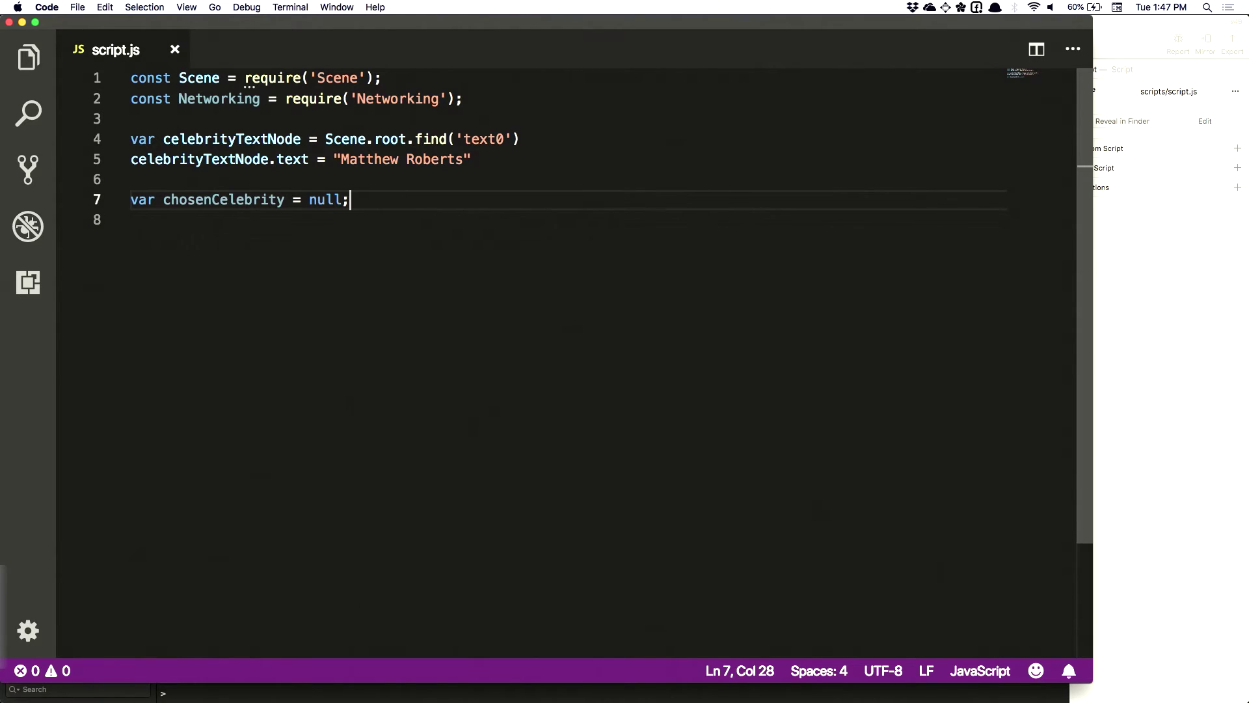
Begin a Networking.fetch() call and insert blank lines below the module imports
key("Return")
key("Return")
type("Net")
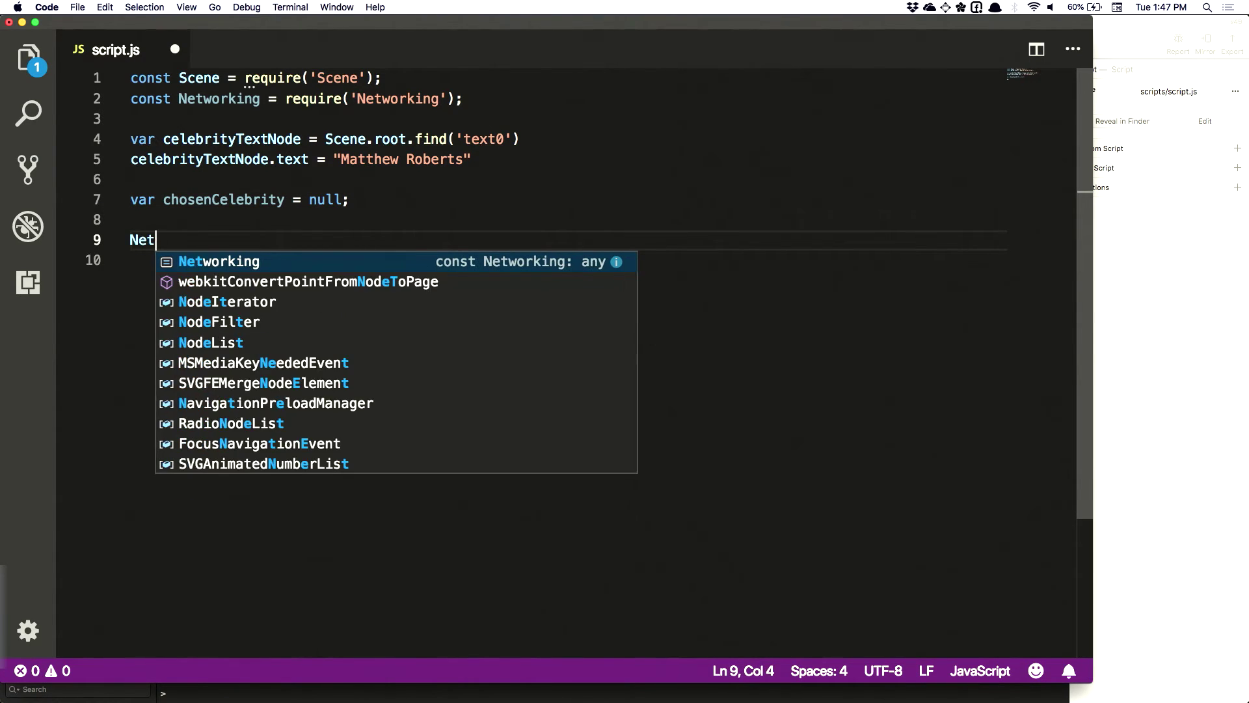
type("working.fe")
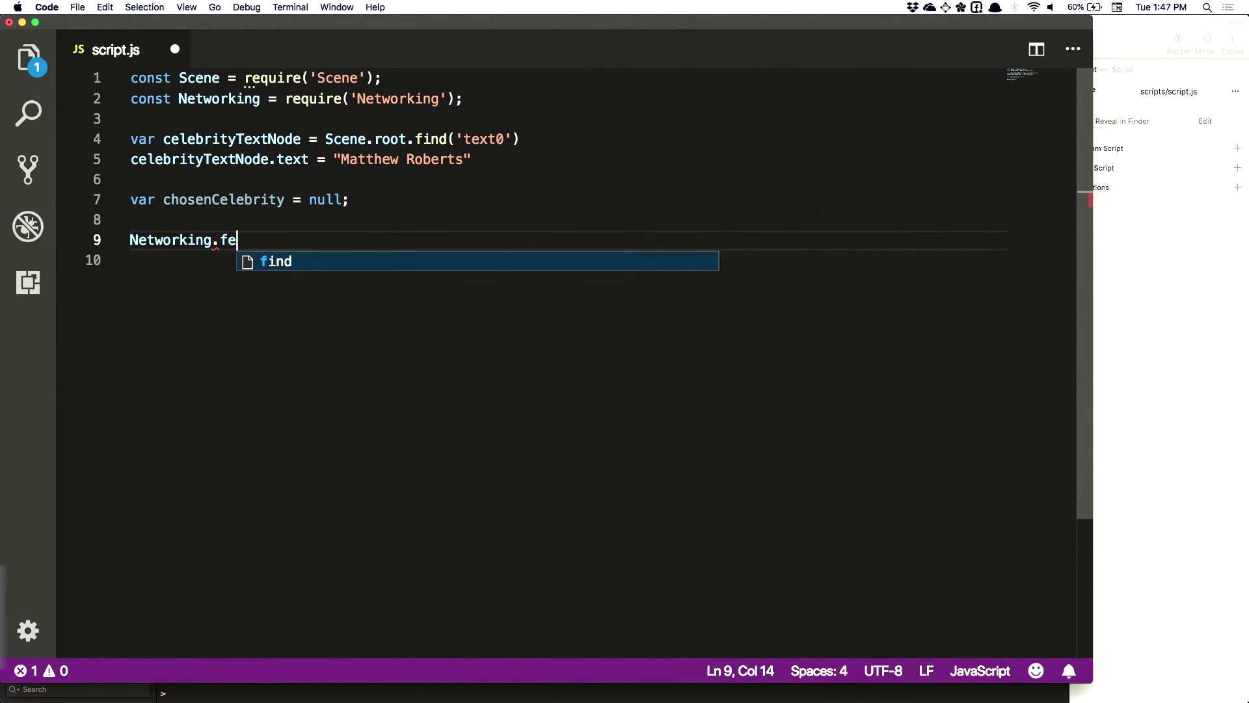
type("tch()")
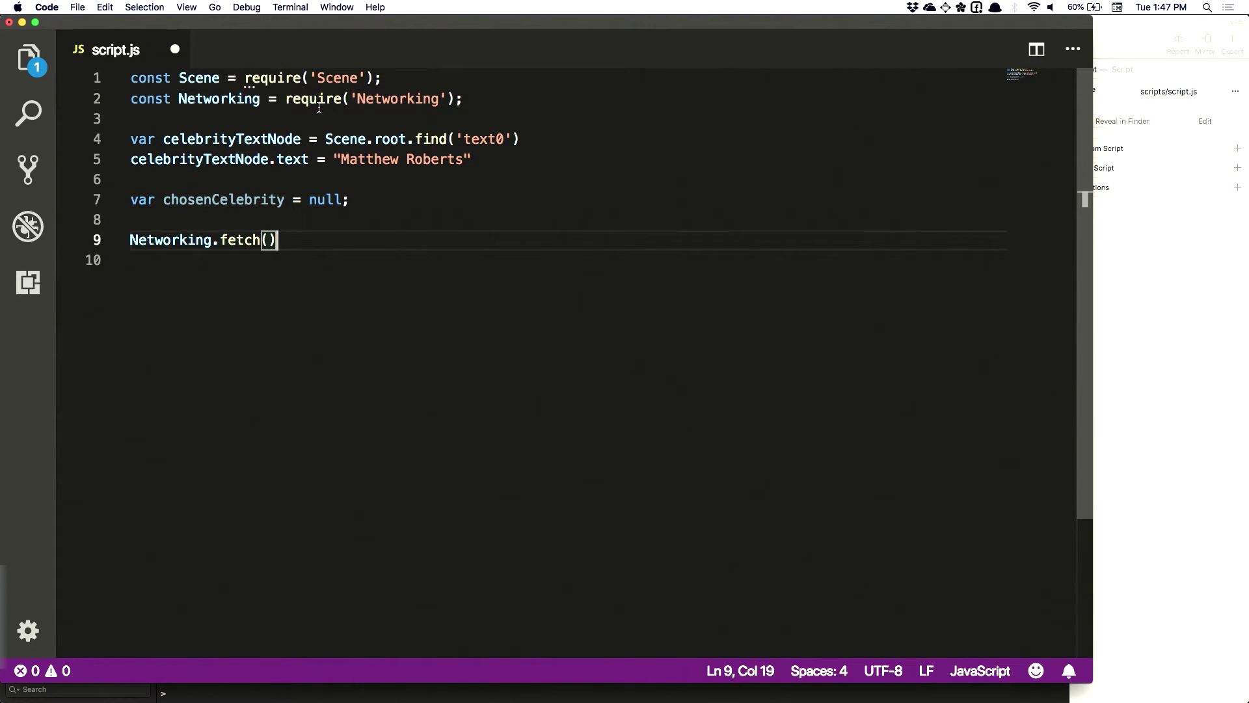
left_click(488, 106)
key("Return")
key("Return")
Start a 'const URL =' declaration and paste in the Glitch endpoint address copied from Chrome
type("cons")
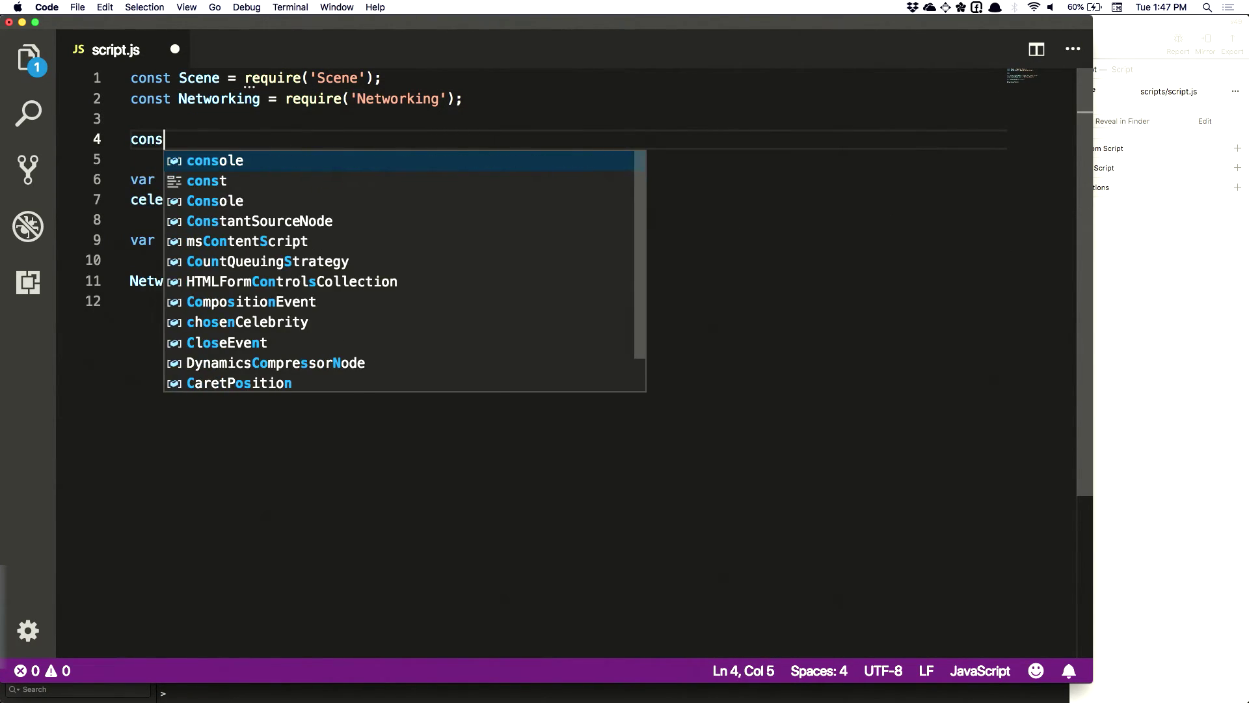
type("t URL =")
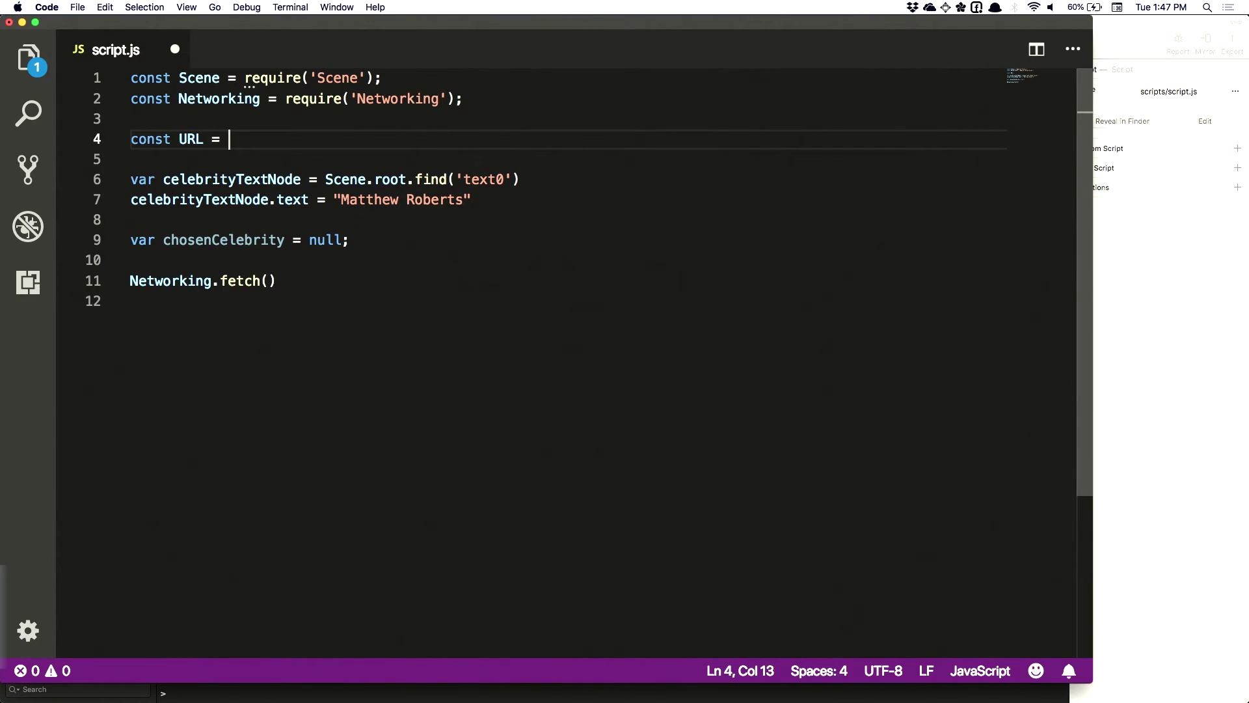
key("super+Tab")
key("super+Tab")
key("super+Tab")
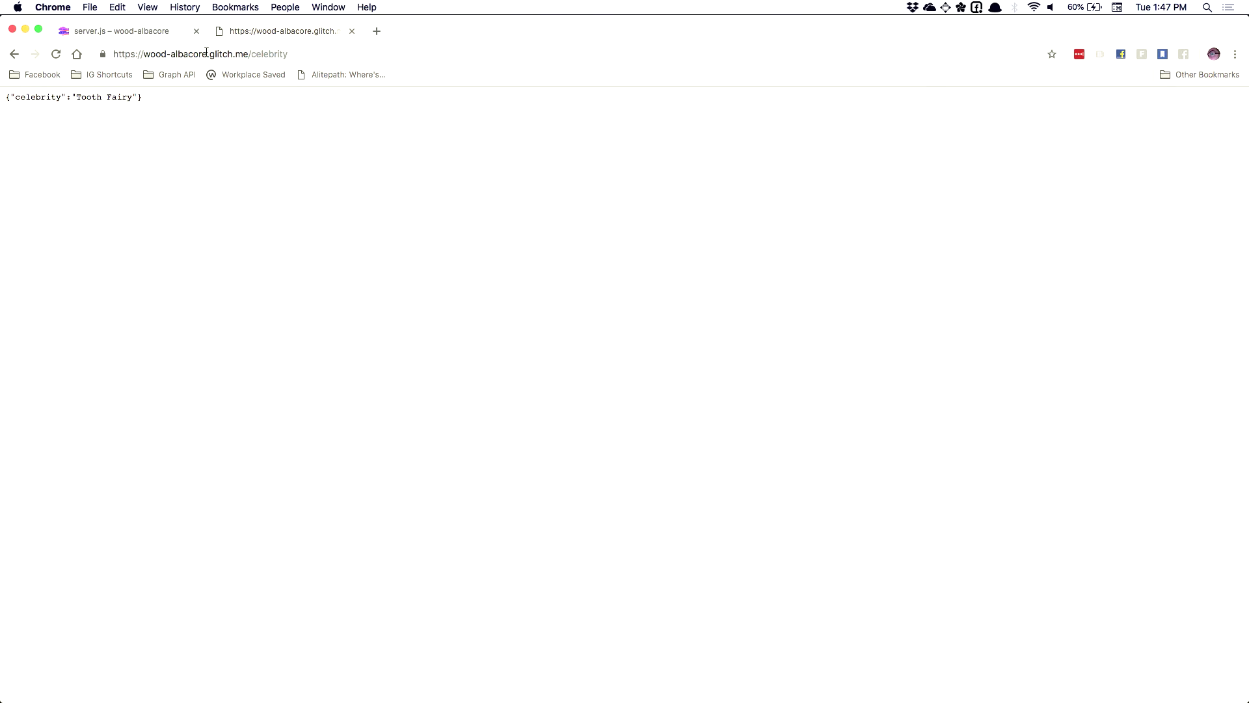
left_click(206, 53)
key("super+c")
key("super+Tab")
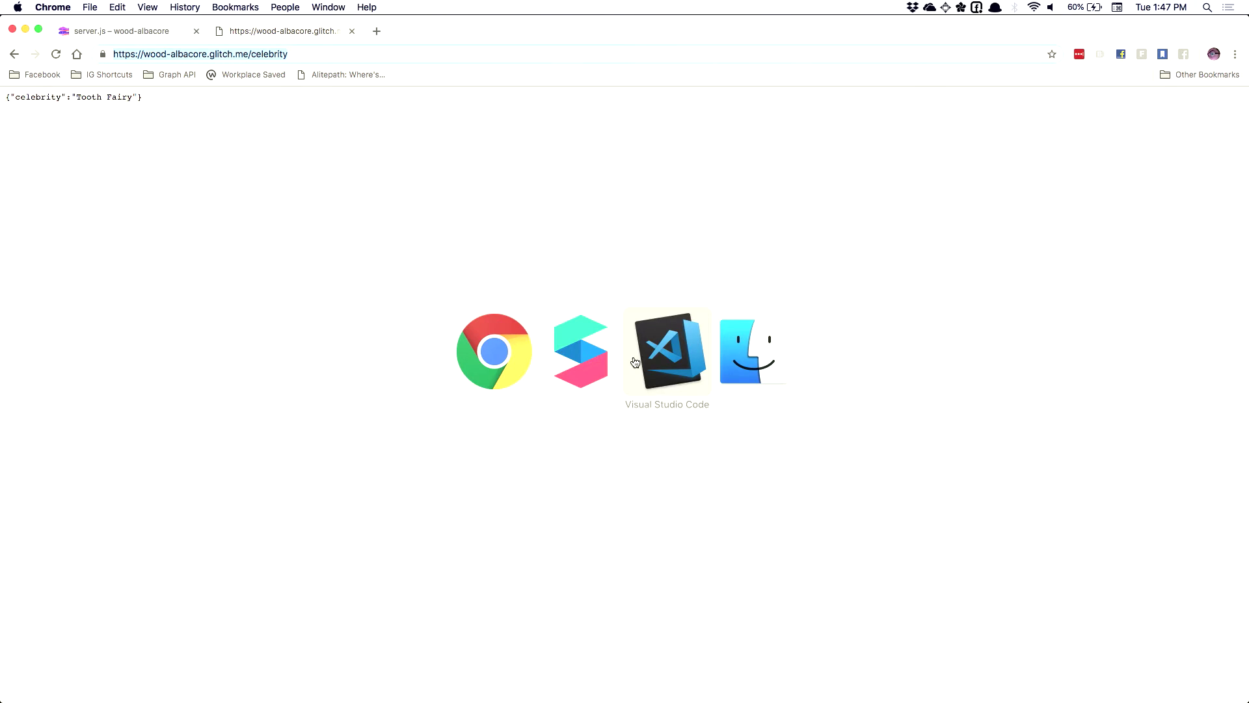
key("super+v")
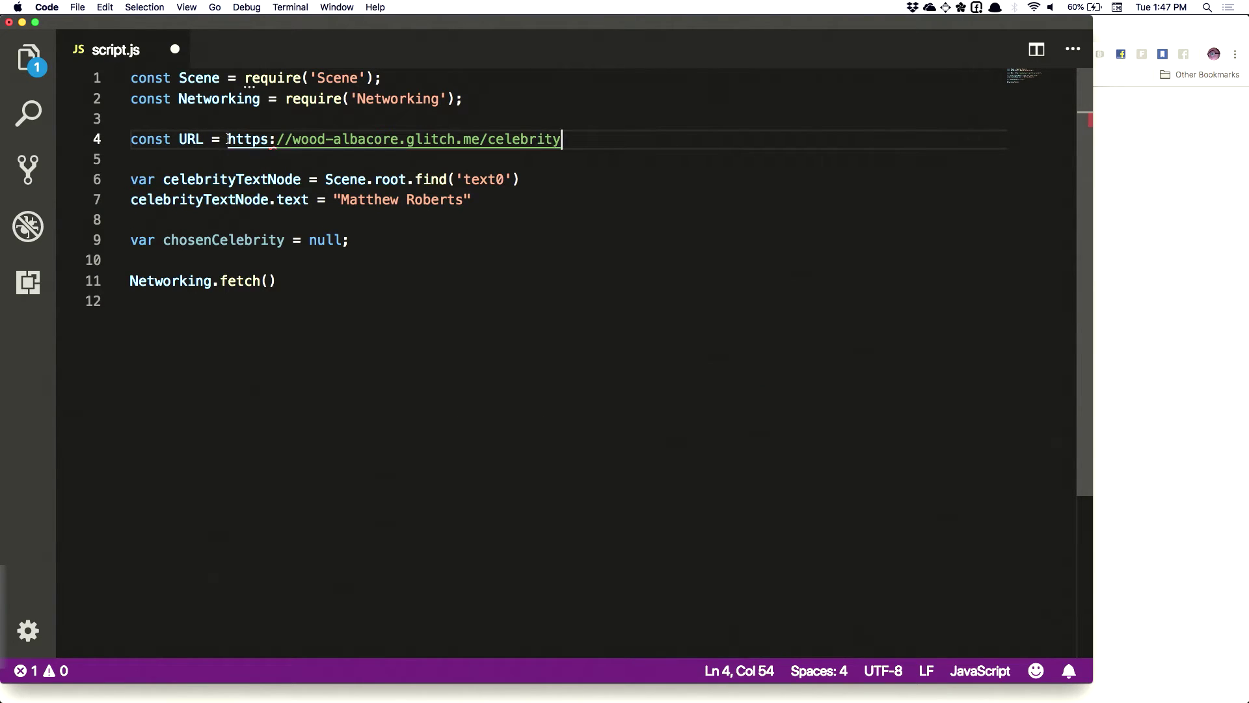
type("'")
key("BackSpace")
left_click_drag(561, 139, 229, 139)
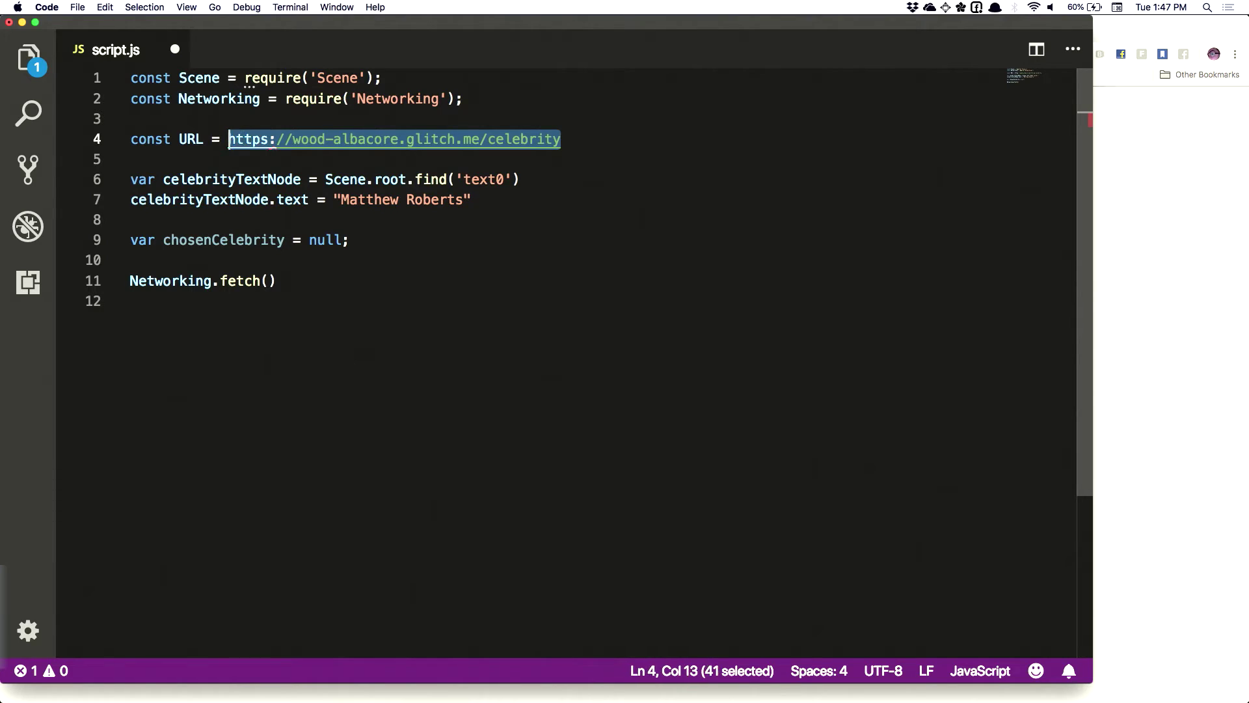
key("BackSpace")
type("'")
key("super+v")
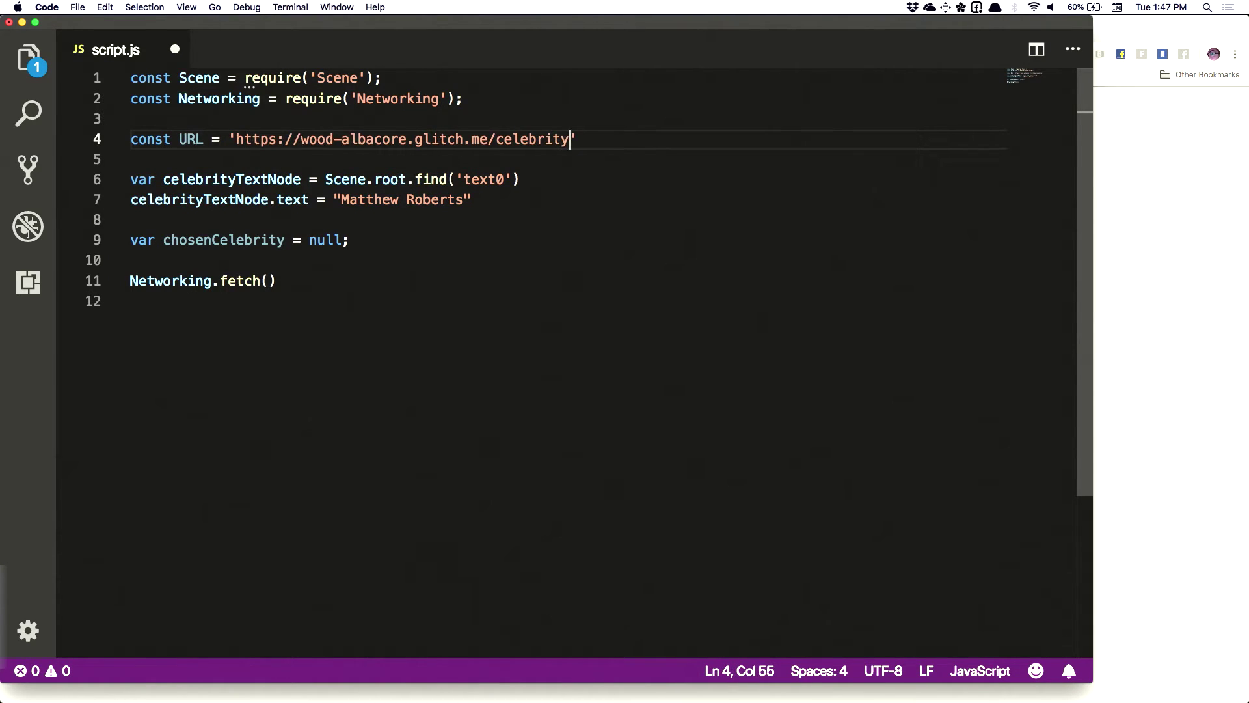
key("Right")
type(";")
key("super+s")
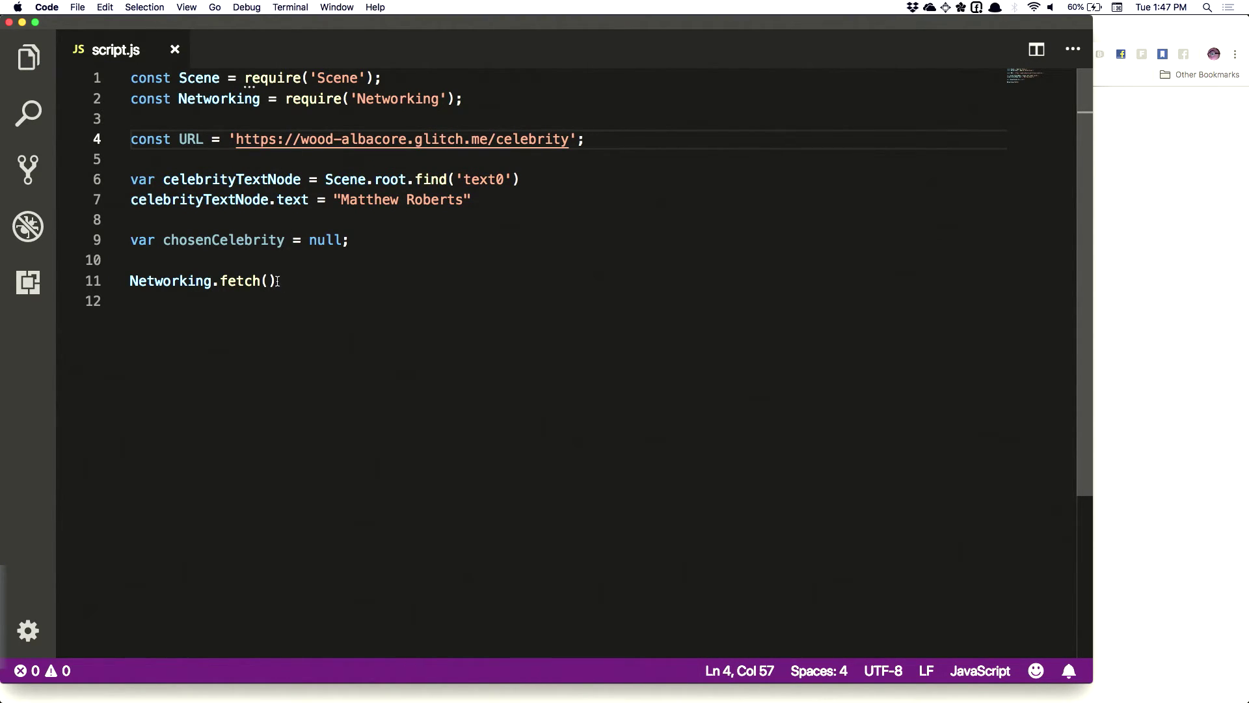
Complete the call as fetch(URL) and chain a .then(function(result) callback with an open body
left_click(269, 281)
type("URL")
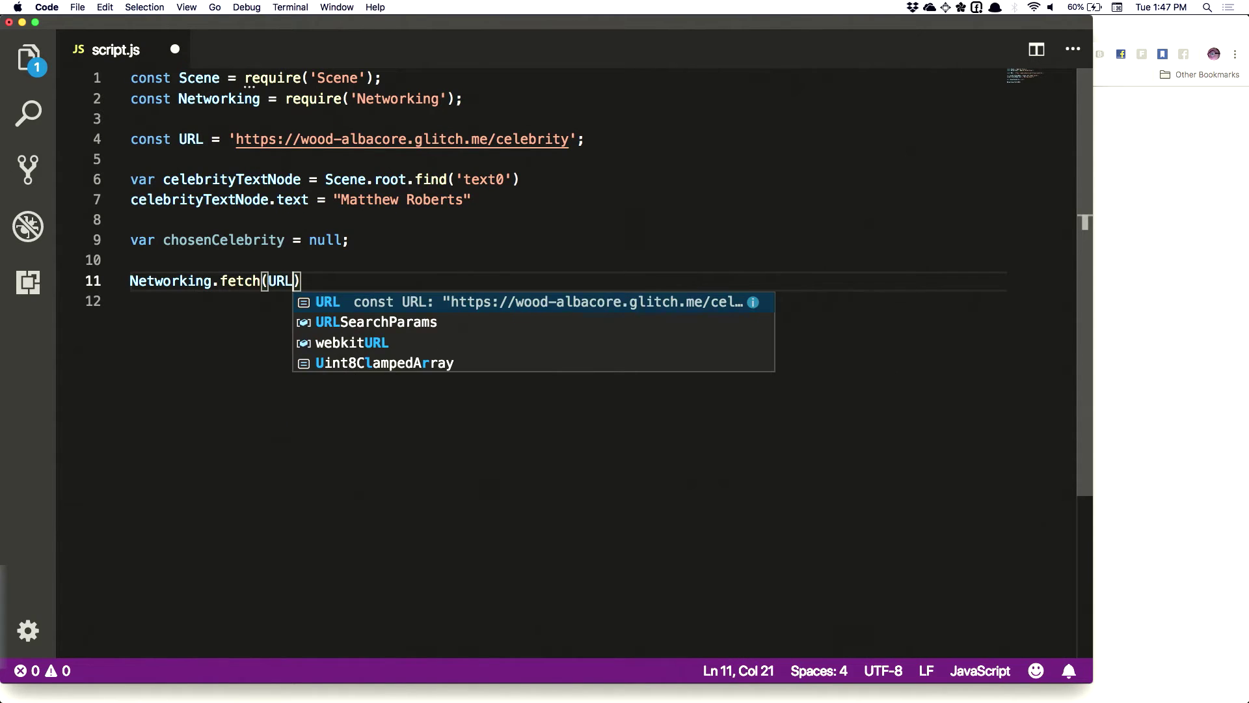
type(")")
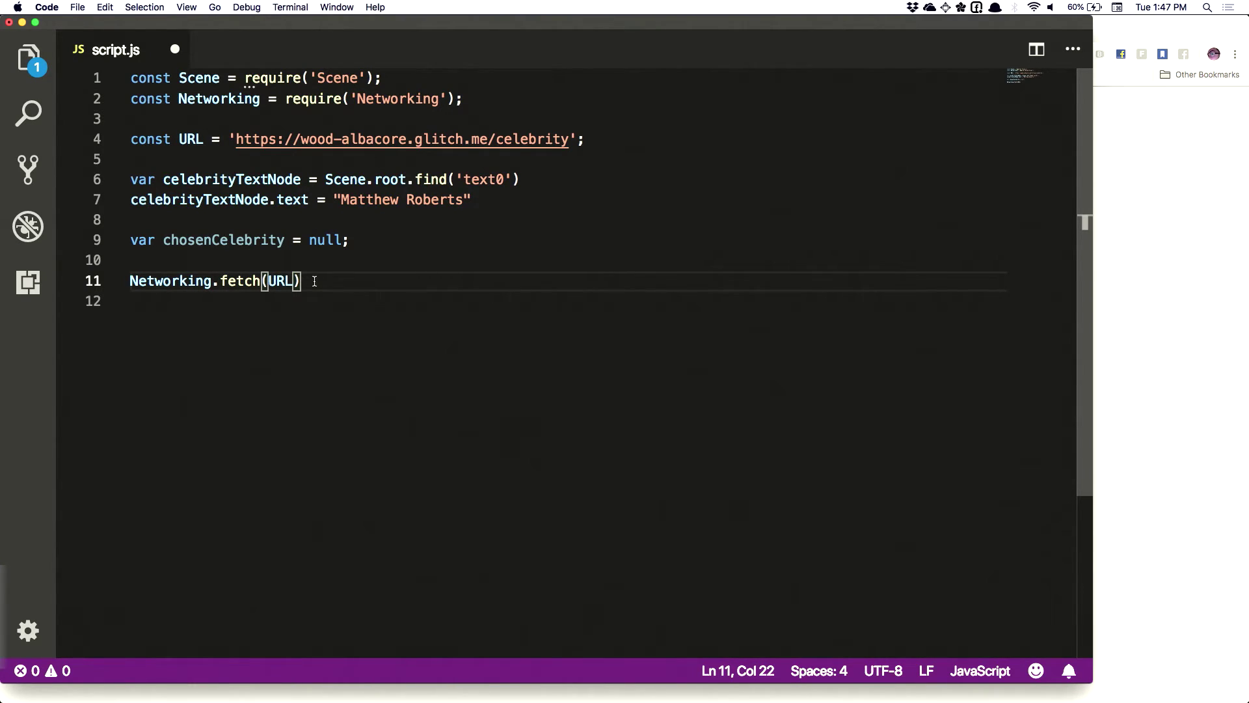
type(".then")
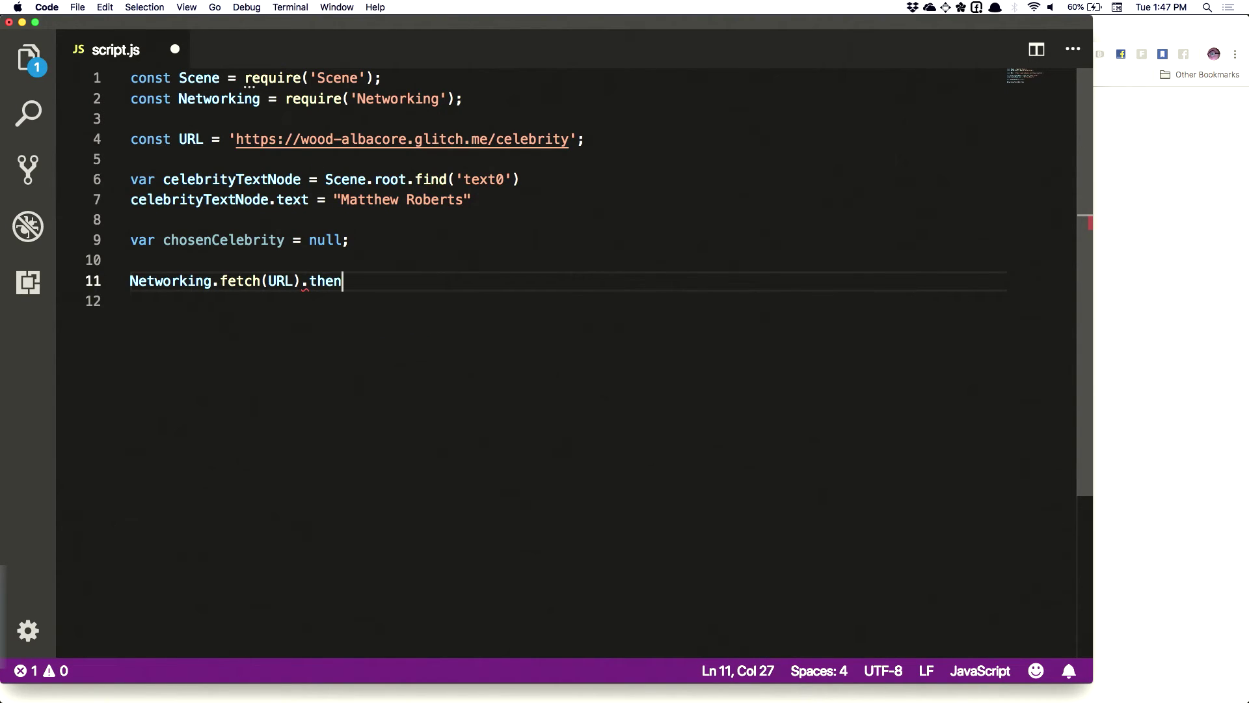
type("(")
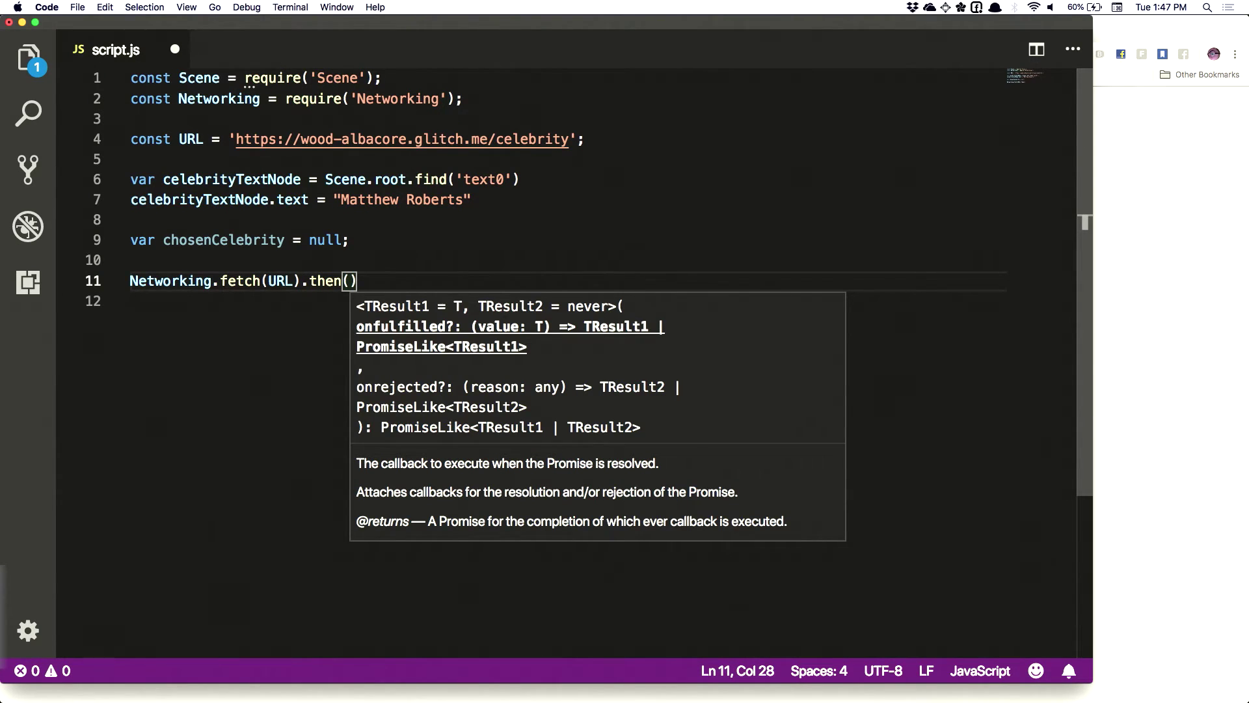
type("function(resu")
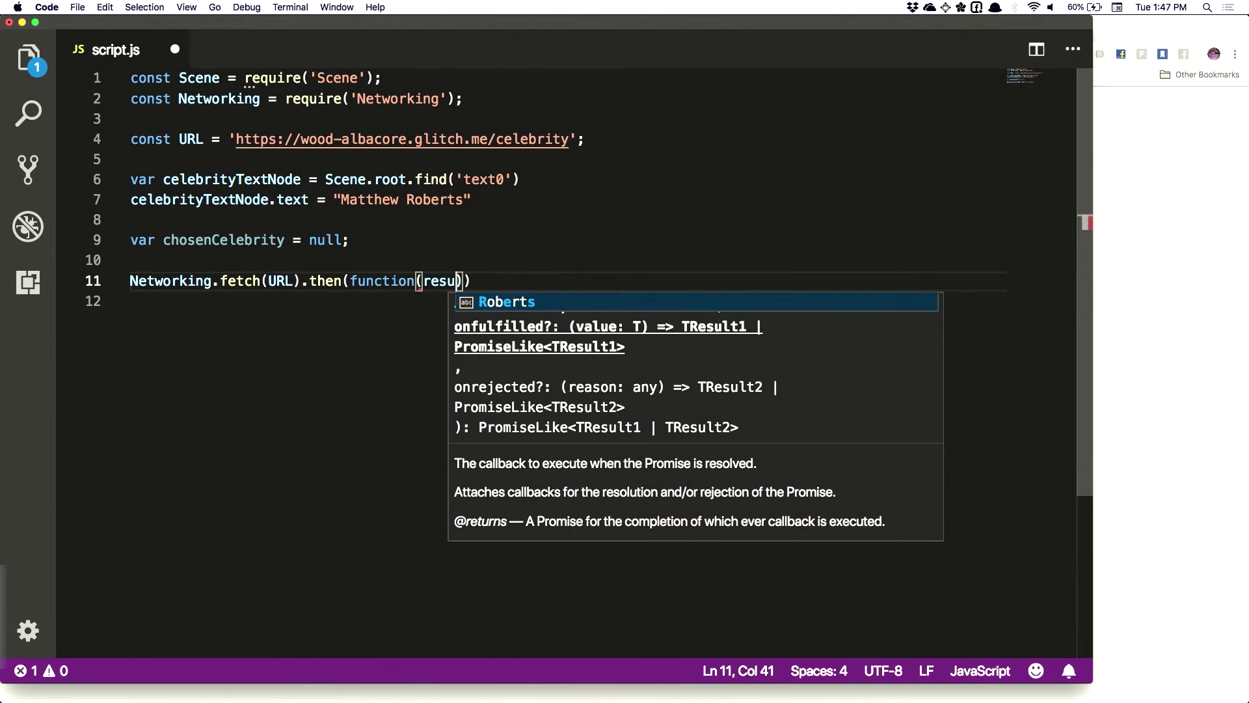
type("lt) {")
key("Return")
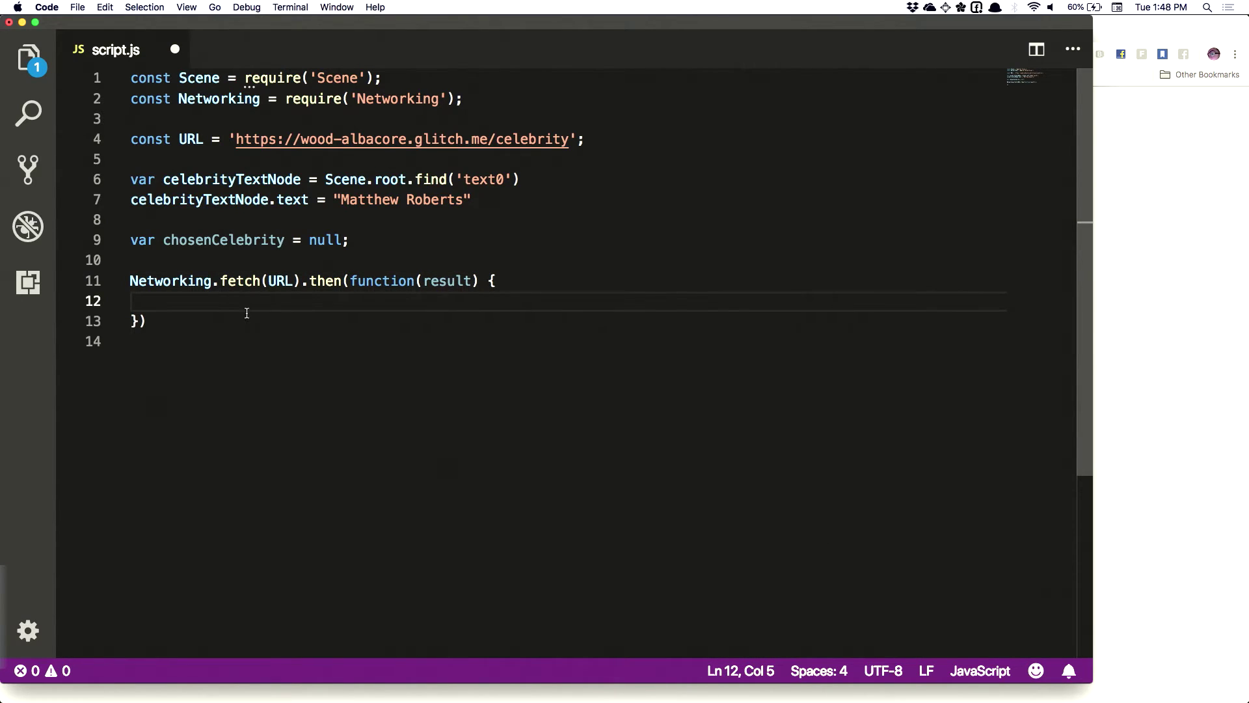
Put .then on its own indented line and add a .catch(function(error) callback below it
left_click(298, 281)
key("Return")
key("Tab")
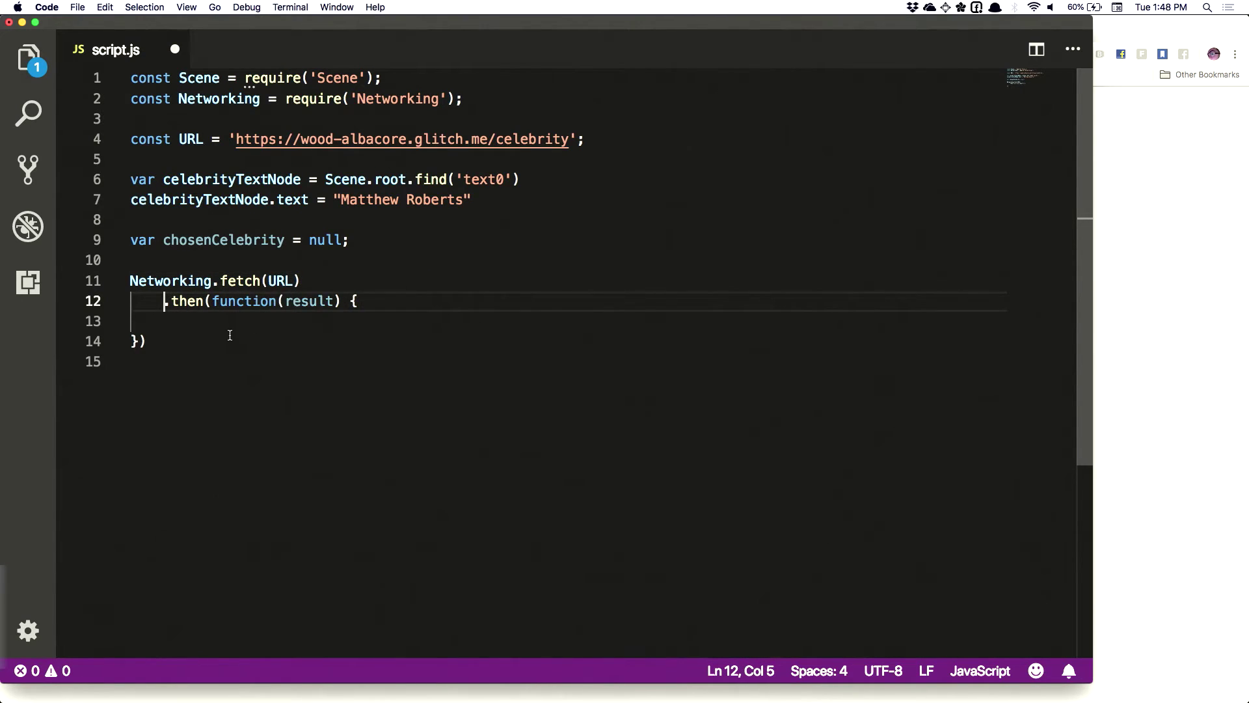
left_click(133, 339)
key("Tab")
key("End")
key("Return")
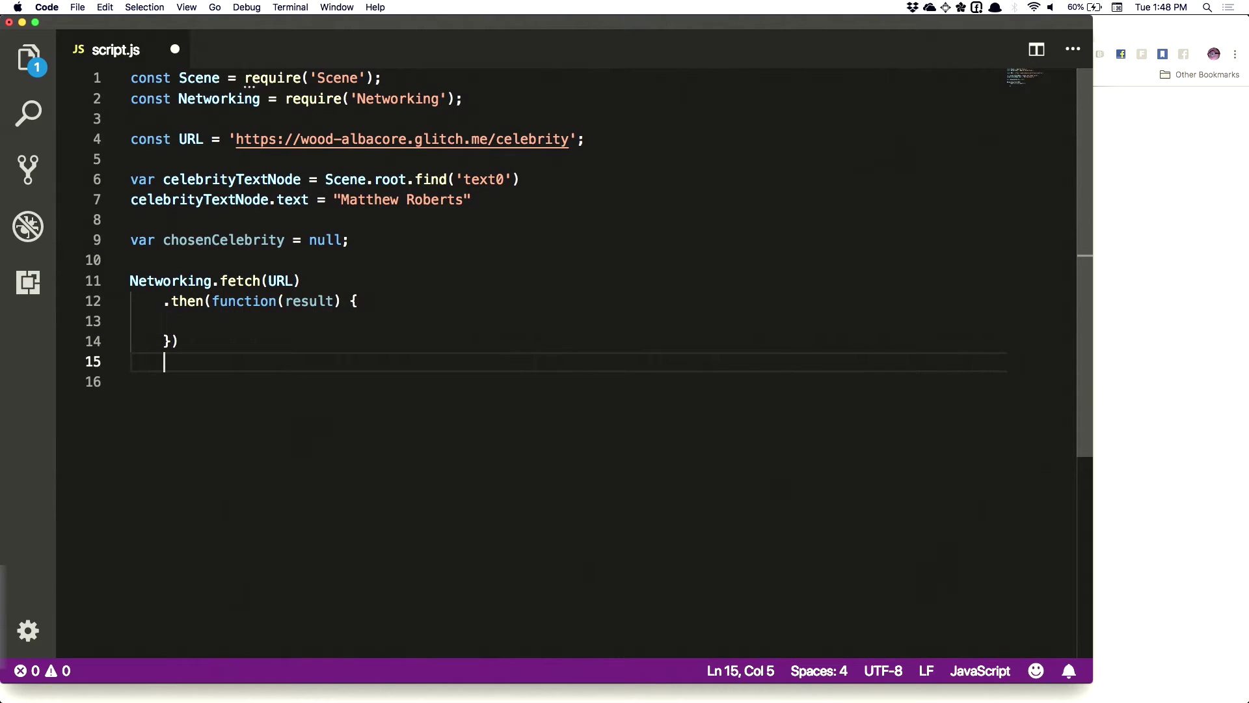
type(".actch")
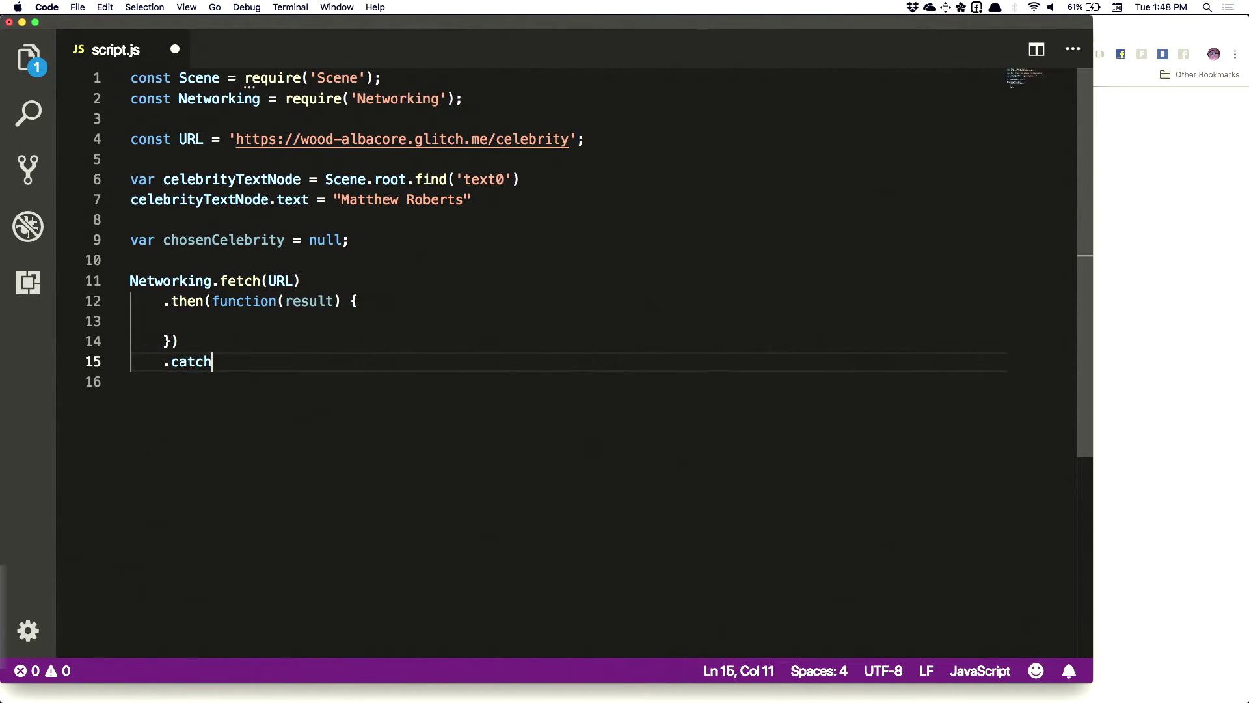
type("(function(")
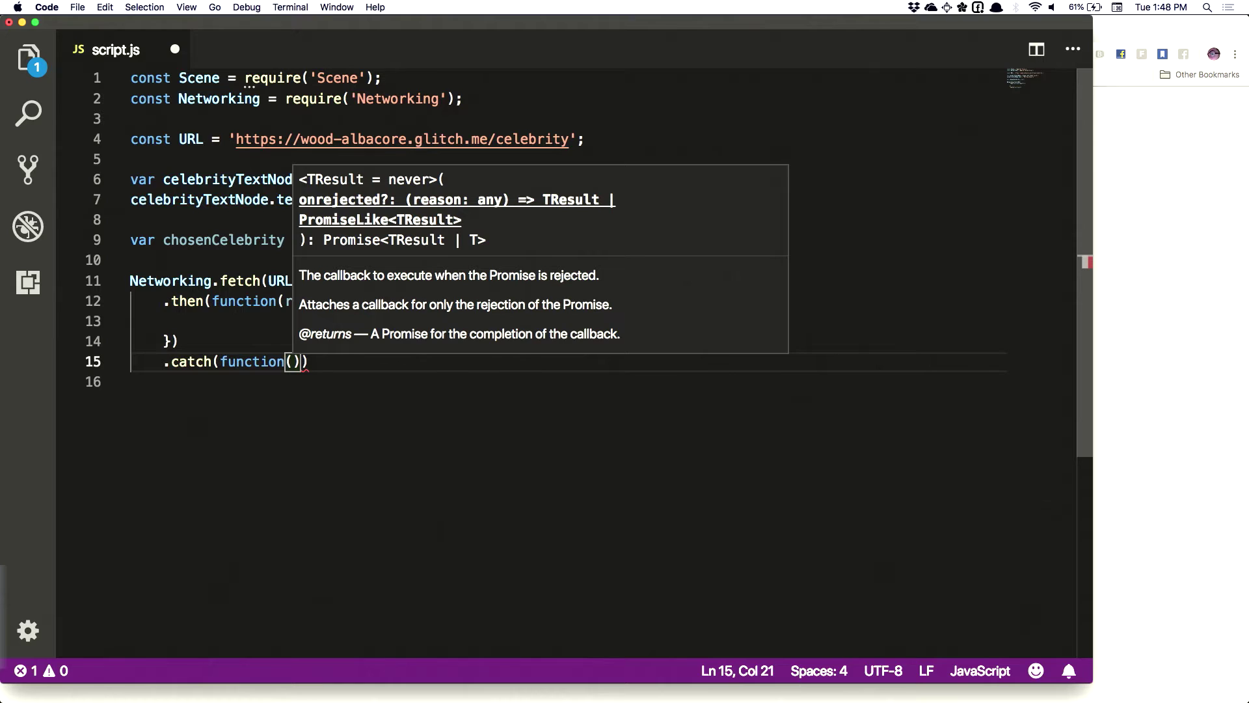
type("error")
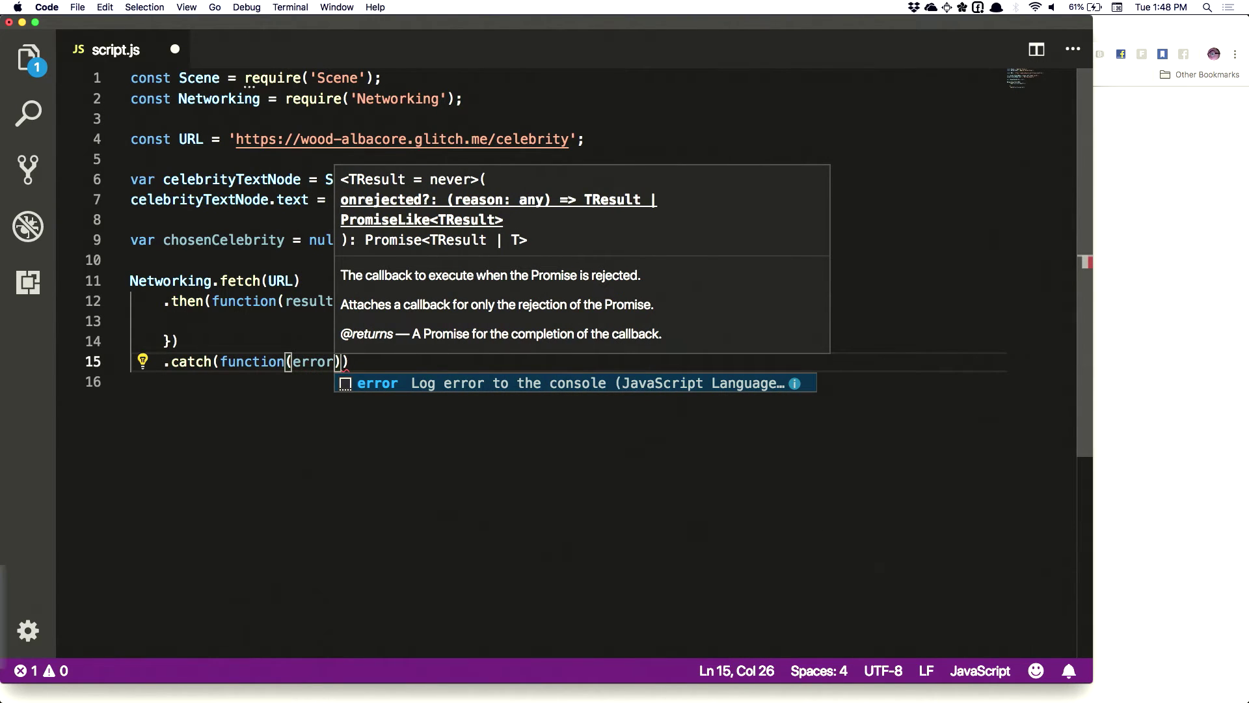
type(") {")
key("Return")
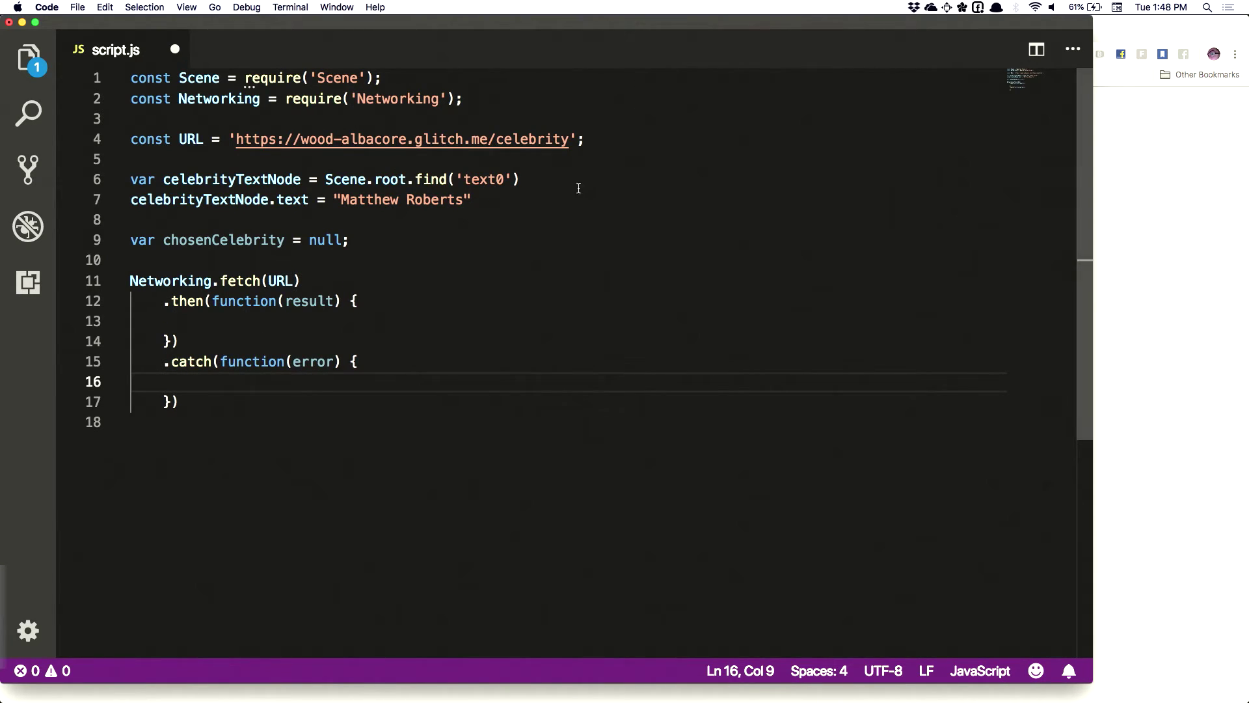
left_click(235, 321)
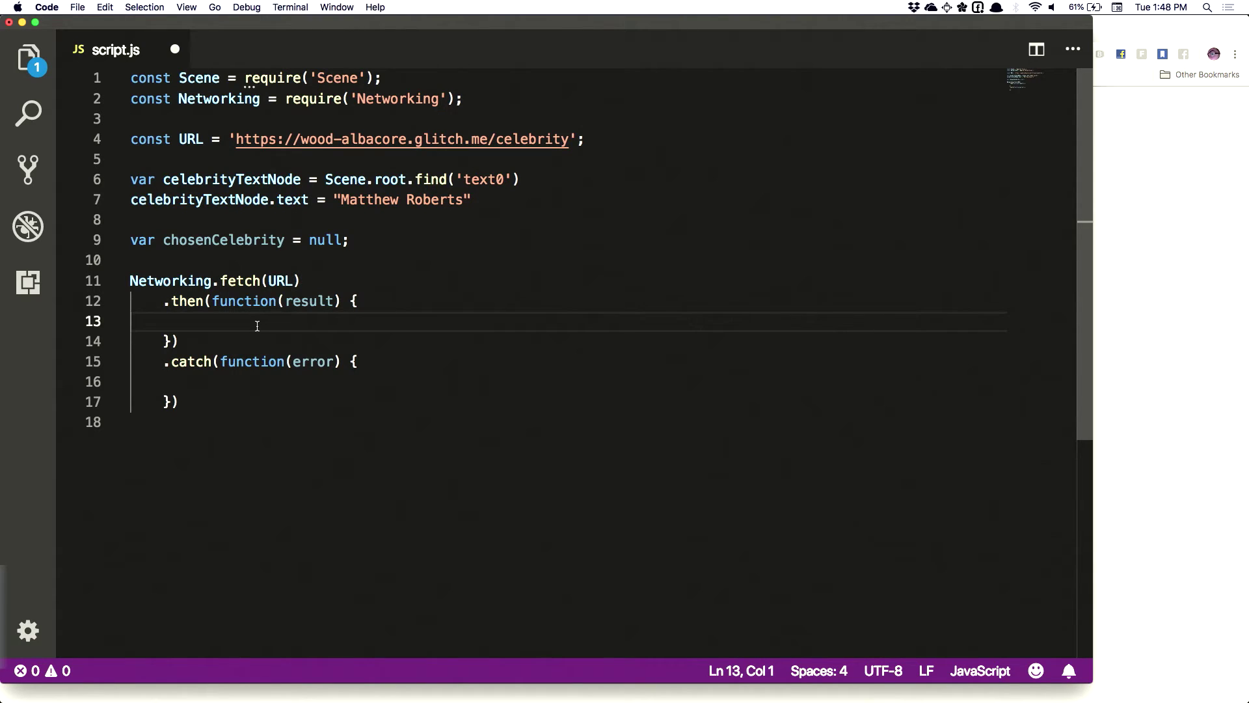
left_click_drag(163, 362, 207, 396)
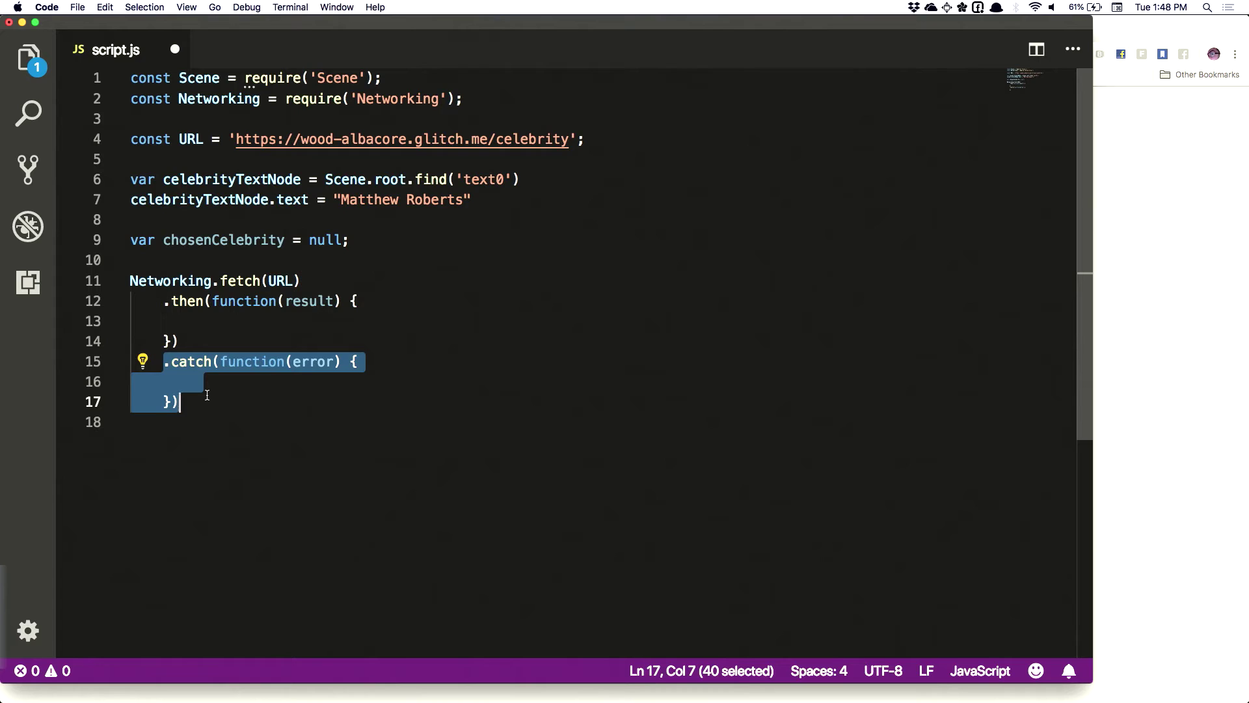
left_click(376, 242)
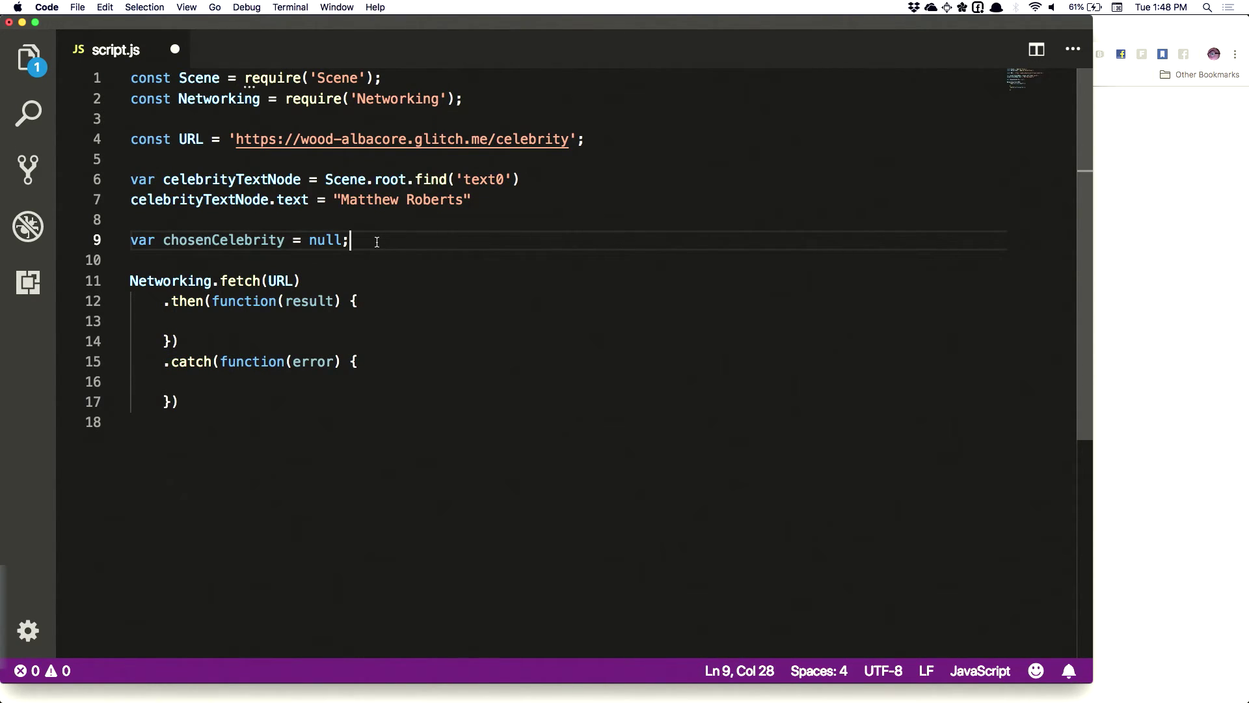
left_click(216, 319)
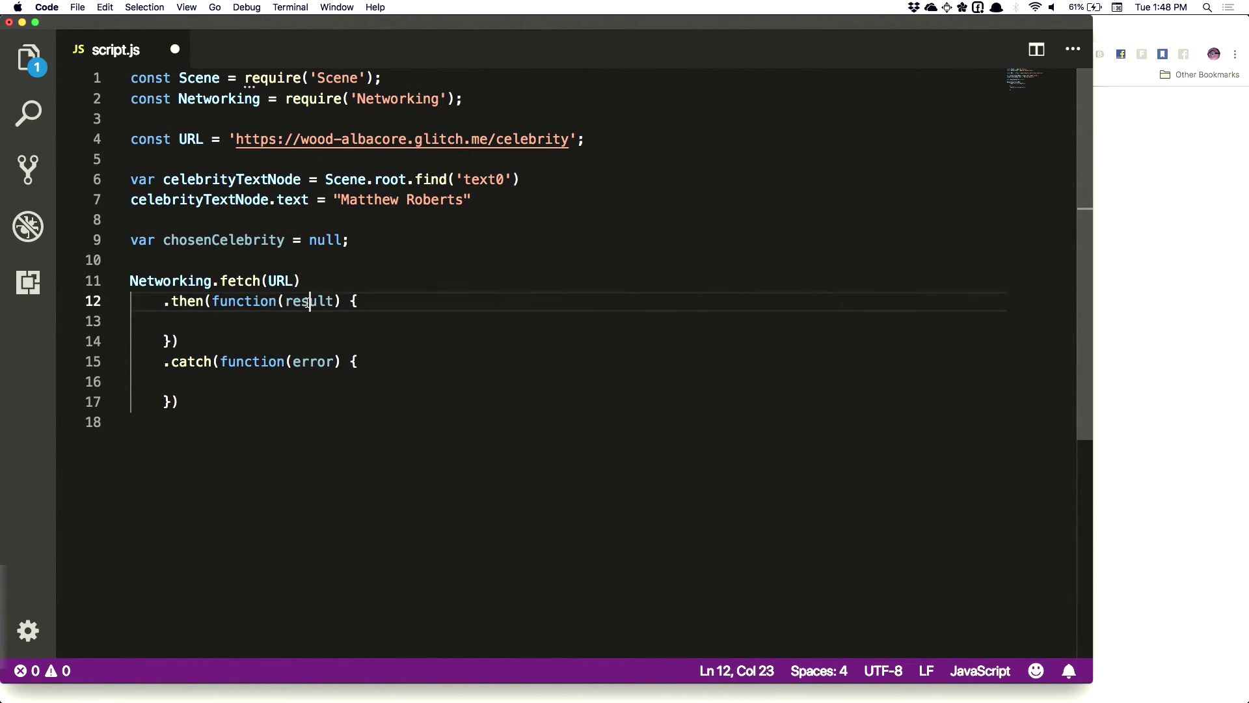
double_click(277, 300)
double_click(243, 281)
double_click(278, 301)
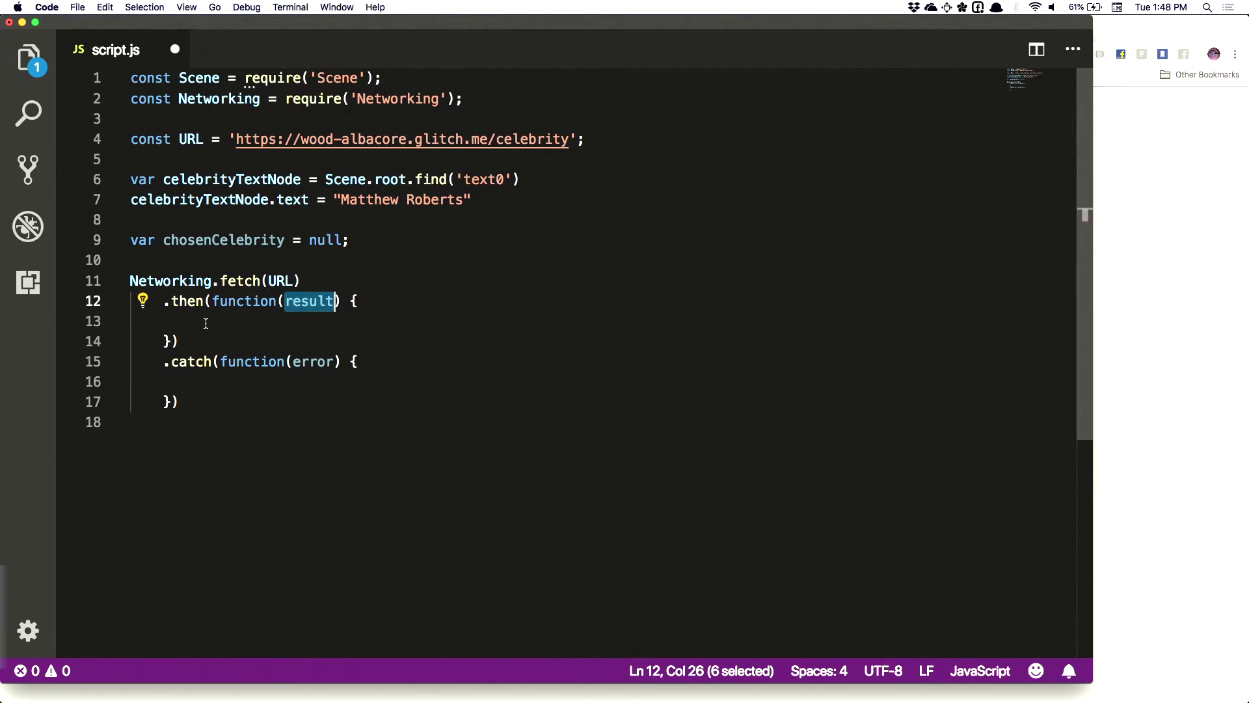
left_click(294, 322)
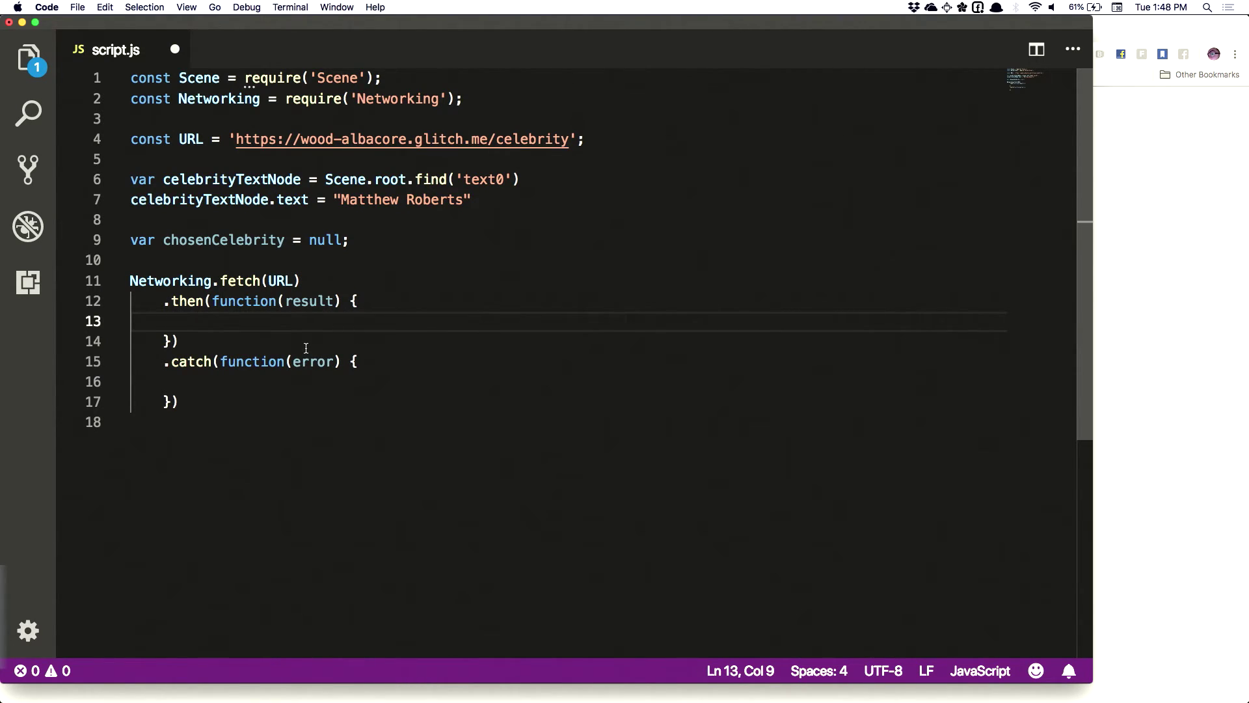
Write the if condition result.status >= 200 && result.status < 300 on line 13
type("if (")
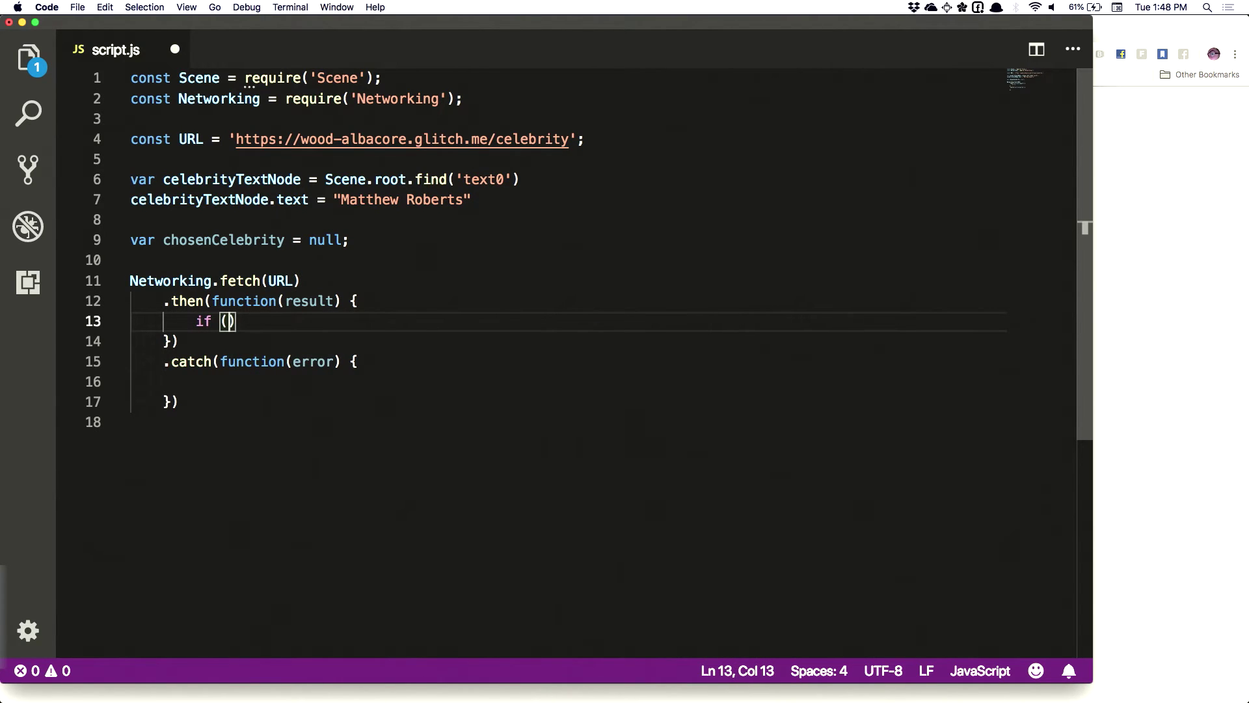
type("result.status")
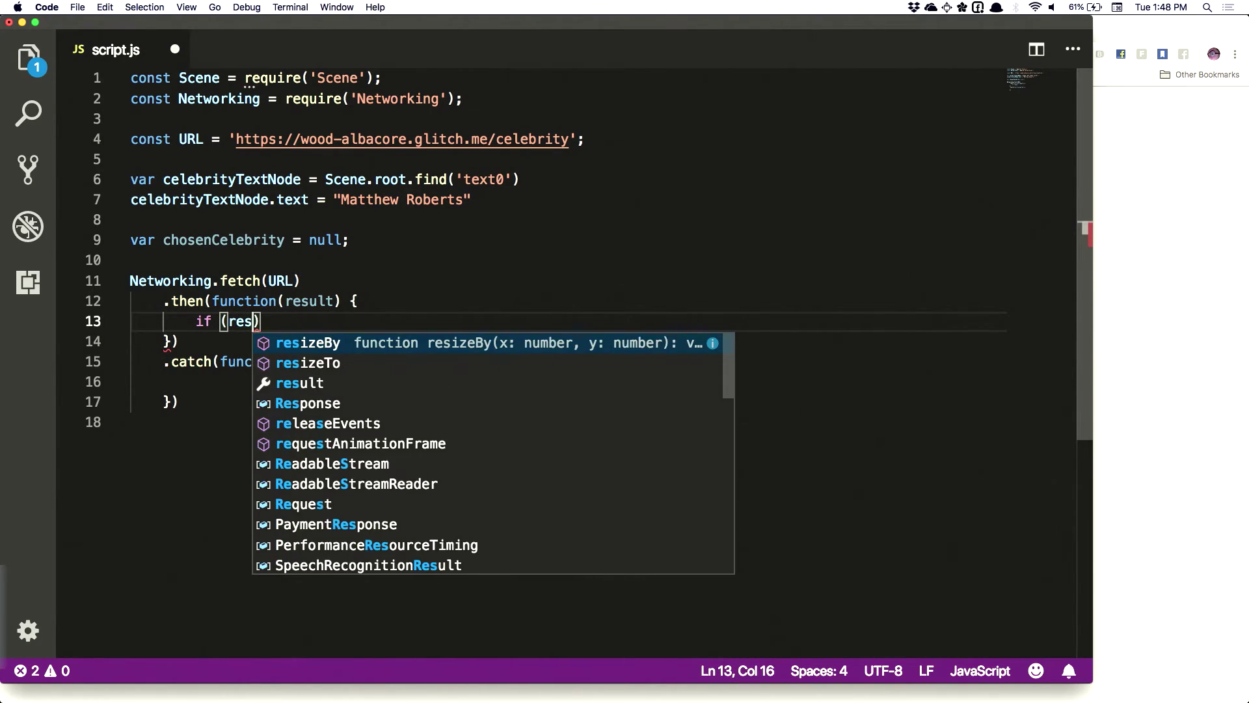
type(" ==")
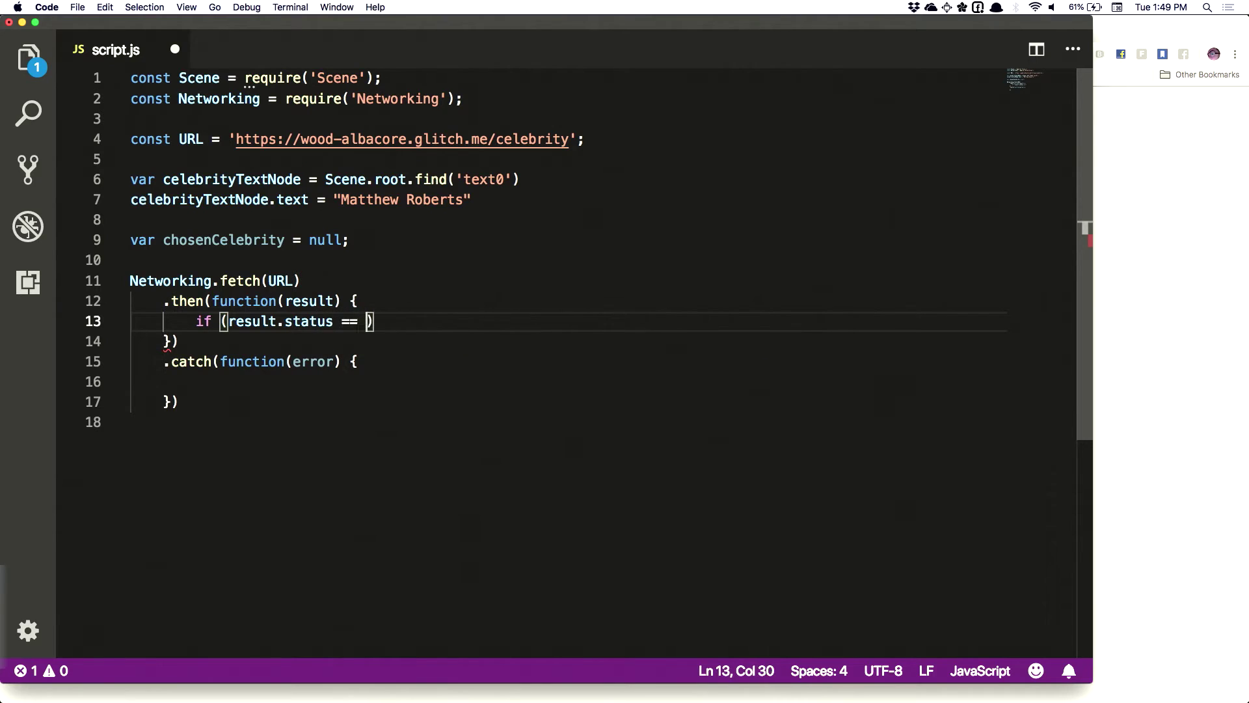
key("BackSpace")
key("BackSpace")
key("BackSpace")
type(">= 200")
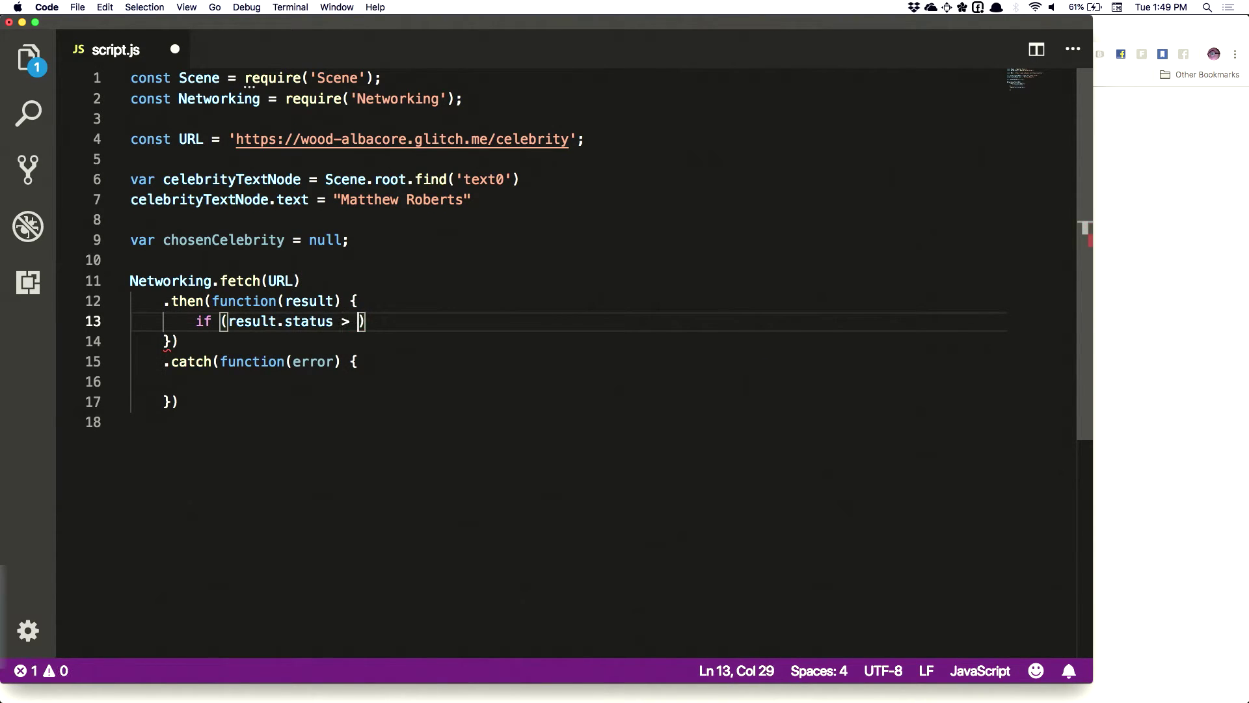
key("BackSpace")
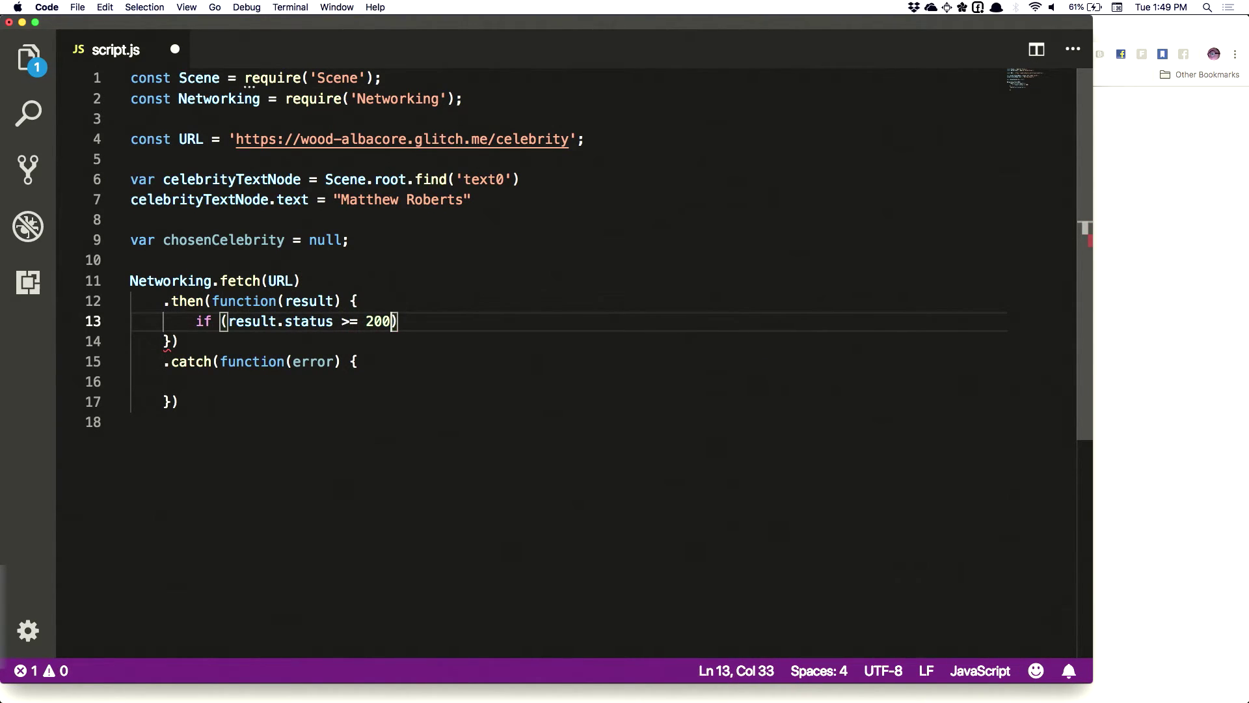
type(") ")
type("&& resul")
key("BackSpace")
key("BackSpace")
key("BackSpace")
key("BackSpace")
key("BackSpace")
type("(tr")
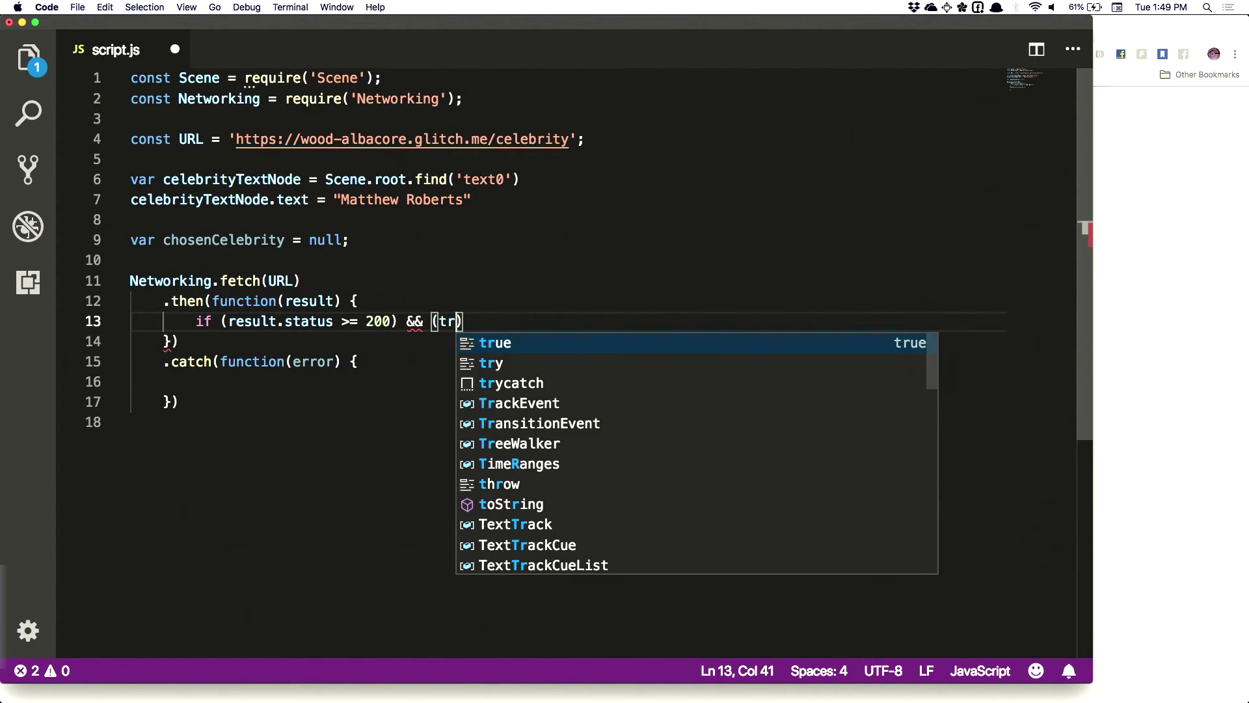
key("BackSpace")
key("BackSpace")
type("result.status >")
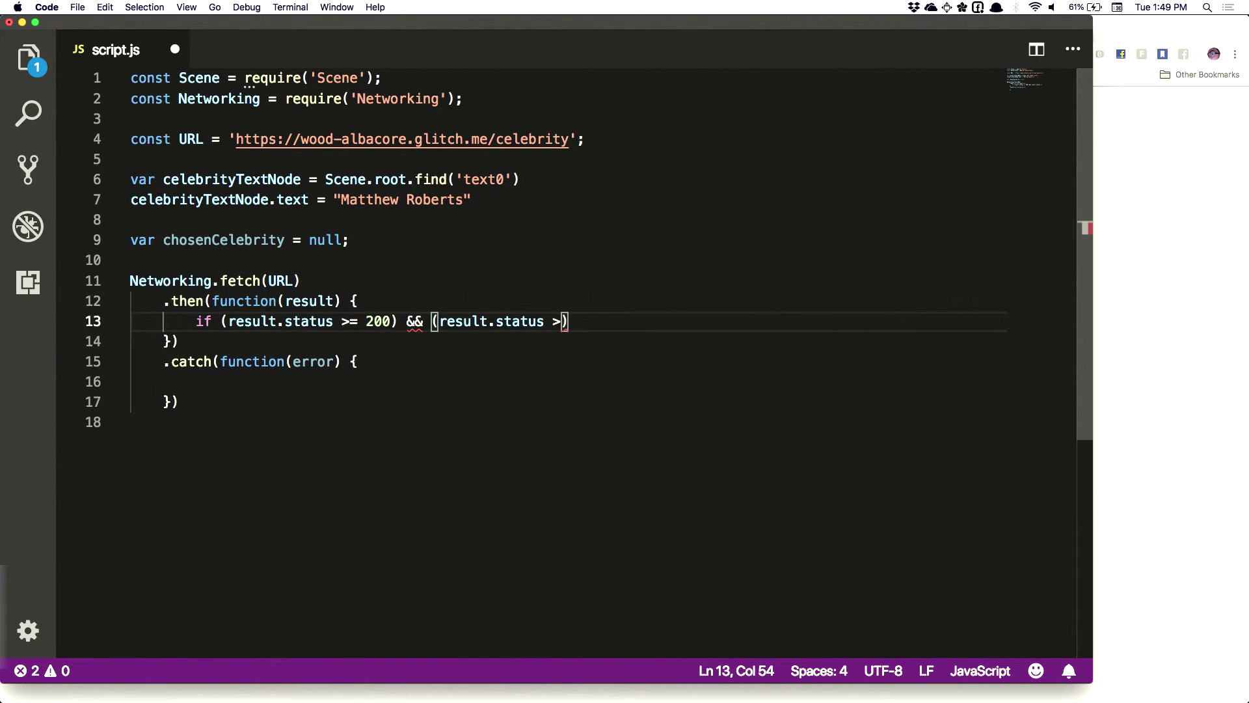
key("BackSpace")
type("< 300)")
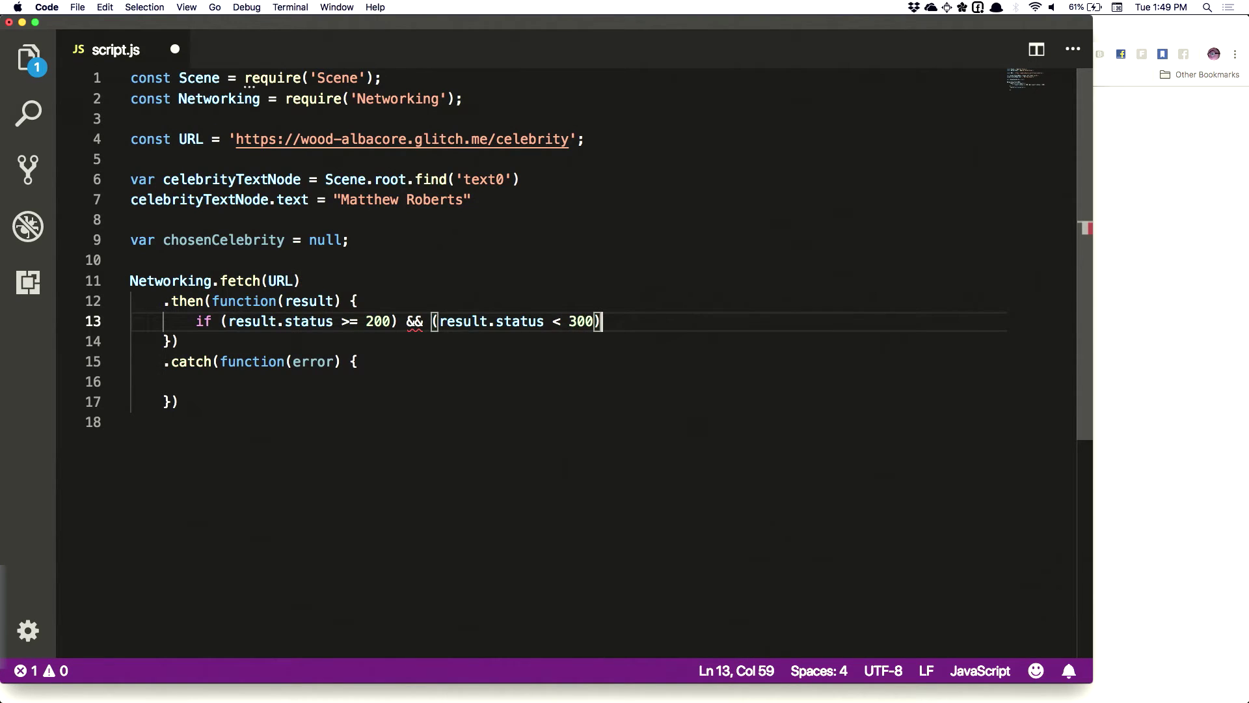
Wrap the condition in parentheses and open the empty if block body
left_click(219, 323)
type("(")
key("End")
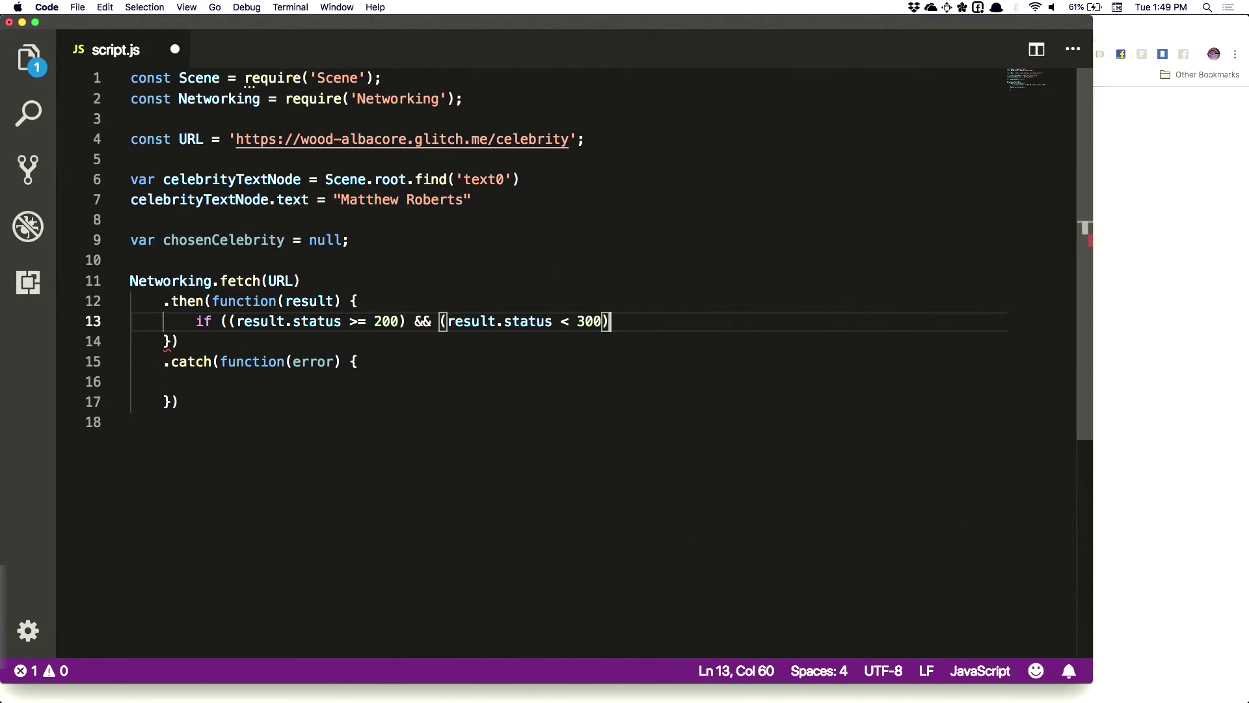
type(") {")
key("Return")
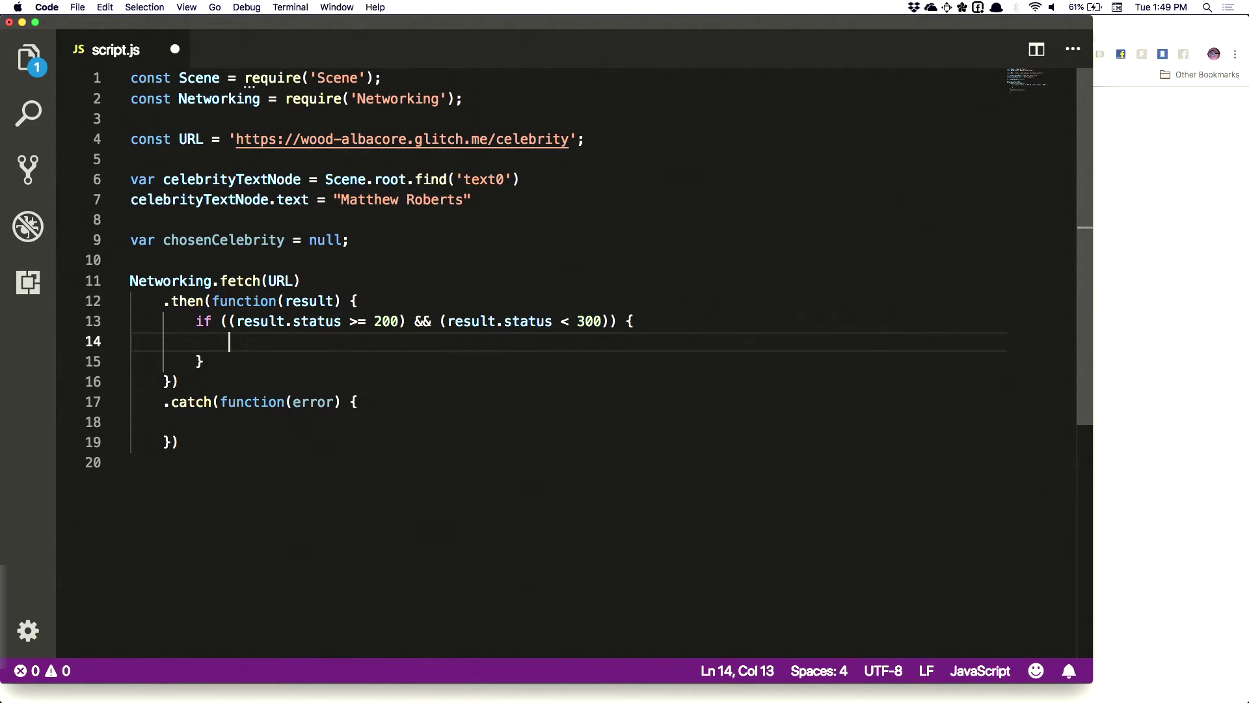
Add return result.json(); inside the if block and save the script
type("retu")
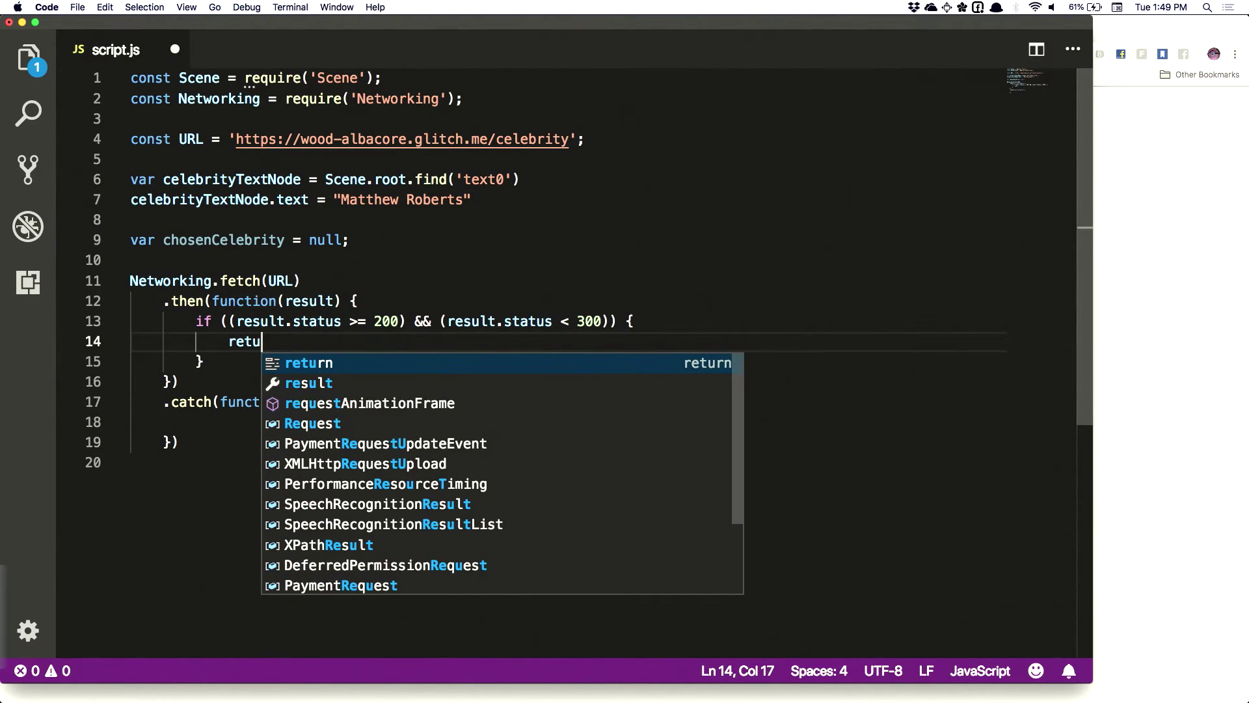
type("rn result")
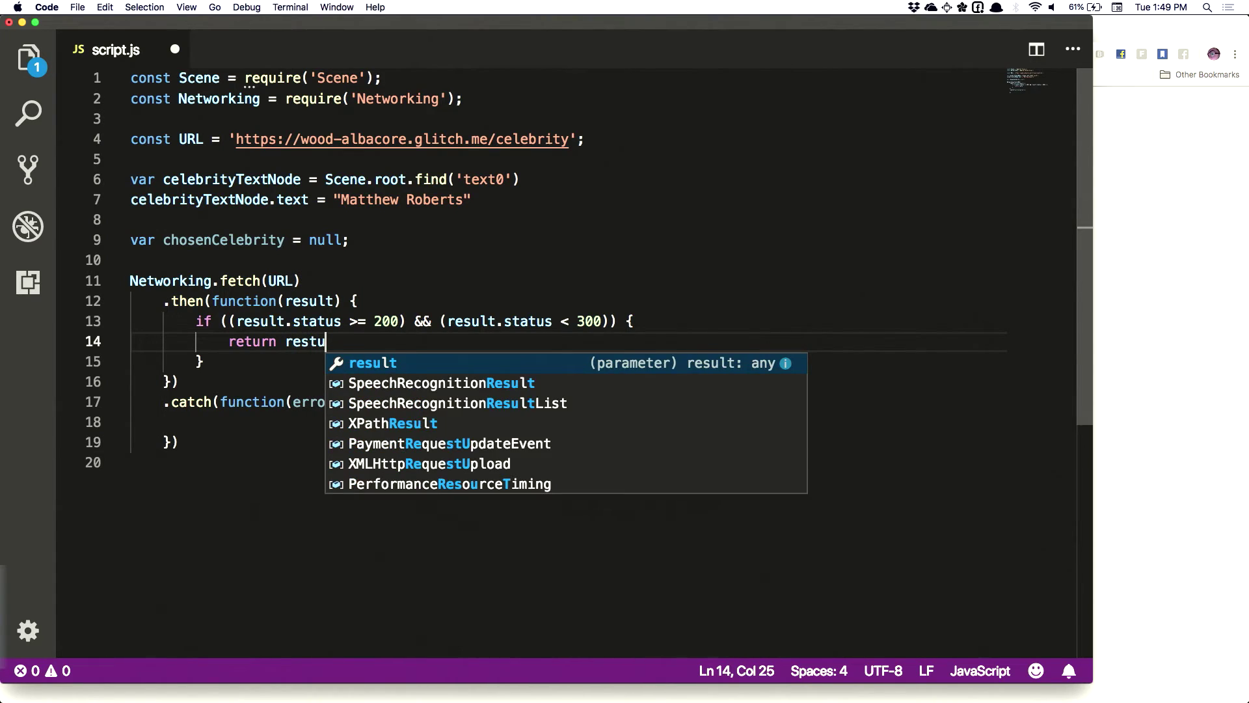
type(".json();")
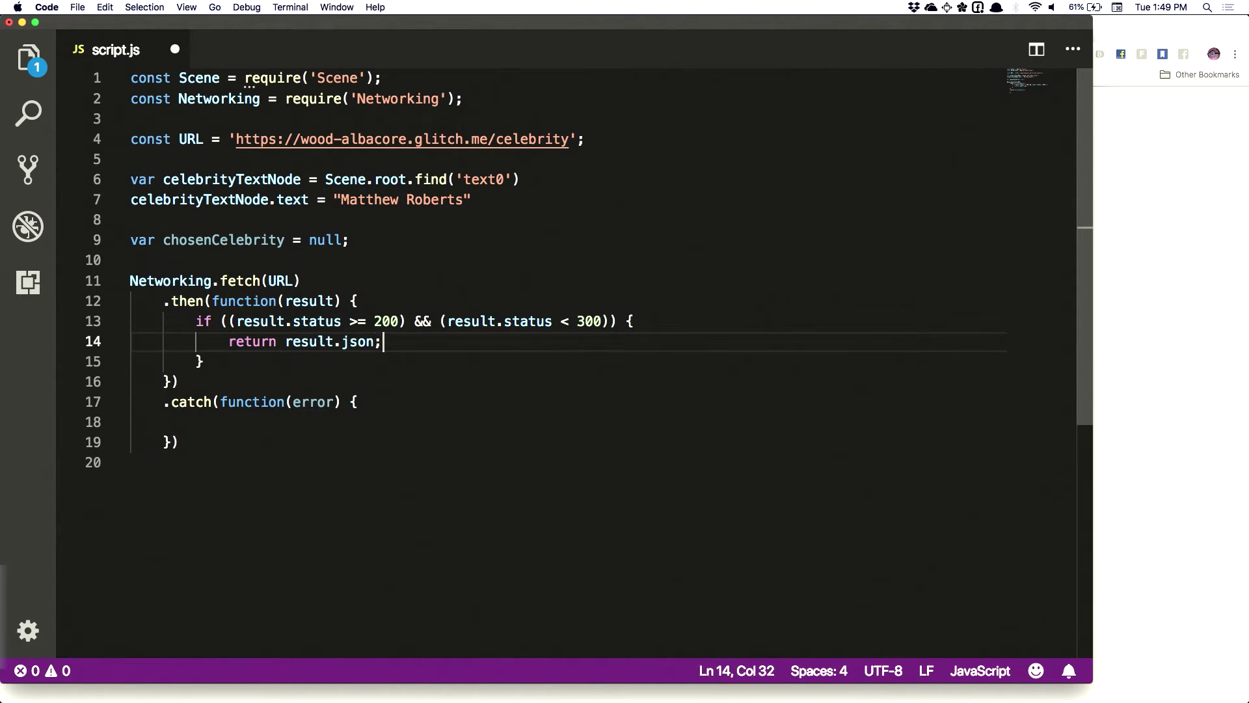
key("super+s")
key("super+Tab")
left_click_drag(143, 97, 2, 98)
key("super+Tab")
Add an empty else block after the status-check if block
left_click(241, 372)
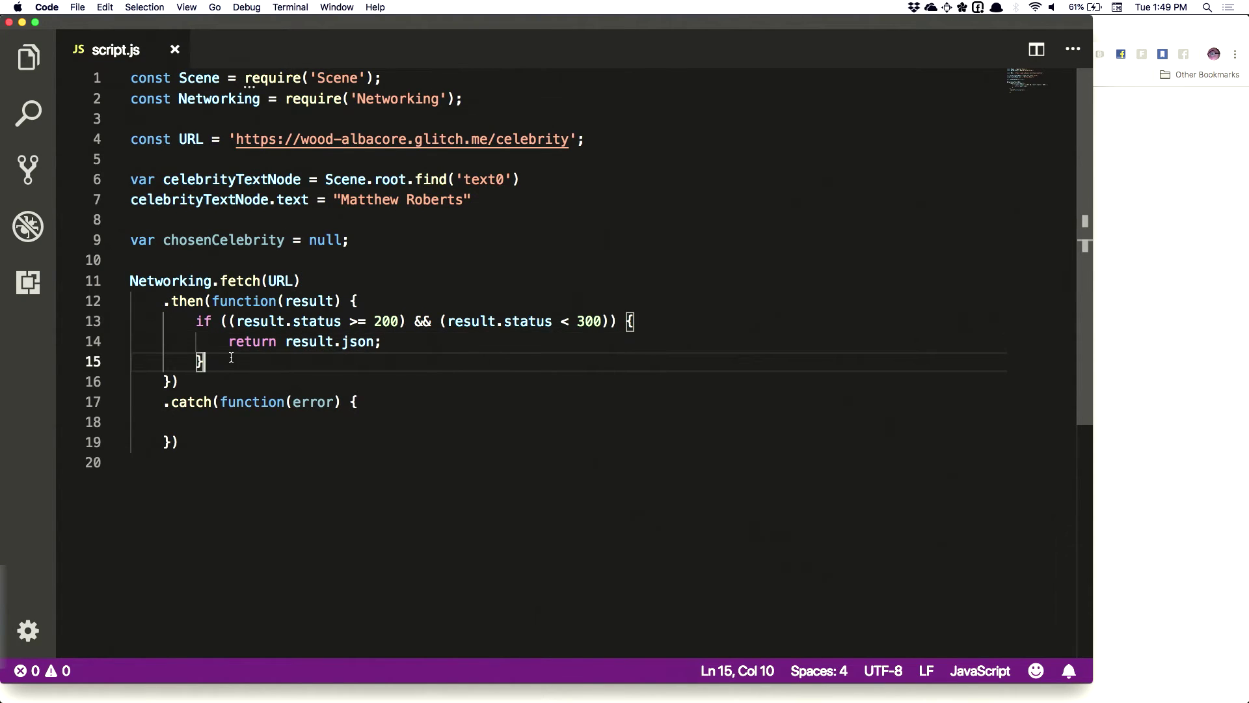
type("else {")
key("Return")
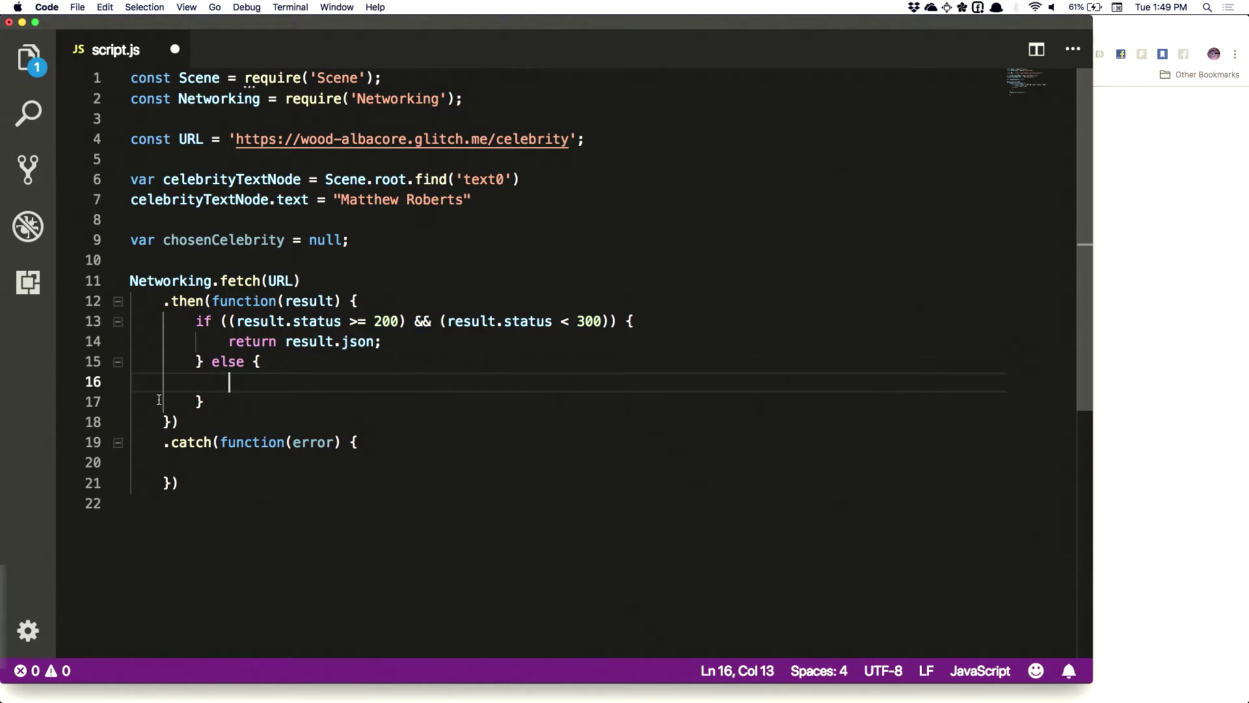
left_click(185, 422)
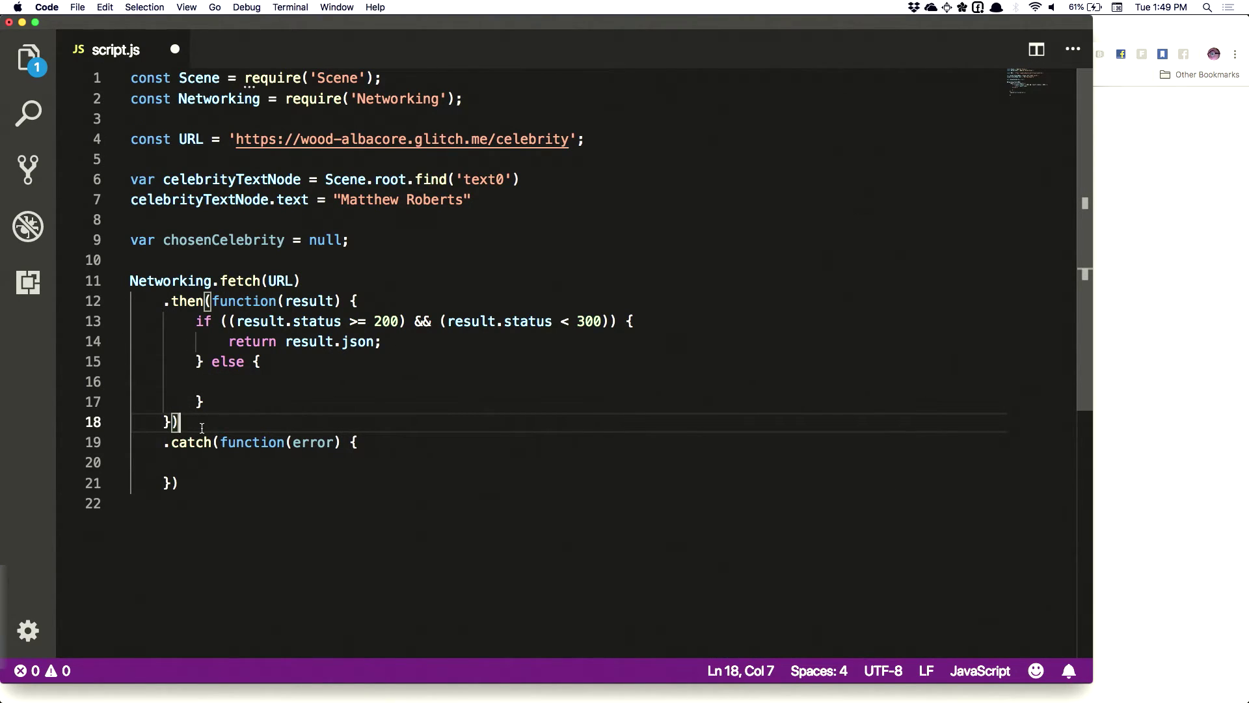
left_click(228, 384)
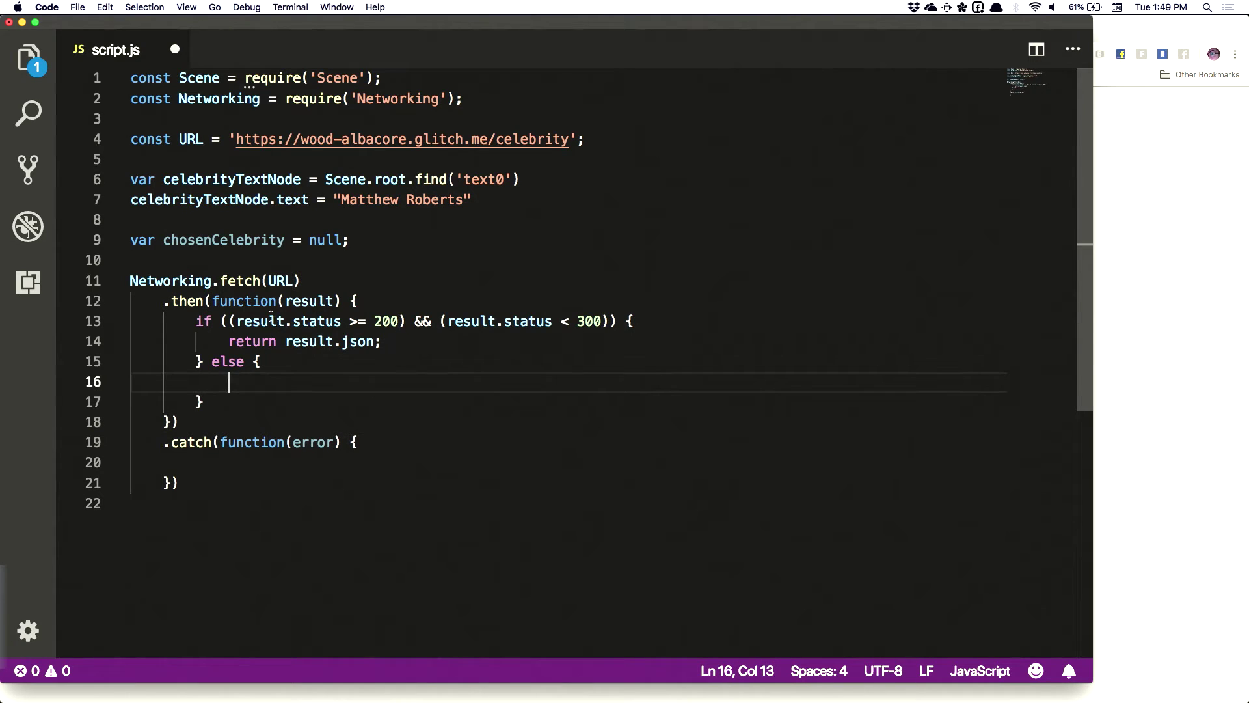
left_click_drag(236, 321, 609, 319)
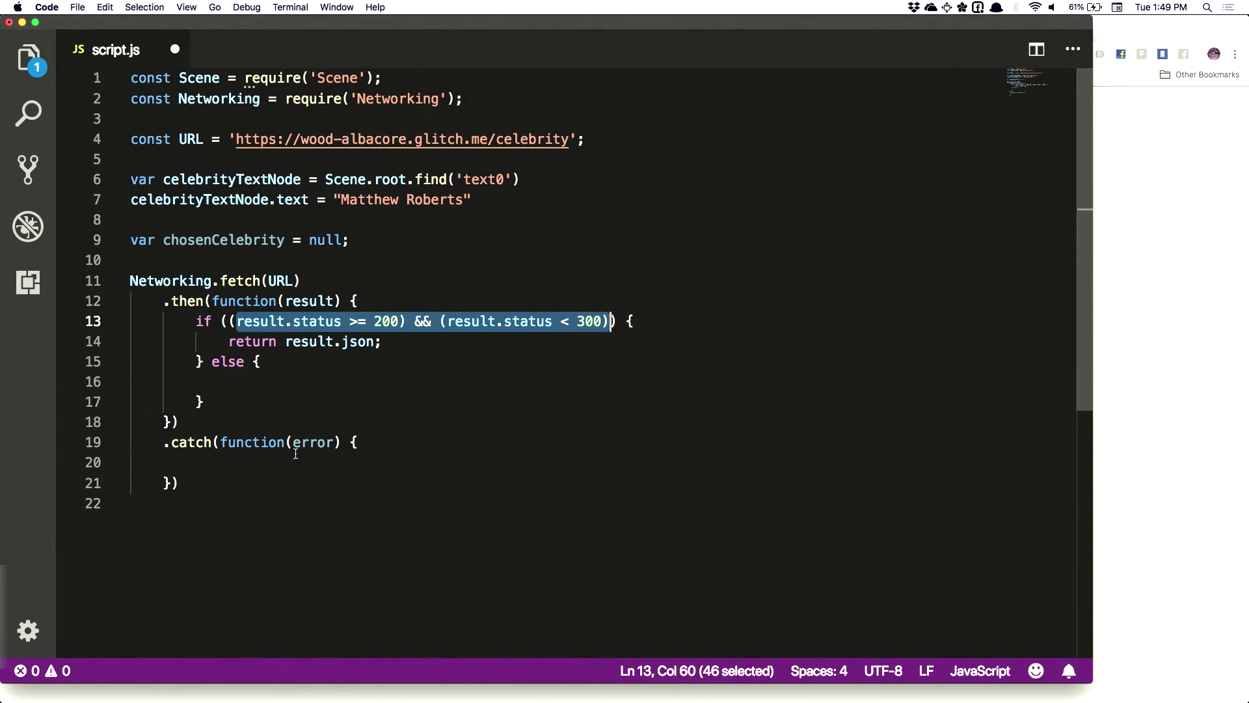
left_click(229, 384)
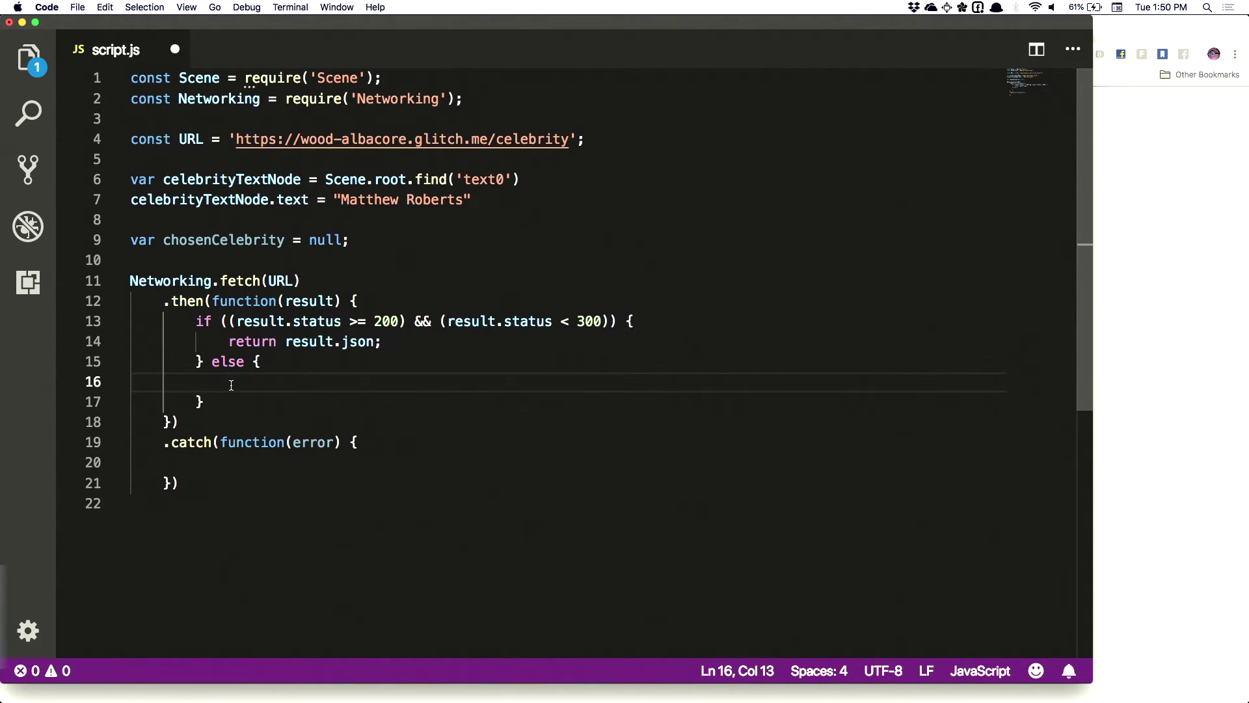
In the else block, write throw new Error('HTTP Status Code: ' + result.status);
type("thr")
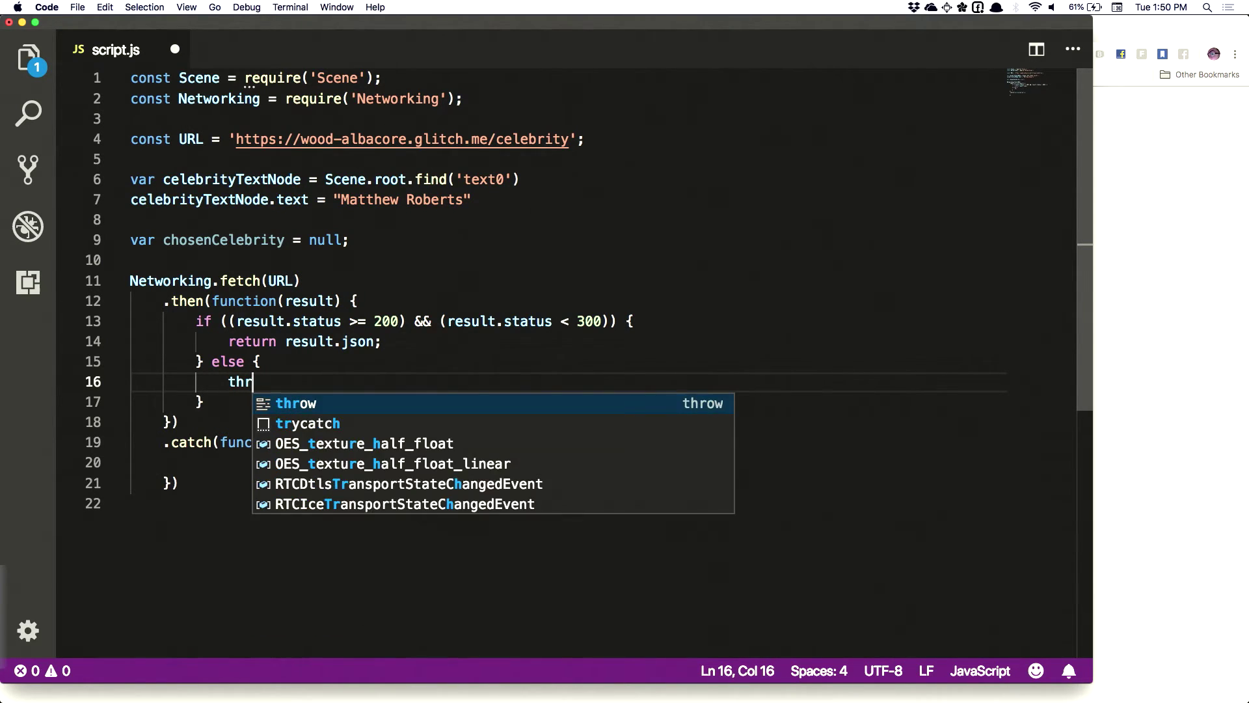
type("ow new Error('")
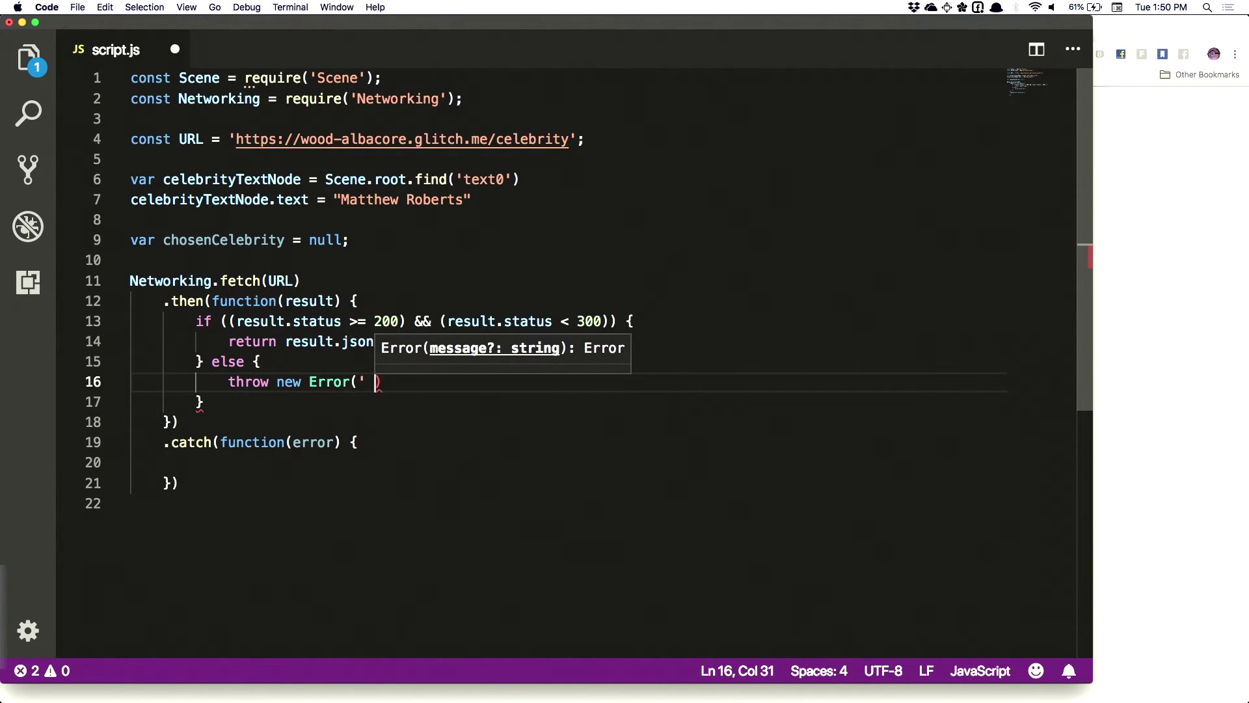
key("BackSpace")
type("HTTP Sta")
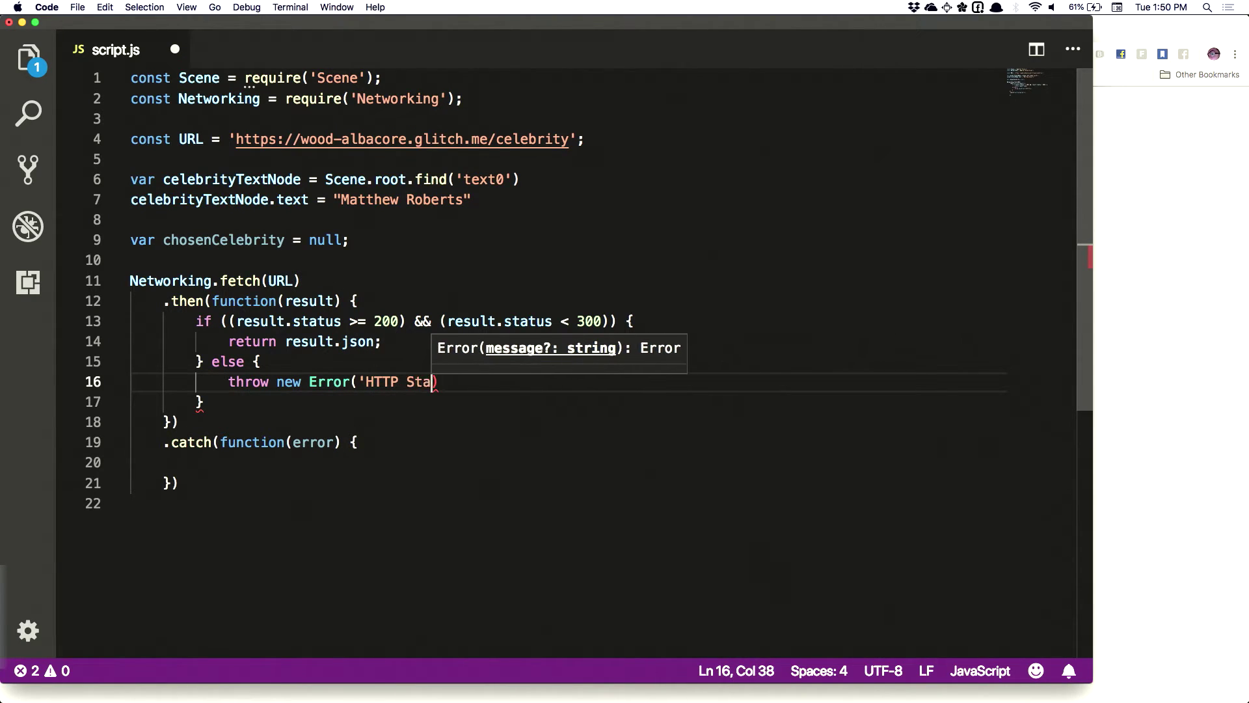
type("tus C")
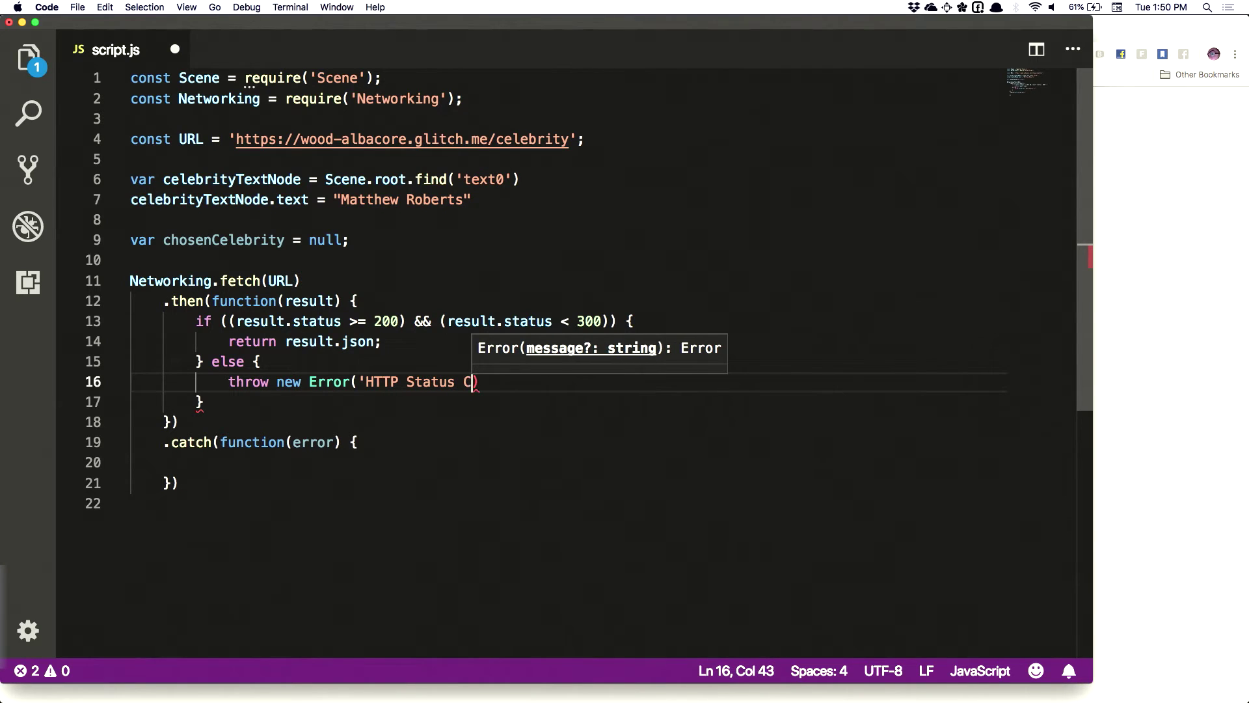
type("ode': ")
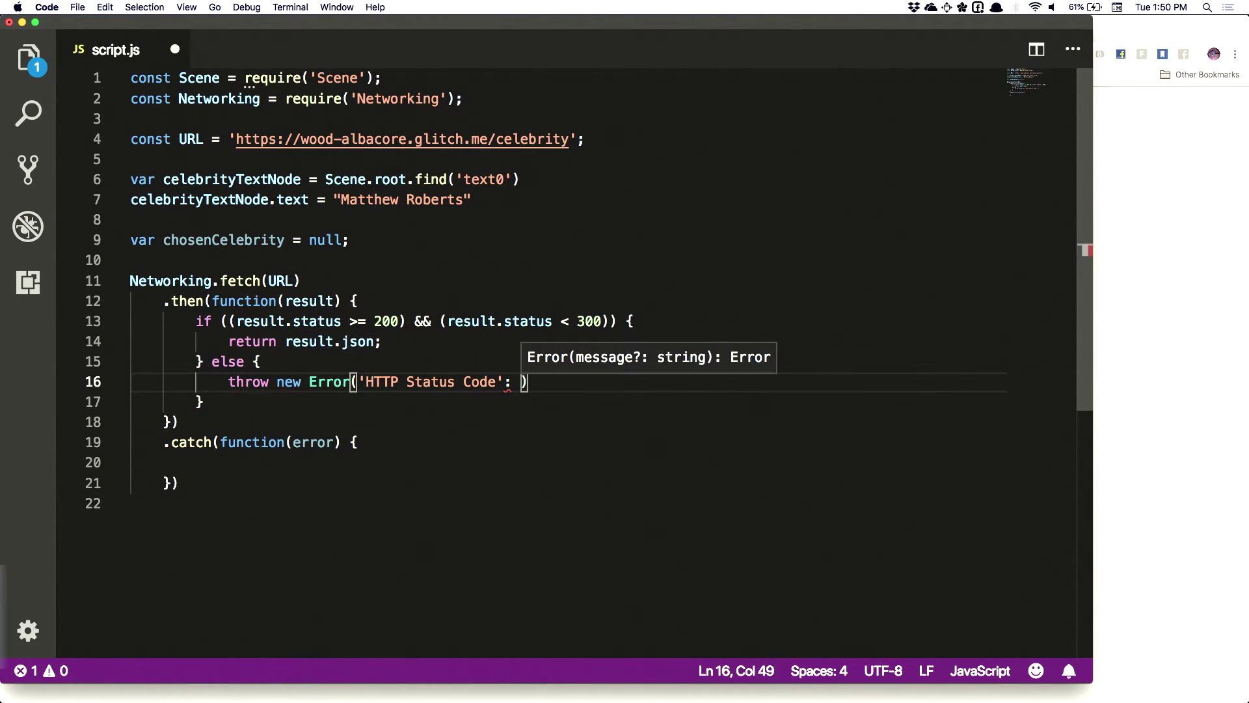
type("result.stat")
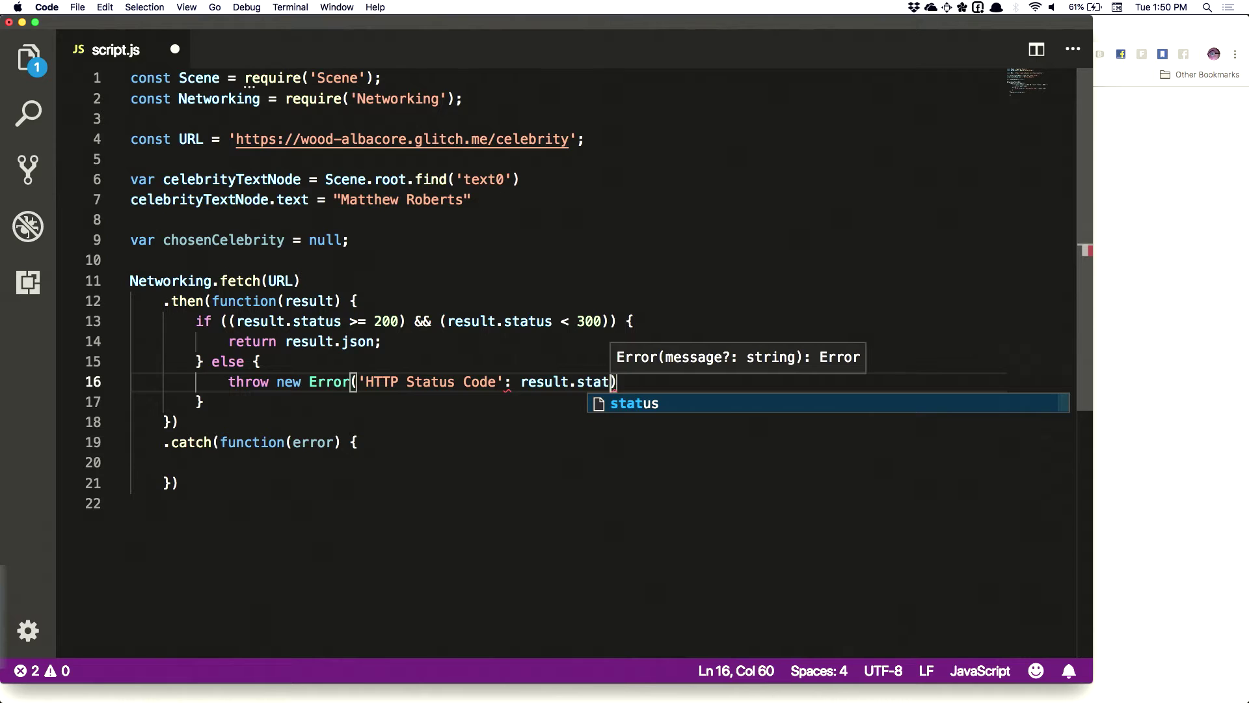
type("us")
left_click(499, 382)
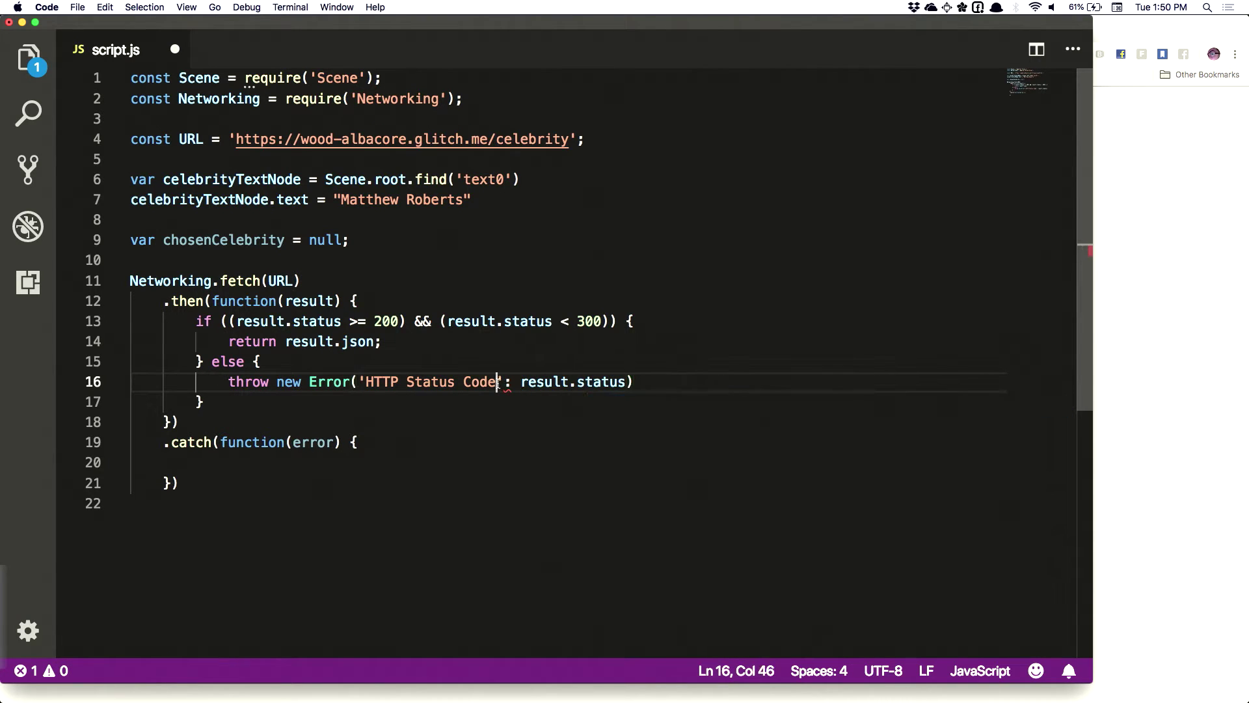
type(":")
key("Right")
key("Delete")
type("+")
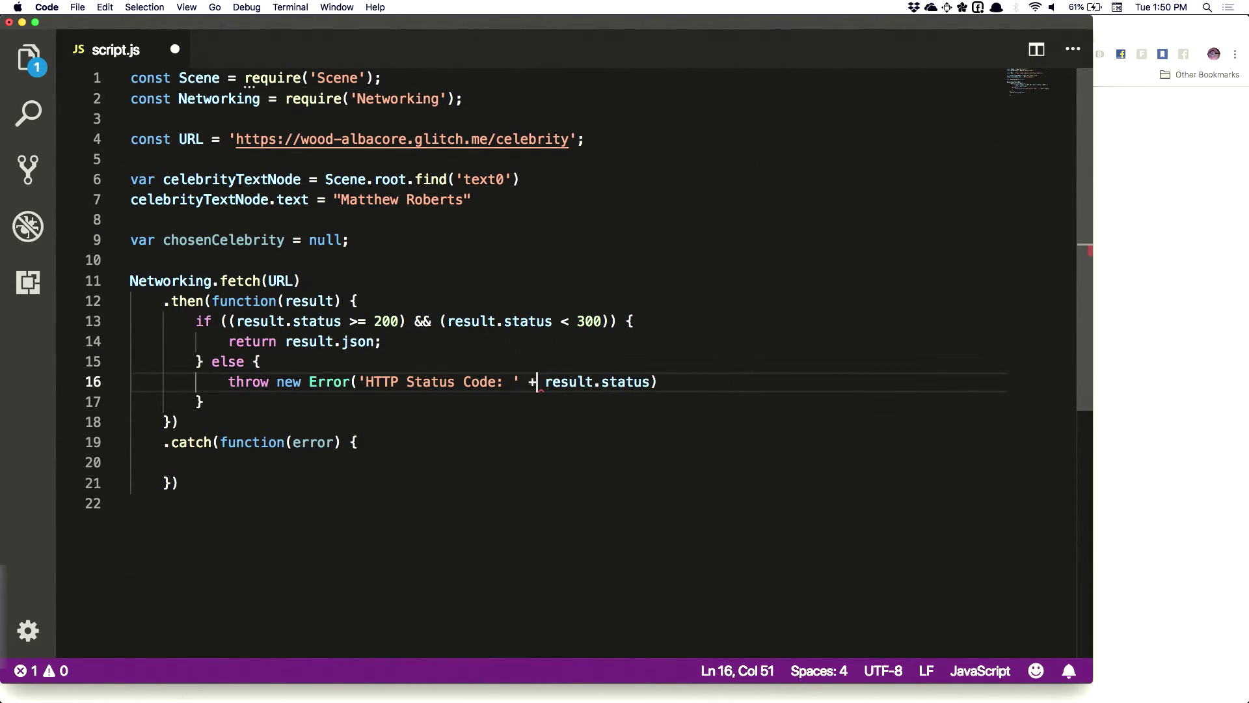
left_click(657, 382)
type(";")
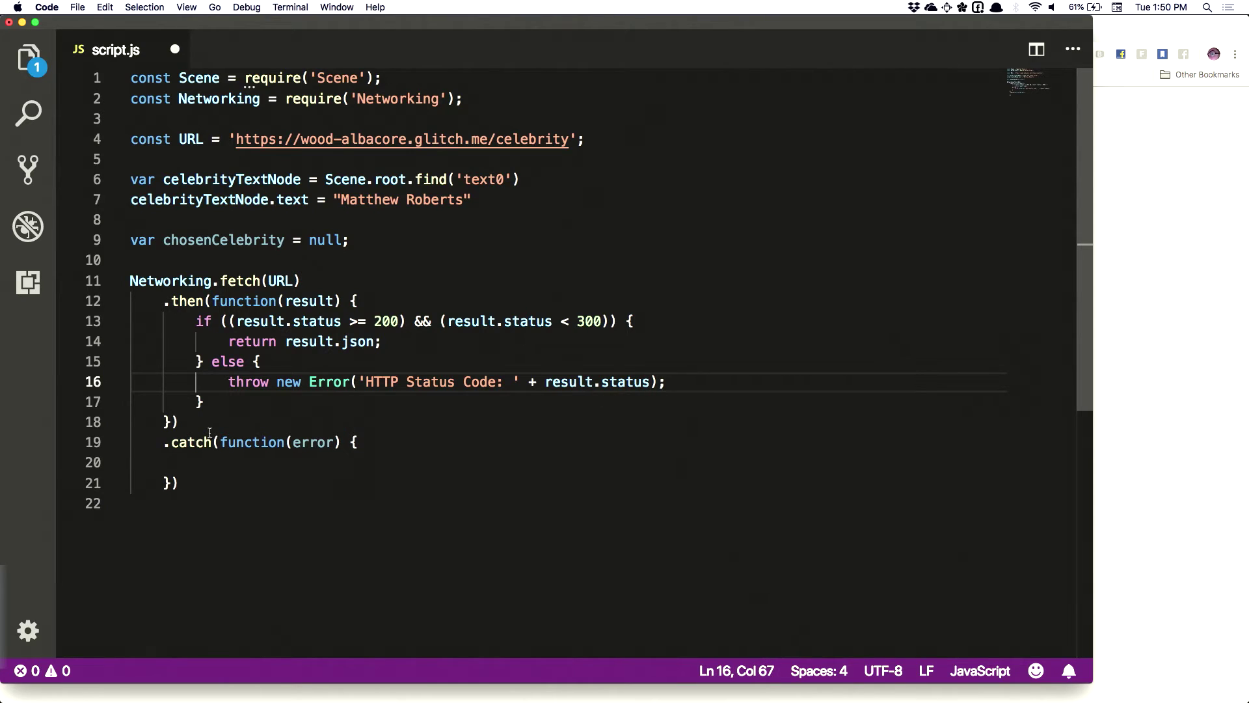
left_click_drag(228, 382, 707, 391)
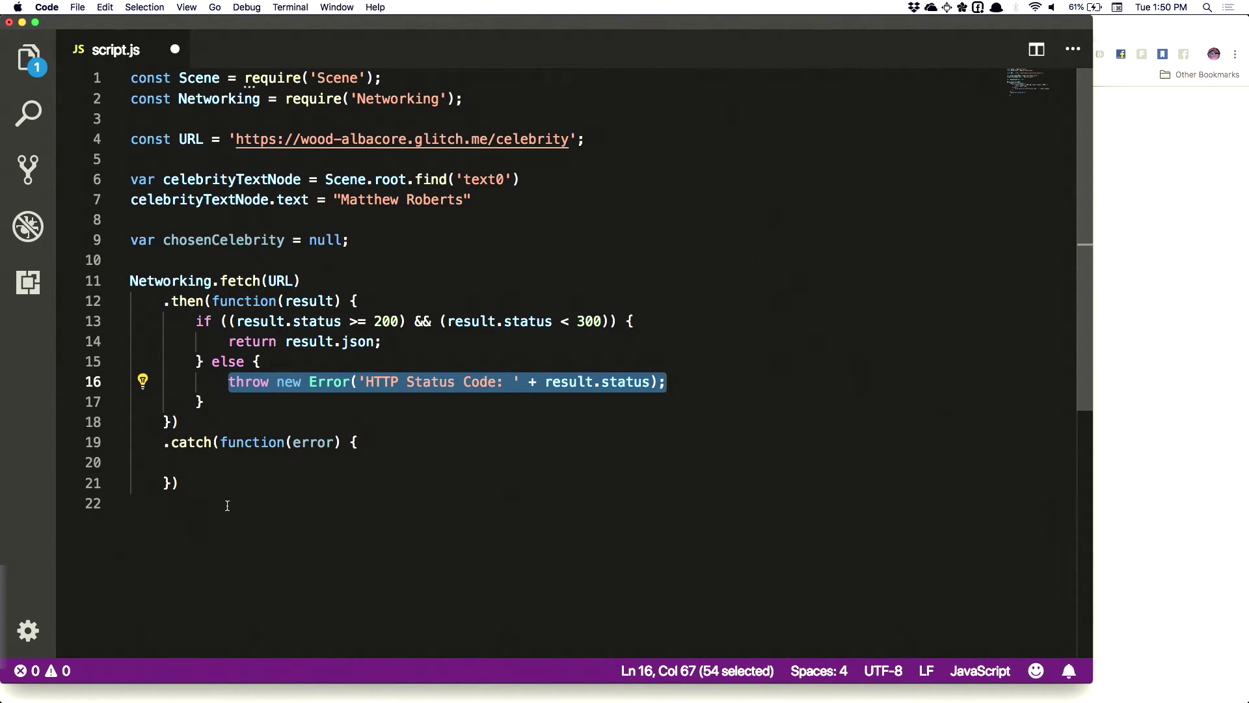
left_click(214, 403)
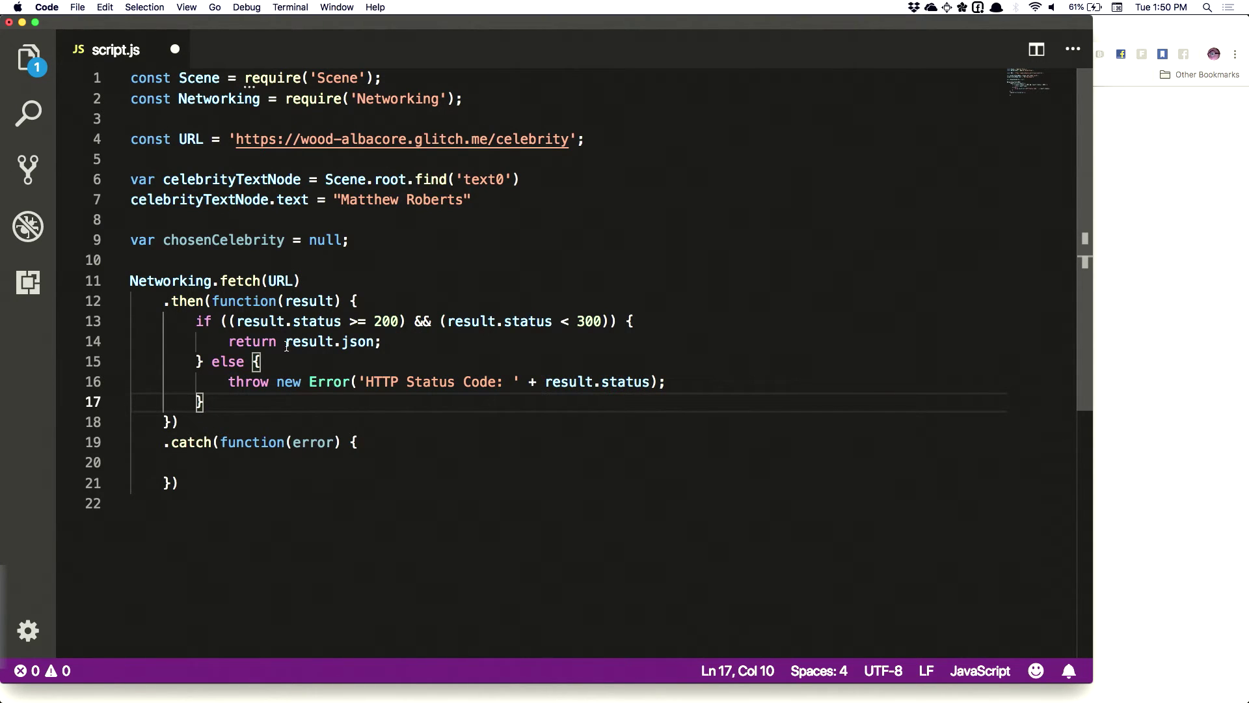
left_click_drag(229, 341, 383, 341)
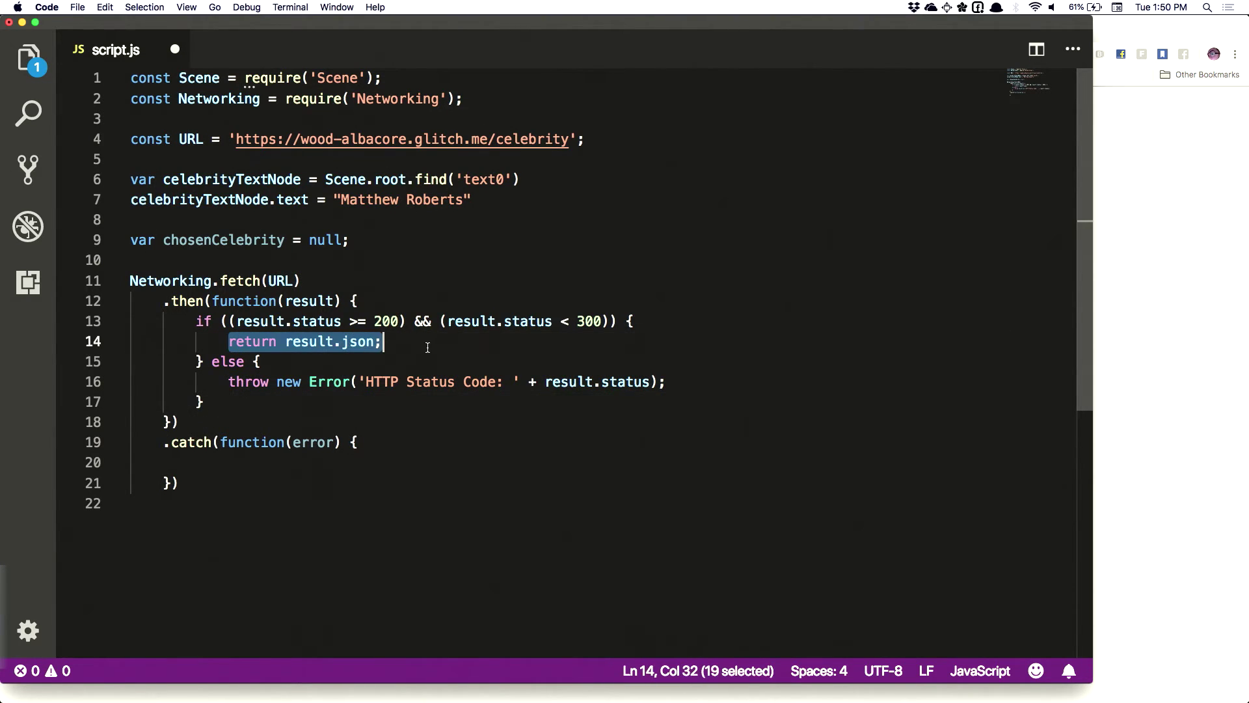
left_click(185, 428)
Chain a new .then(function (json) { handler after the first then block
key("Return")
type(".then")
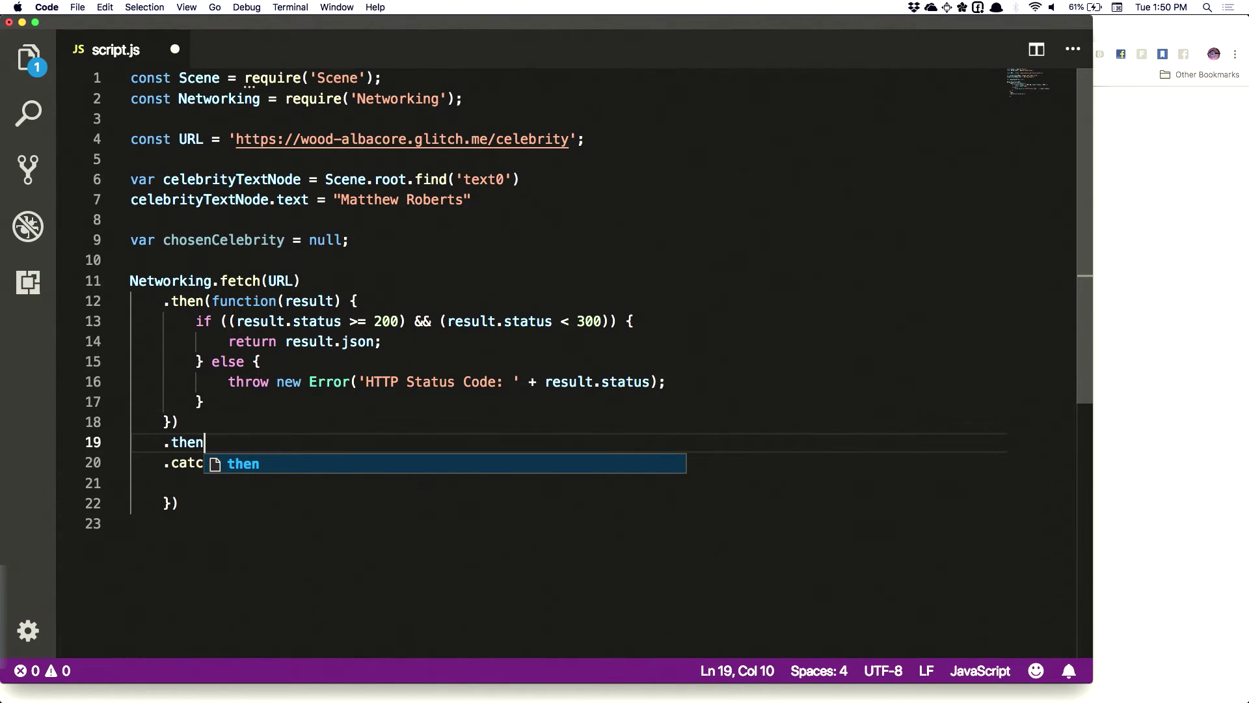
key("BackSpace")
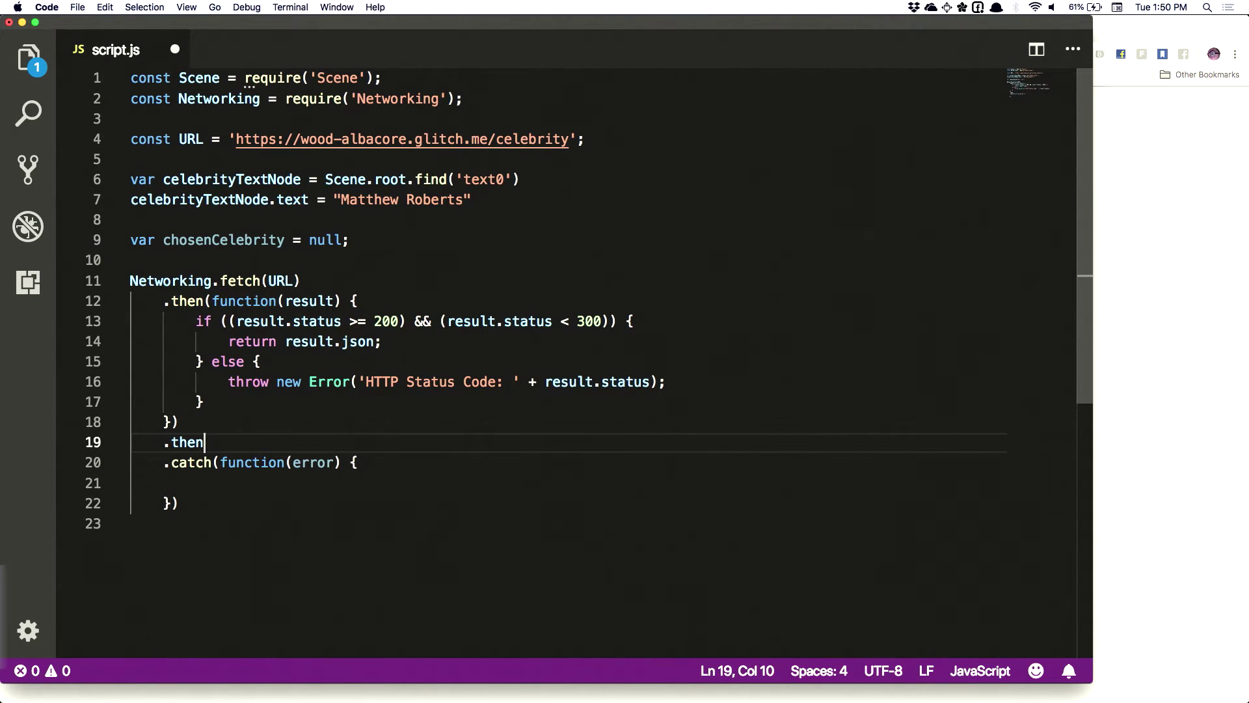
type("(function ")
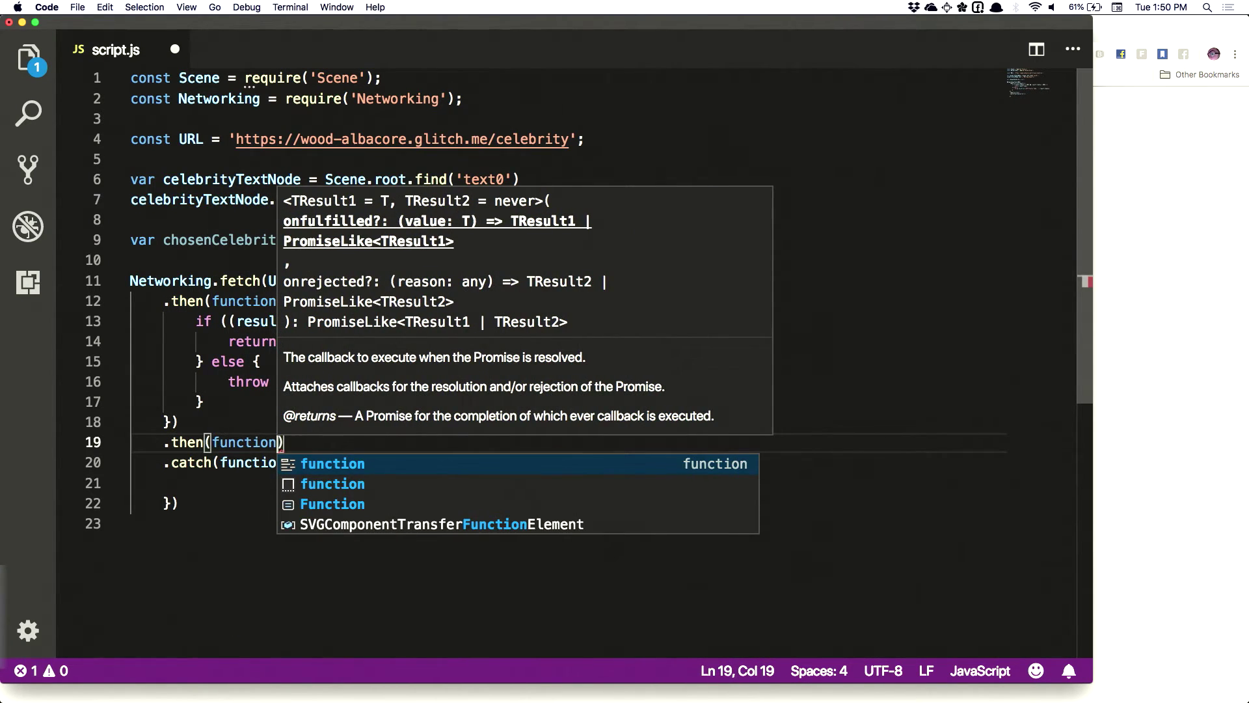
type("(json) {")
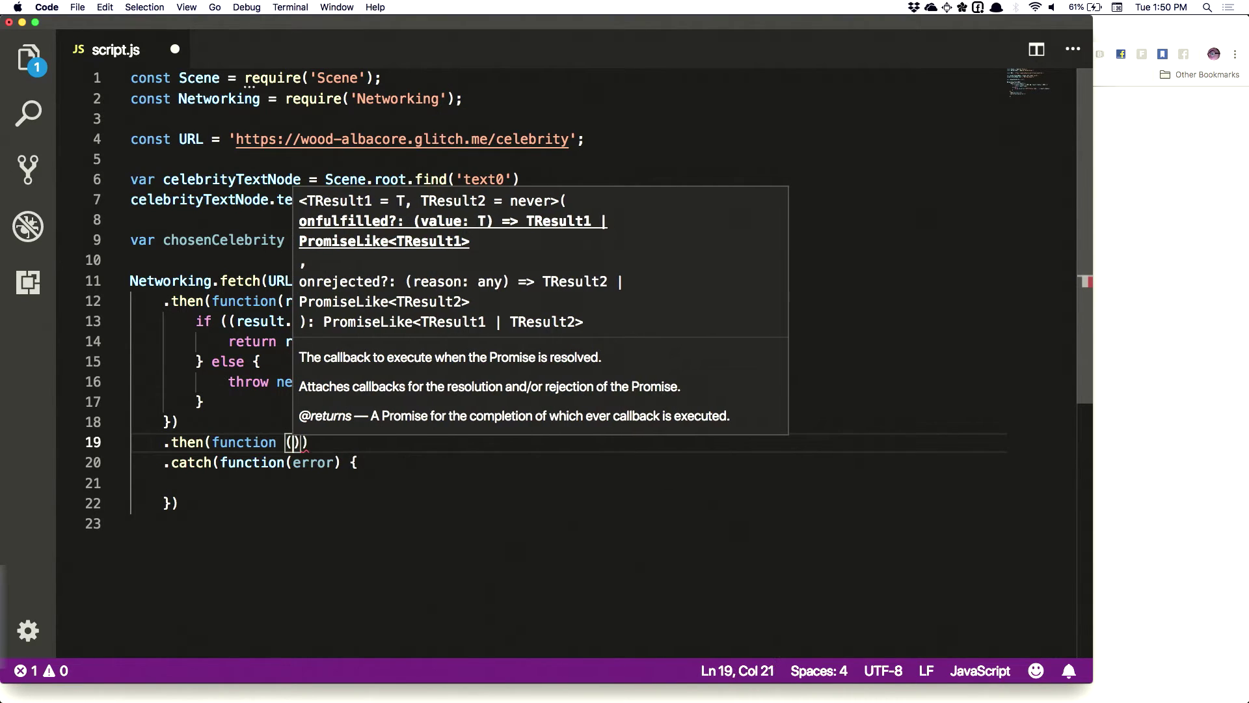
key("Return")
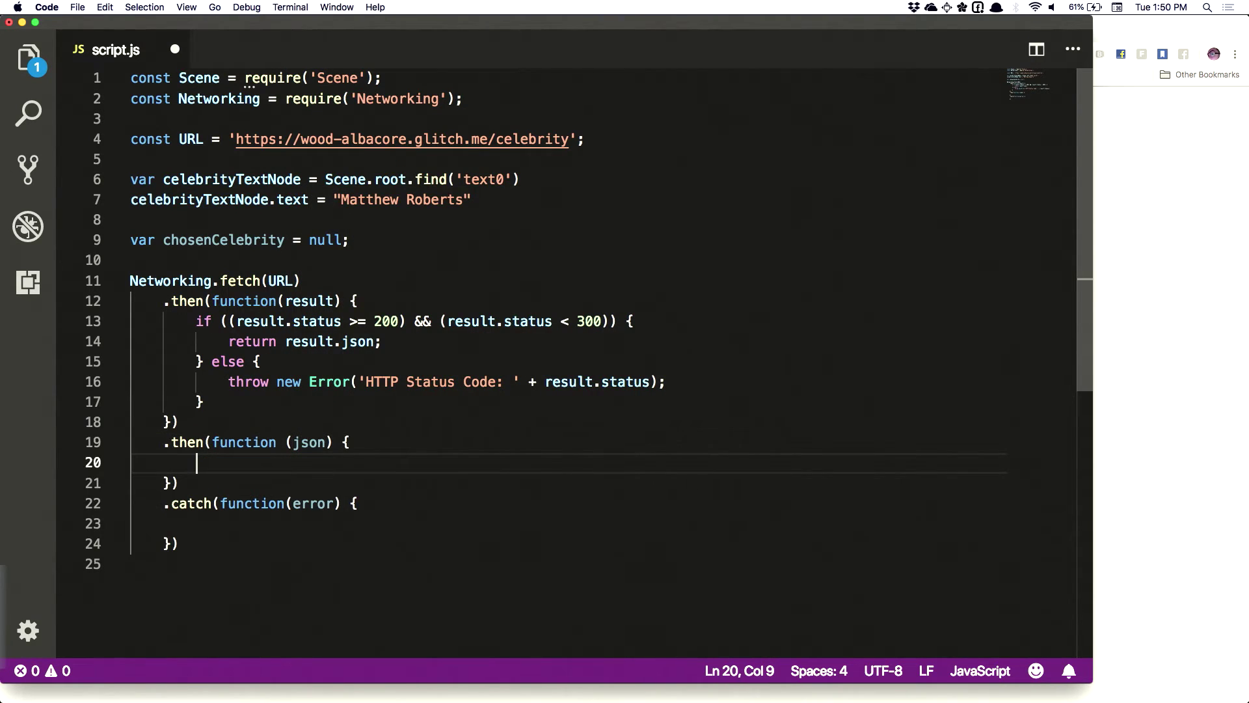
left_click(180, 482)
left_click(208, 463)
left_click_drag(229, 341, 383, 341)
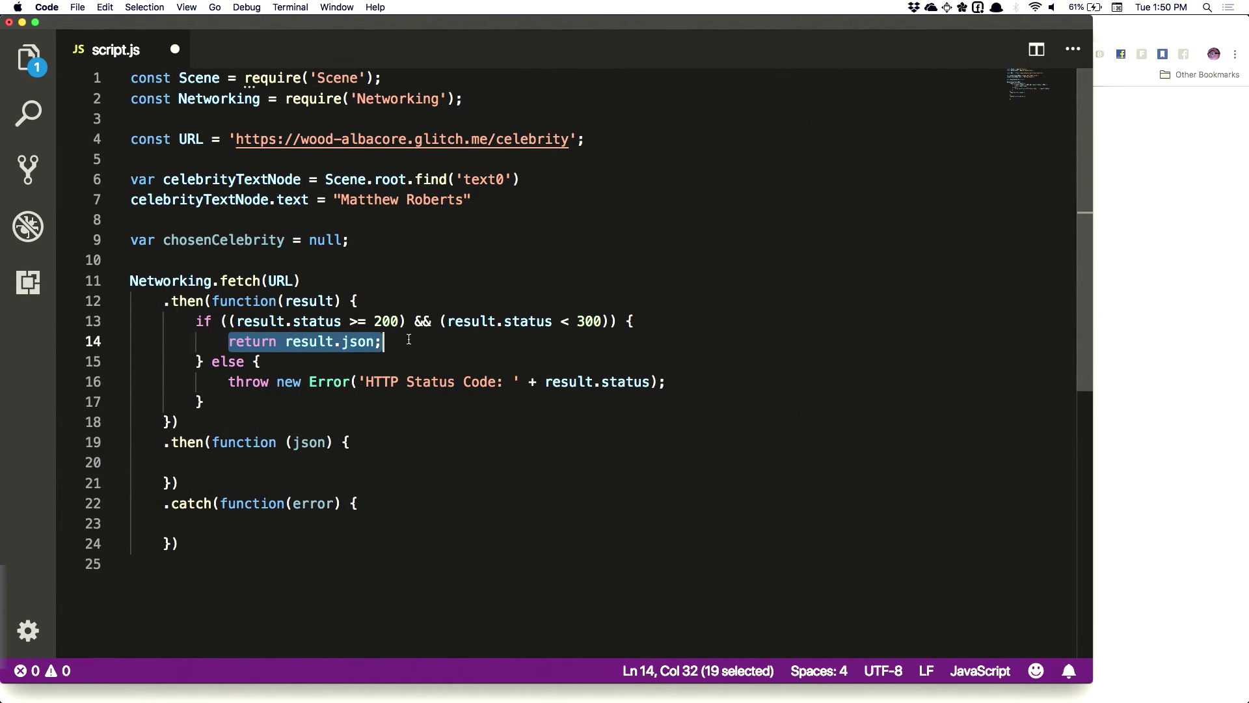
left_click(208, 468)
left_click(310, 444)
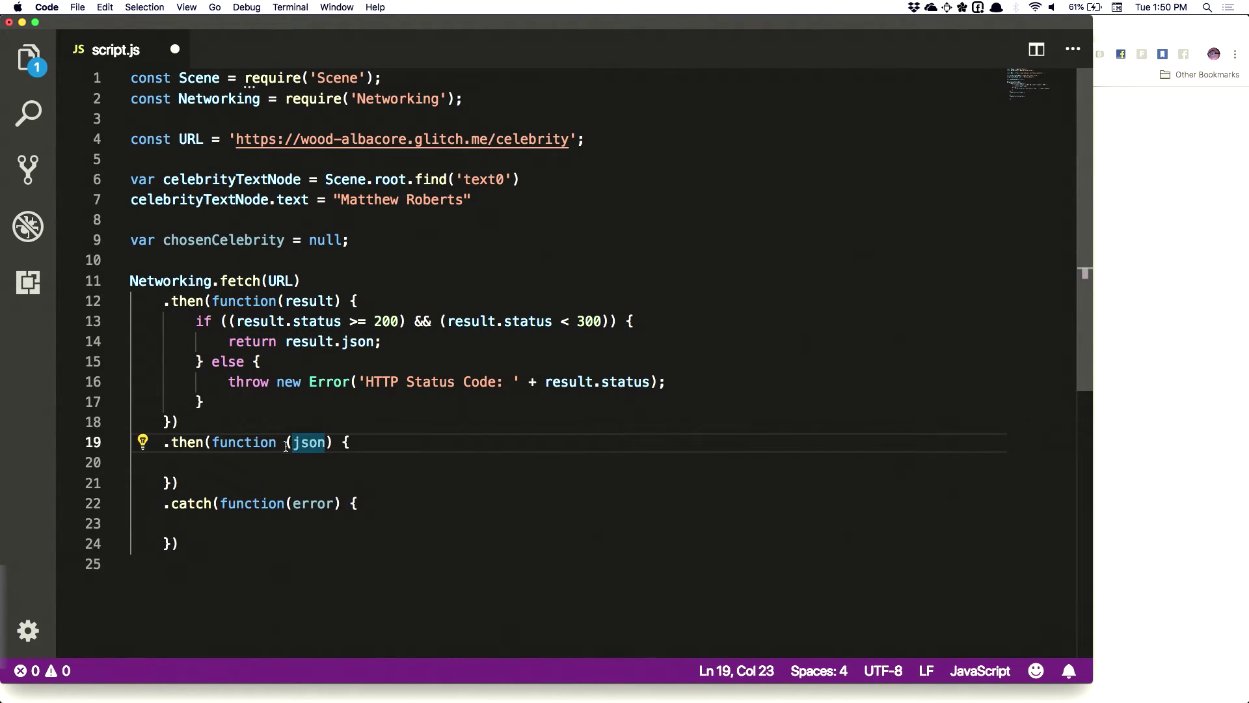
left_click(200, 467)
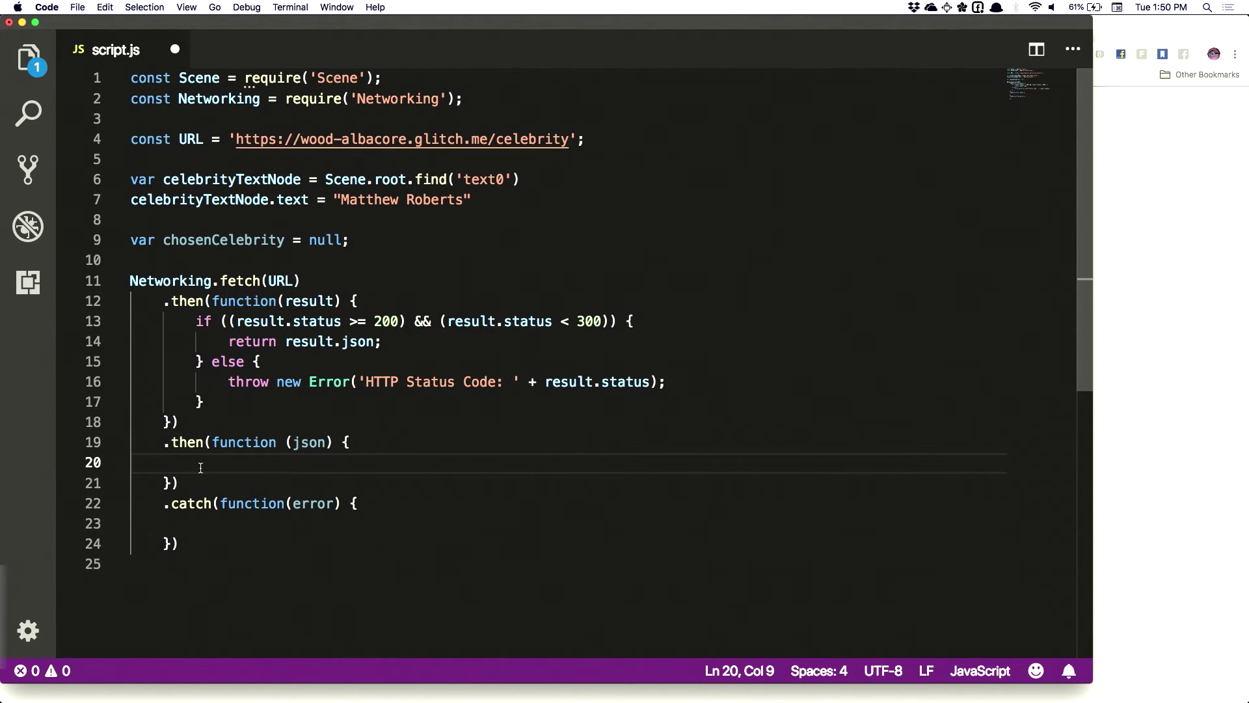
Assign chosenCelebrity = json.celebrity; in the json handler and save
type("chosen")
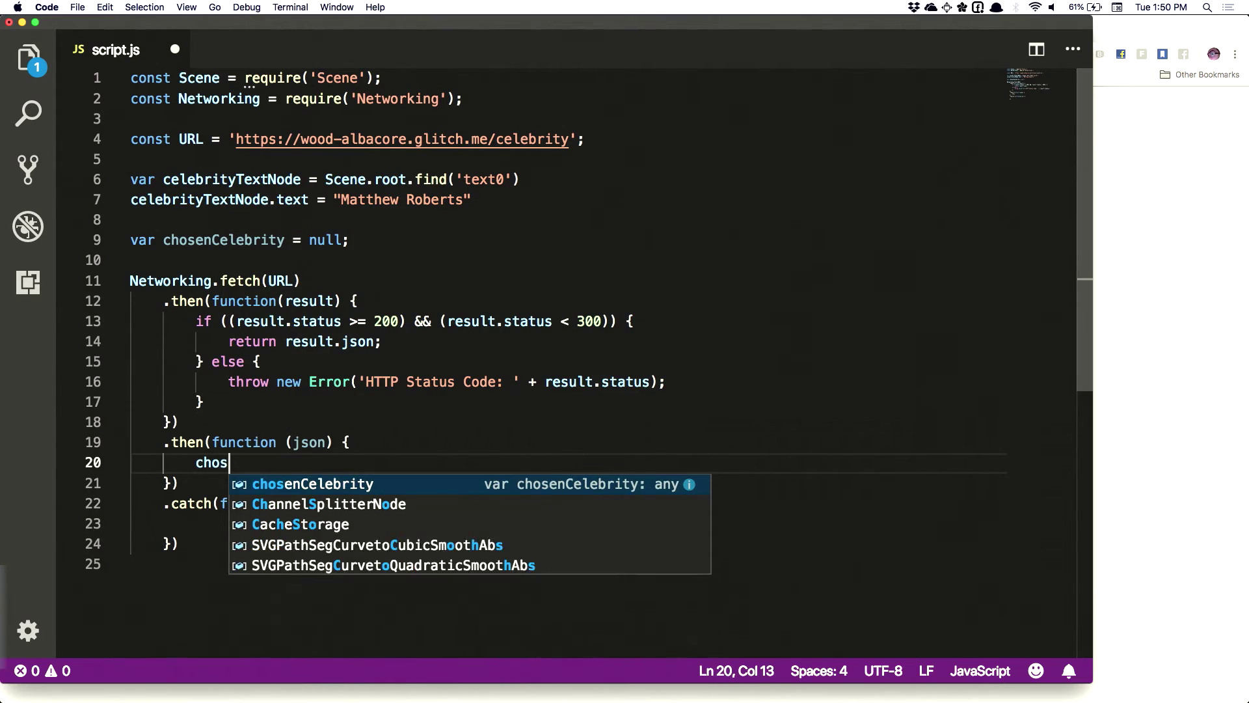
double_click(195, 240)
left_click(334, 470)
type("Celebrity = json.")
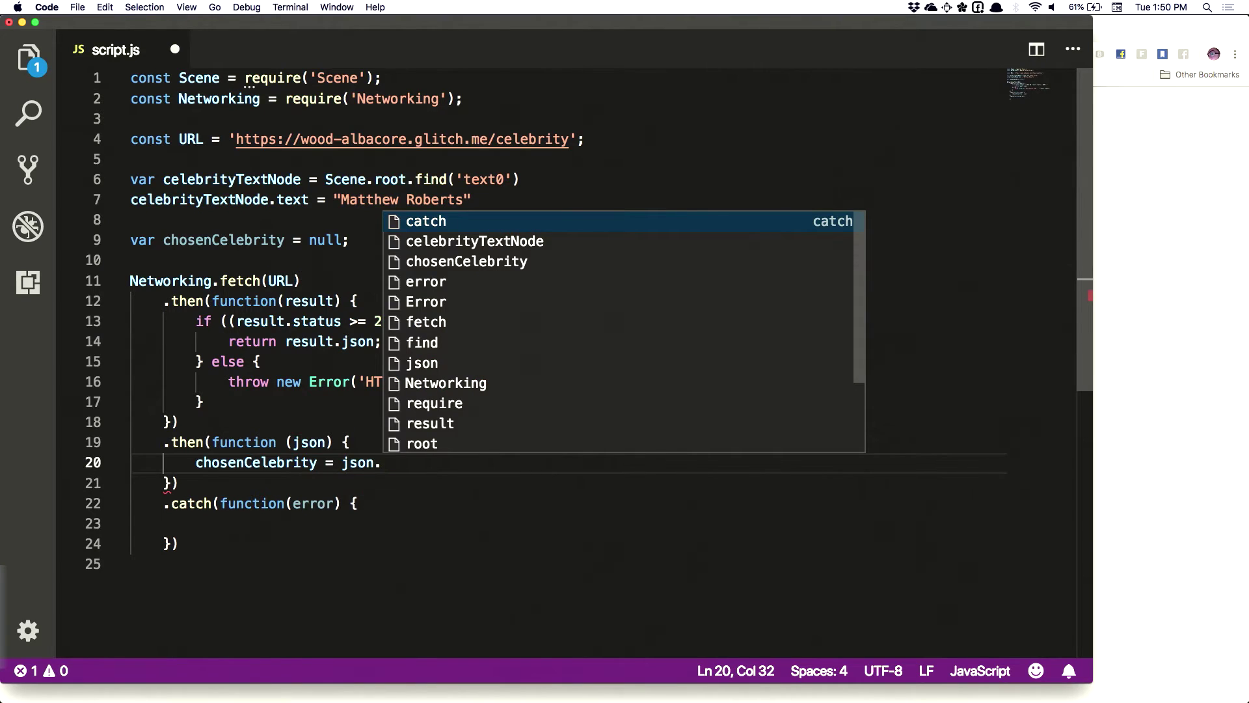
key("super+Tab")
double_click(43, 96)
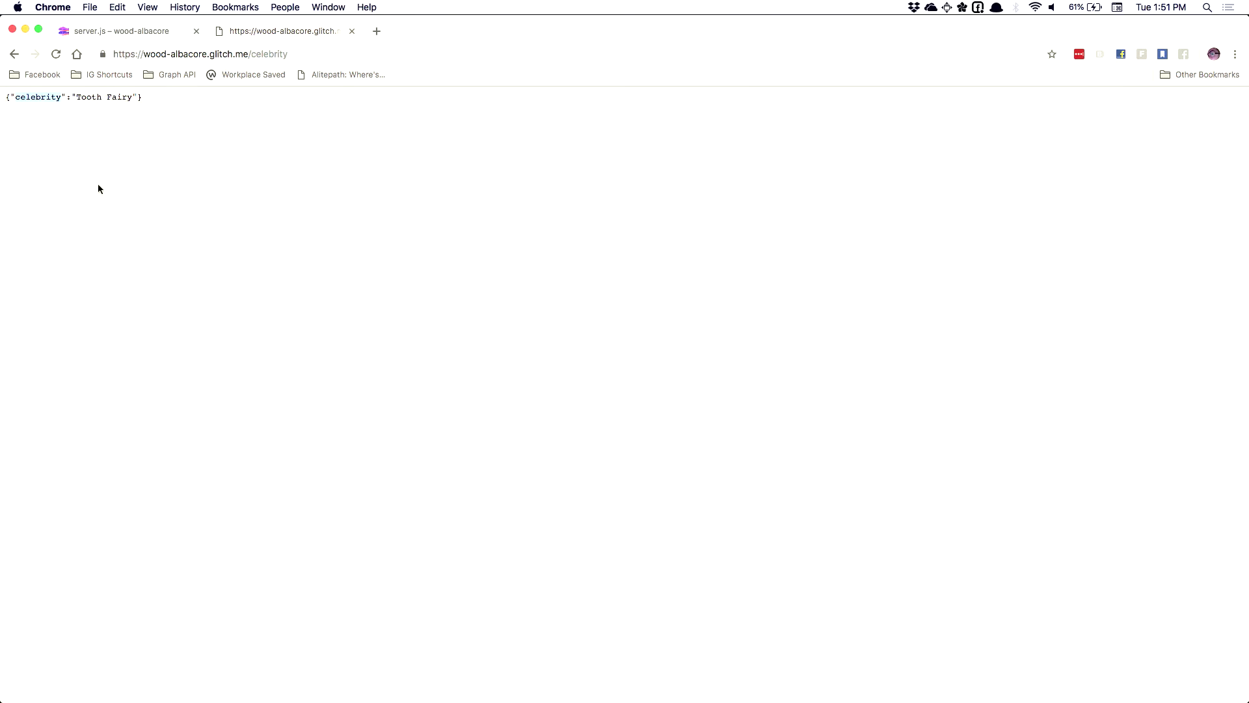
key("super+c")
key("super+Tab")
key("super+v")
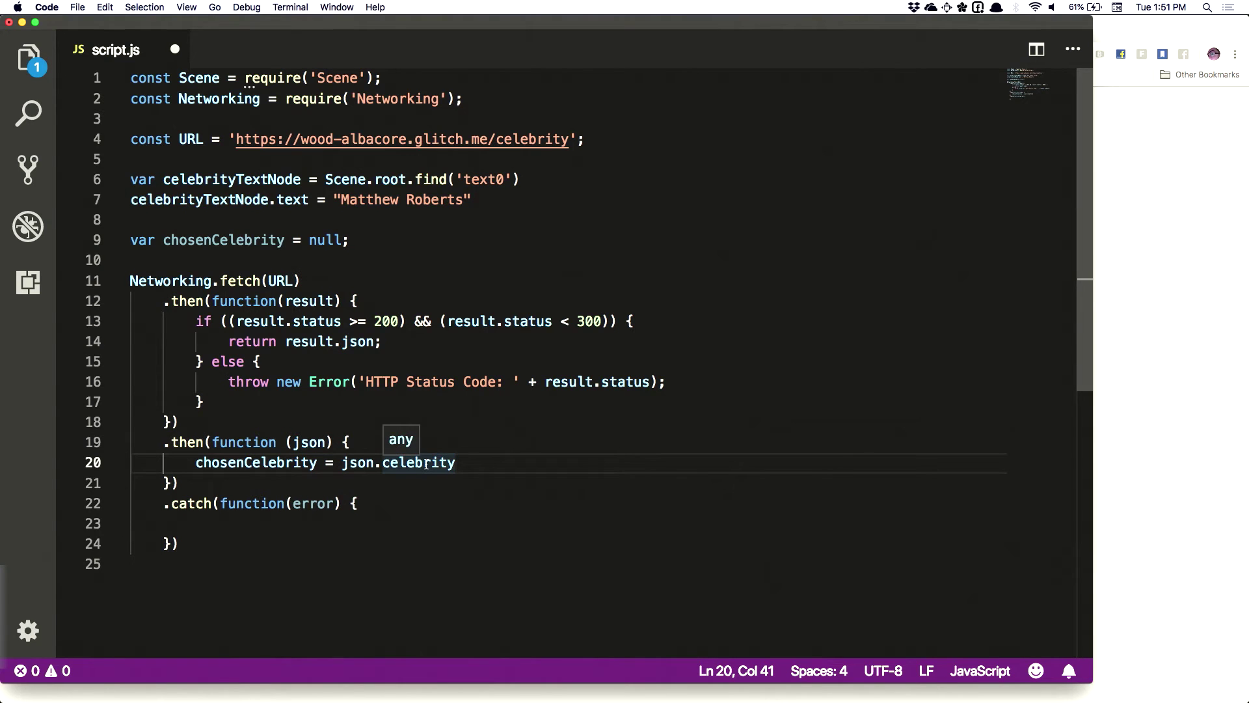
type(";")
key("super+s")
Set celebrityTextNode.text = "Ready!" on the next line and save
key("Return")
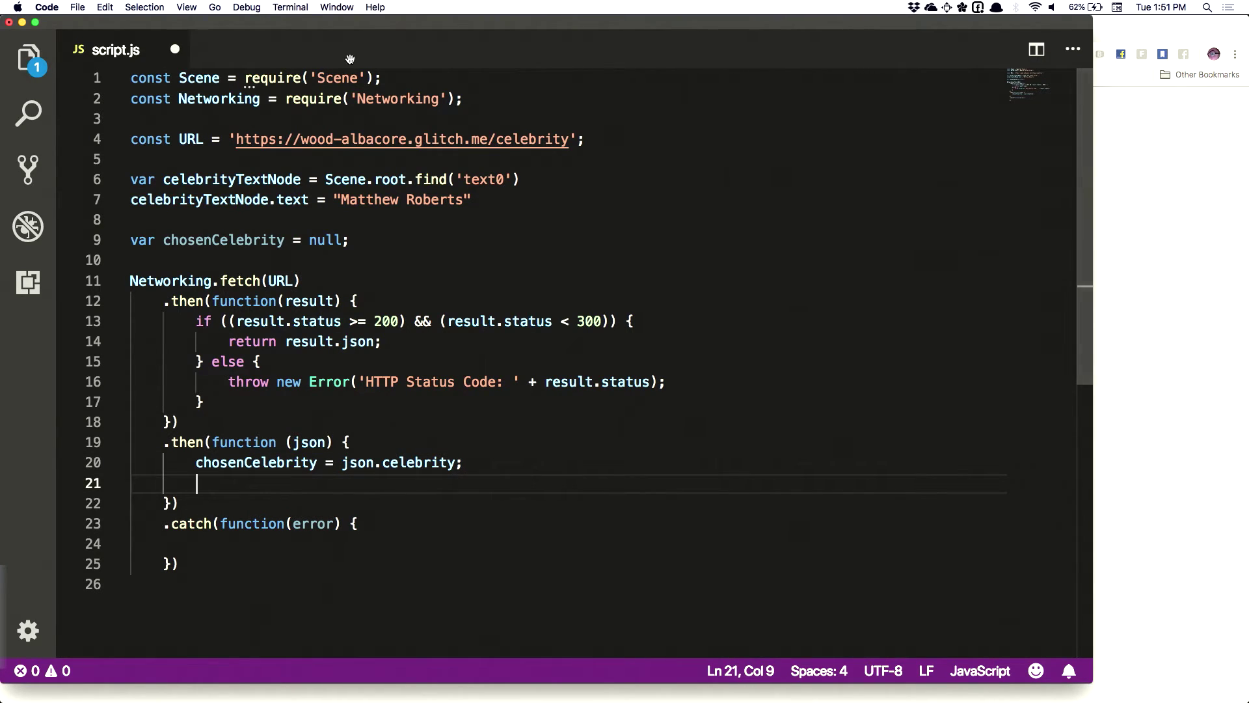
double_click(217, 200)
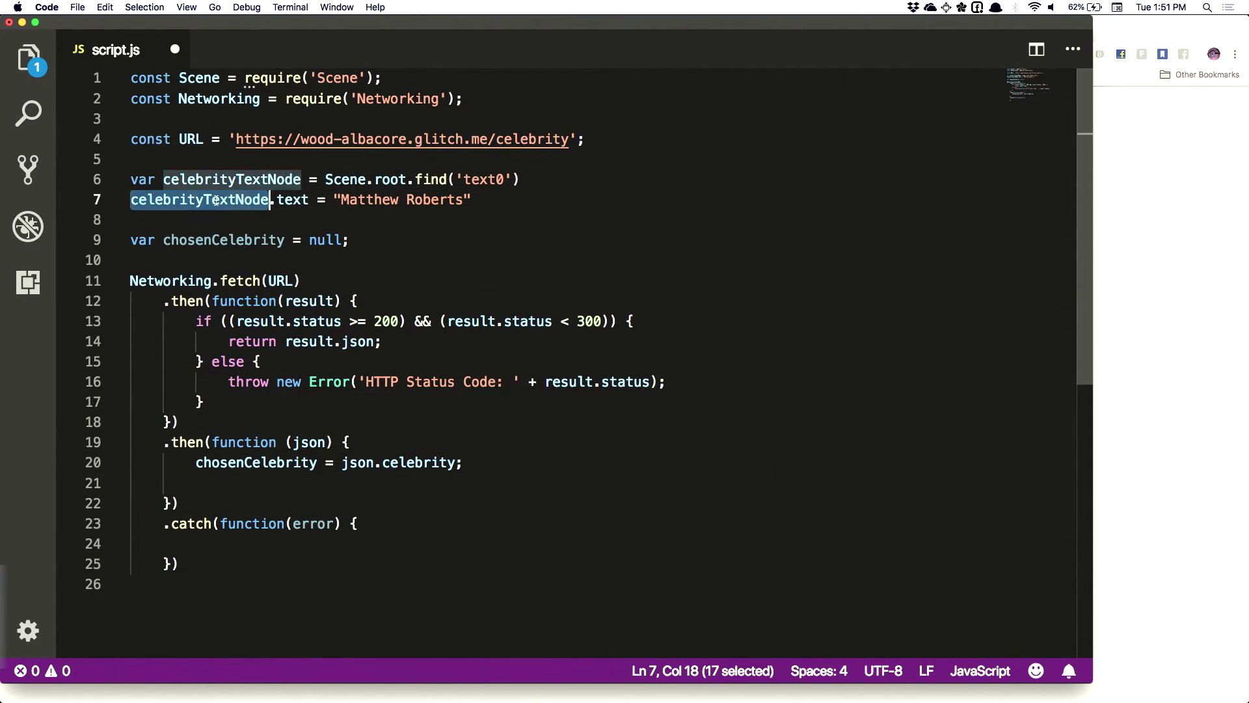
key("super+c")
left_click(239, 494)
key("super+v")
type(".")
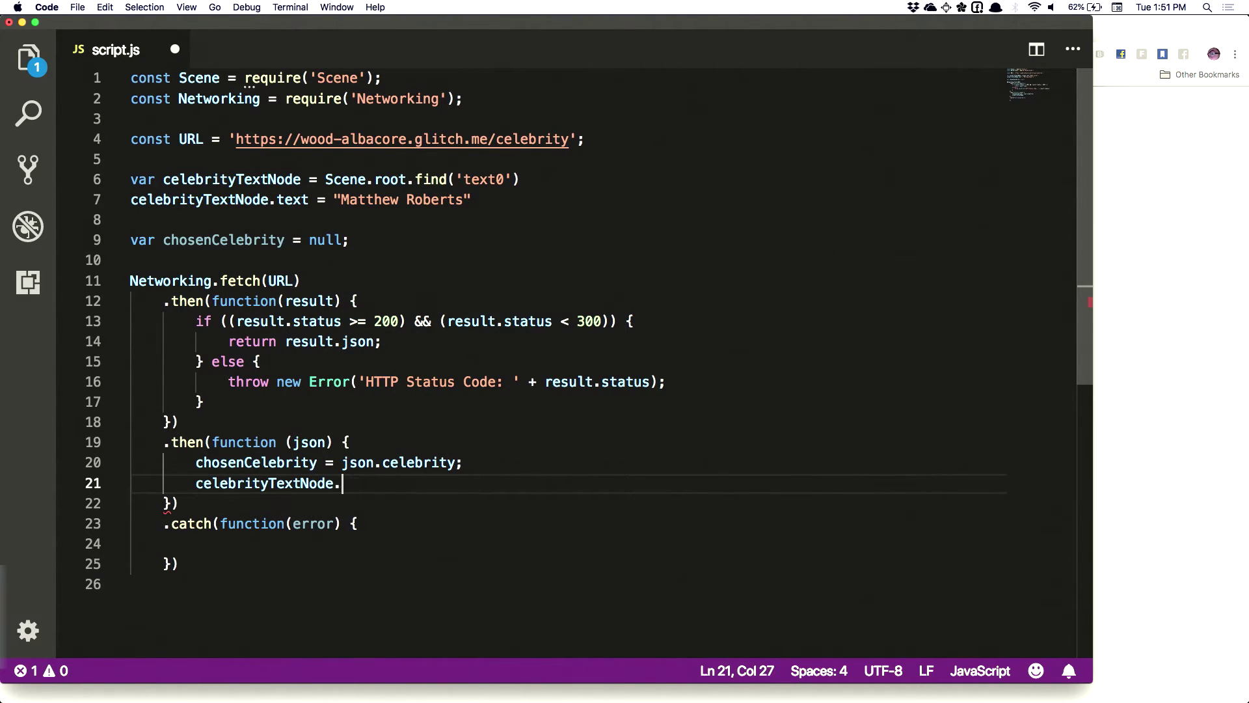
type("text = \"Ready")
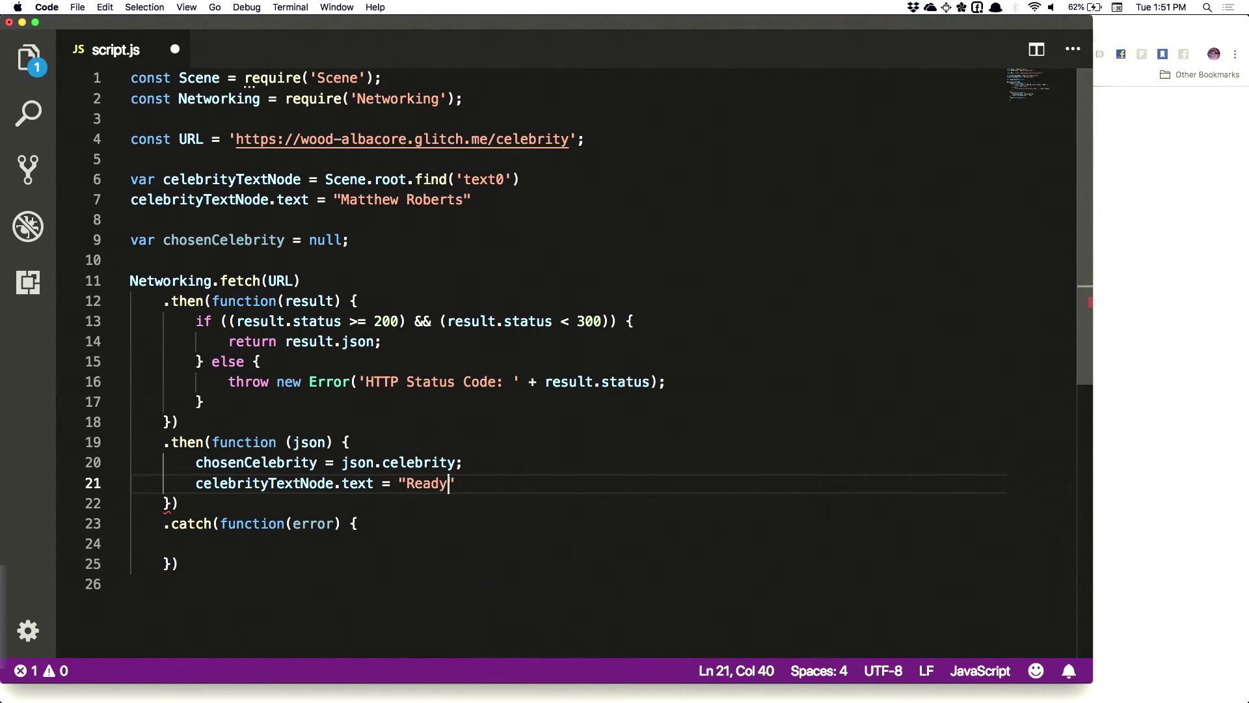
type("!")
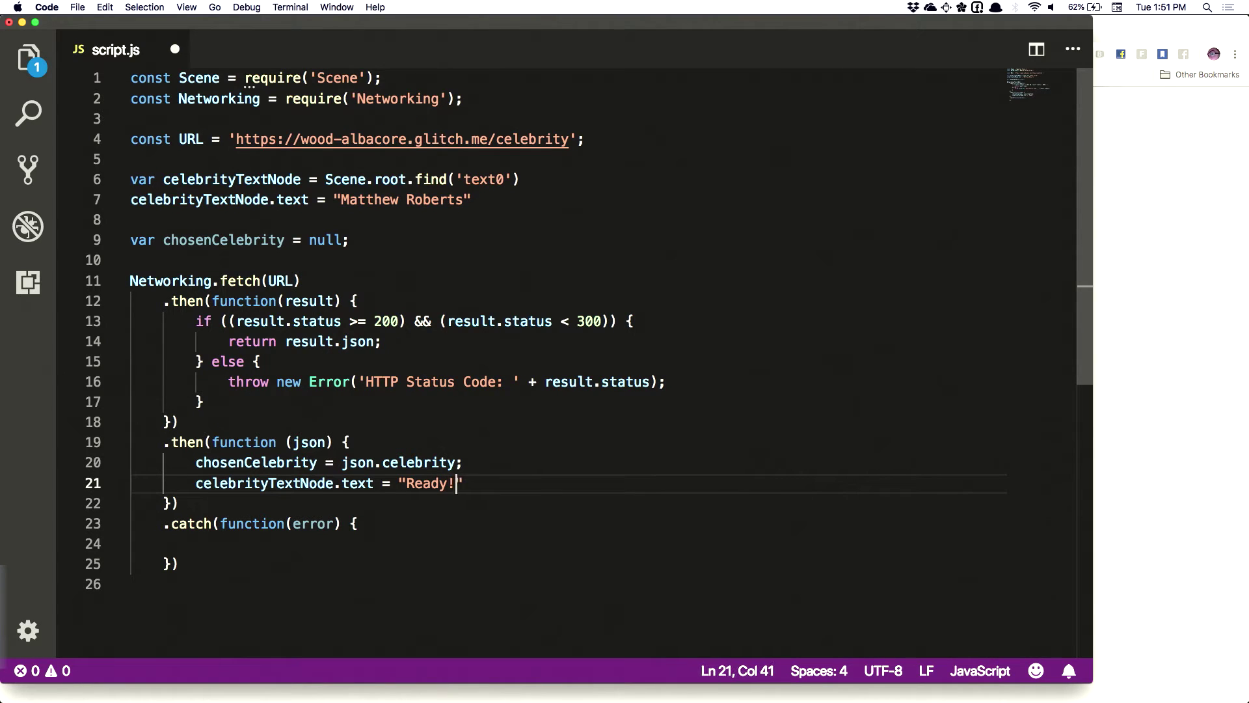
key("super+s")
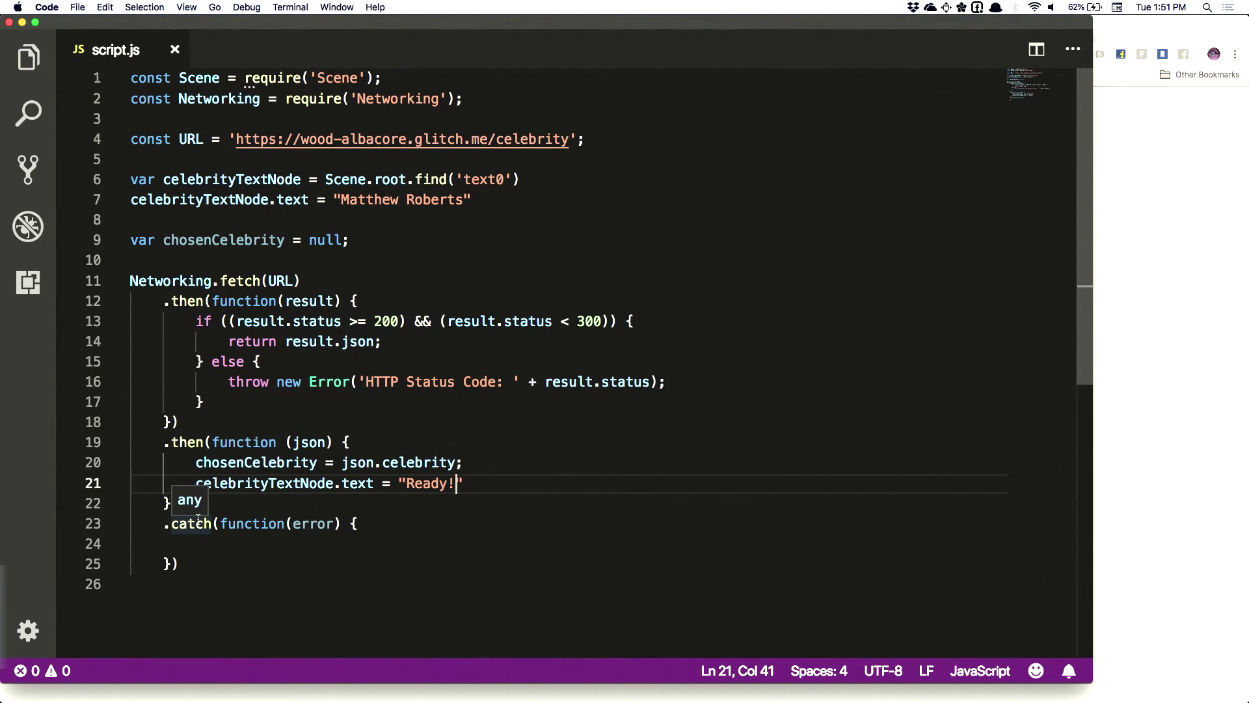
In the catch handler, set celebrityTextNode.text to "Failed to start" and save
left_click(233, 542)
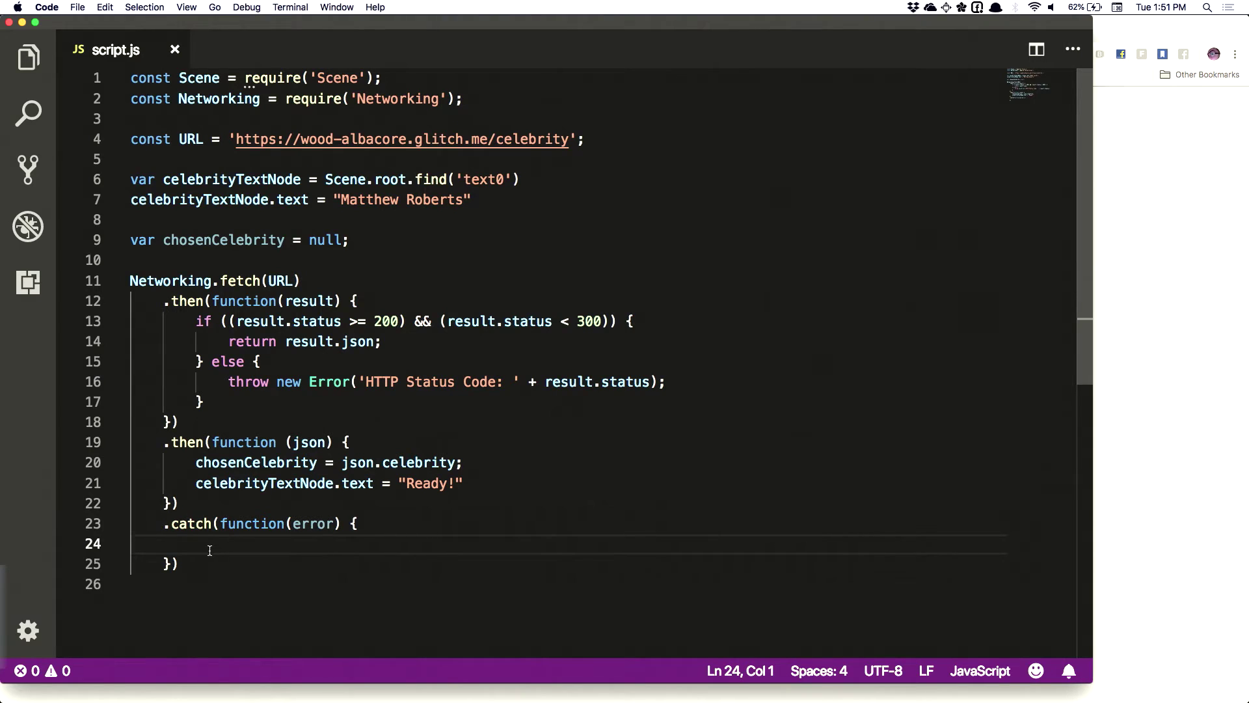
key("Tab")
key("Tab")
type("celeb")
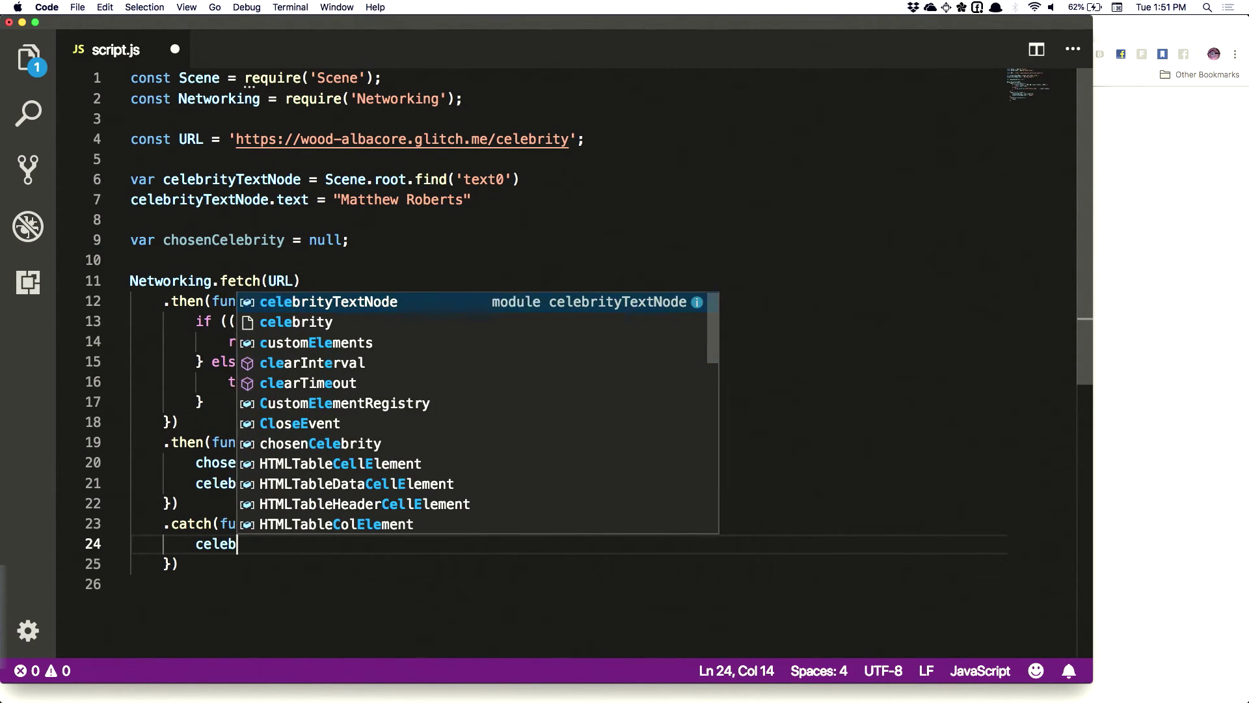
type("ri")
key("Return")
type(".tex")
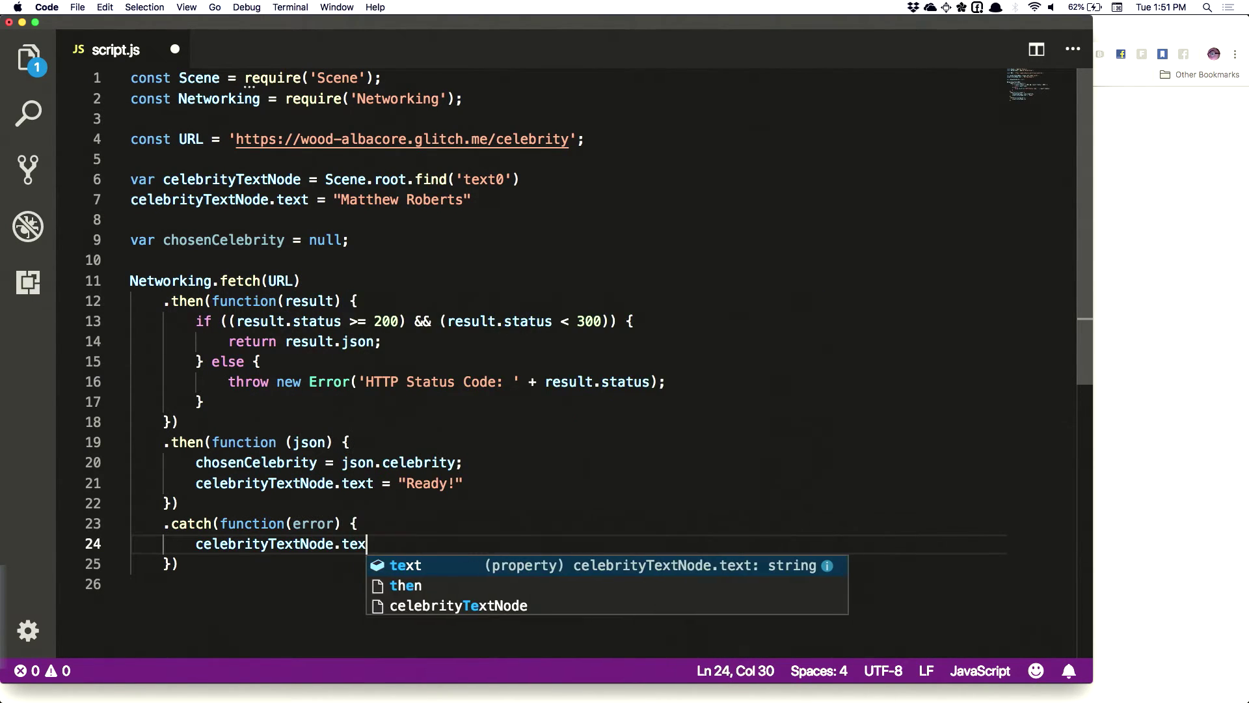
type("t = \"Error")
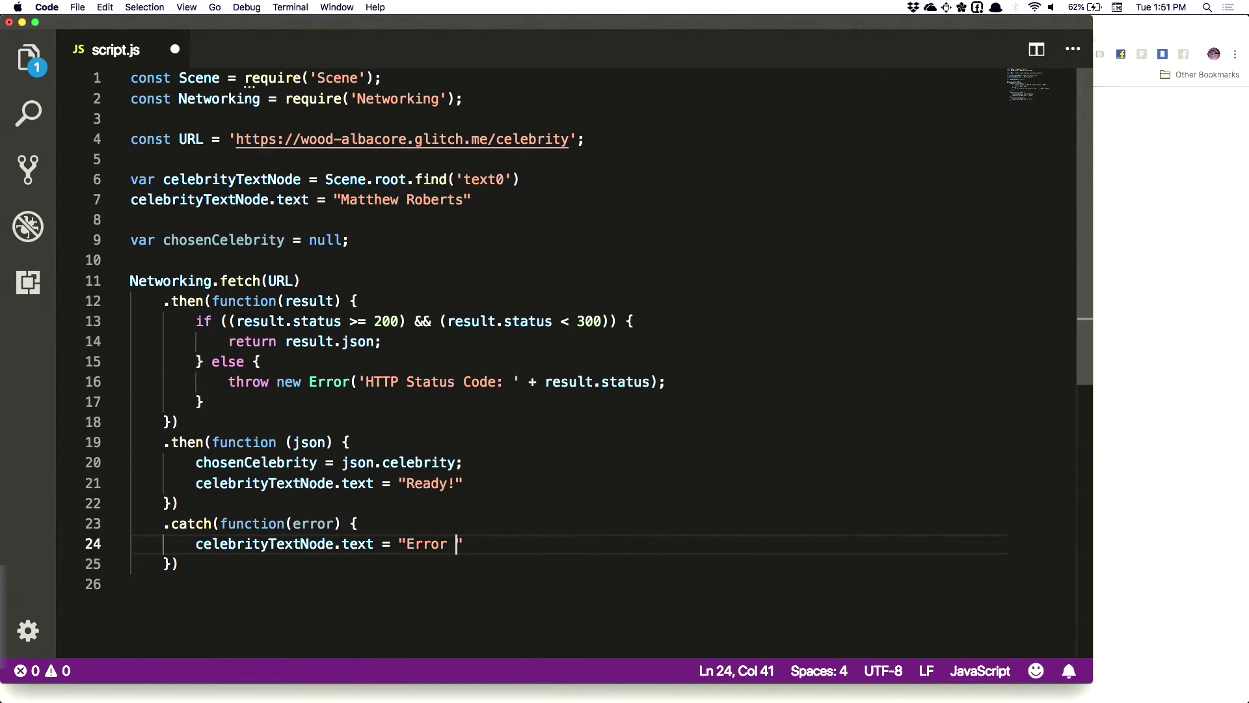
key("BackSpace")
key("BackSpace")
key("BackSpace")
key("BackSpace")
key("BackSpace")
key("BackSpace")
type("Failed to s")
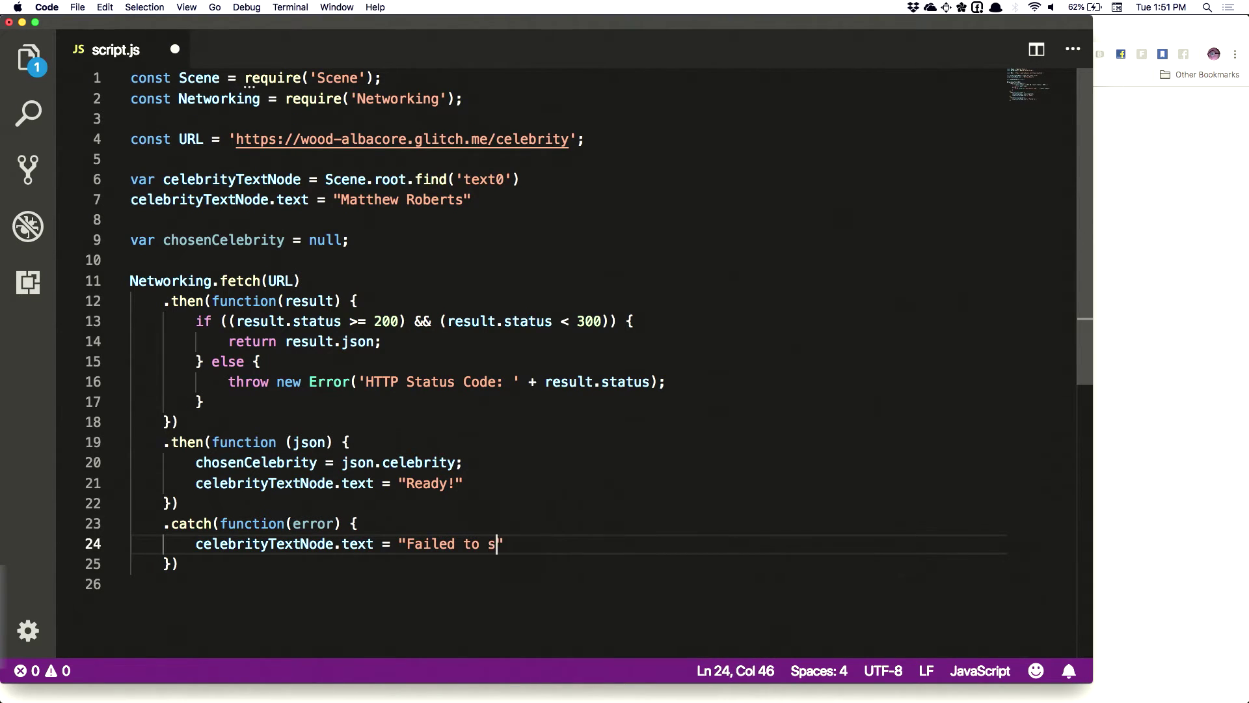
type("tart the")
key("BackSpace")
key("BackSpace")
key("BackSpace")
key("BackSpace")
key("BackSpace")
key("Right")
key("cmd+s")
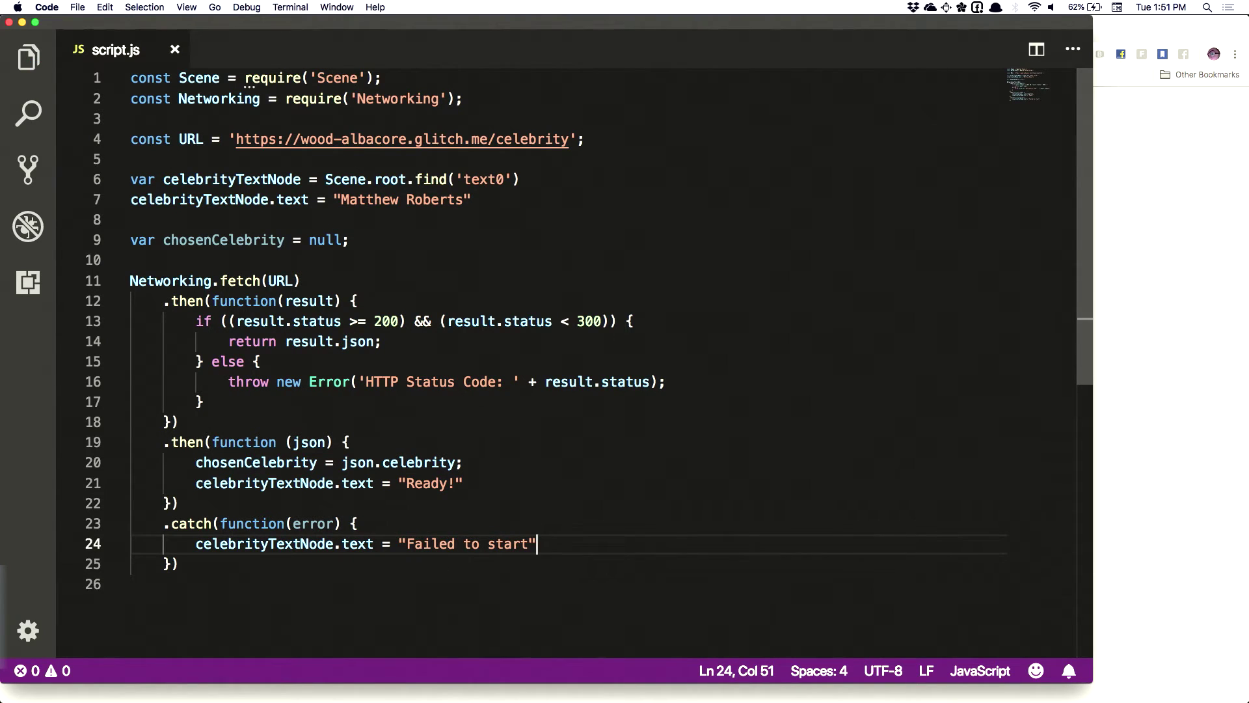
type(";")
key("cmd+s")
left_click(438, 452)
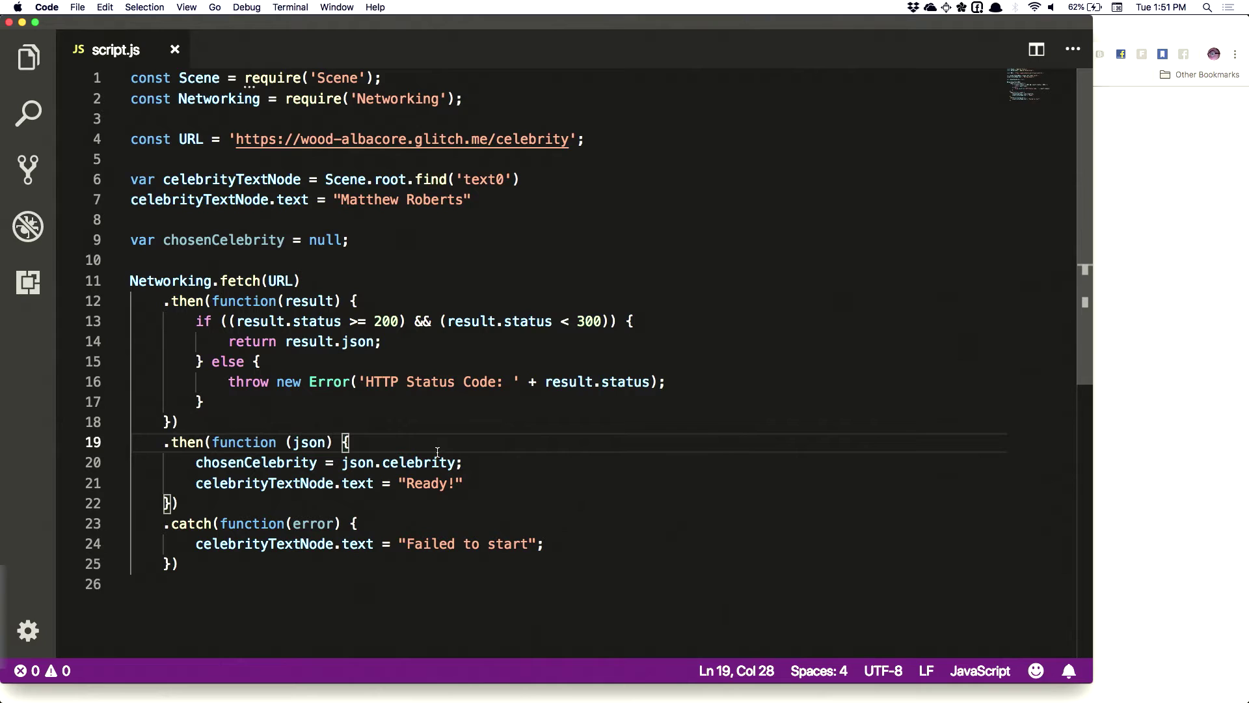
key("cmd+Tab")
In Glitch's celebrities.js, append 'Tom Sawyer' and 'Jack Frost' to the celebrities list
left_click(605, 369)
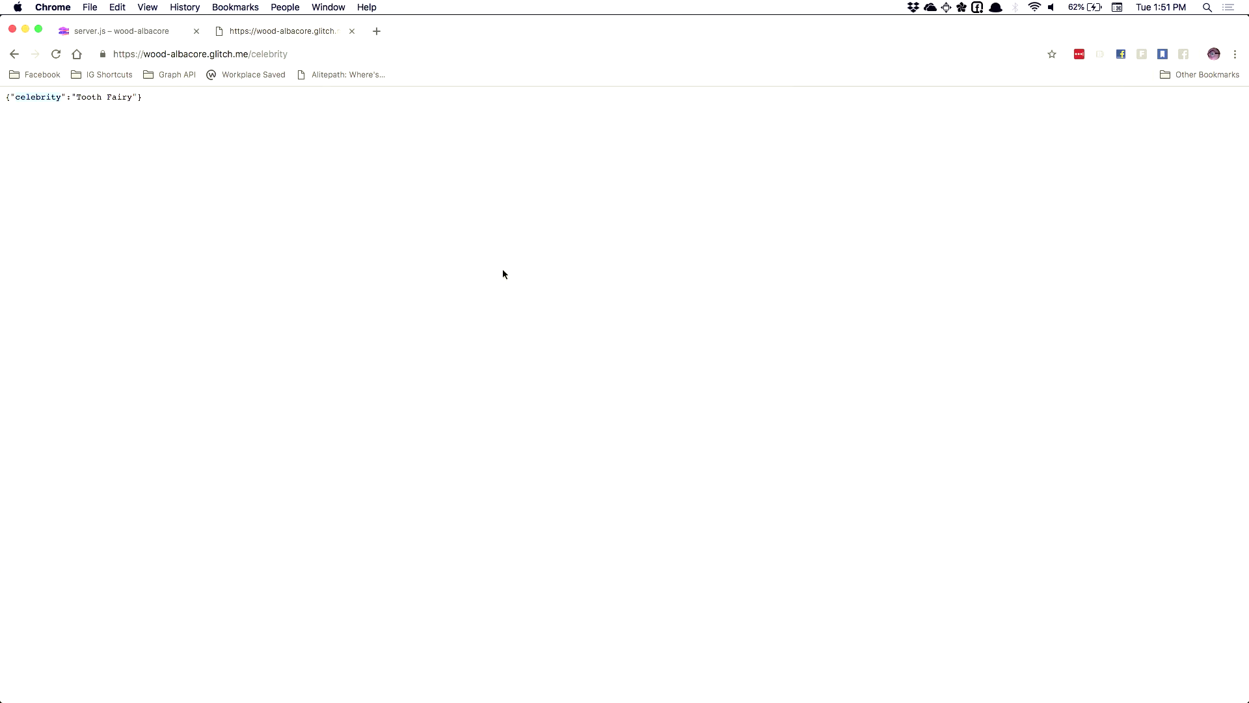
left_click(128, 36)
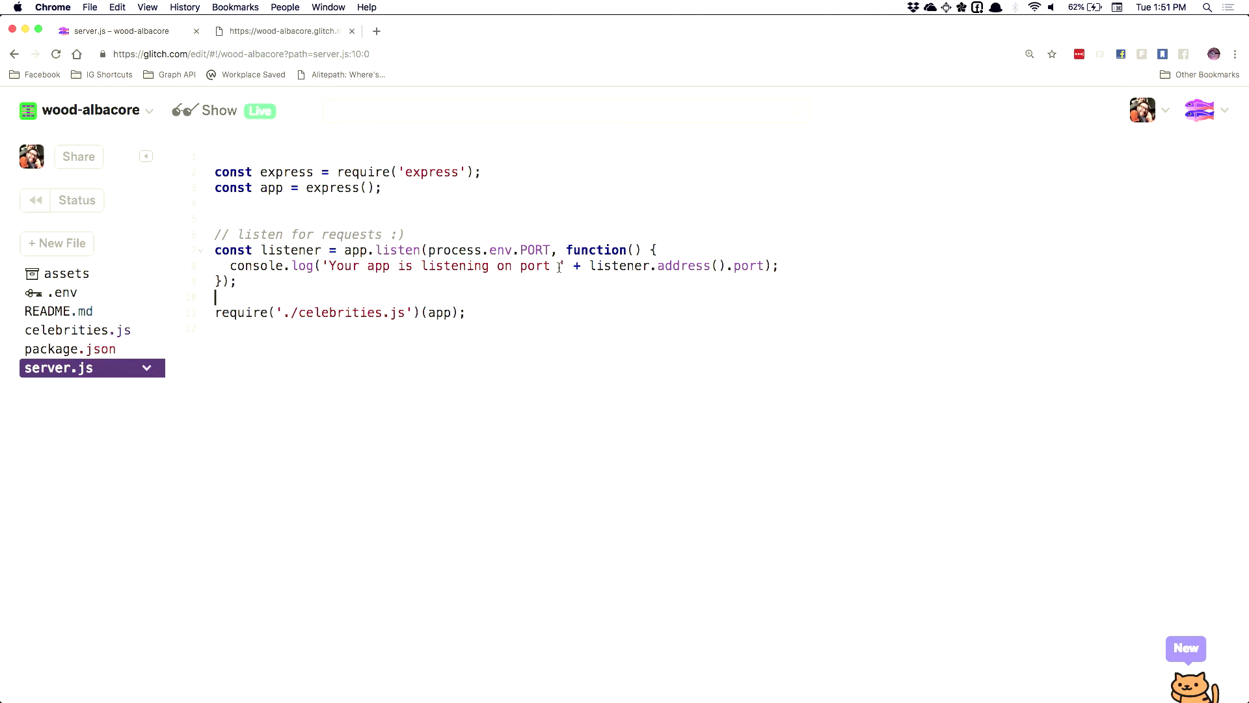
left_click(55, 333)
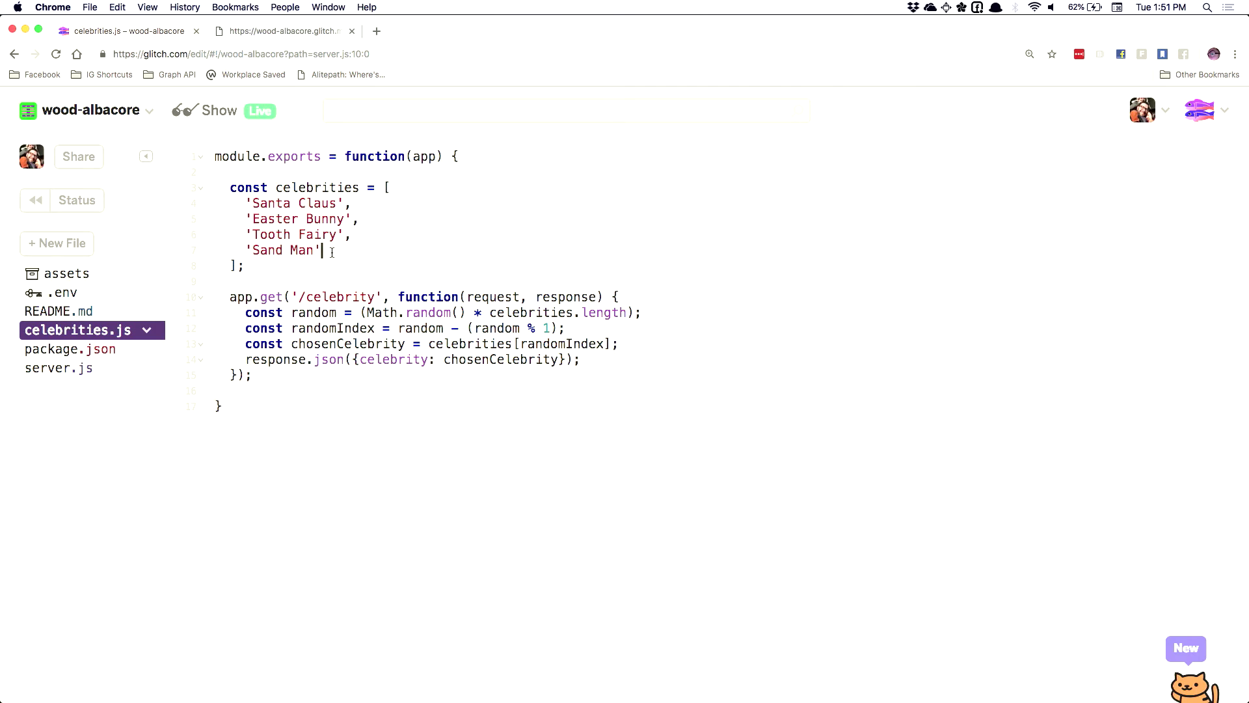
key("Return")
type("'")
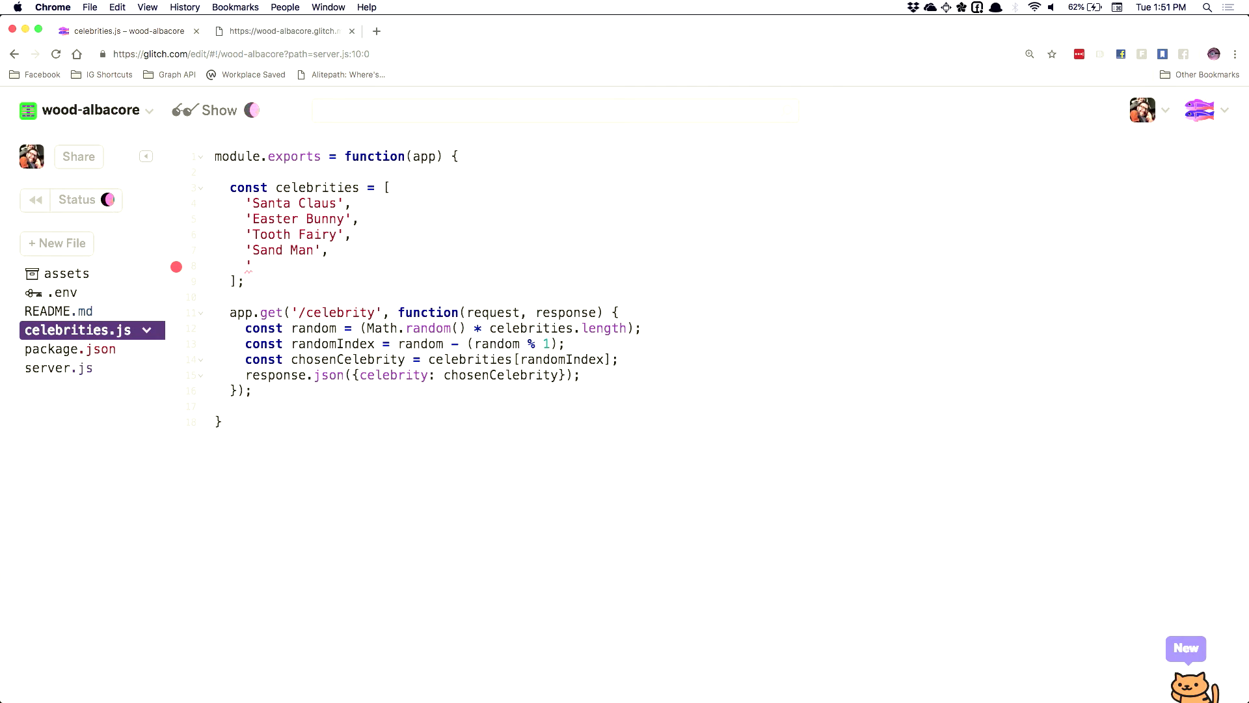
type("Tom ")
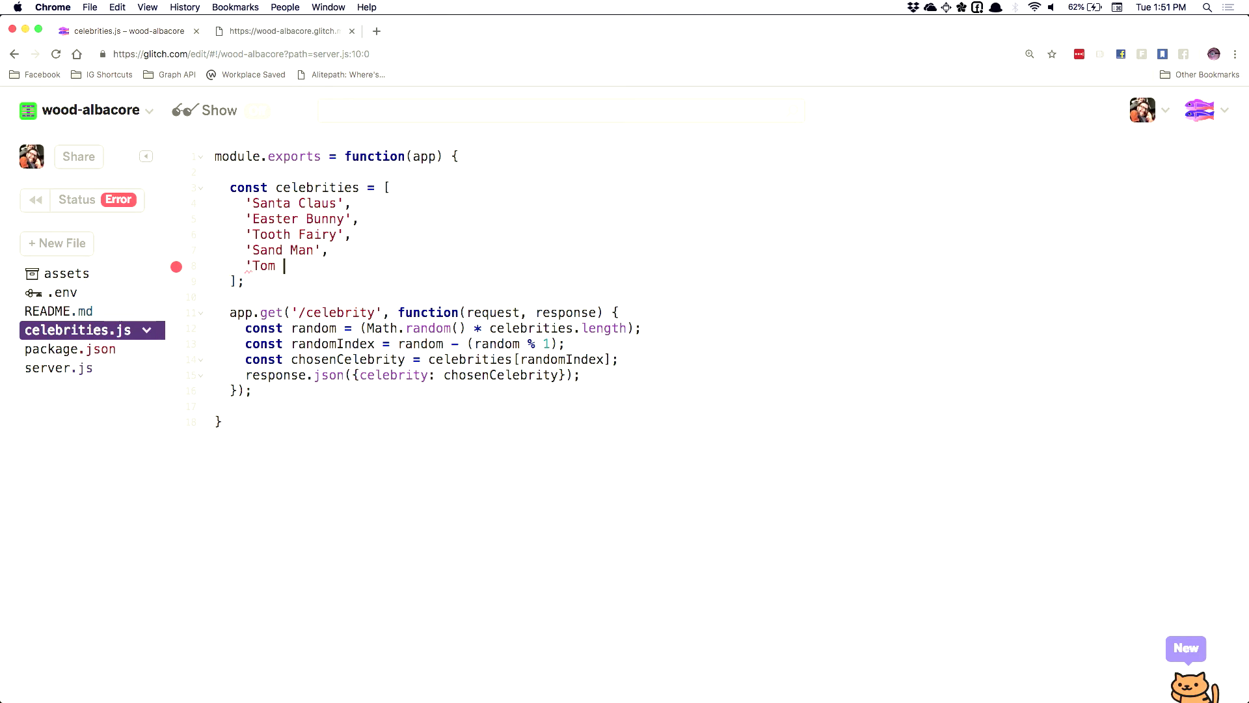
type("Sawyer'.")
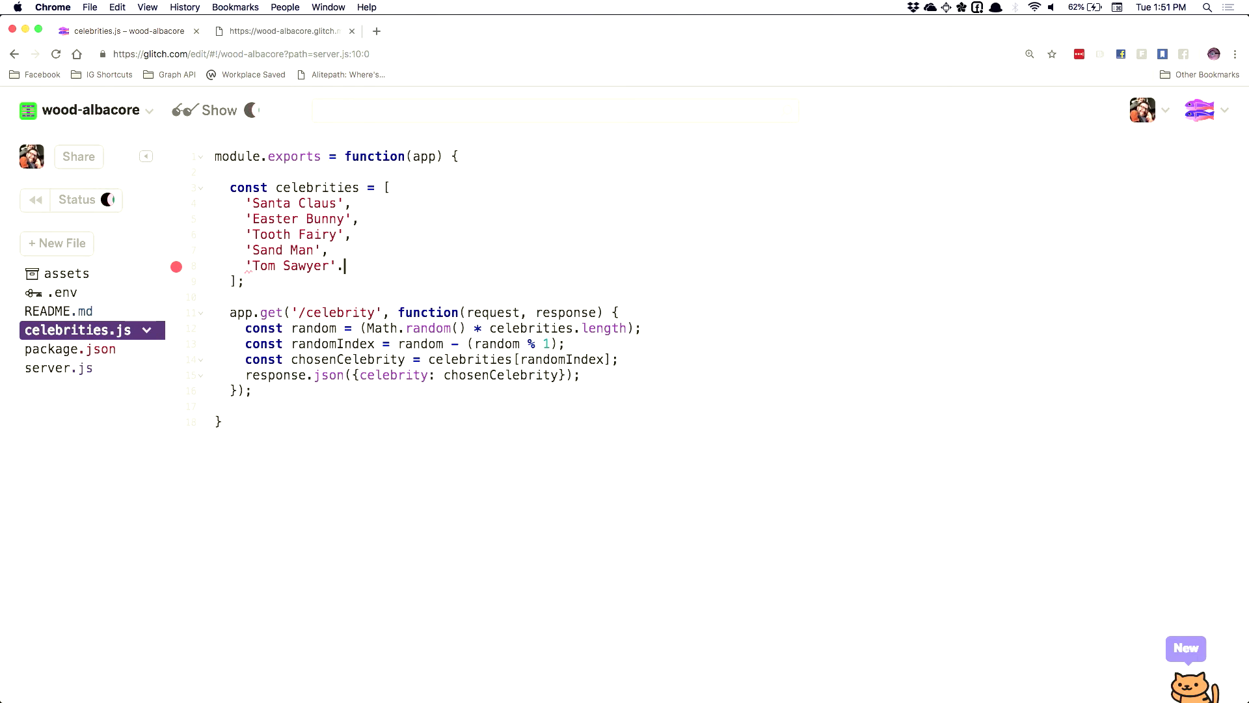
key("Return")
key("BackSpace")
key("BackSpace")
type(",")
key("Return")
type("'")
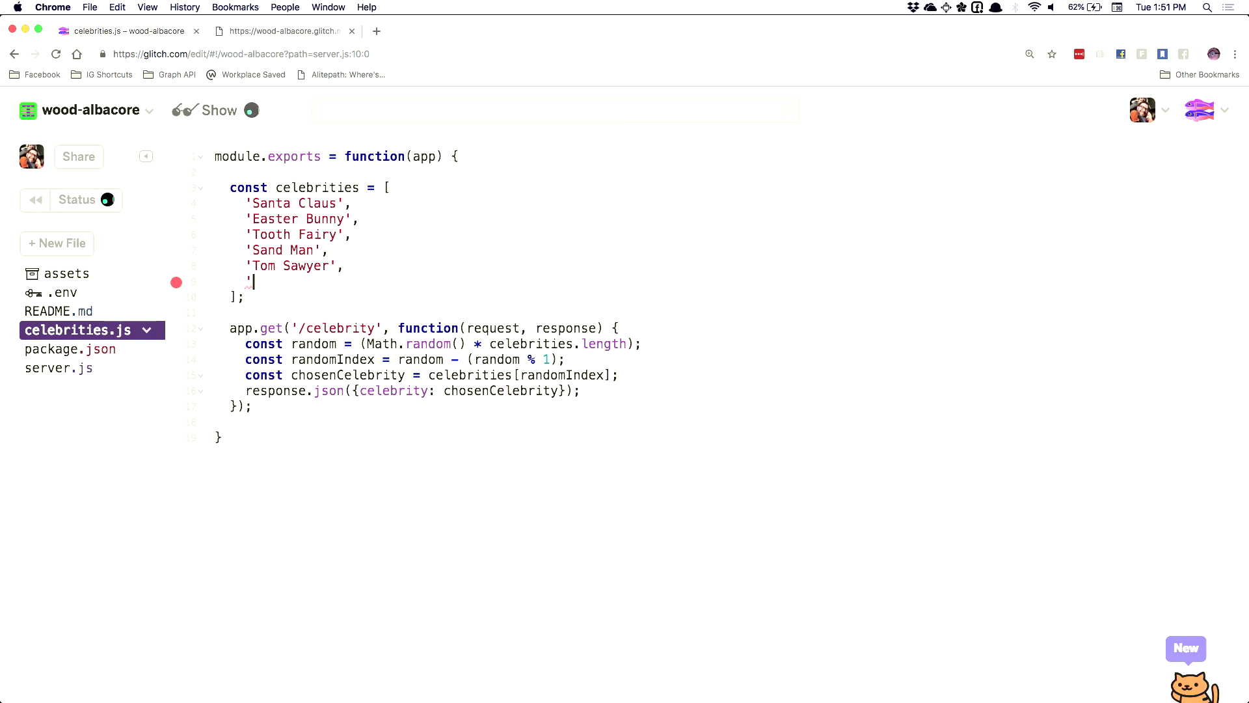
type("Jack Frost'")
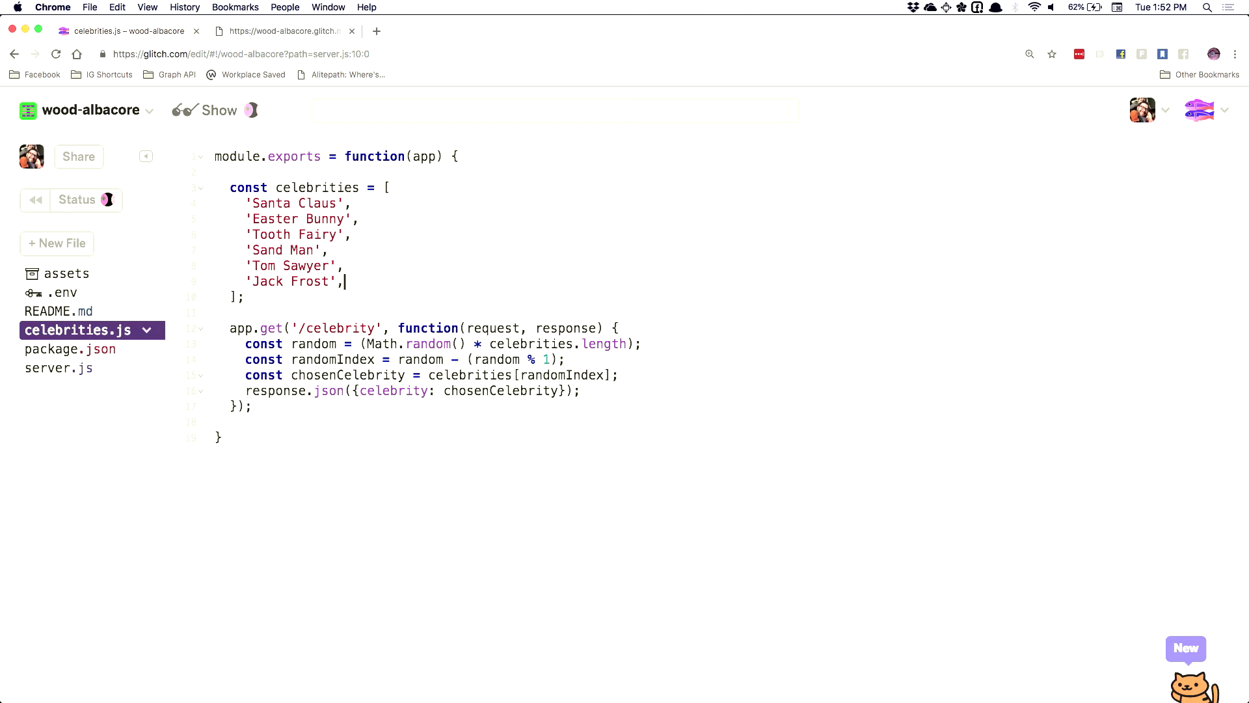
key("super+Tab")
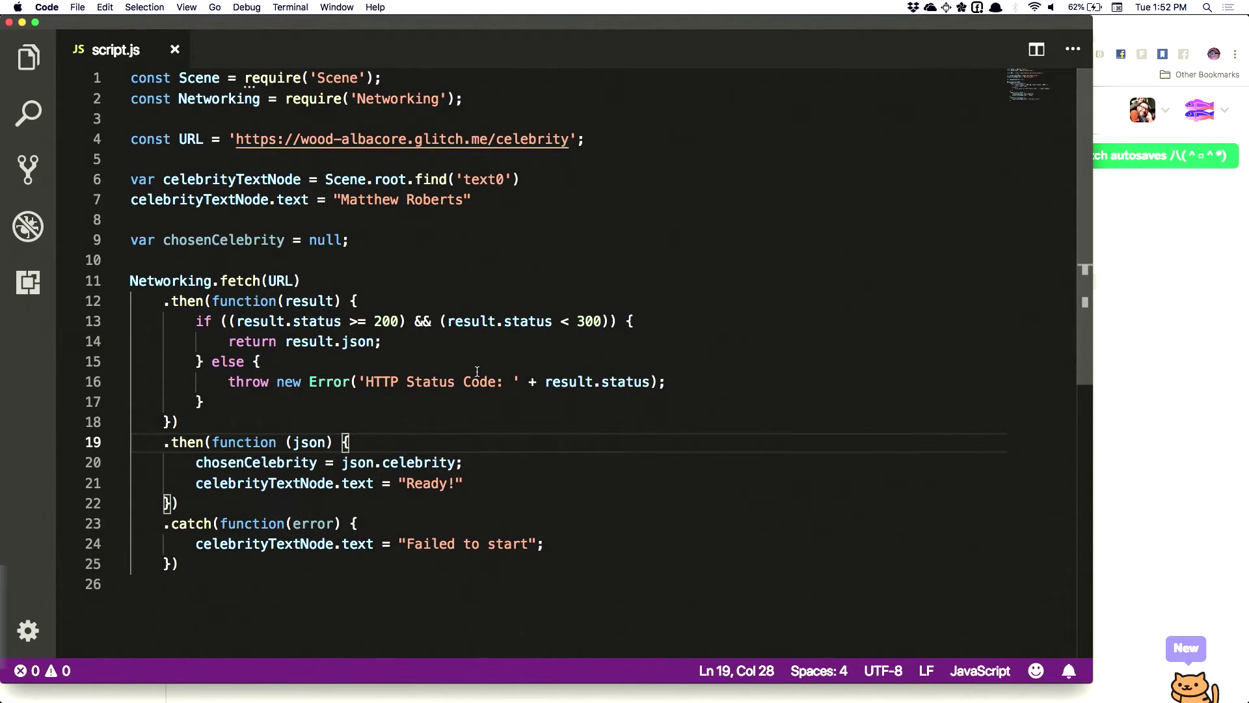
Restart the Spark AR effect preview, which still shows 'Failed to start'
key("super+Tab")
left_click(654, 360)
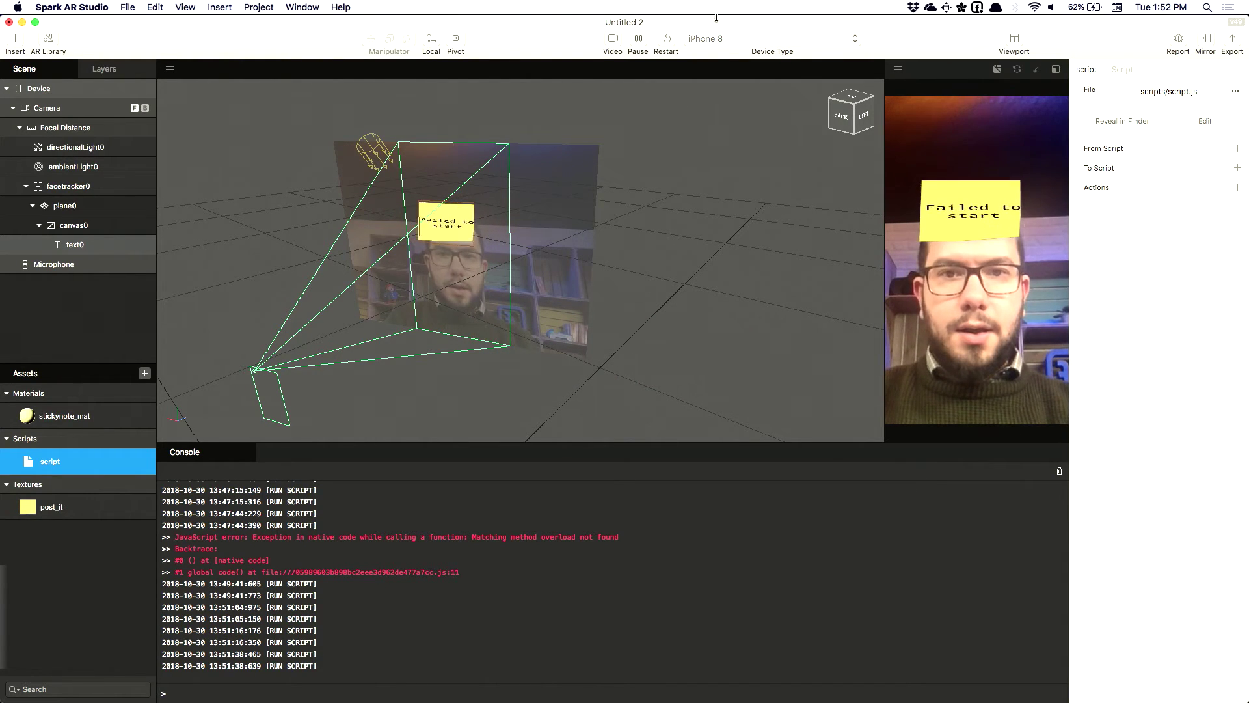
left_click(666, 42)
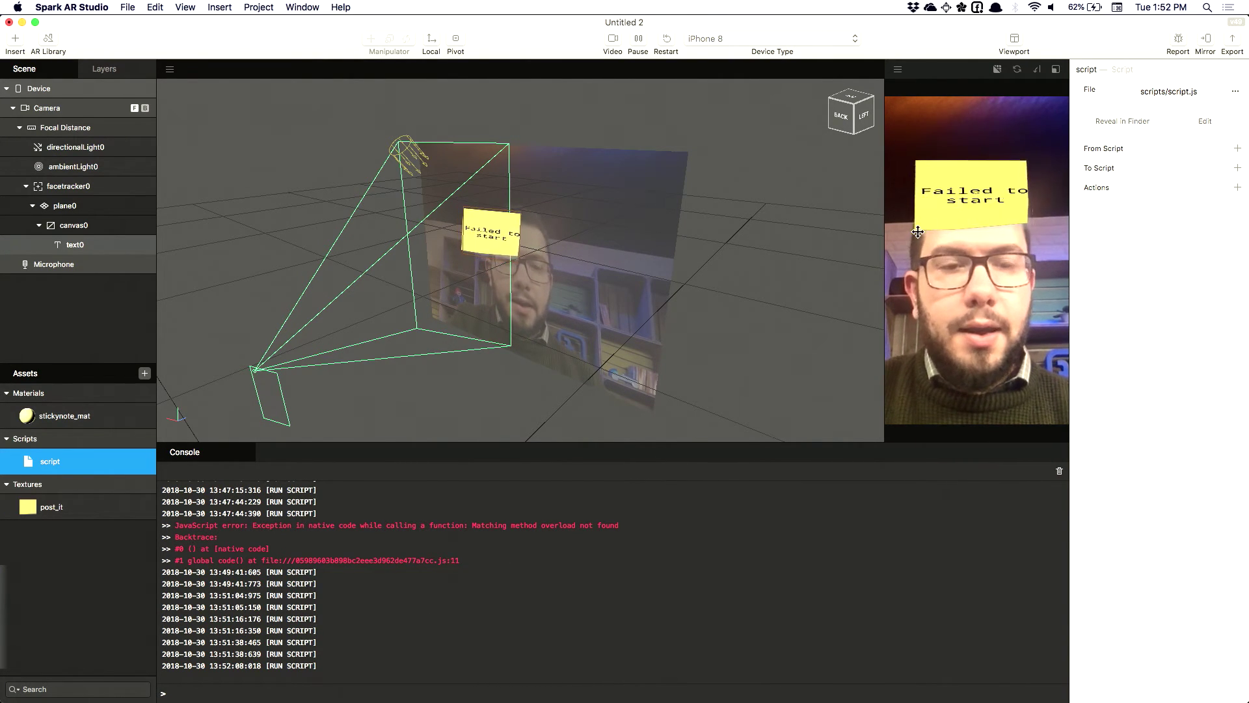
key("super+Tab")
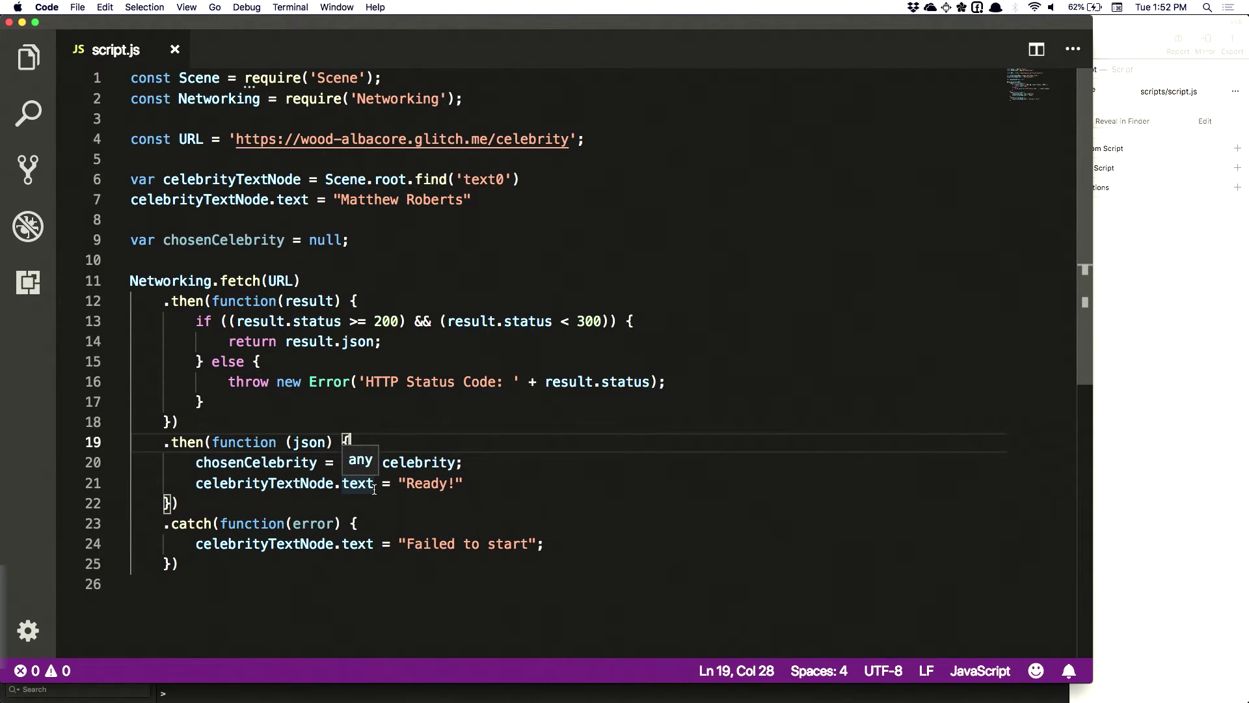
key("super+Tab")
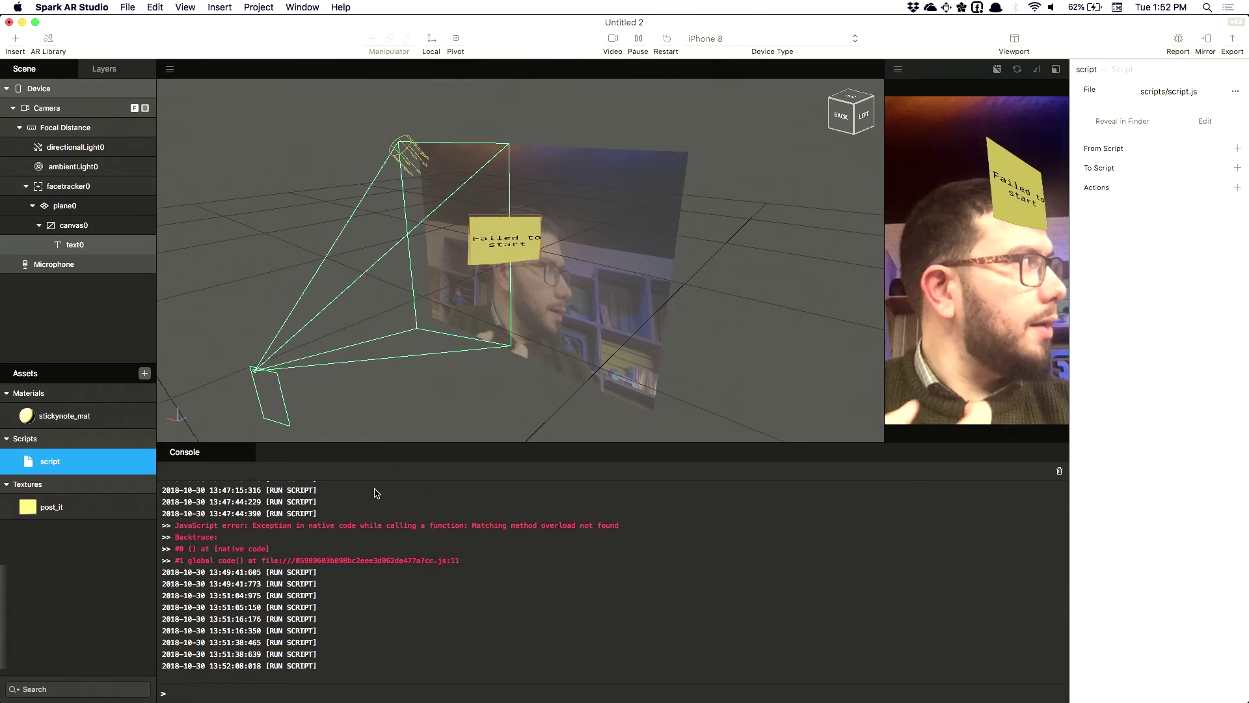
In Project properties, expand the Networking capability and add a whitelisted domain entry
left_click(259, 7)
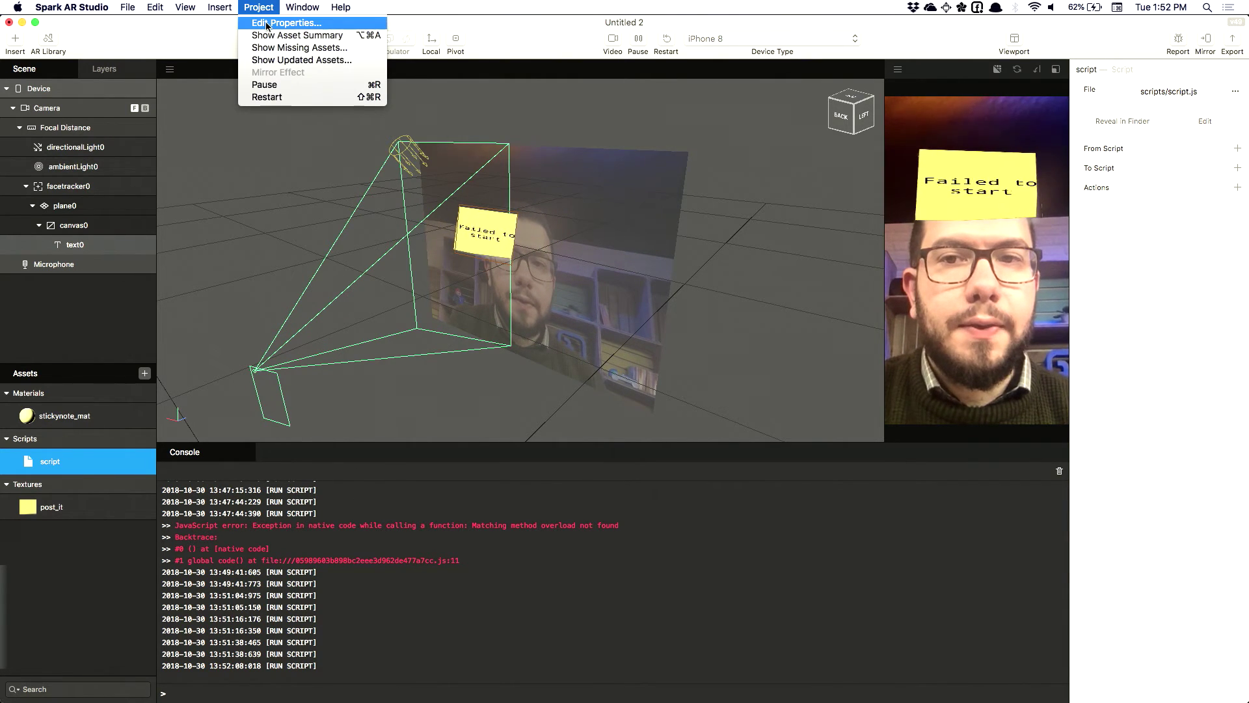
left_click(266, 26)
left_click(433, 211)
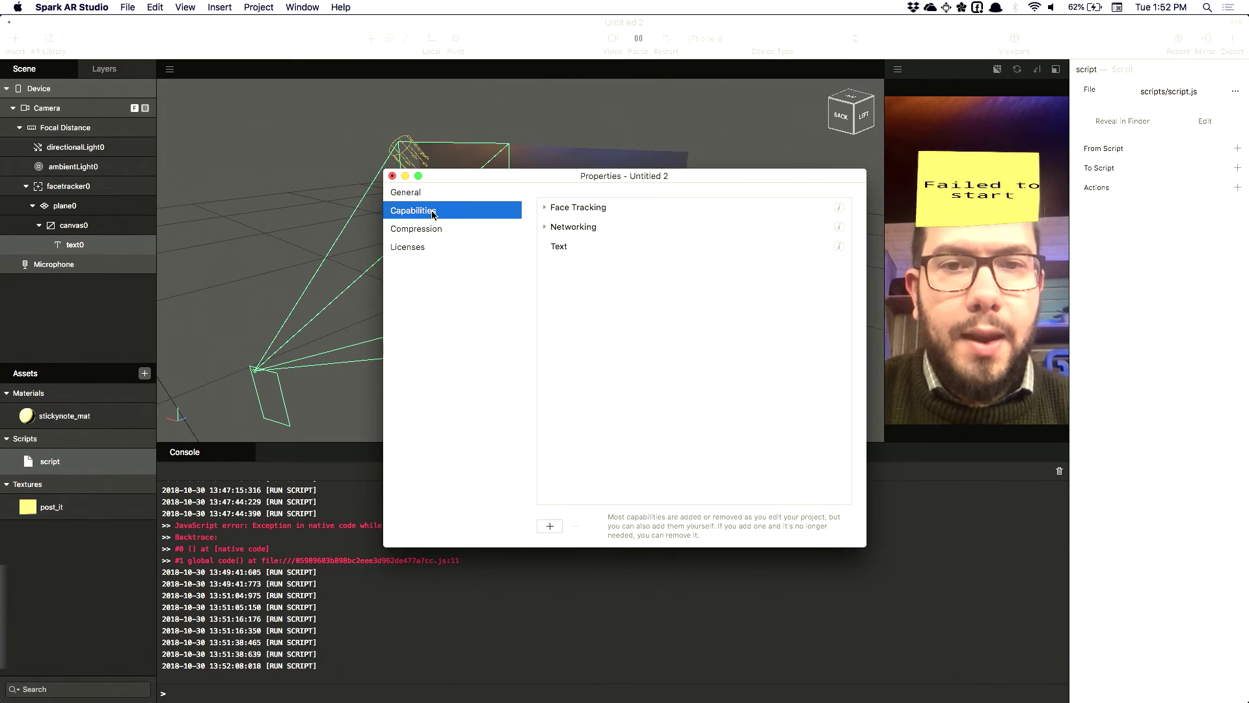
left_click(545, 227)
left_click(711, 260)
Whitelist wood-albacore.glitch.me, copied from the Glitch app's address in Chrome
key("super+Tab")
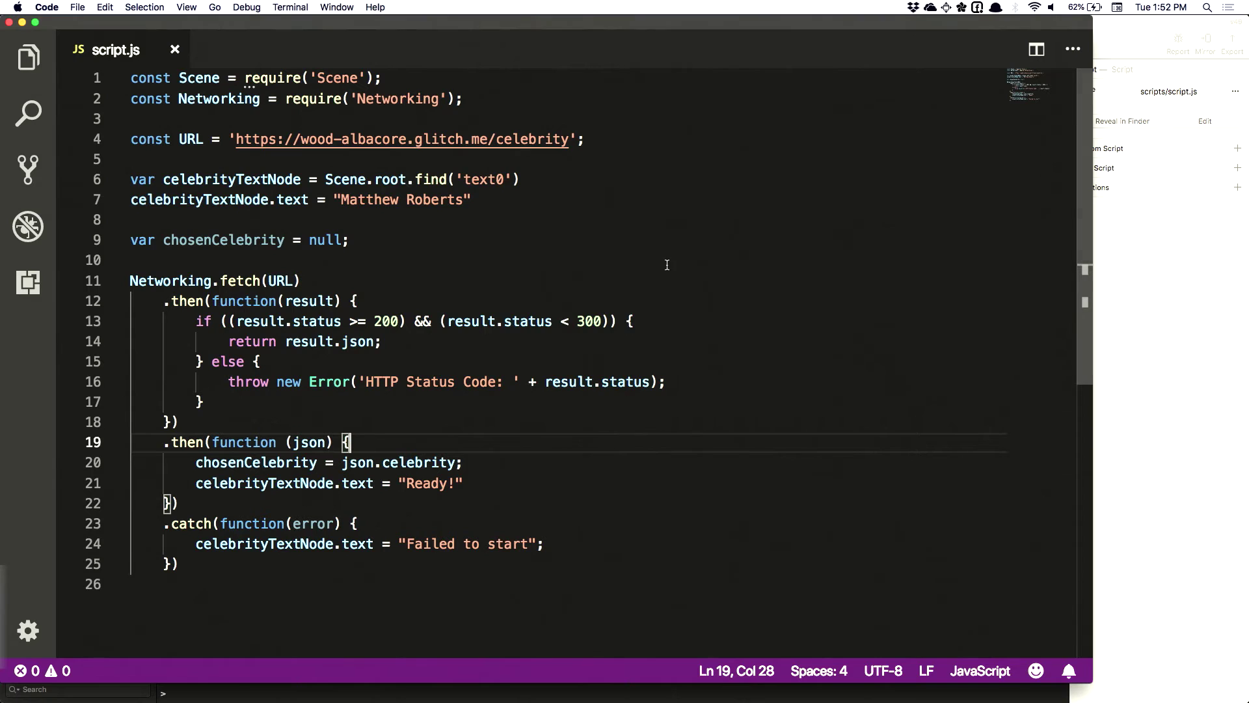
key("super+Tab")
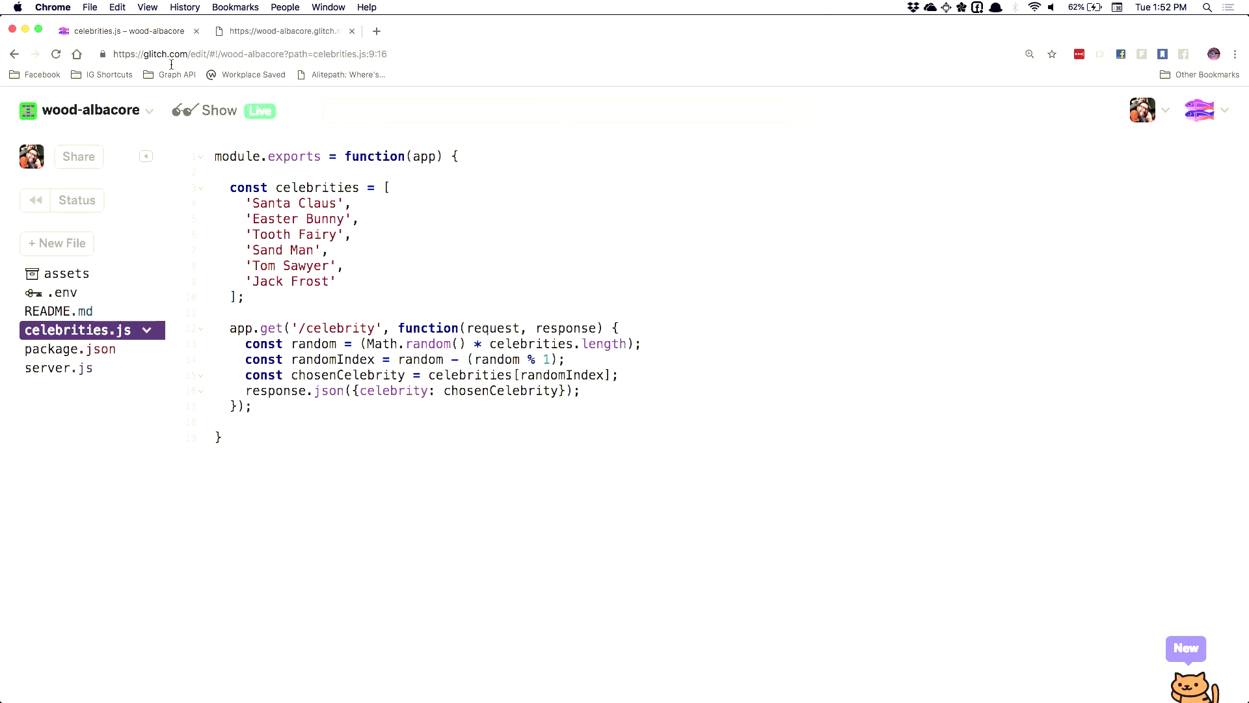
left_click(231, 34)
left_click_drag(144, 54, 258, 58)
key("super+c")
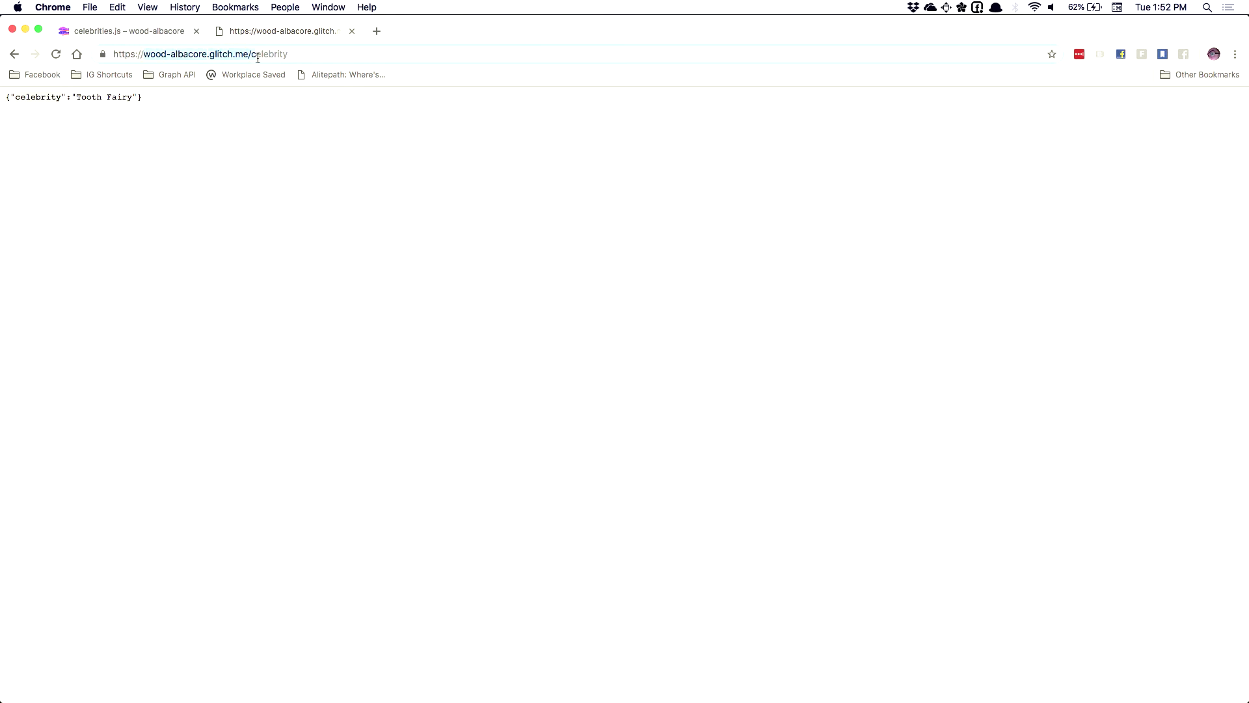
key("super+Tab")
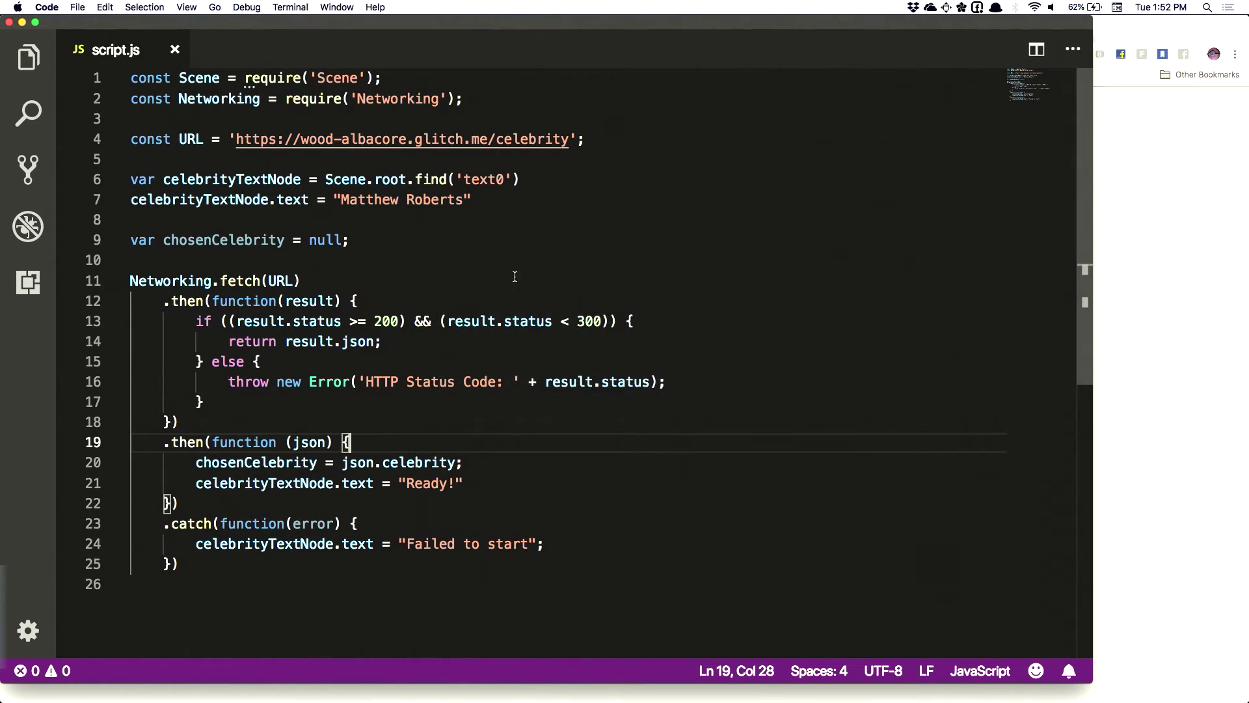
key("super+Tab")
key("super+Tab")
key("super+v")
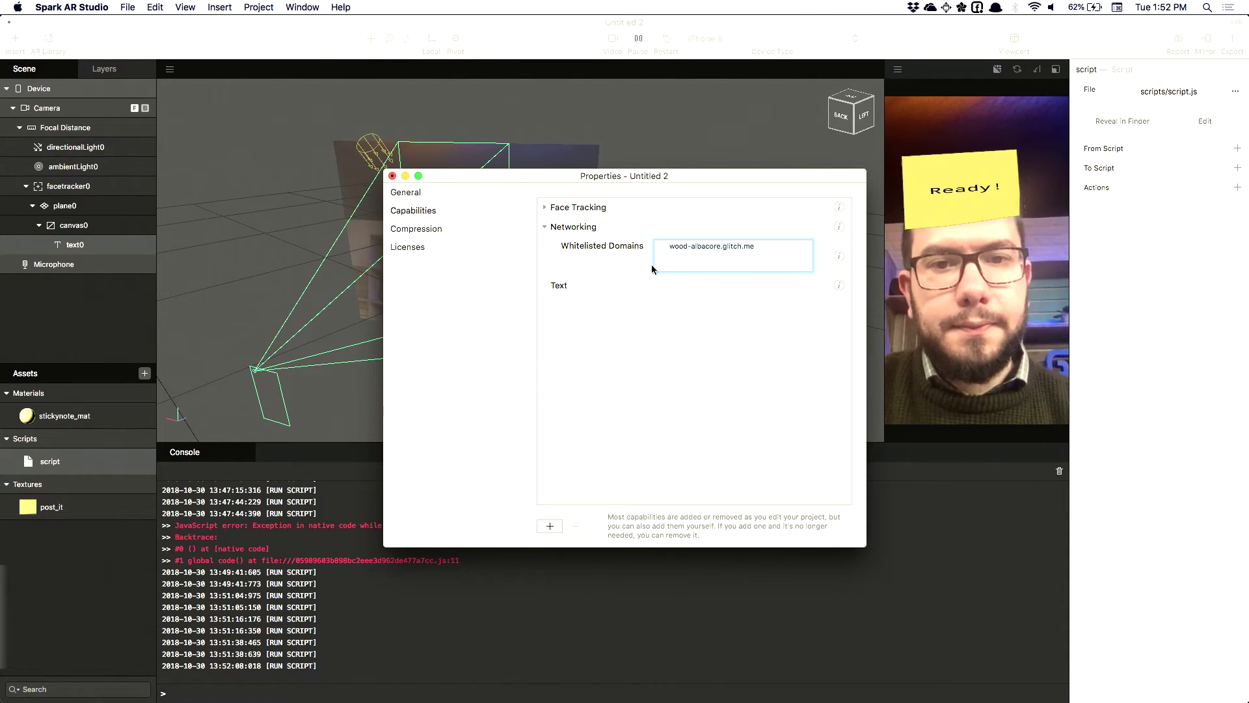
key("Return")
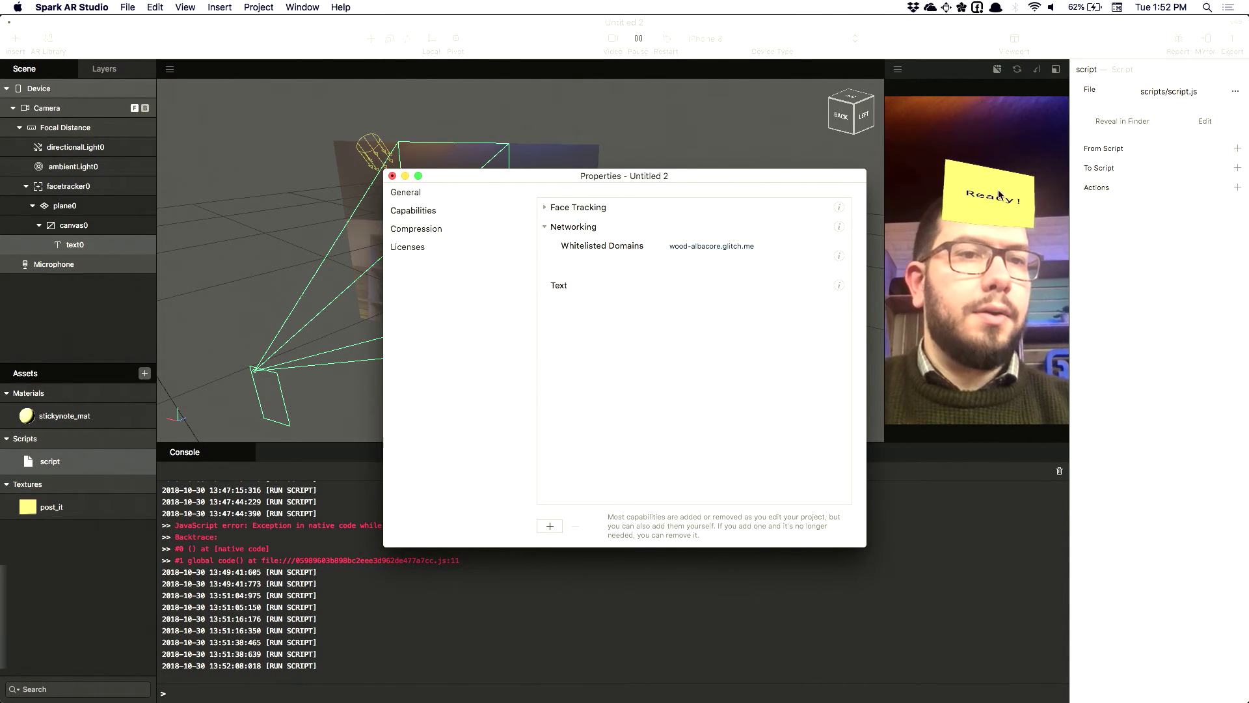
Close the project properties without saving and clear the console
left_click(393, 176)
key("super+s")
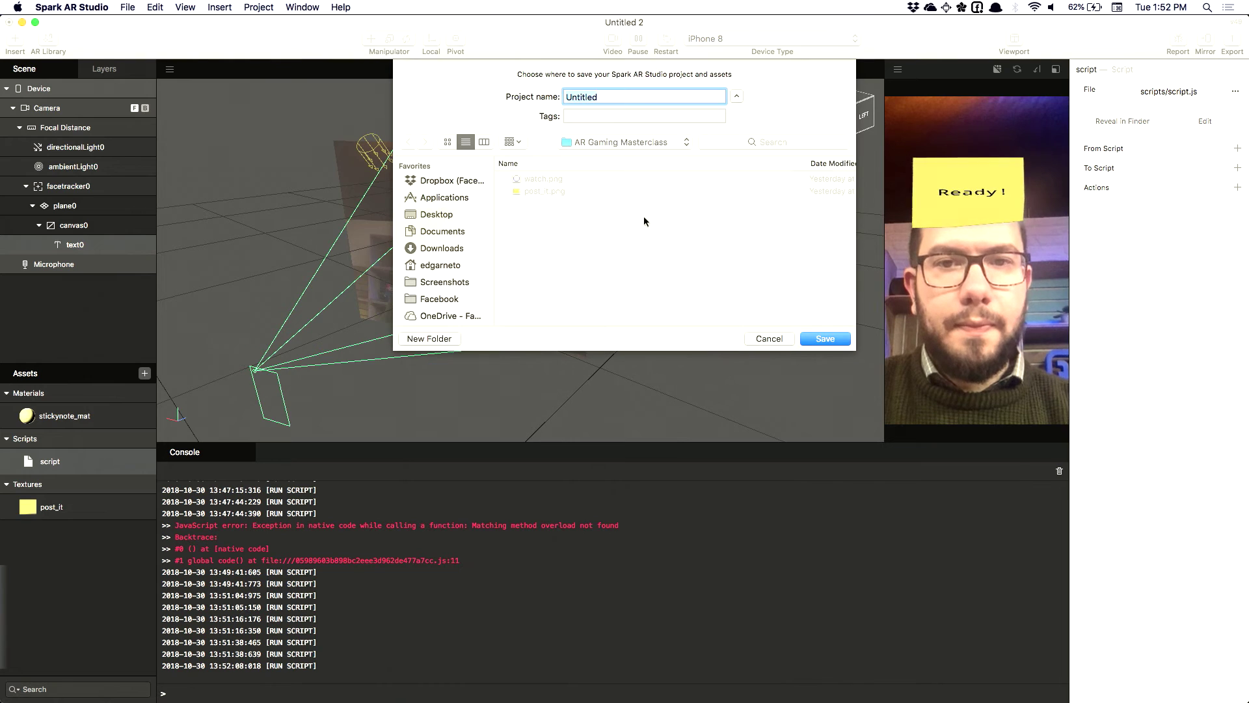
key("Escape")
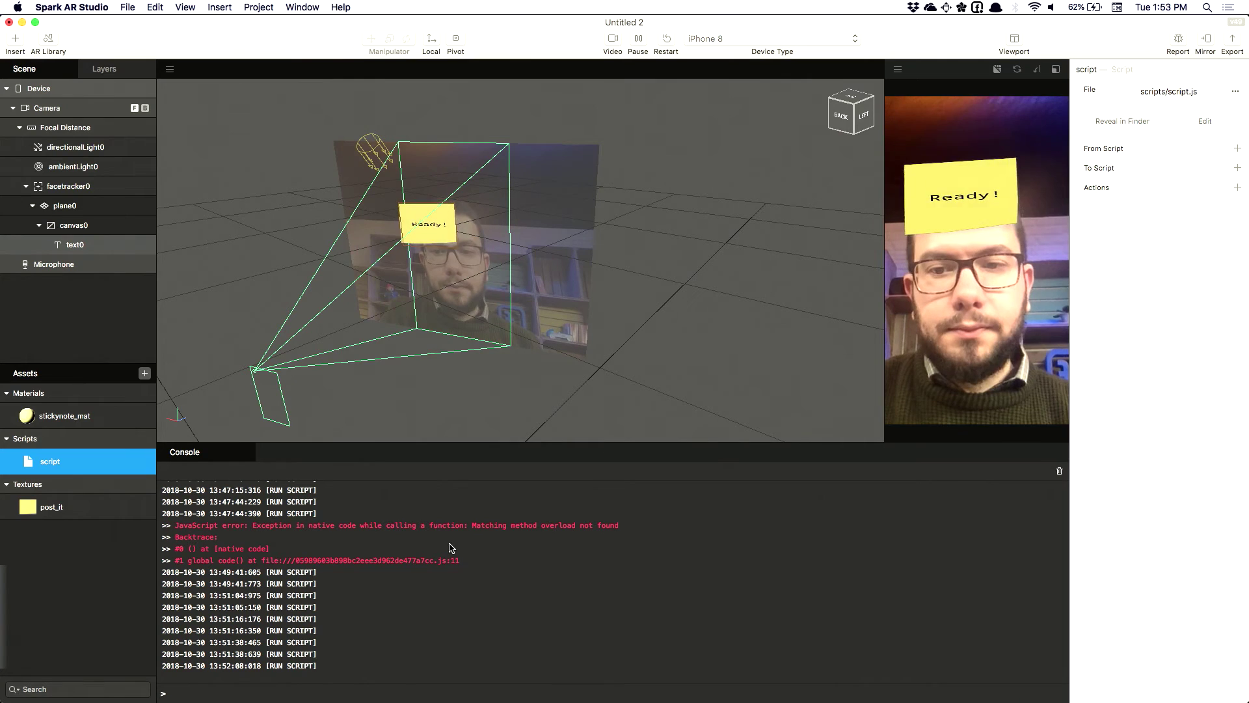
left_click(1059, 471)
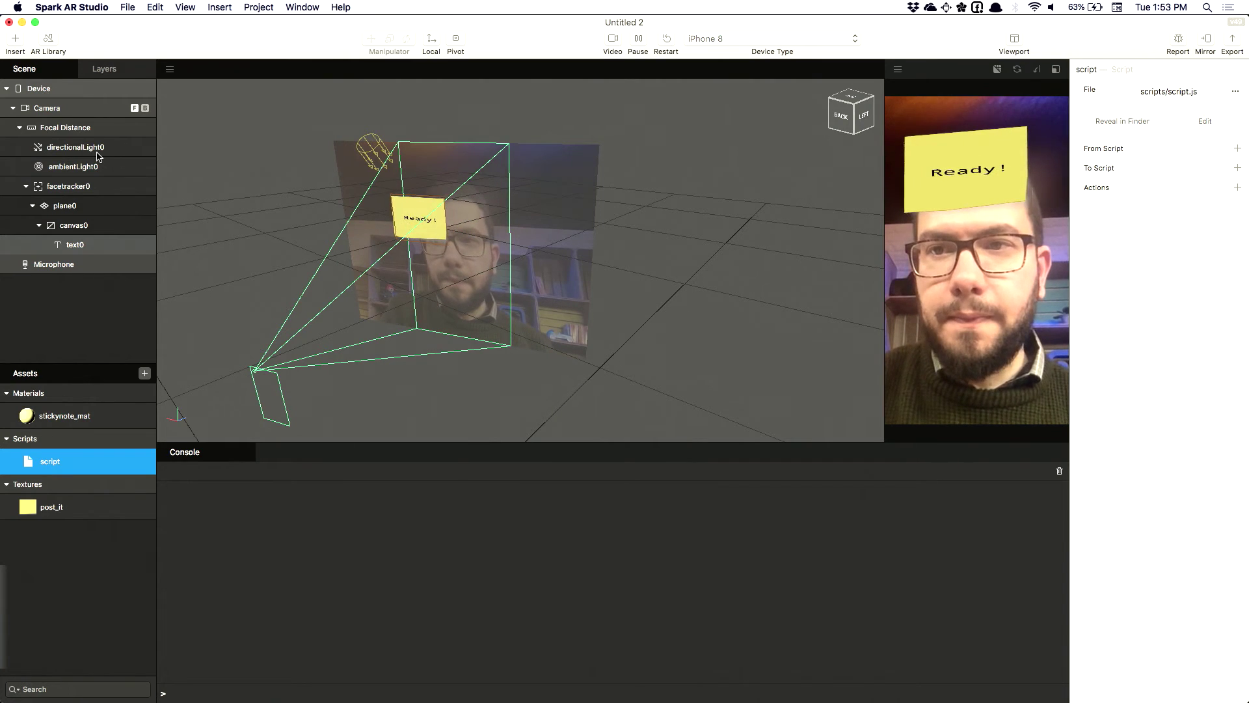
left_click(114, 232)
Switch from Spark AR Studio to script.js in Visual Studio Code
key("super+Tab")
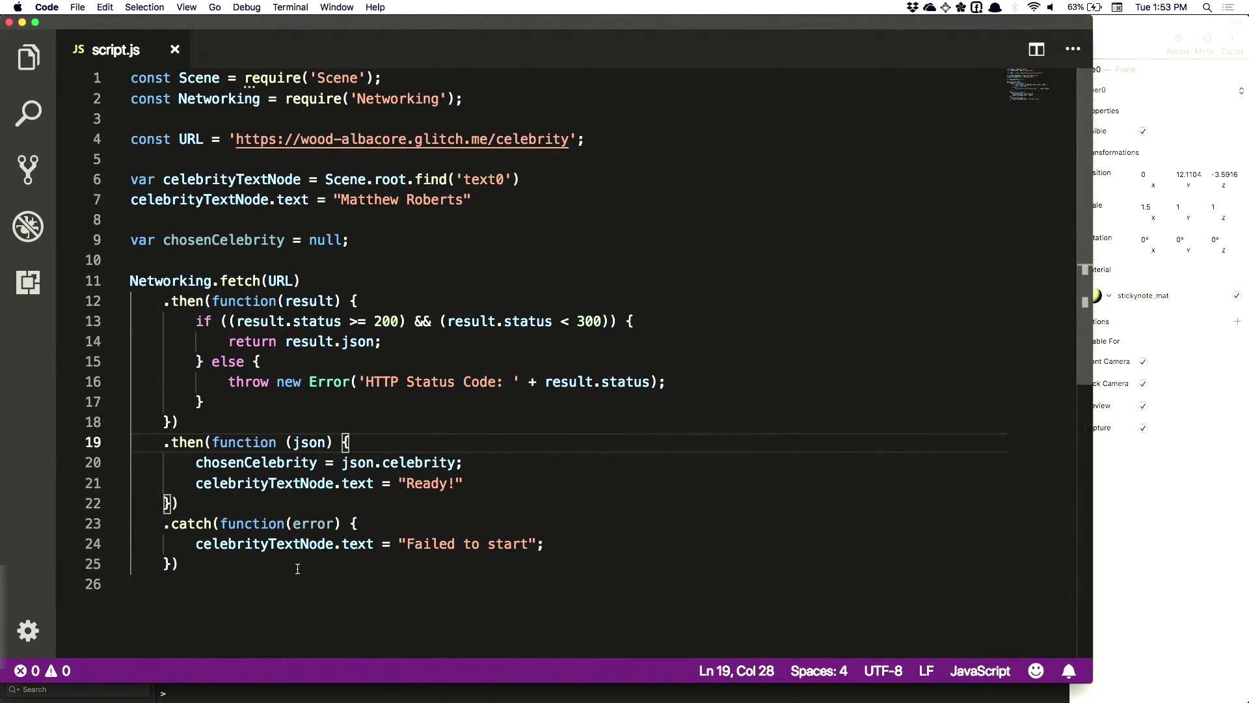
Outdent the .then/.catch chain on lines 12-25 and end it with a semicolon
left_click(297, 568)
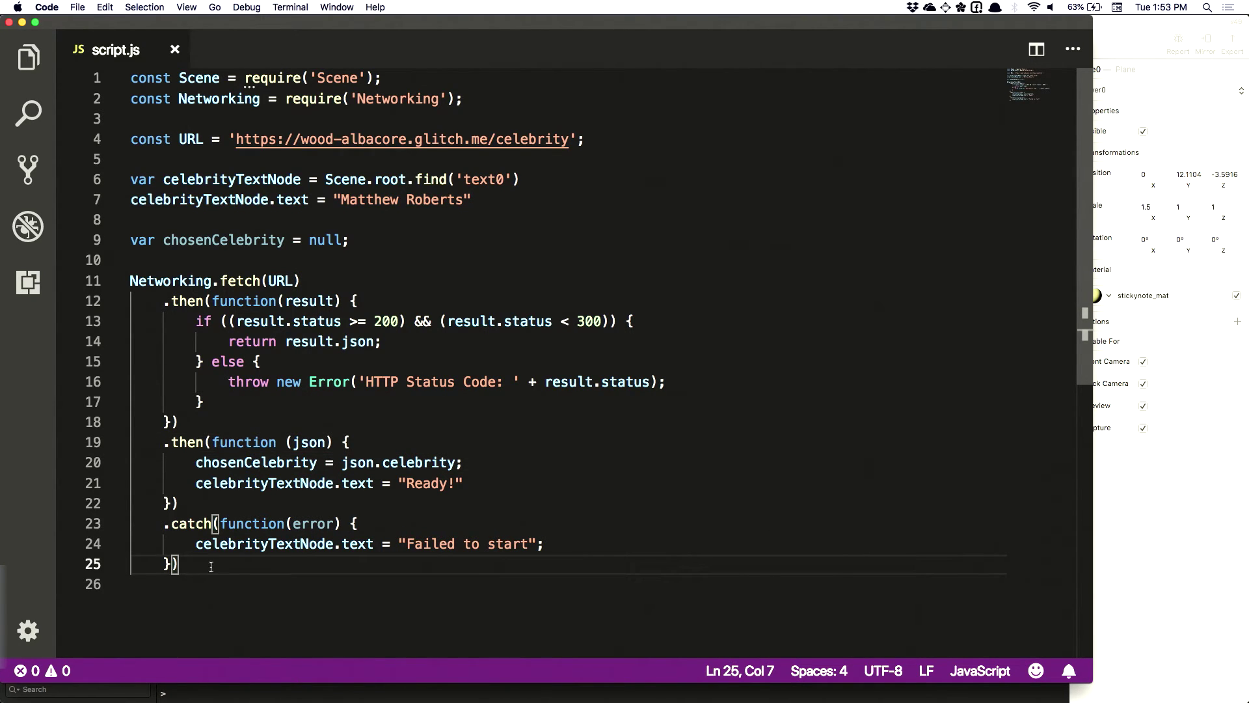
left_click(163, 301, "shift")
key("shift+Tab")
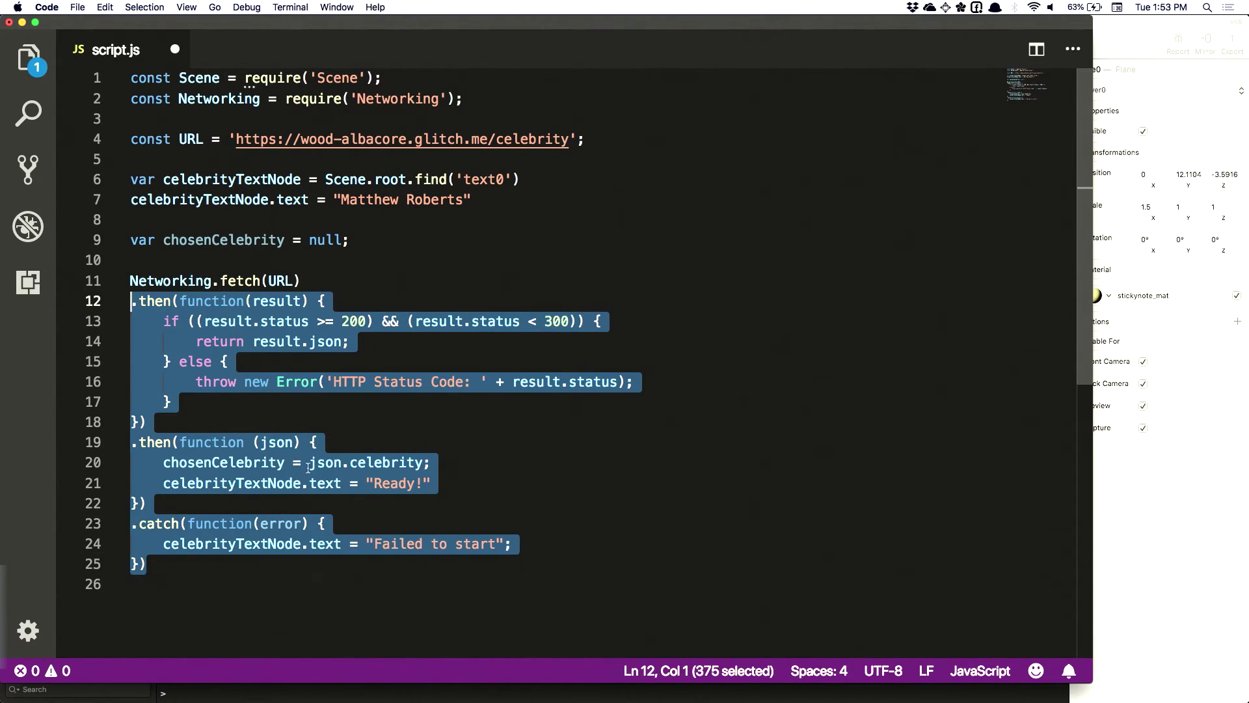
left_click(197, 569)
type(";")
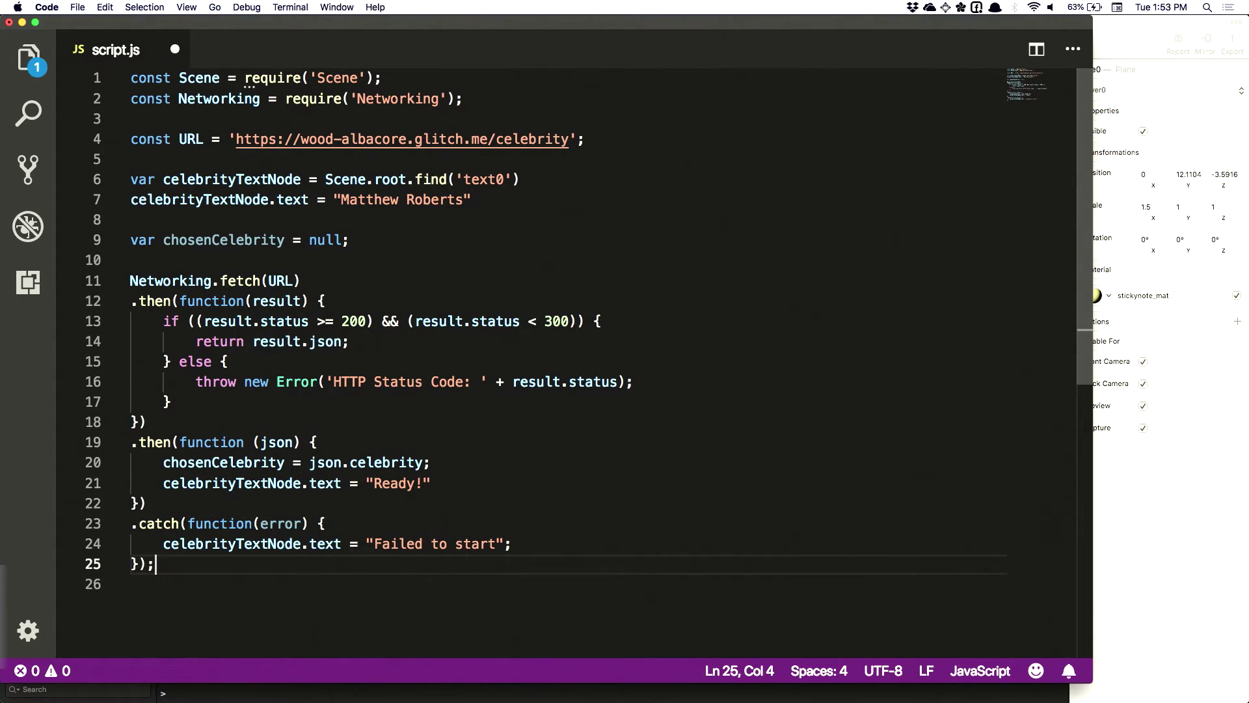
key("Return")
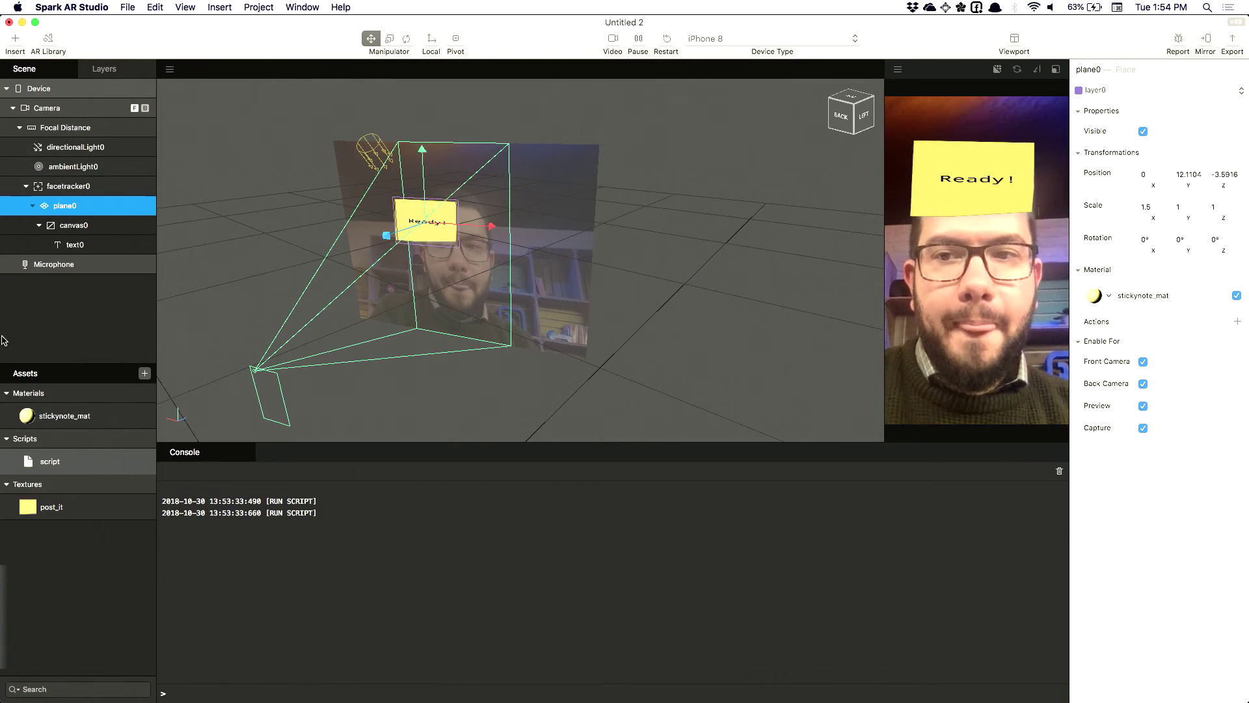
Add a particle system emitter under facetracker0
left_click(69, 186)
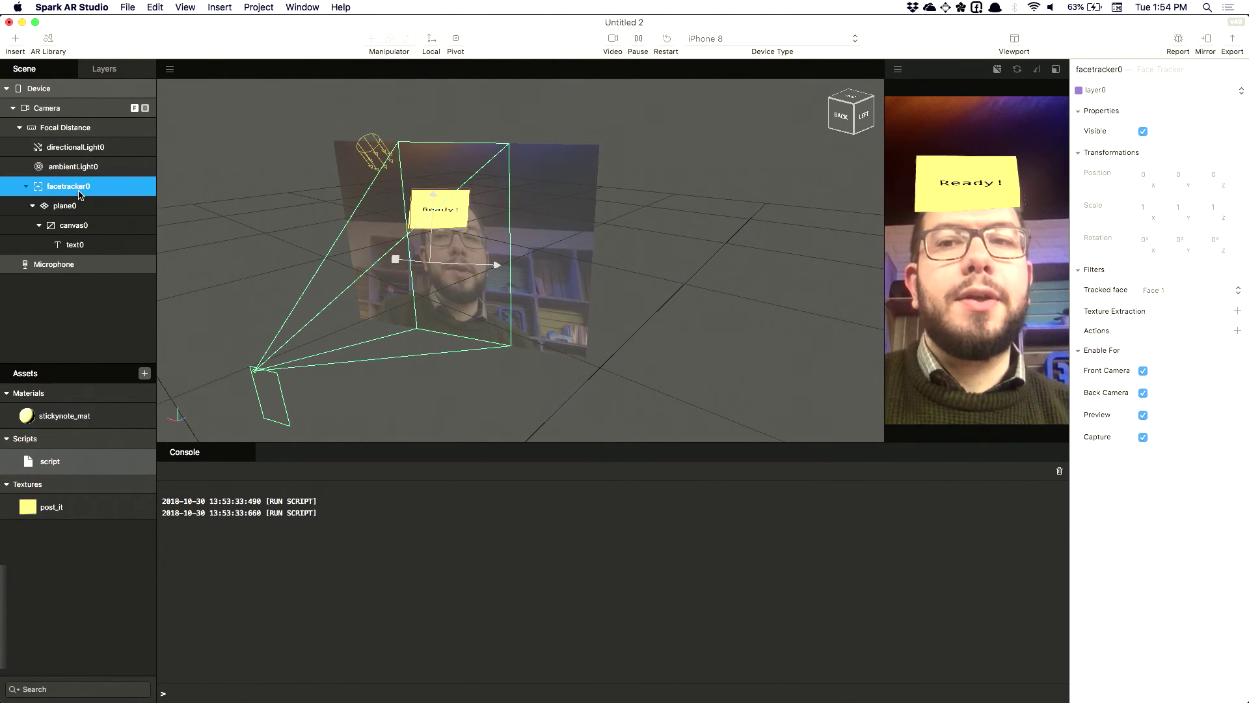
right_click(78, 193)
mouse_move(100, 198)
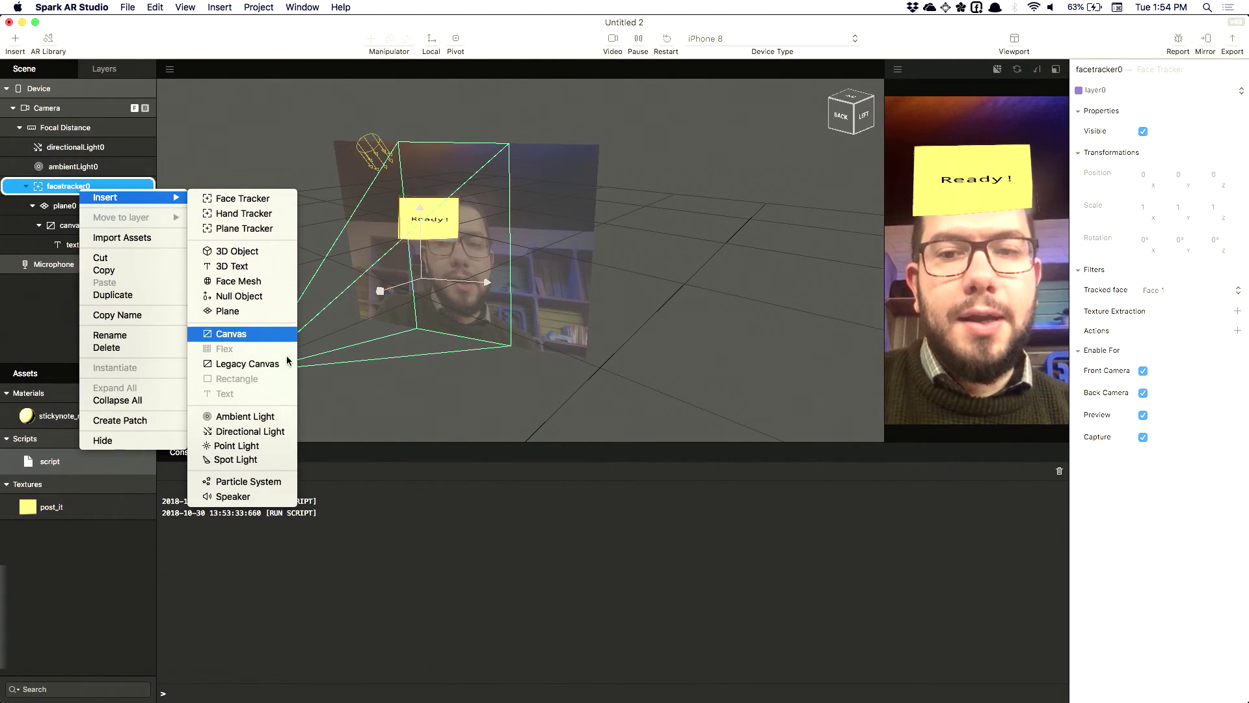
left_click(236, 482)
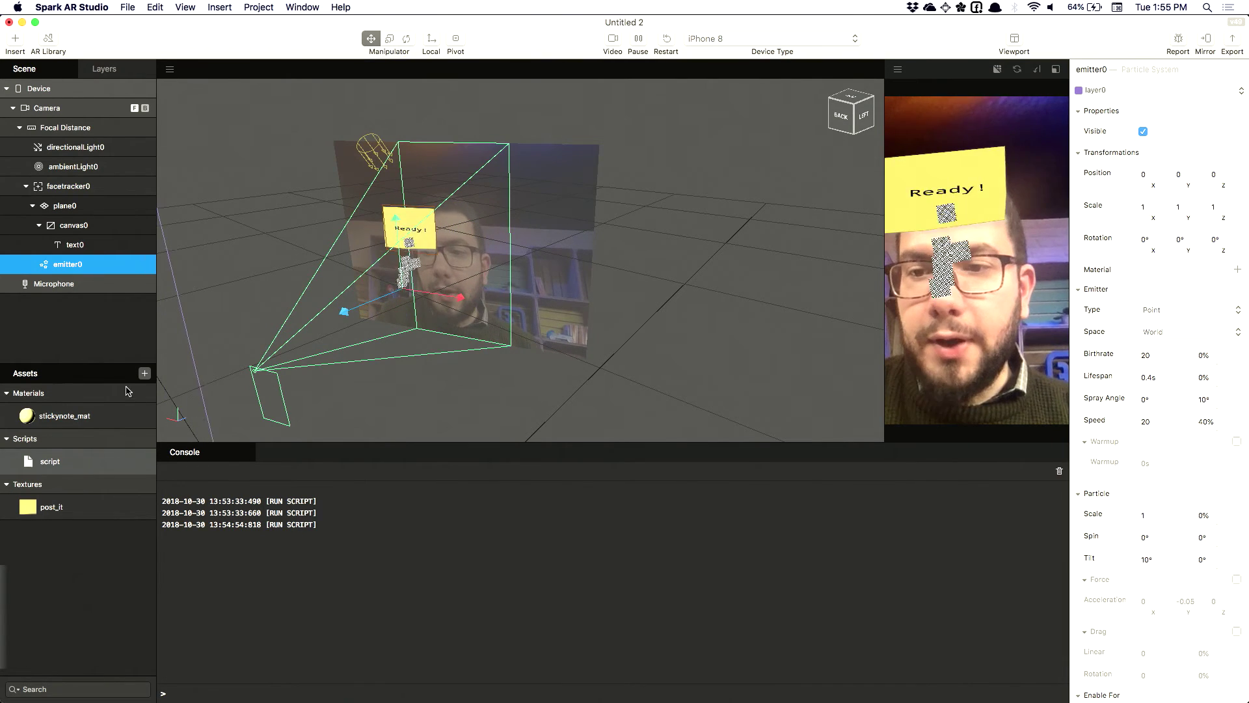
Import watch.png from the computer as a texture asset
left_click(145, 374)
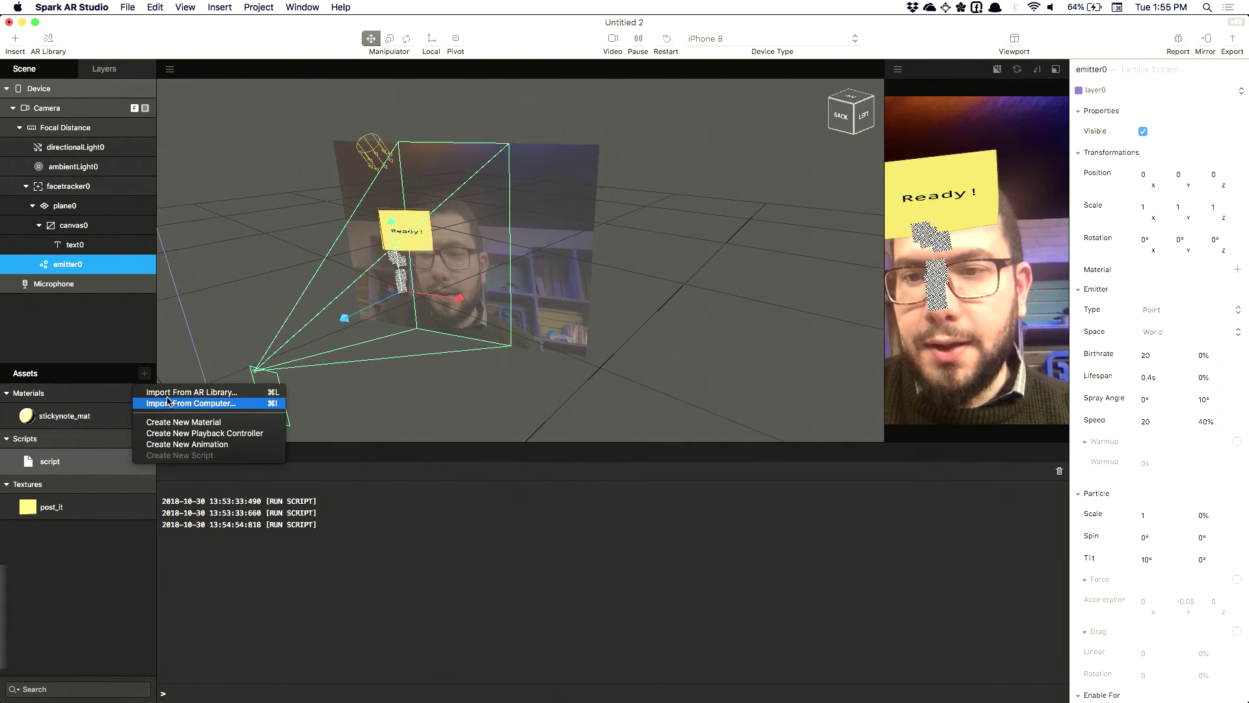
left_click(166, 408)
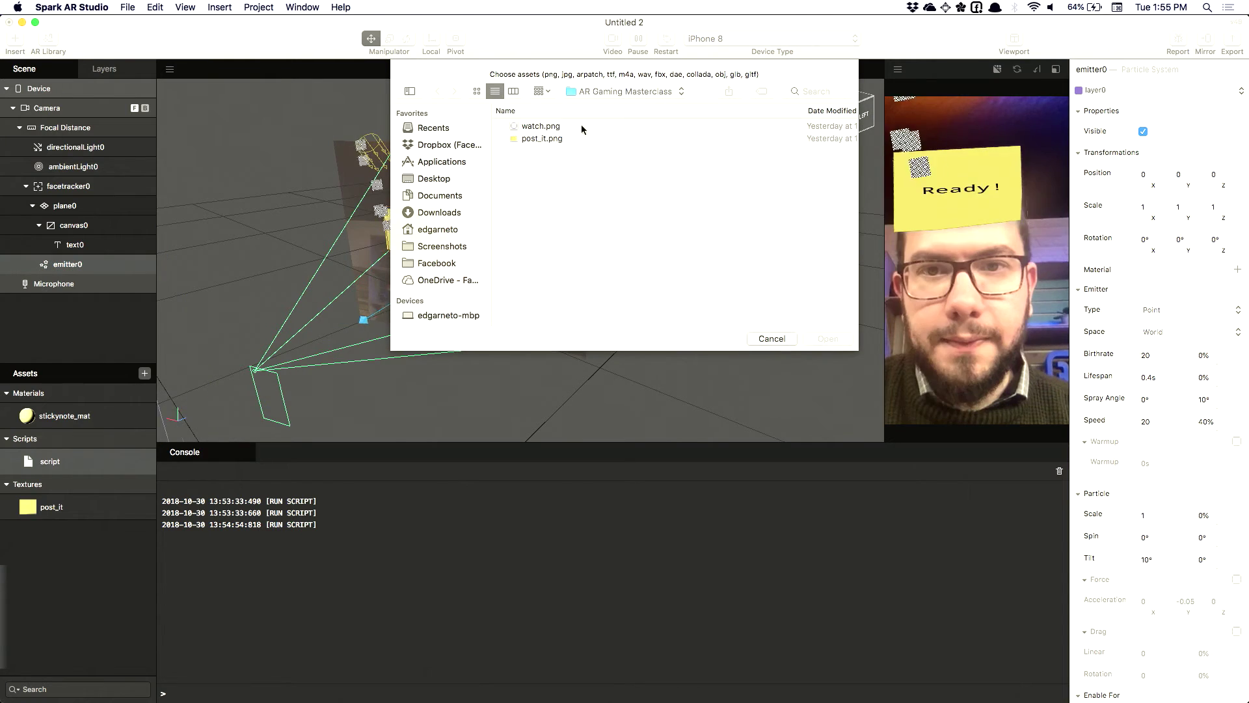
double_click(549, 127)
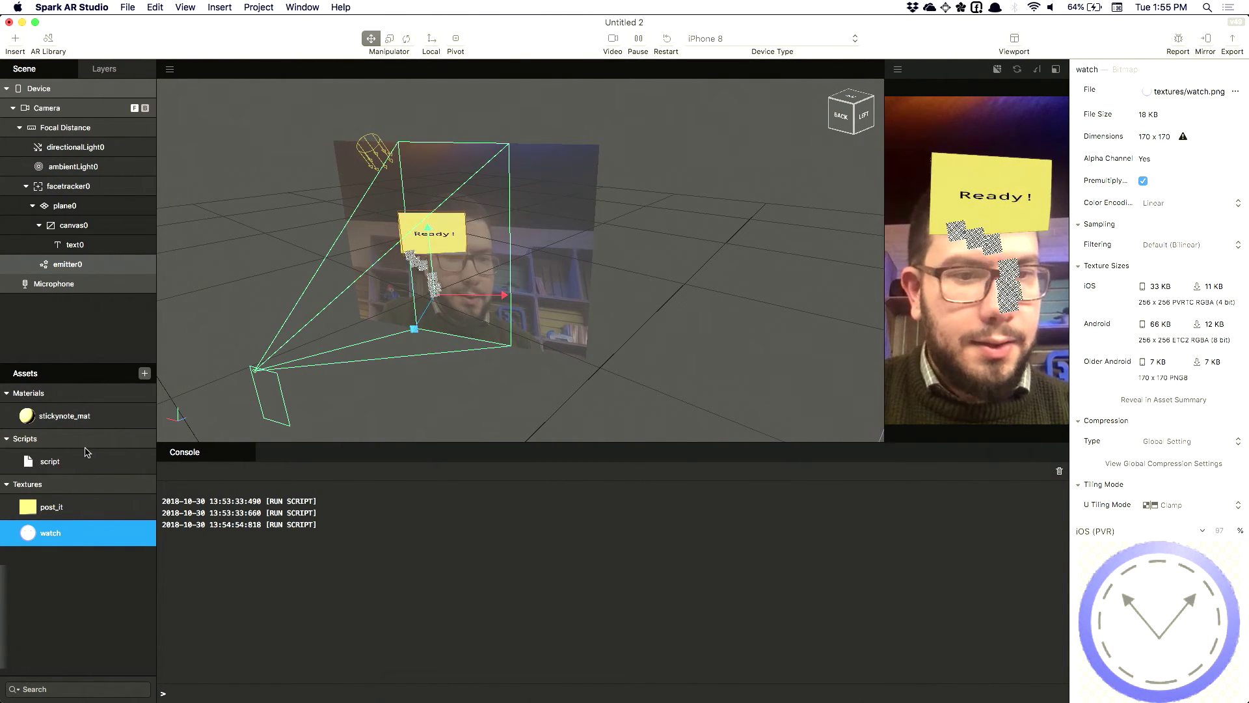
Create a new material named particle_mat with the watch texture as its diffuse
left_click(144, 374)
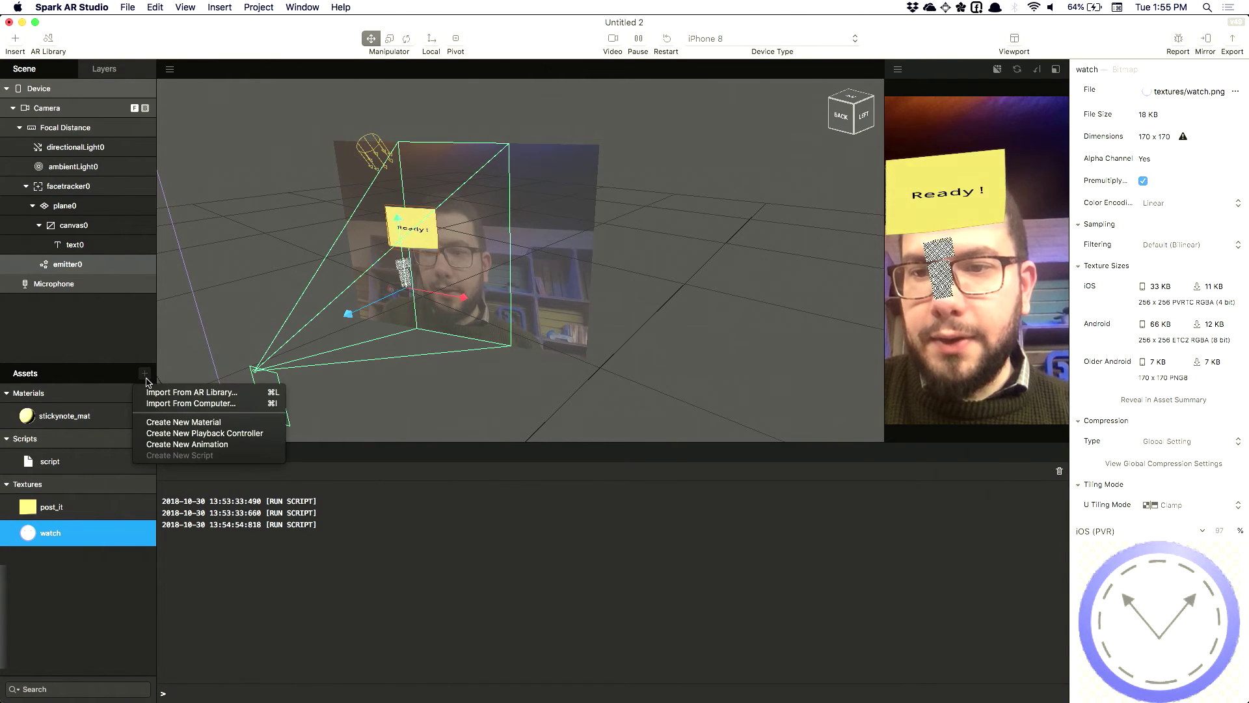
left_click(396, 307)
left_click(1117, 69)
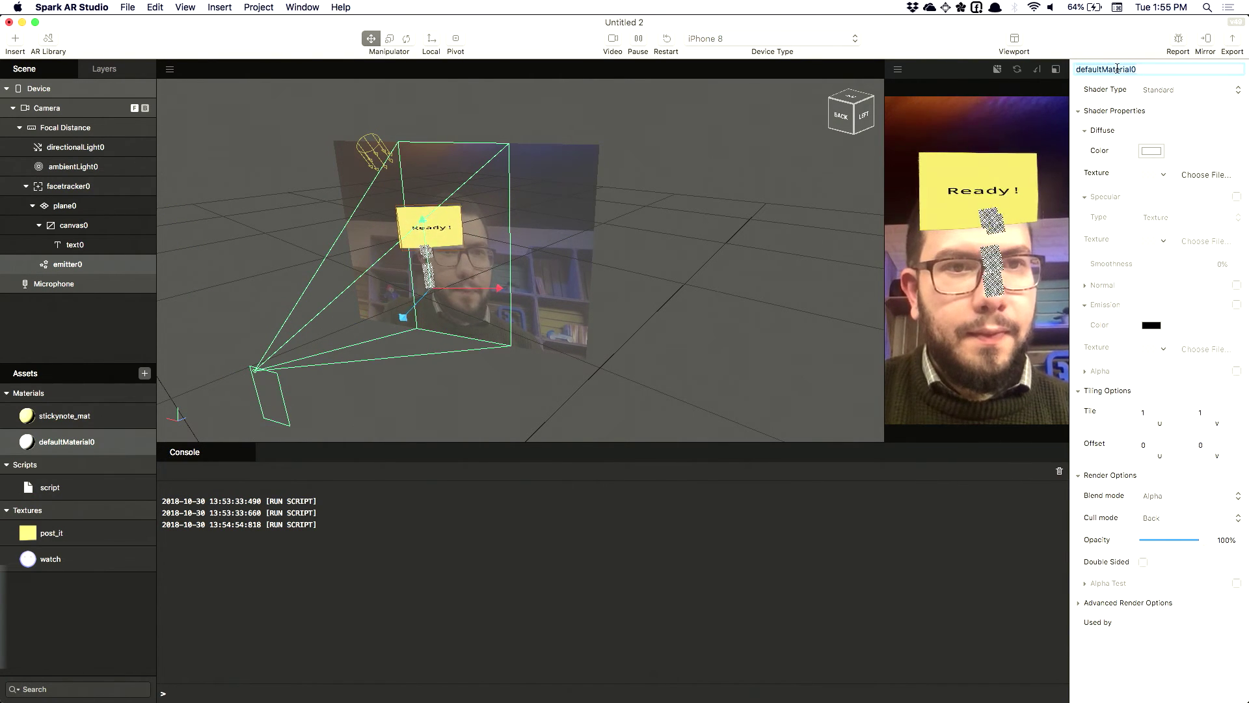
type("pat")
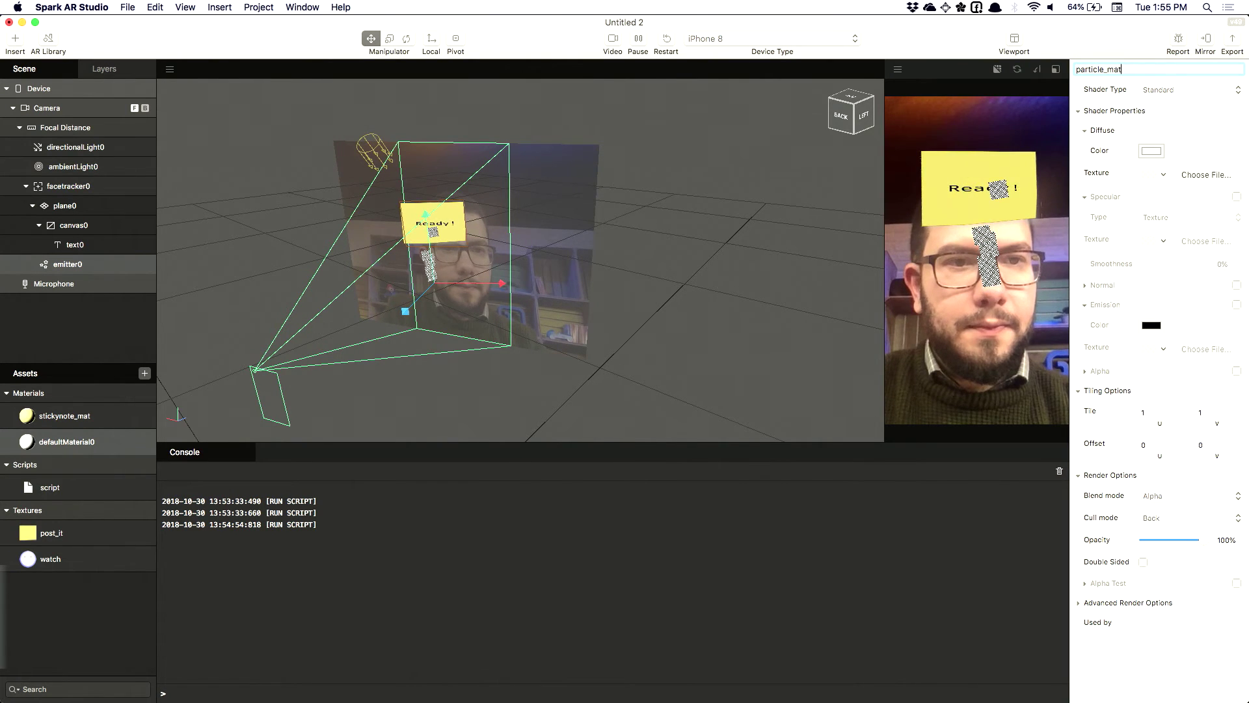
left_click(68, 264)
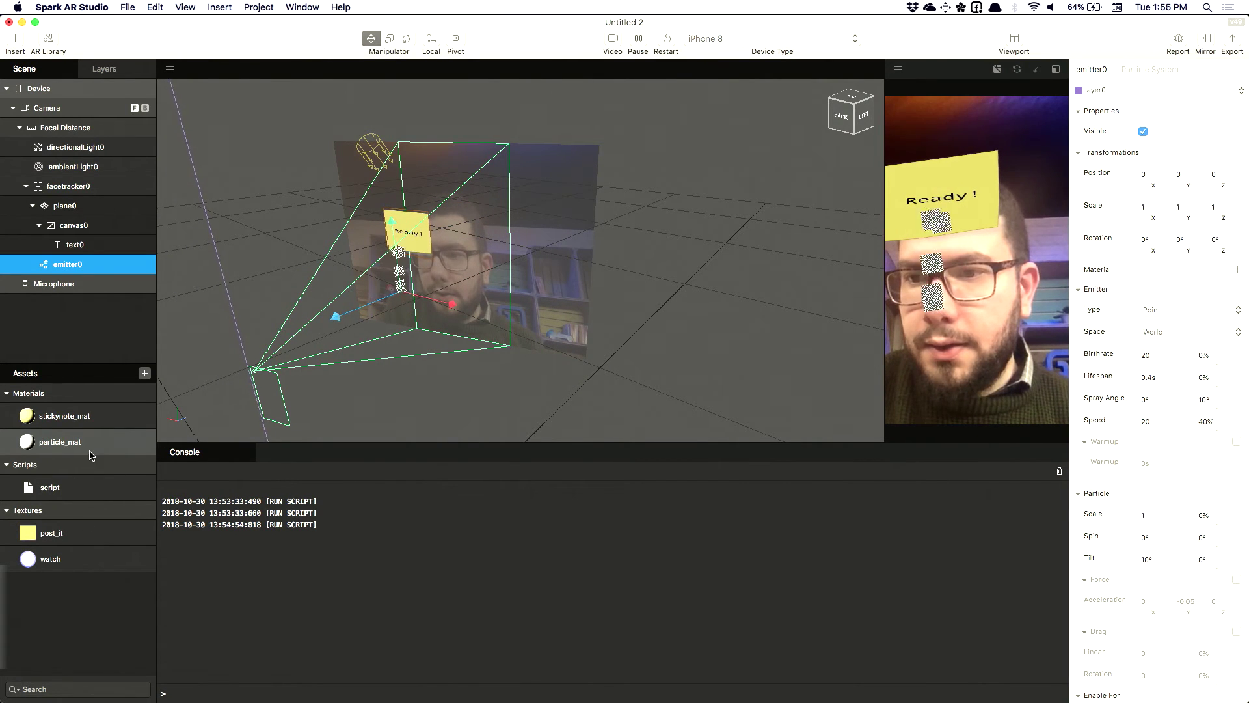
left_click(65, 442)
left_click(1163, 175)
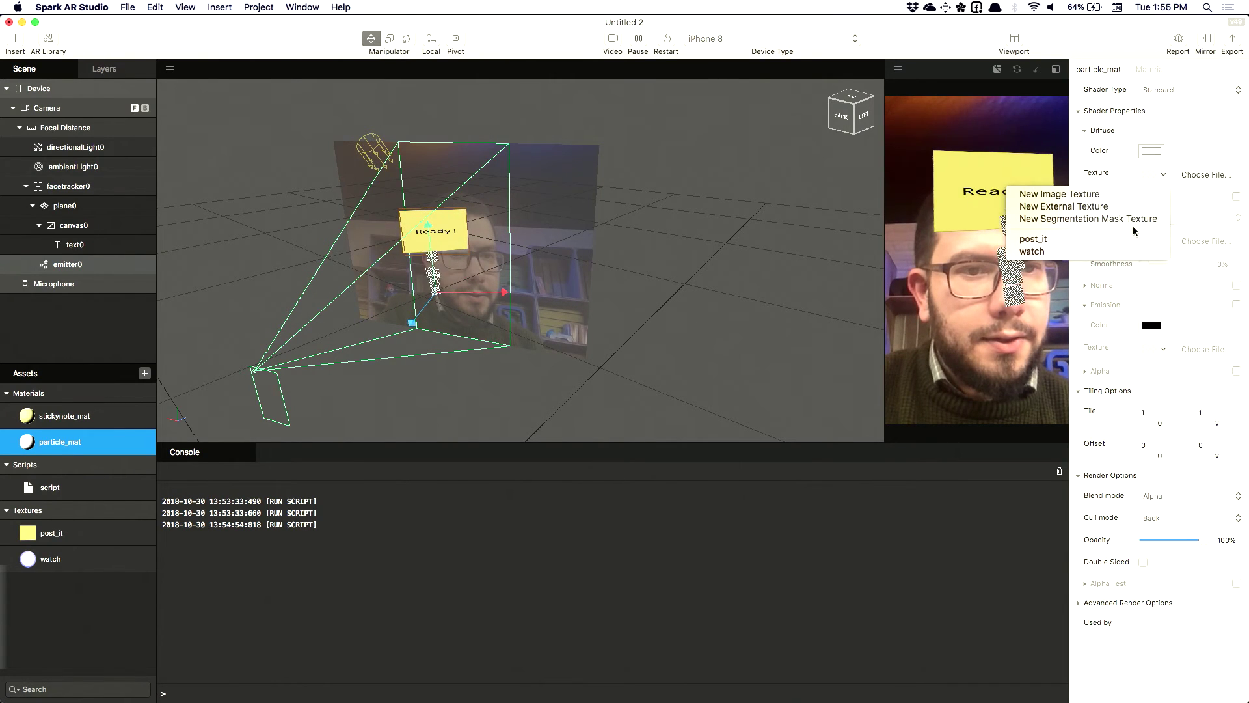
left_click(1032, 252)
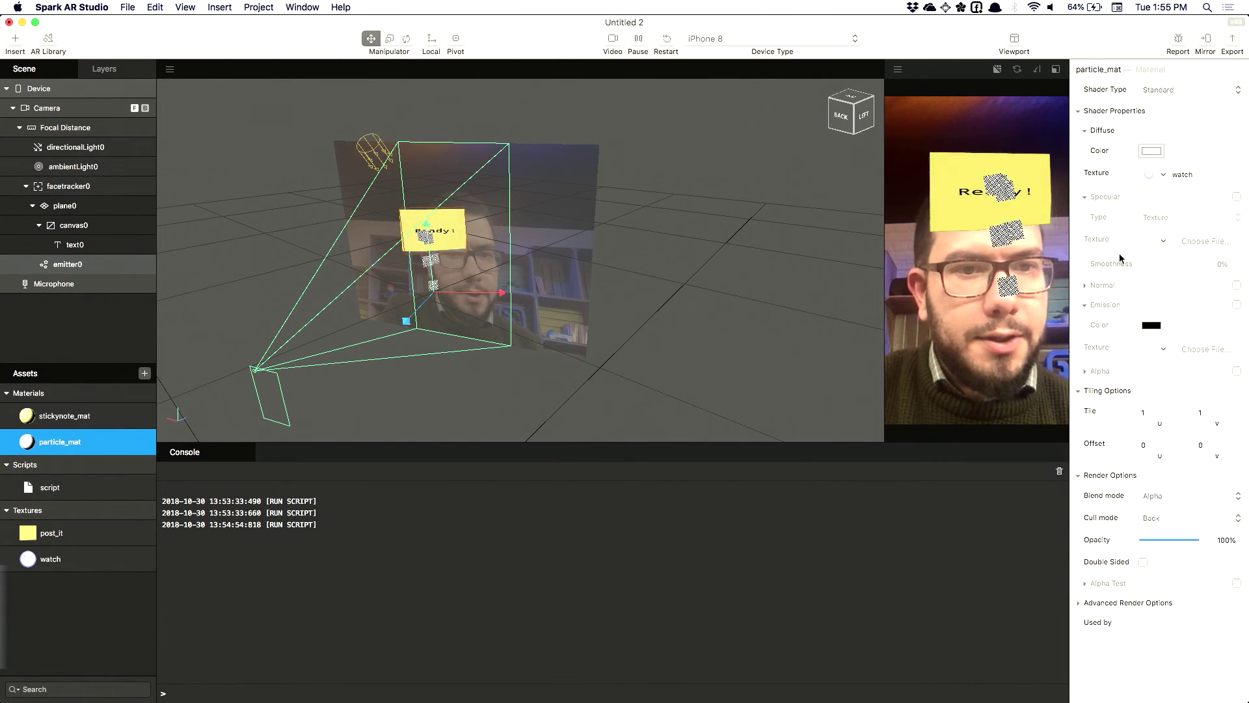
Assign particle_mat as emitter0's material
double_click(68, 264)
left_click(1236, 272)
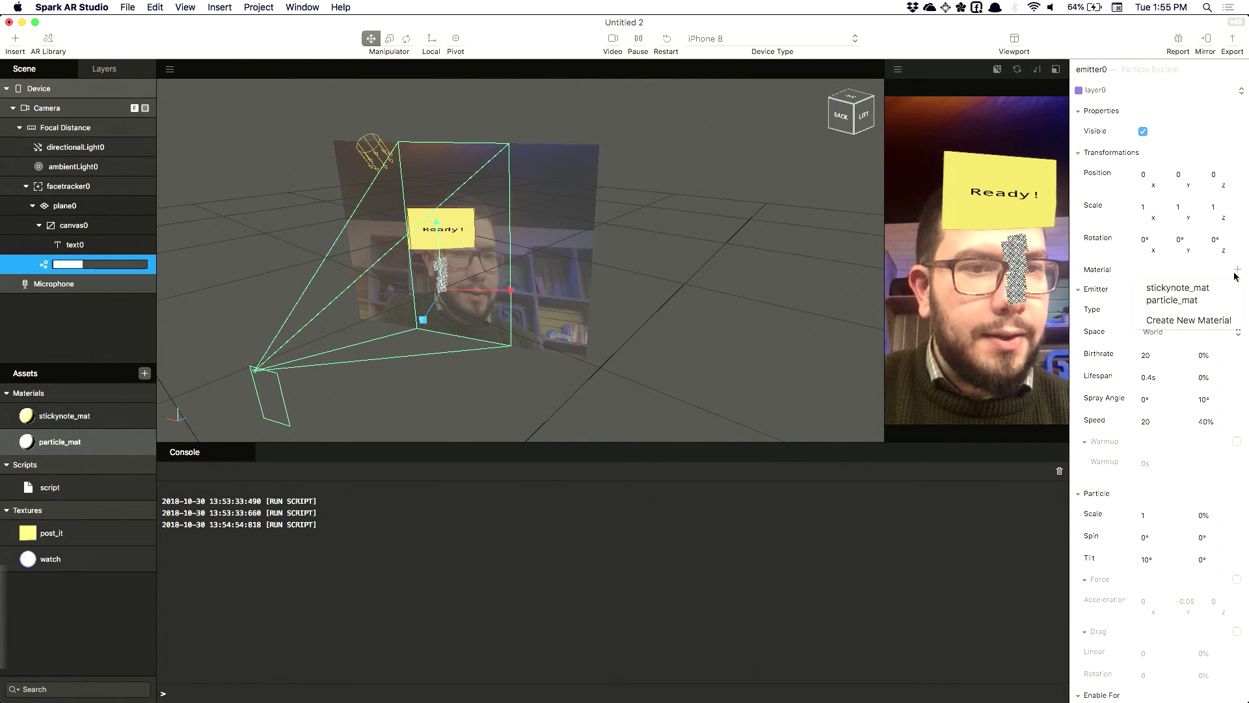
left_click(1179, 301)
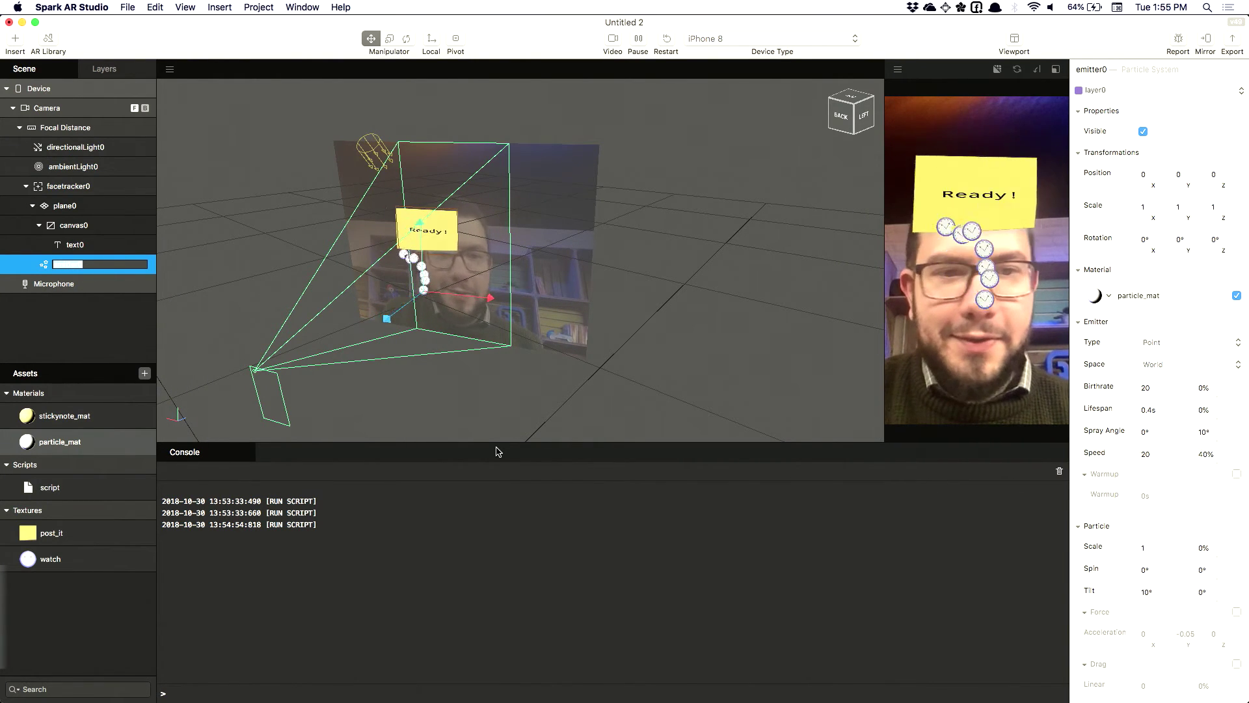
left_click(54, 284)
Set emitter0's Emitter Type to Ring with Inner Radius 10 and Outer Radius 20
left_click(60, 264)
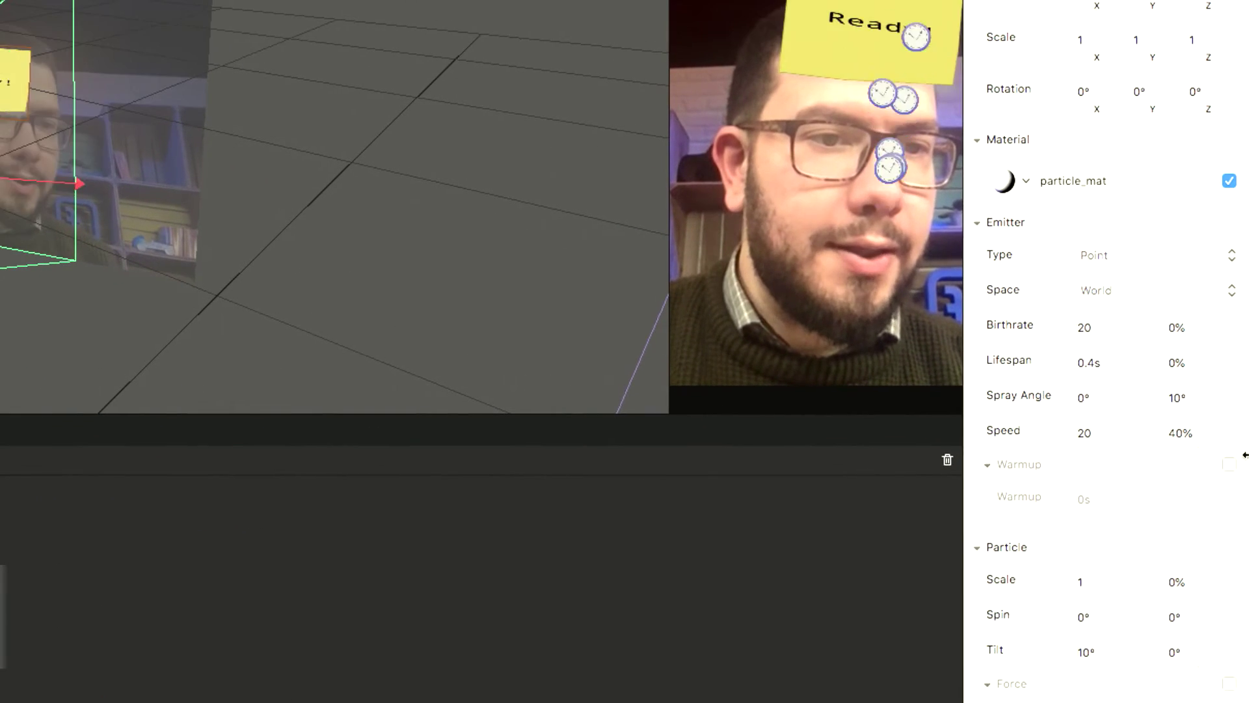
scroll(1124, 404, "down", 5)
scroll(1123, 404, "up", 5)
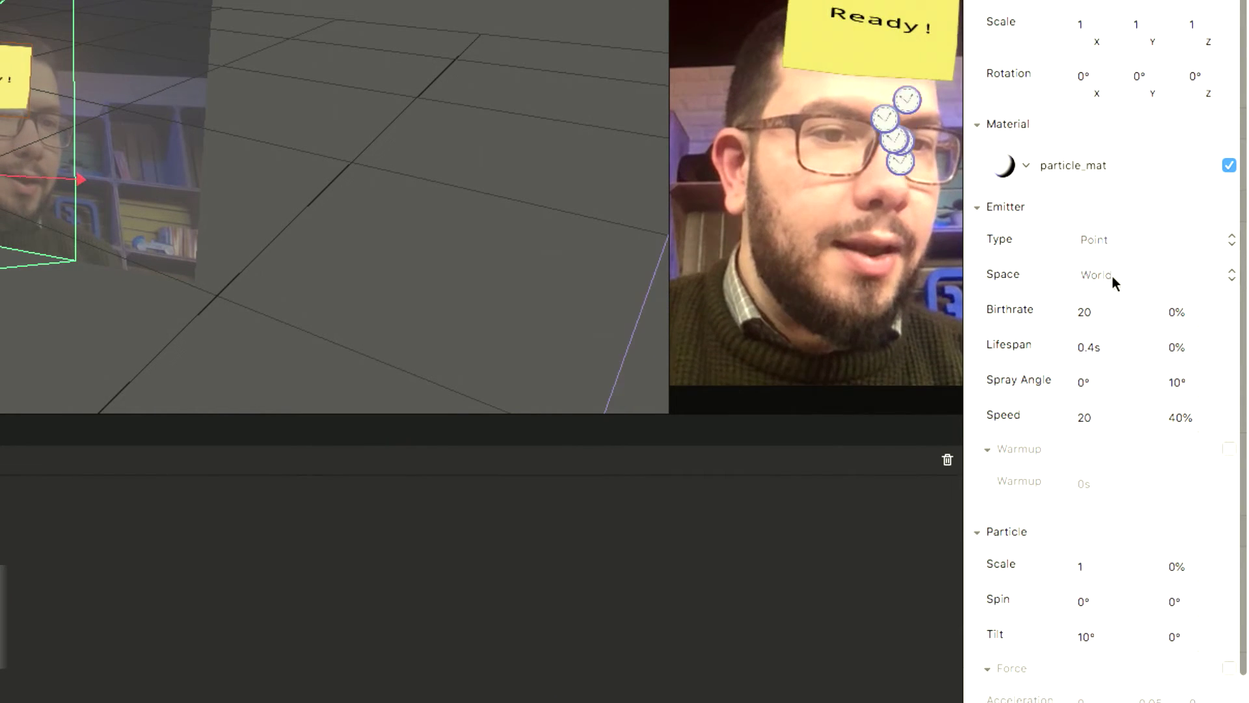
left_click(1110, 241)
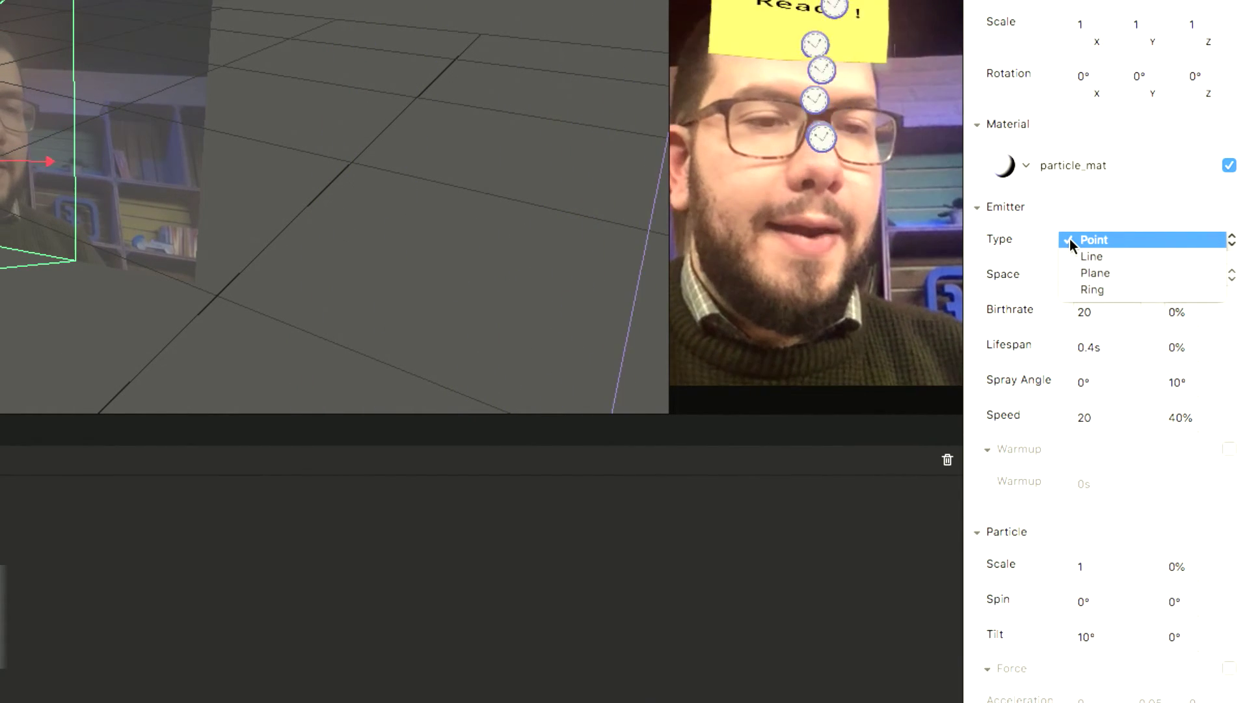
left_click(1107, 287)
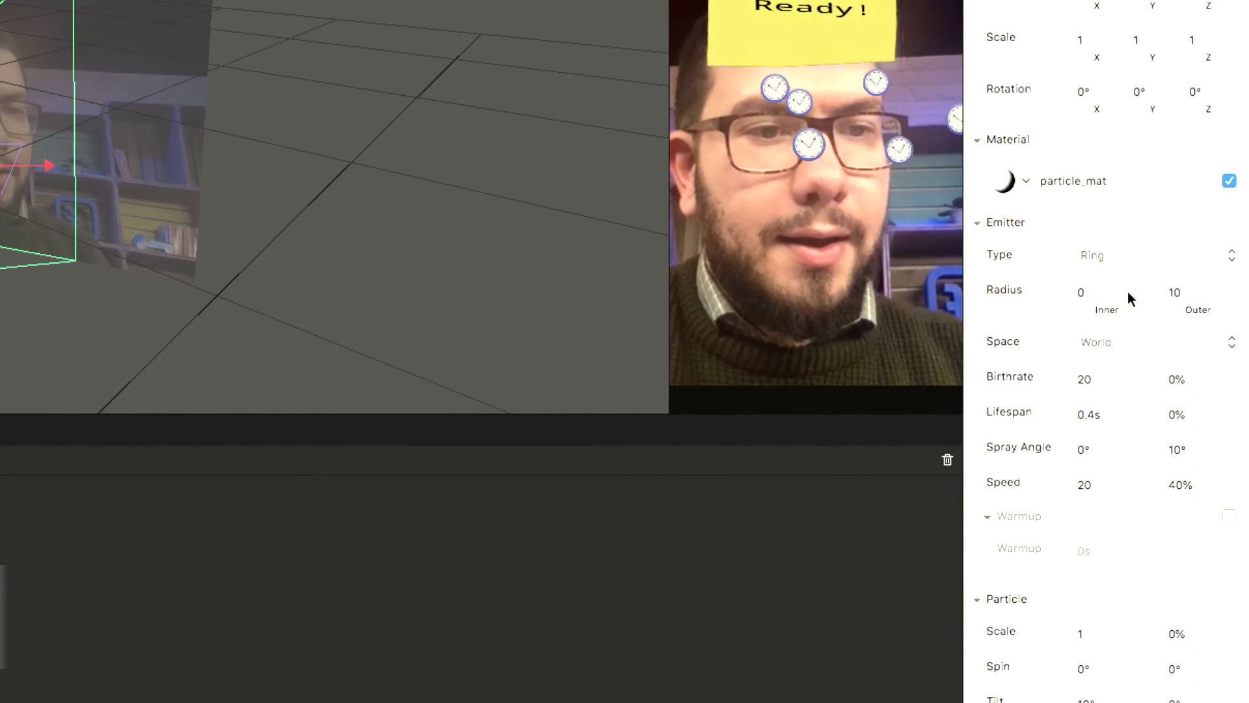
left_click(1110, 290)
type("10")
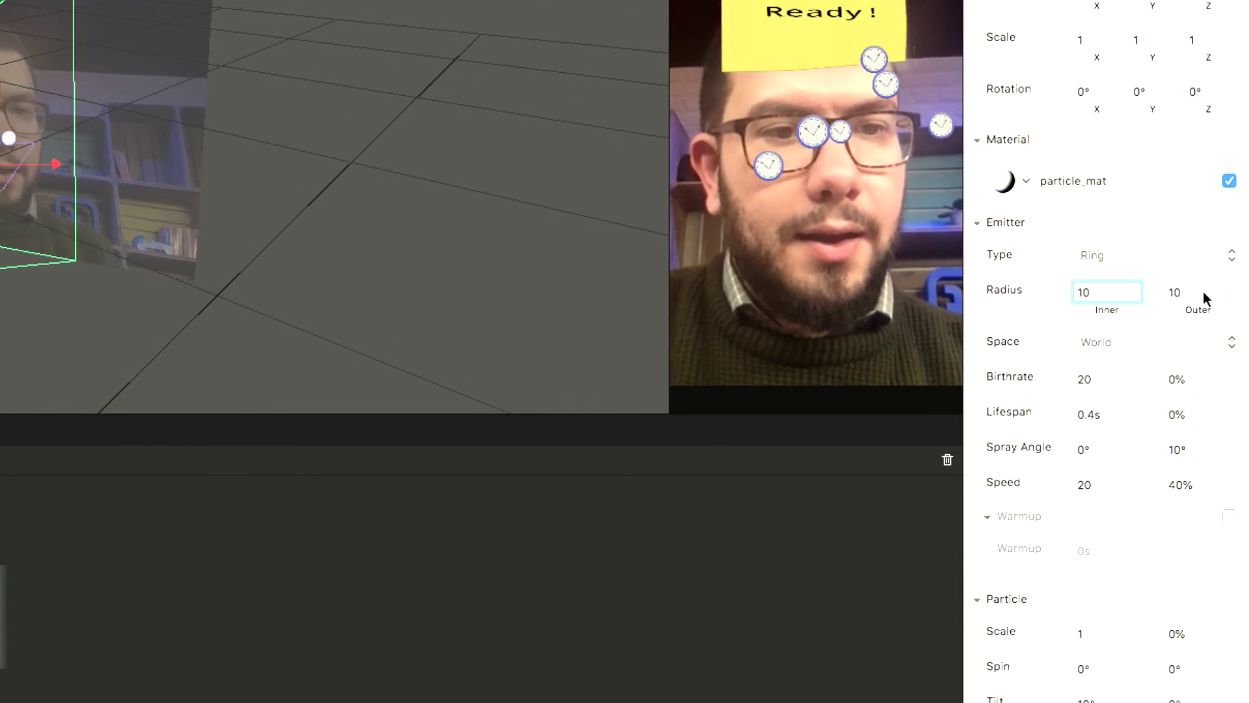
left_click(1186, 292)
type("20")
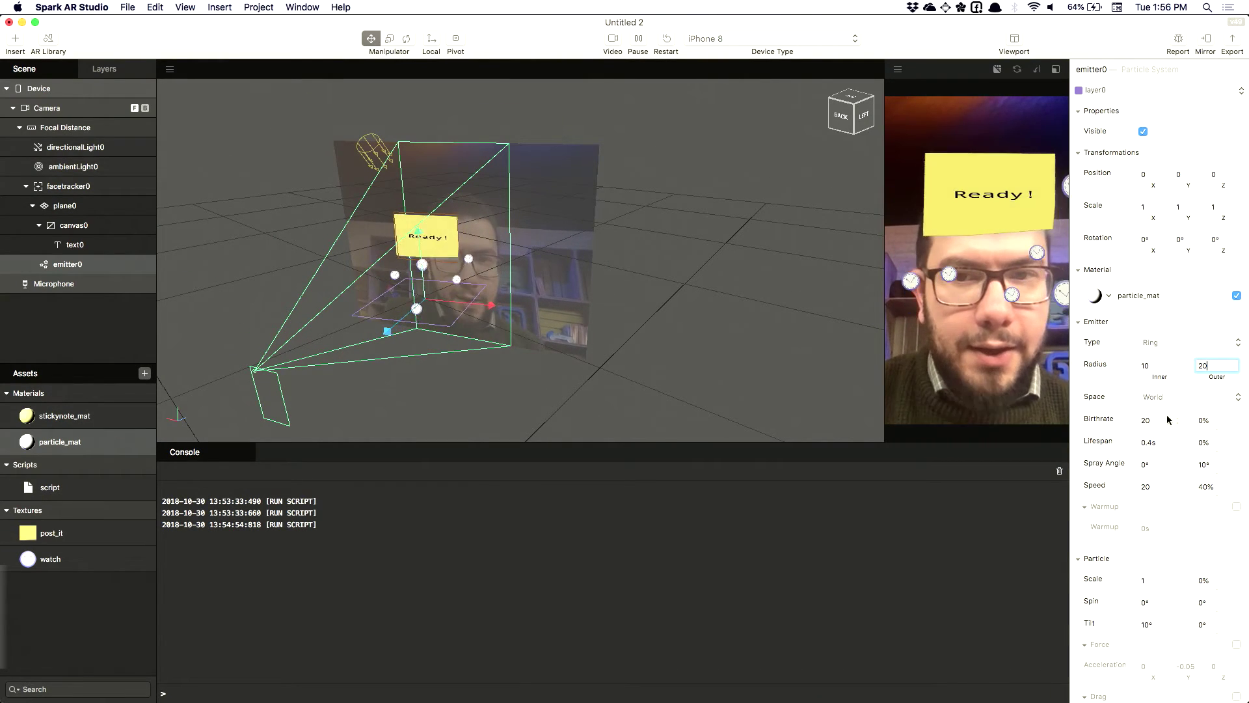
Set the emitter's Rotation X to 90 and its Birthrate to 60
left_click(1153, 240)
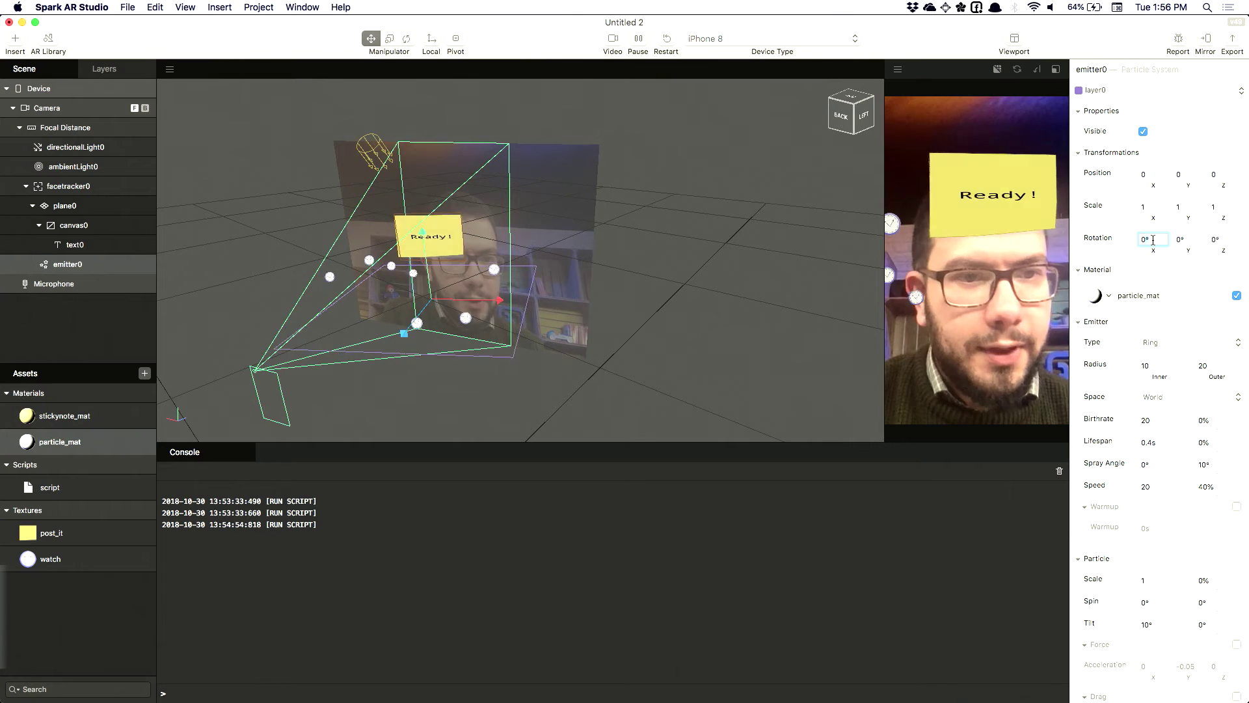
type("90")
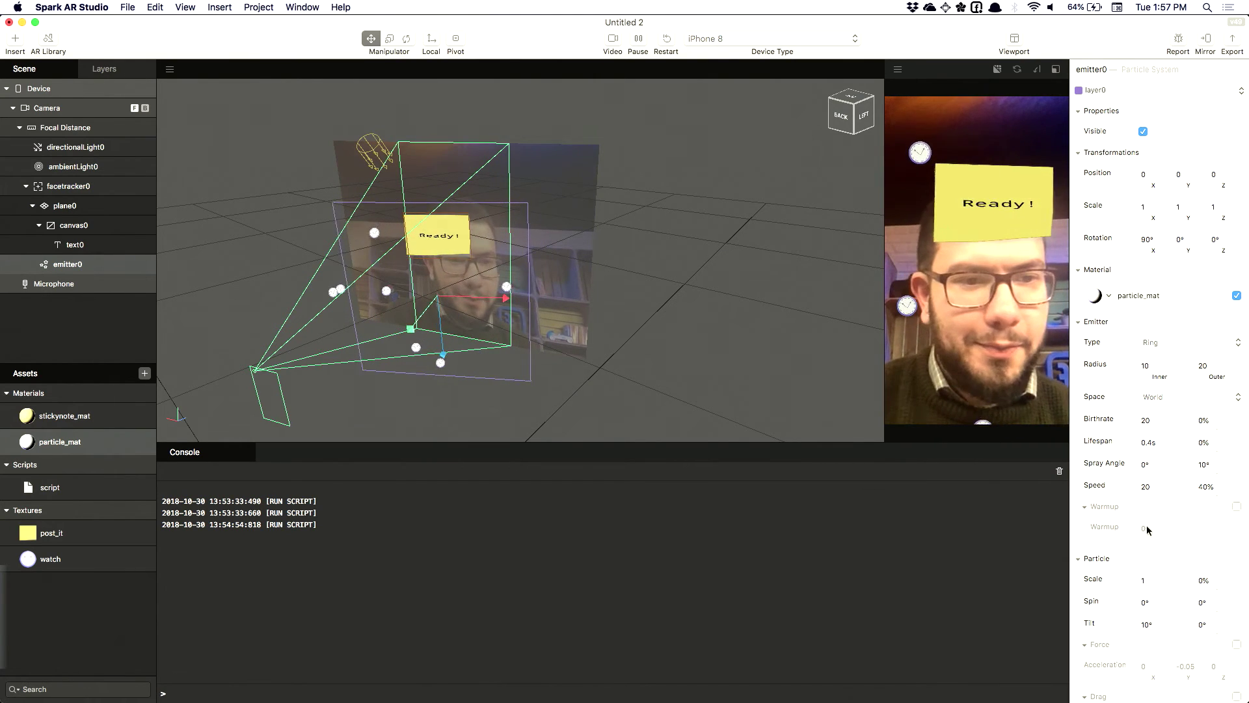
left_click(1160, 420)
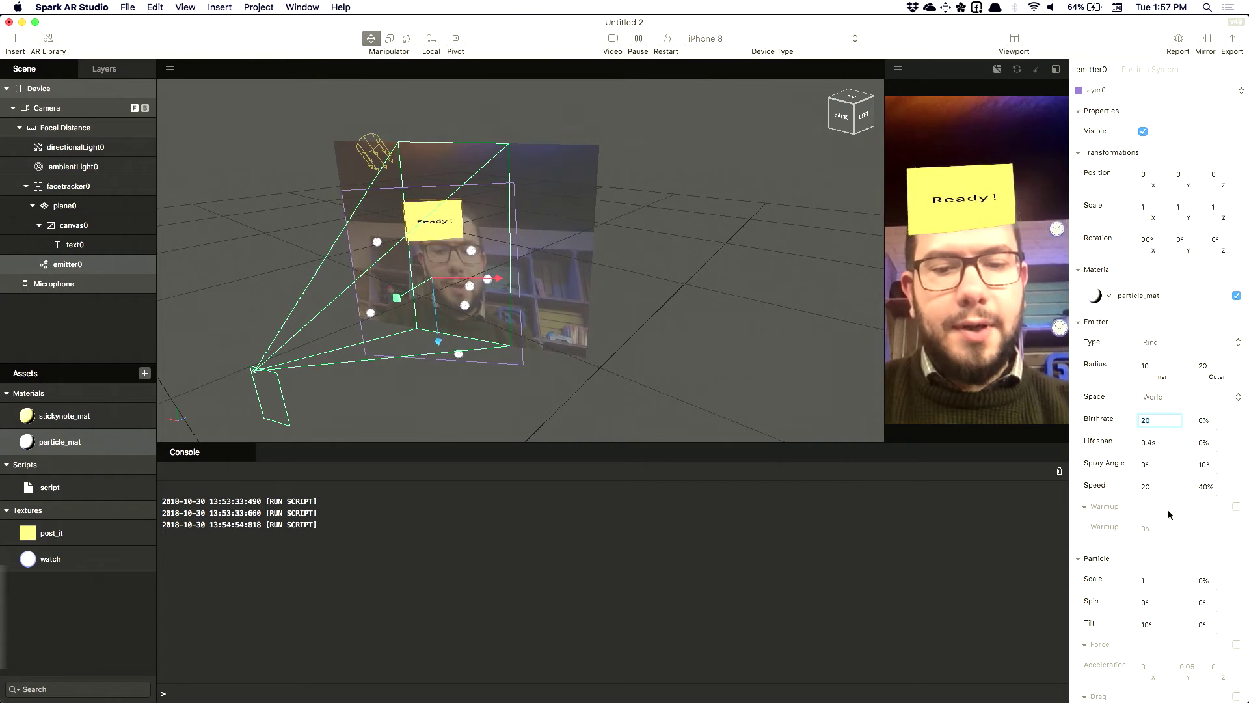
key("BackSpace")
key("BackSpace")
type("60")
key("Return")
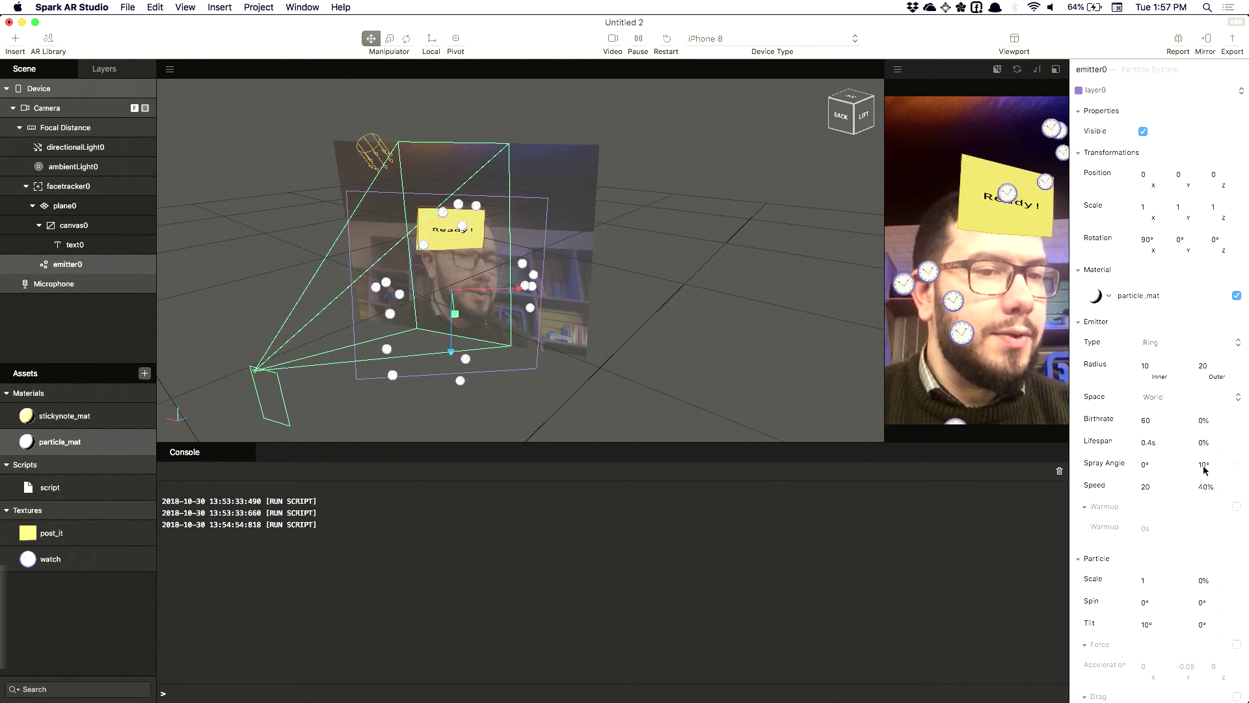
Give the emitter's birthrate a 20% variance
left_click(1212, 419)
key("BackSpace")
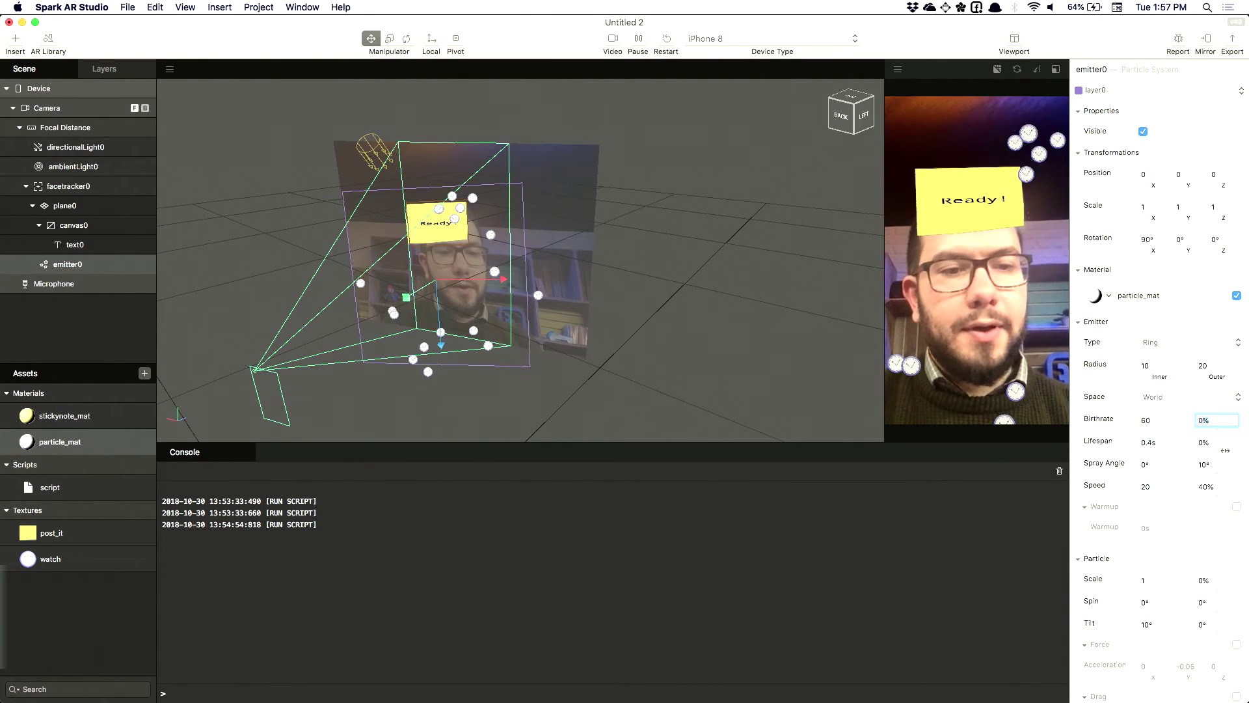
key("BackSpace")
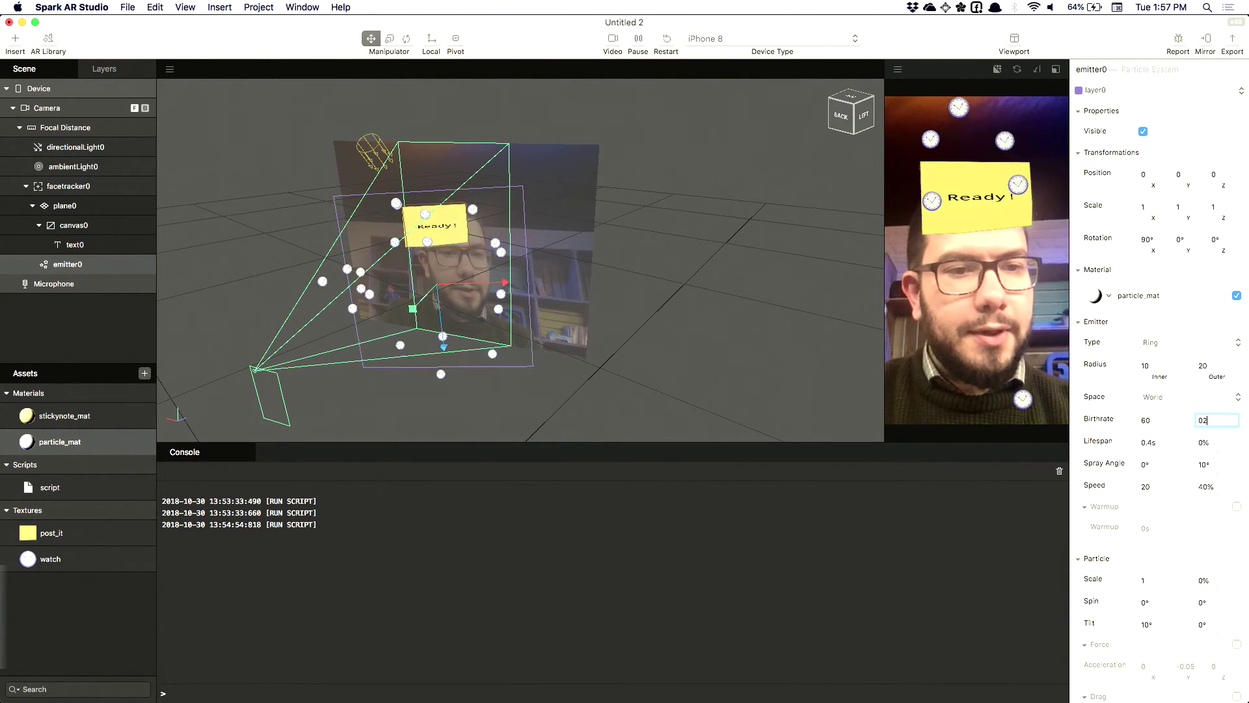
type("20")
key("Return")
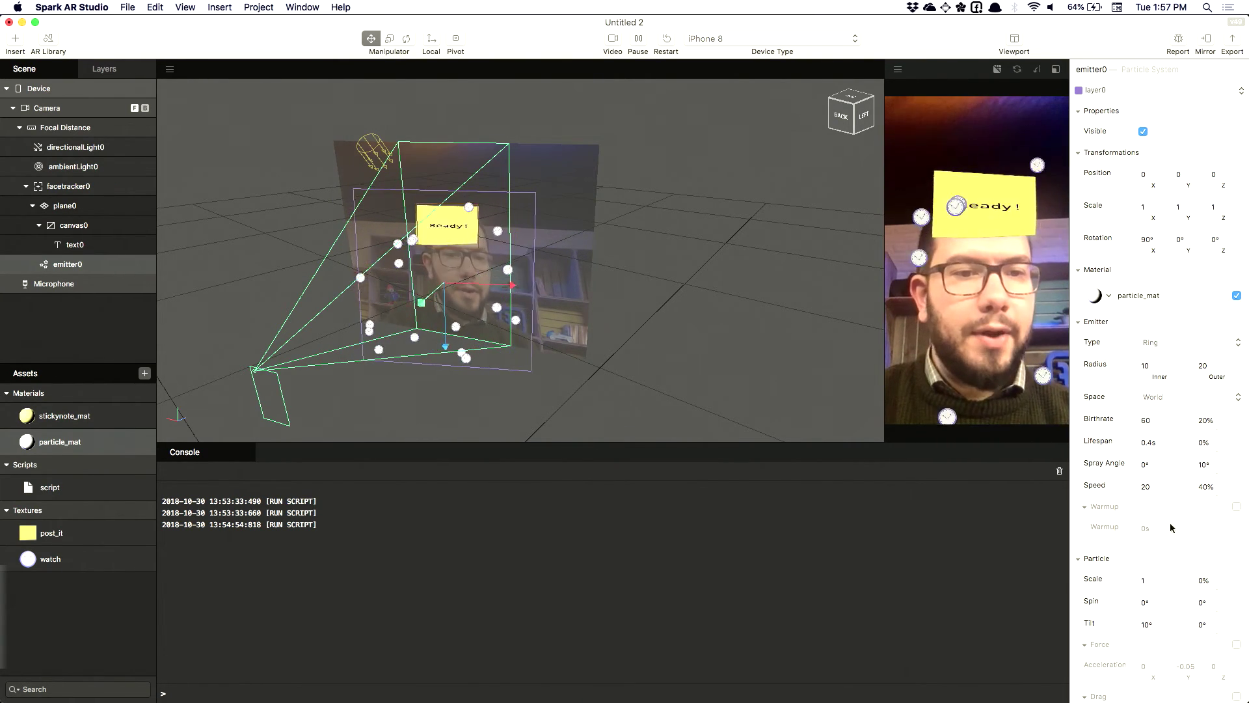
scroll(1158, 488, "down", 3)
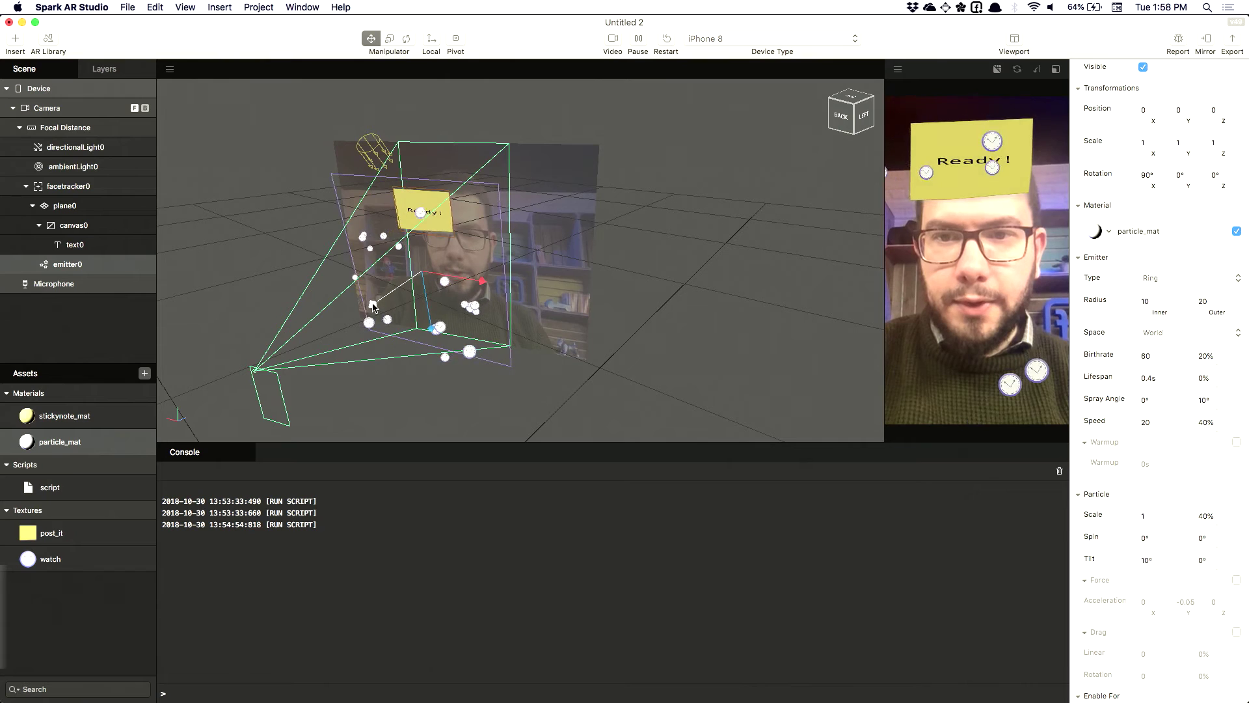
Push the emitter farther back, then begin a new const line in script.js in VS Code
left_click_drag(396, 287, 453, 386)
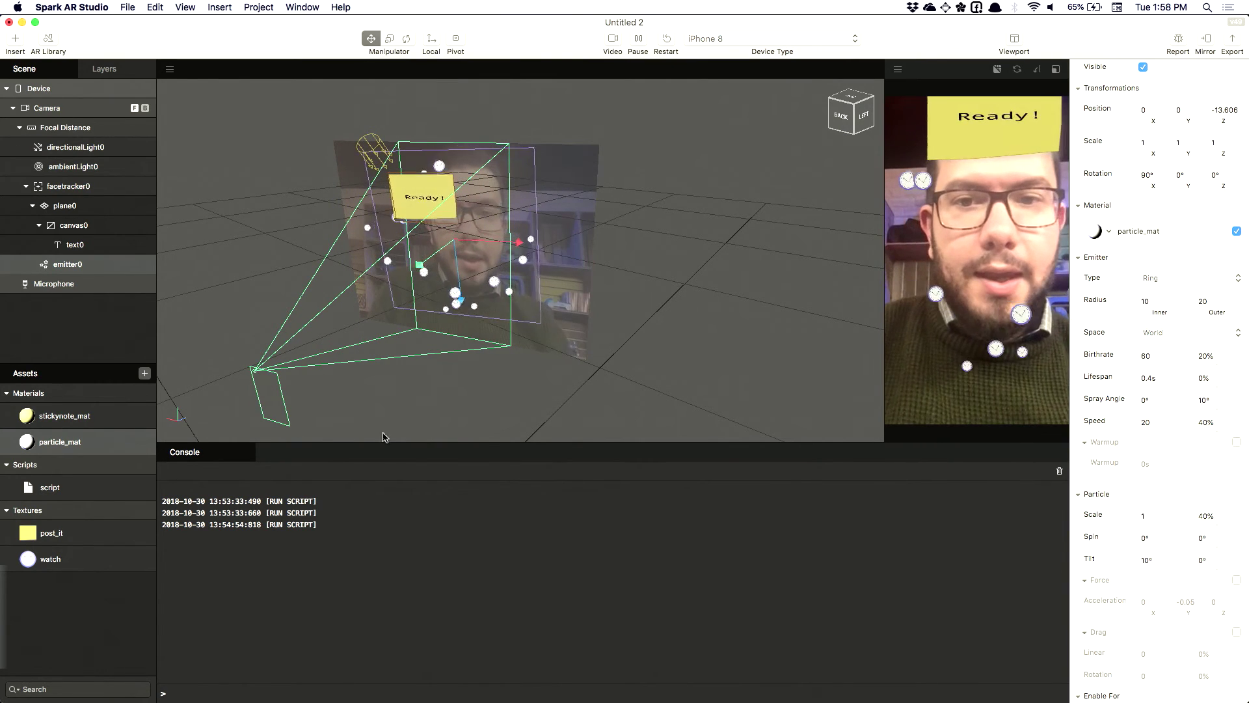
key("super+Tab")
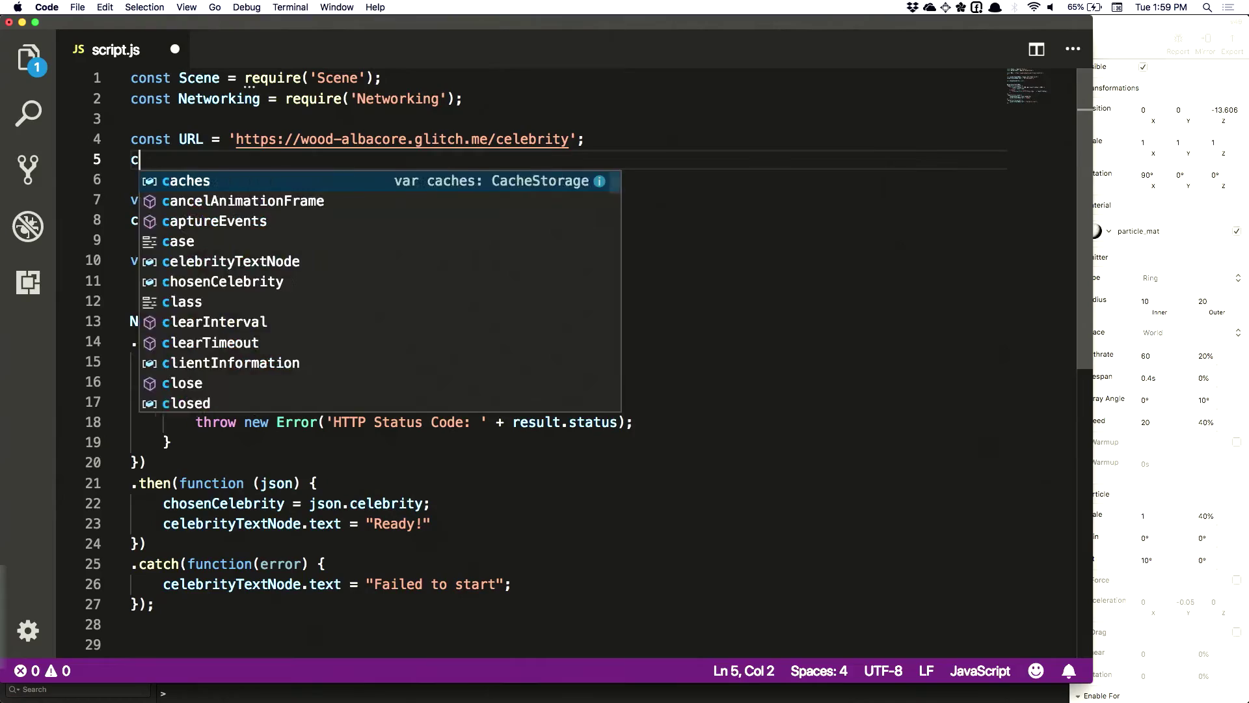
type("onst ")
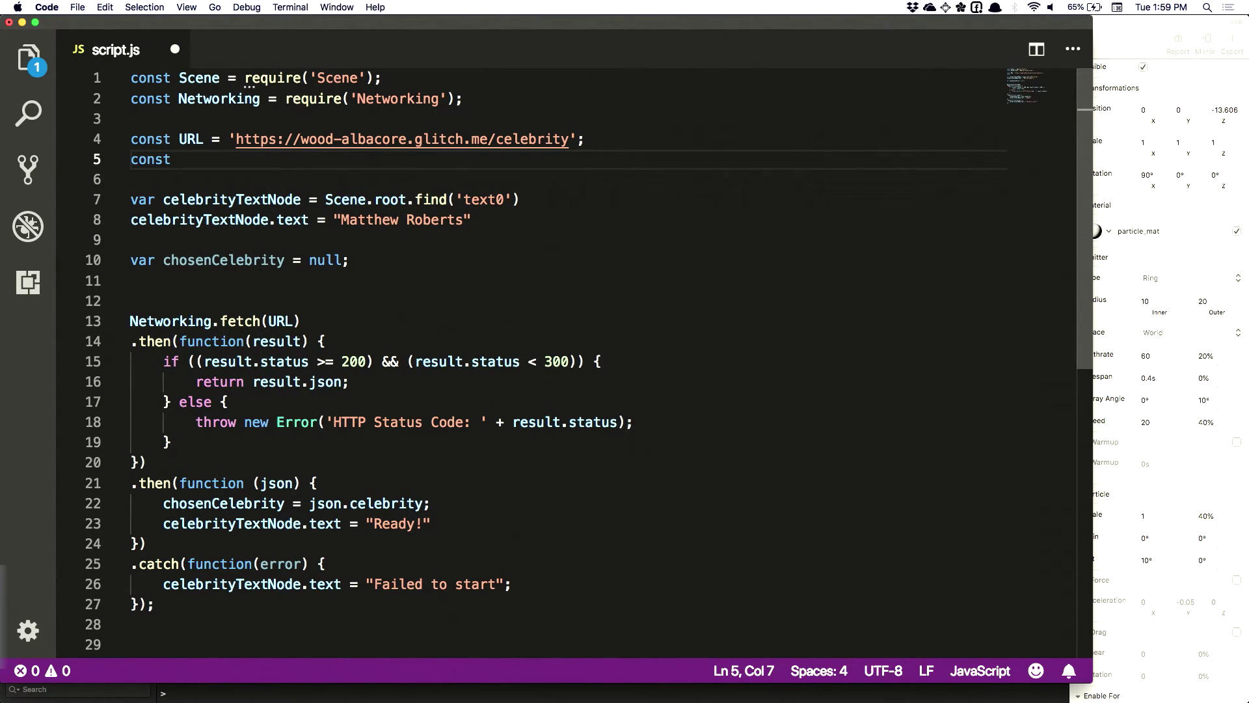
type("WARNING_TIME = 7;")
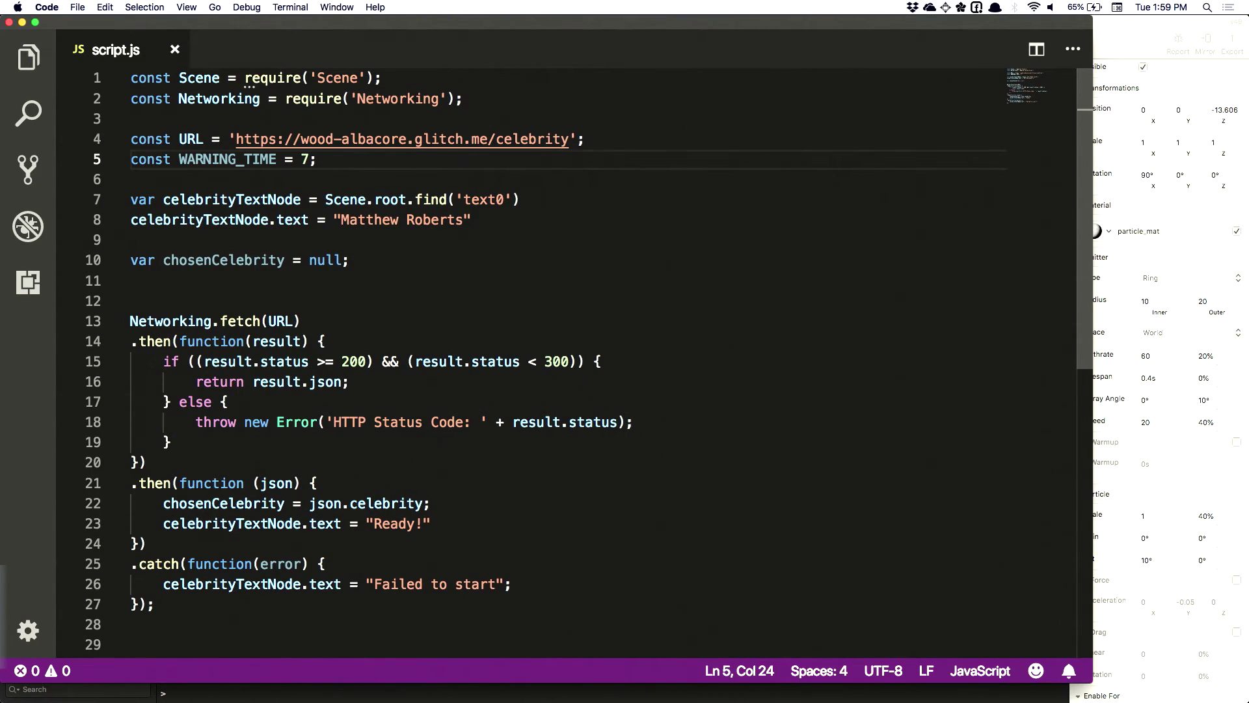
Declare const WARNING_TIME = 7 and const TOTAL_MATCH_TIME = 20 below the URL constant
key("Return")
type("const ")
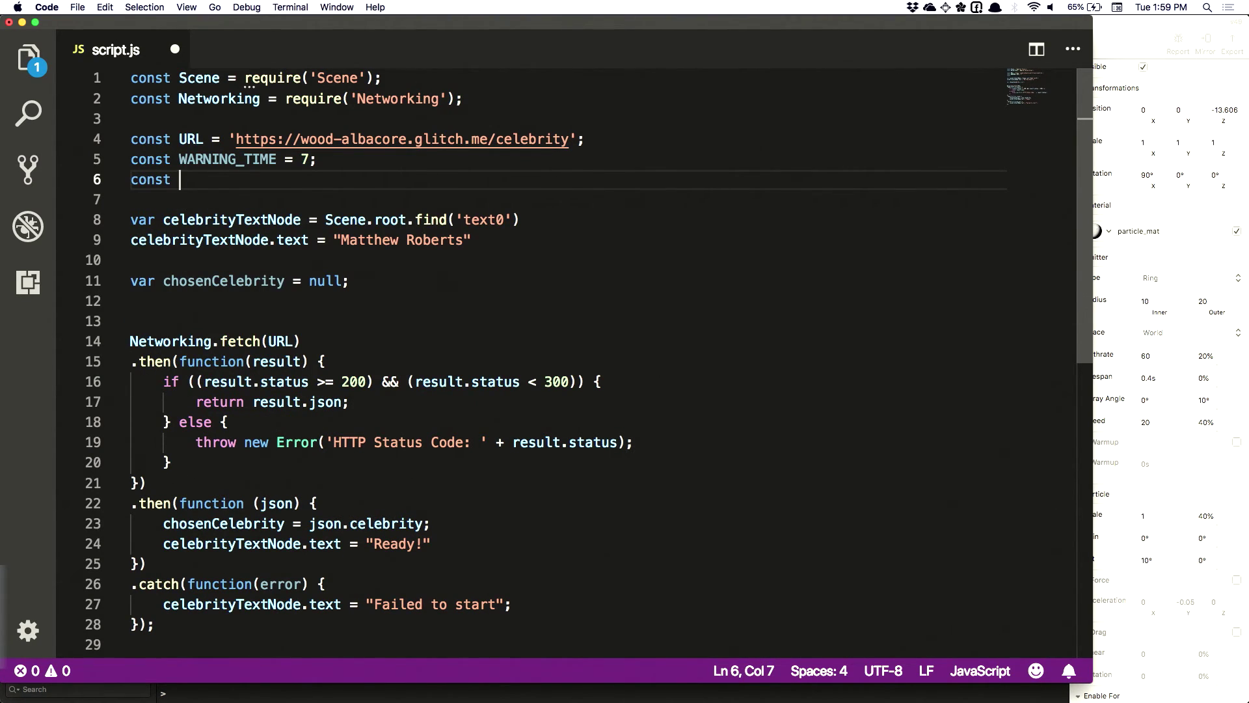
type("TOTAL_MATCH_TIME = 20;")
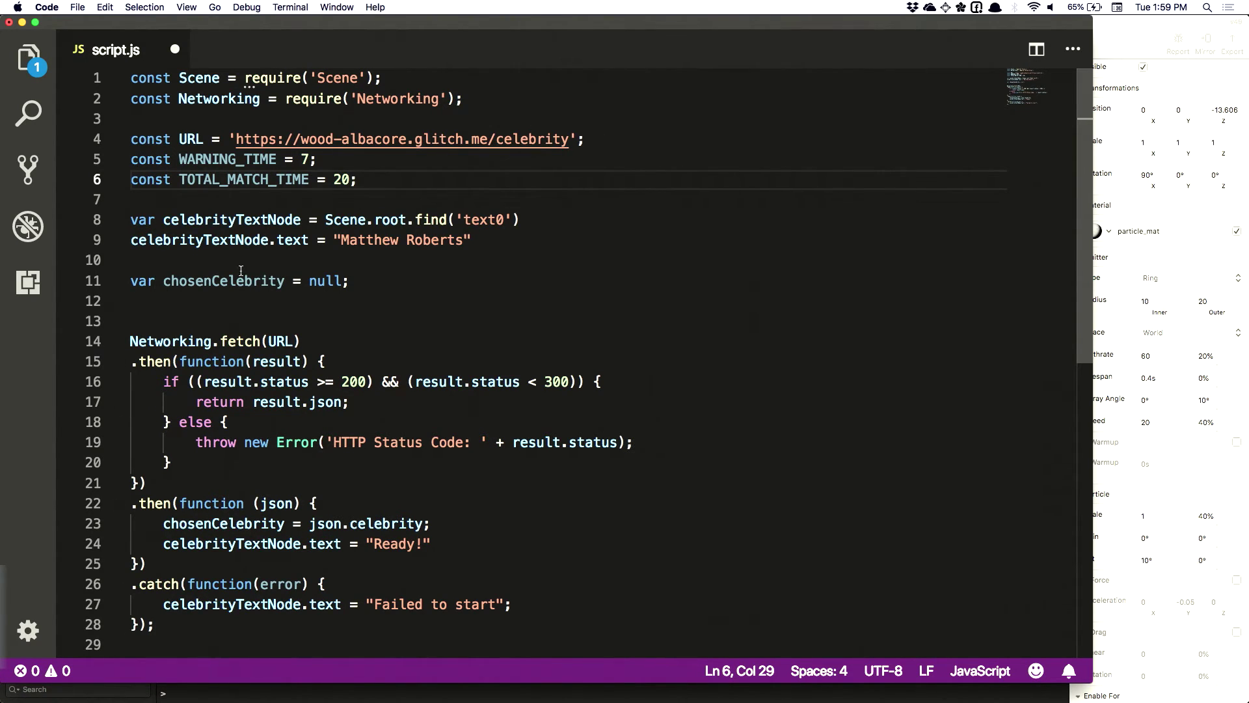
scroll(240, 270, "down", 5)
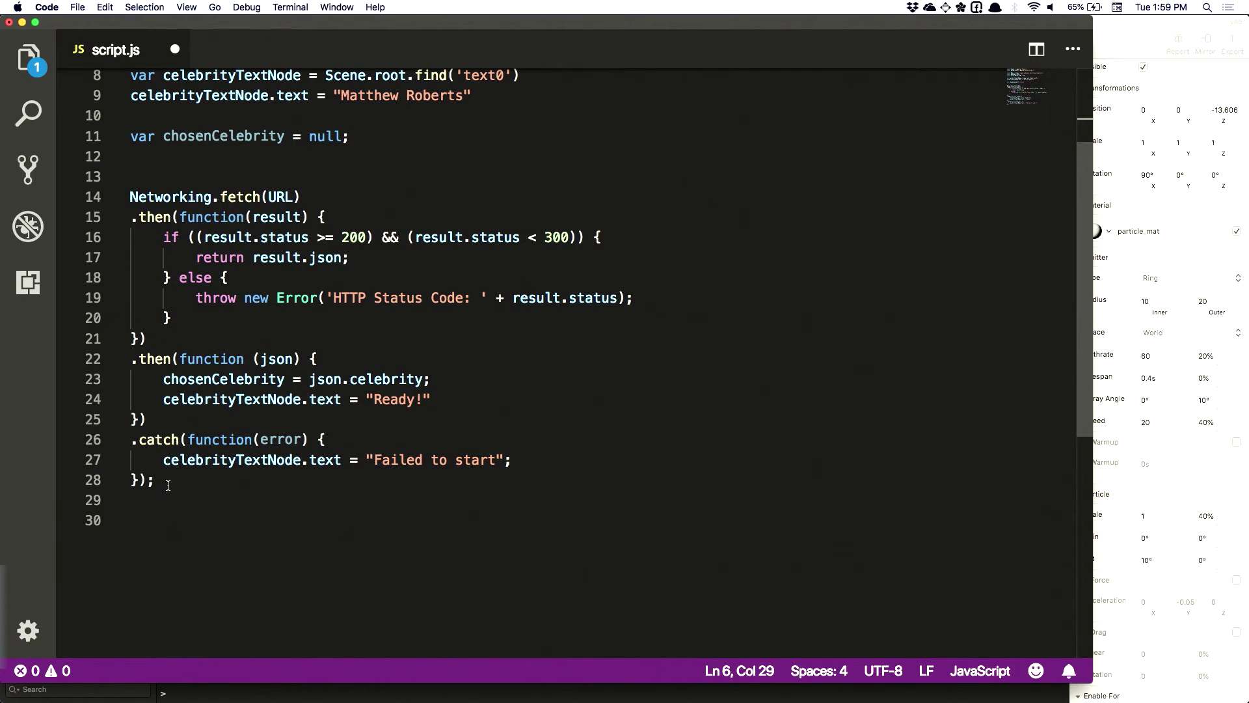
left_click(171, 481)
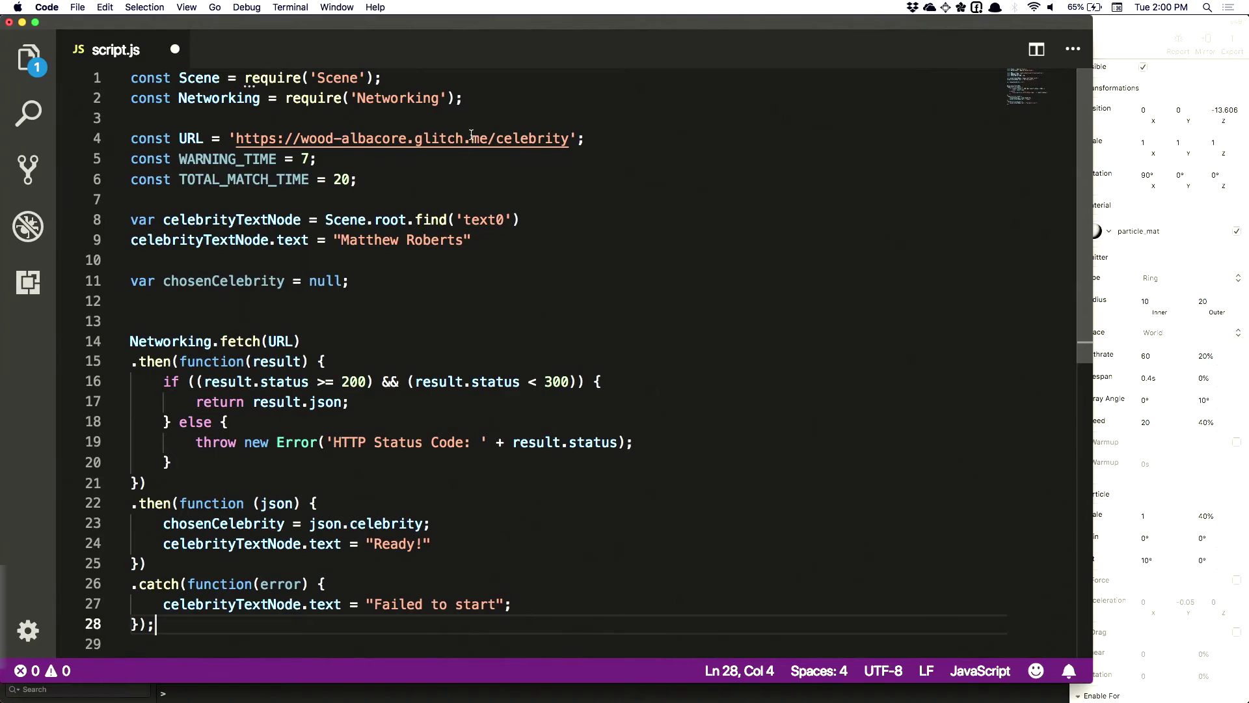
Add const CameraInfo = require('CameraInfo'); after the Networking import and save script.js
left_click(479, 97)
key("Return")
type("cons")
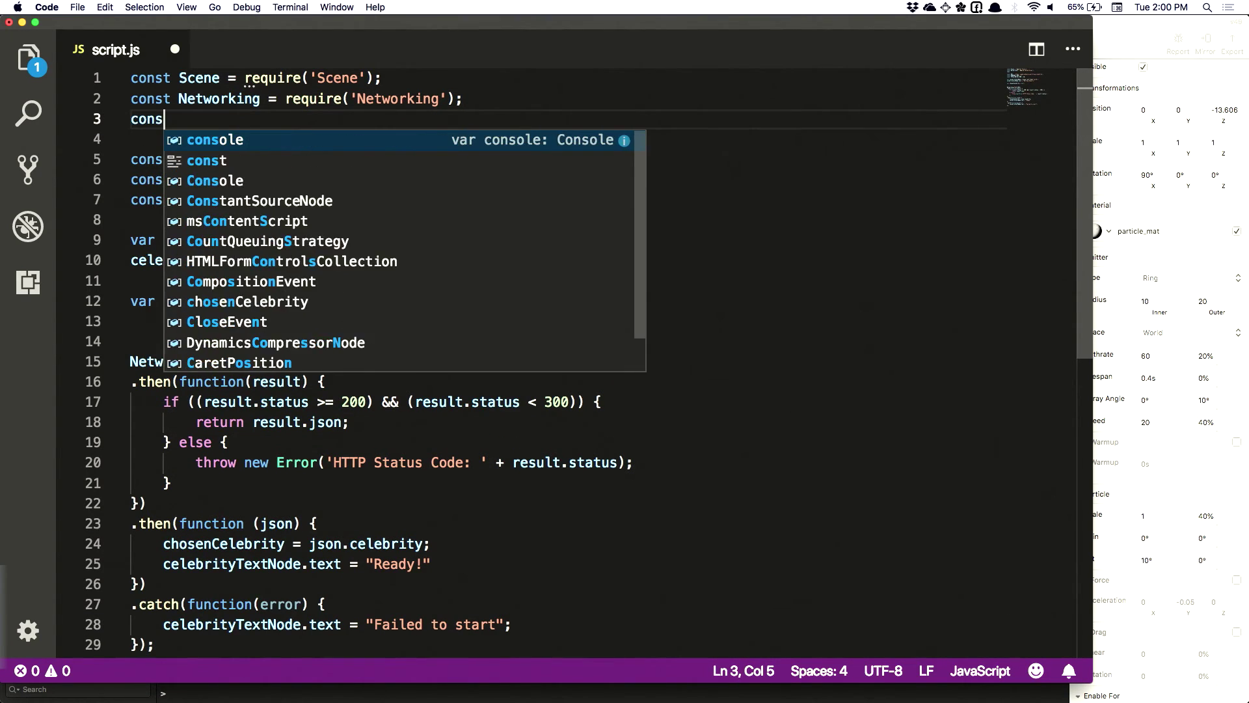
type("t CameraInfo")
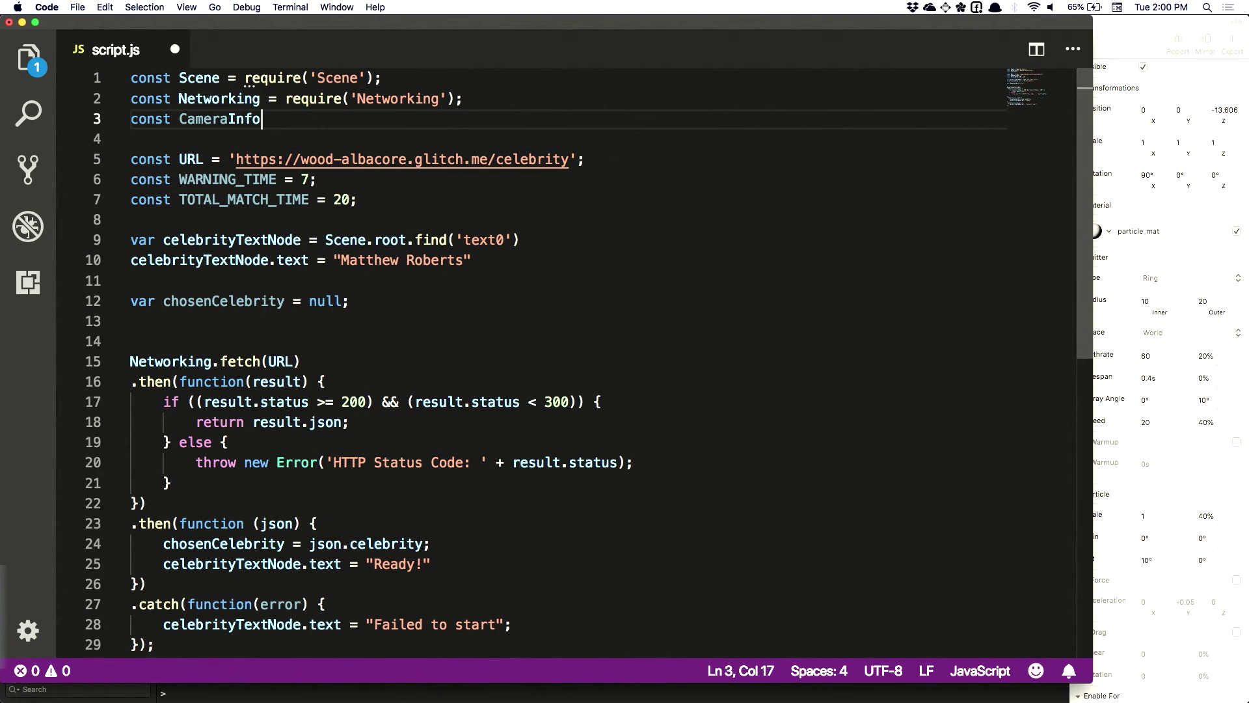
type(" = ")
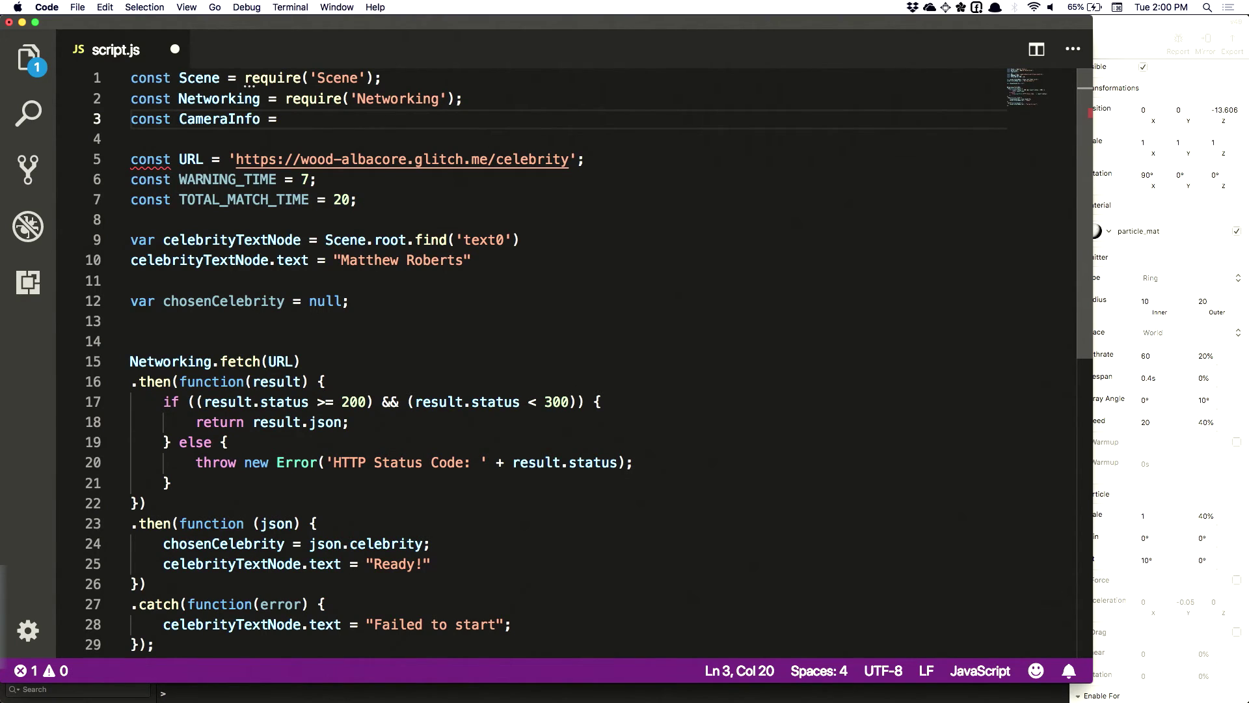
type("req")
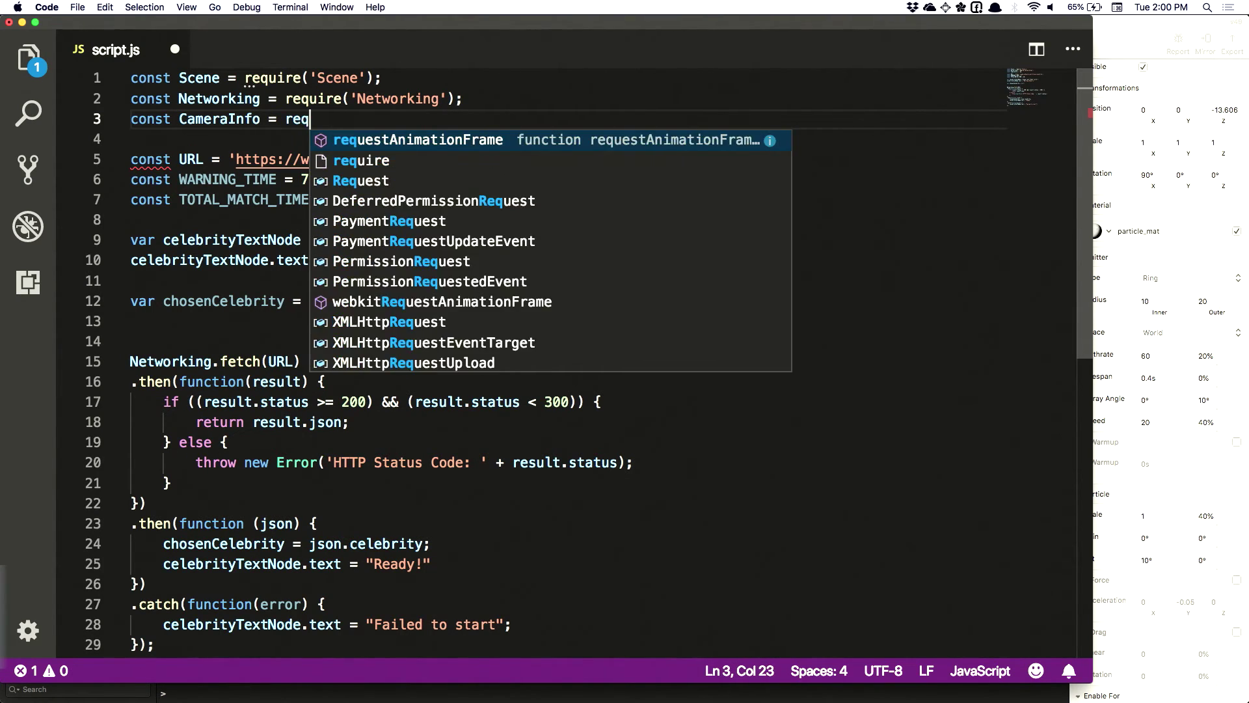
type("uire('Camera")
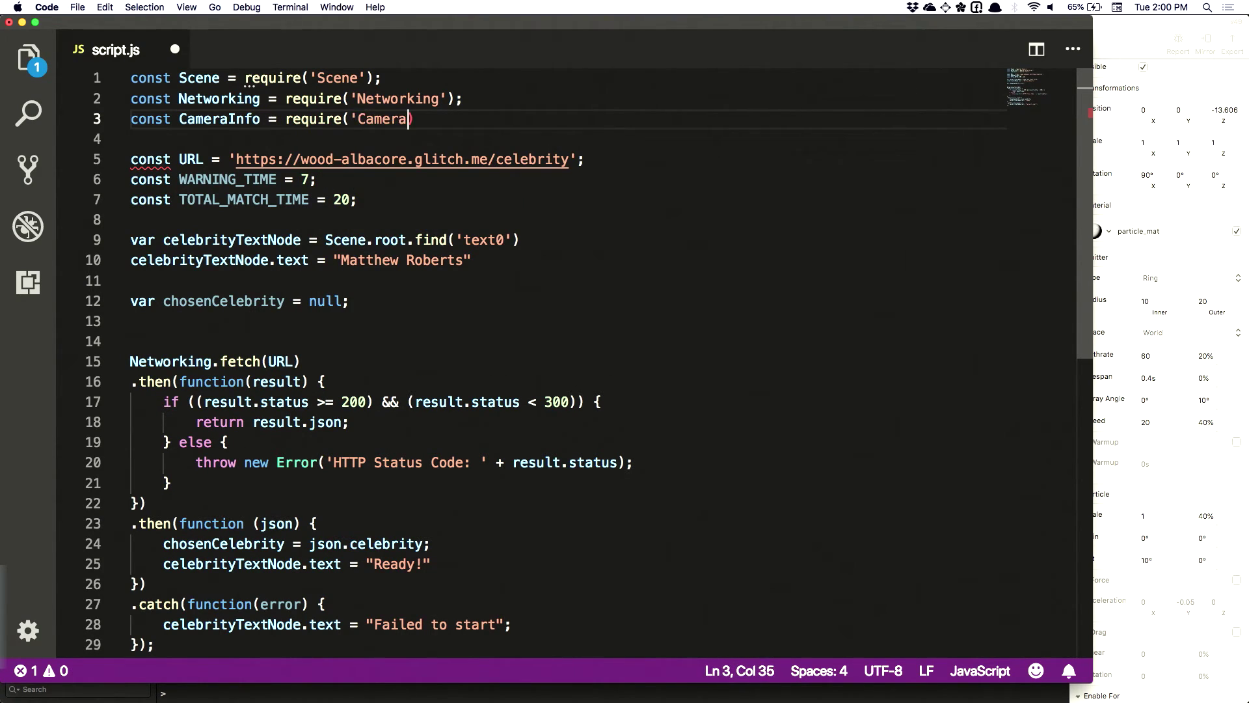
type("Info')")
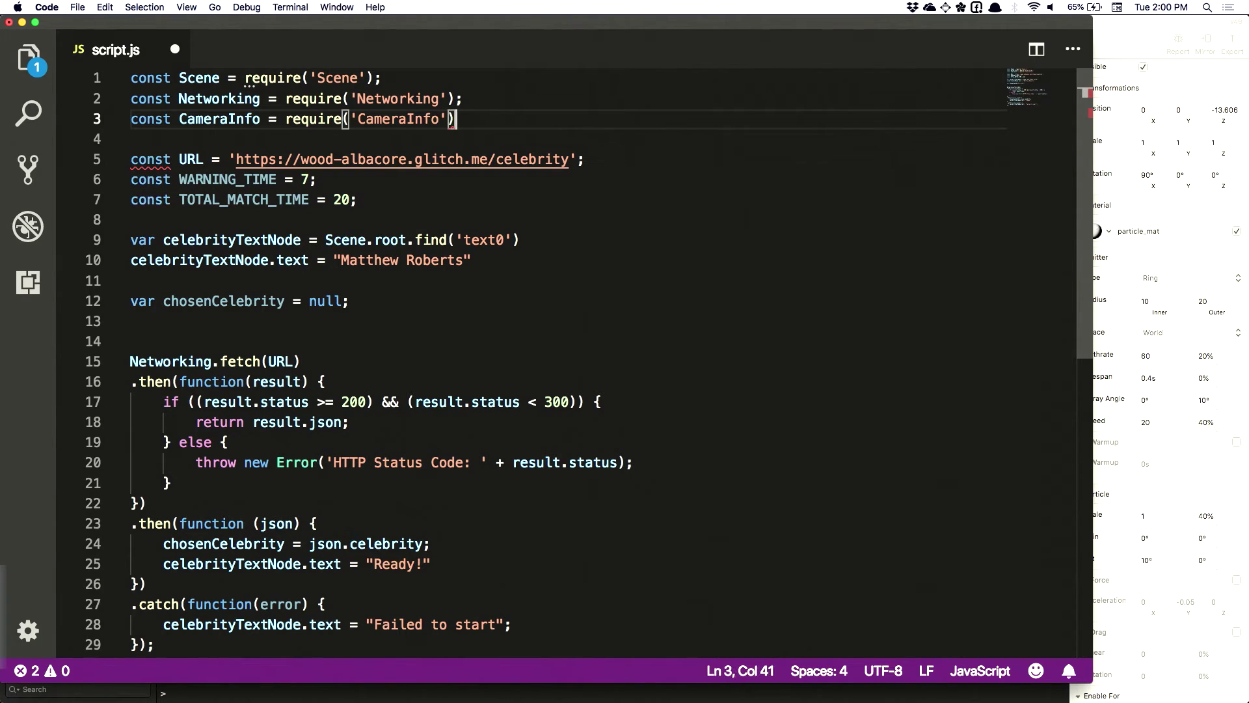
type(";")
key("super+s")
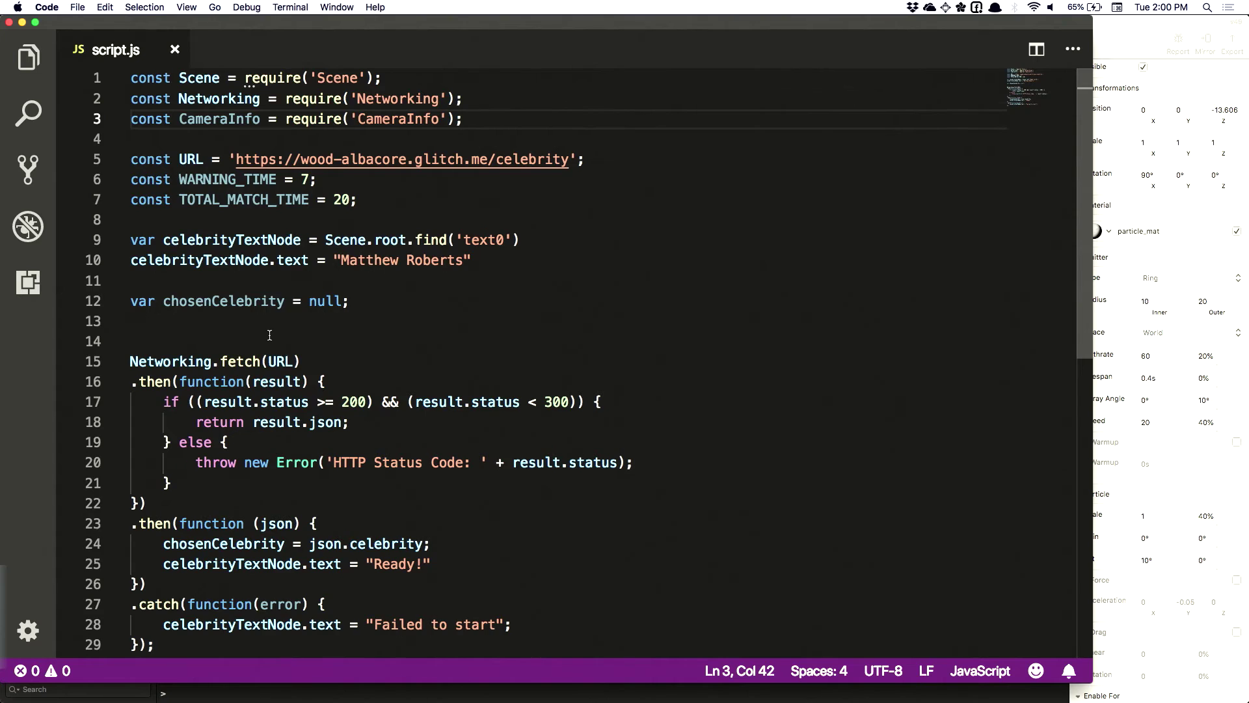
scroll(270, 335, "down", 10)
scroll(269, 335, "up", 7)
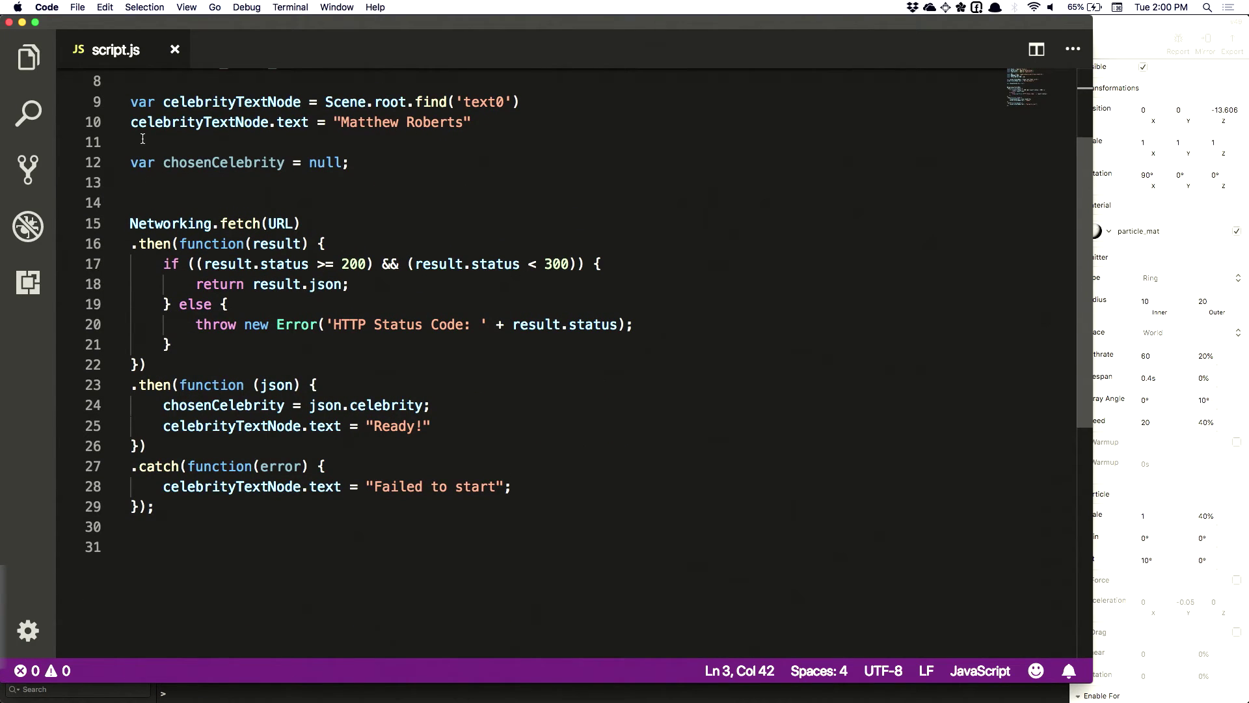
Remove the doubled blank line before Networking.fetch and save the script
left_click(280, 186)
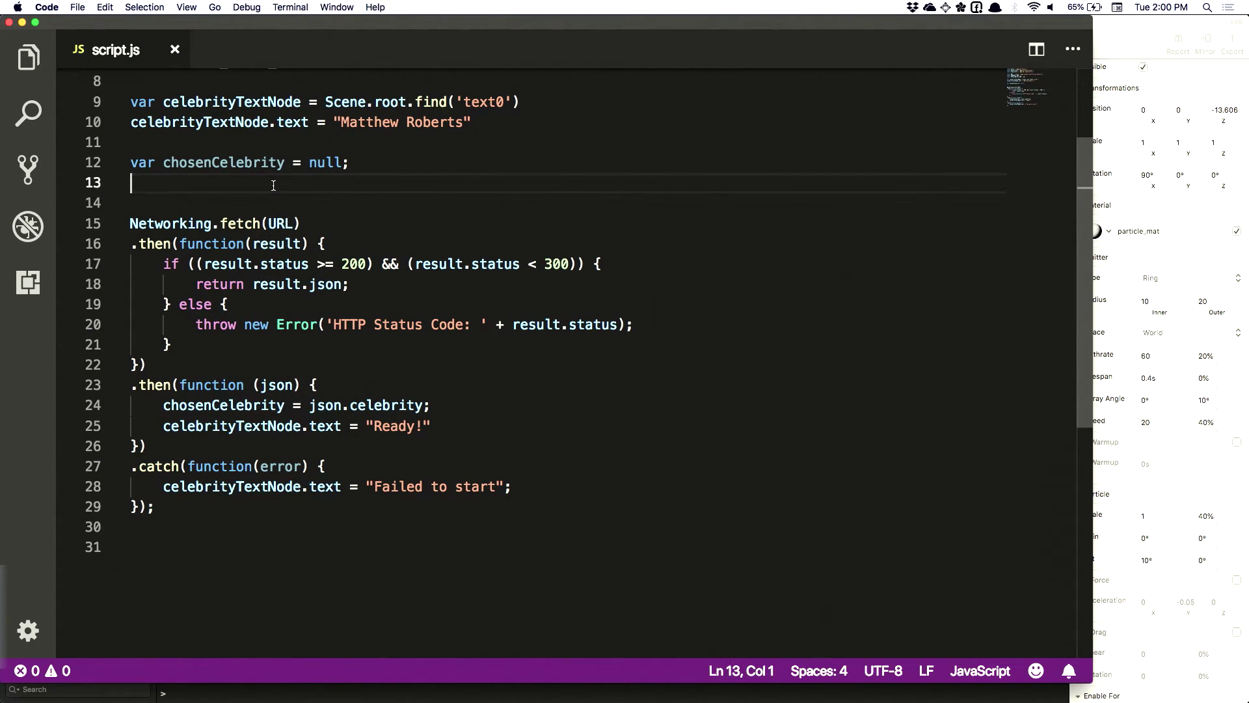
key("Delete")
key("Down")
key("super+s")
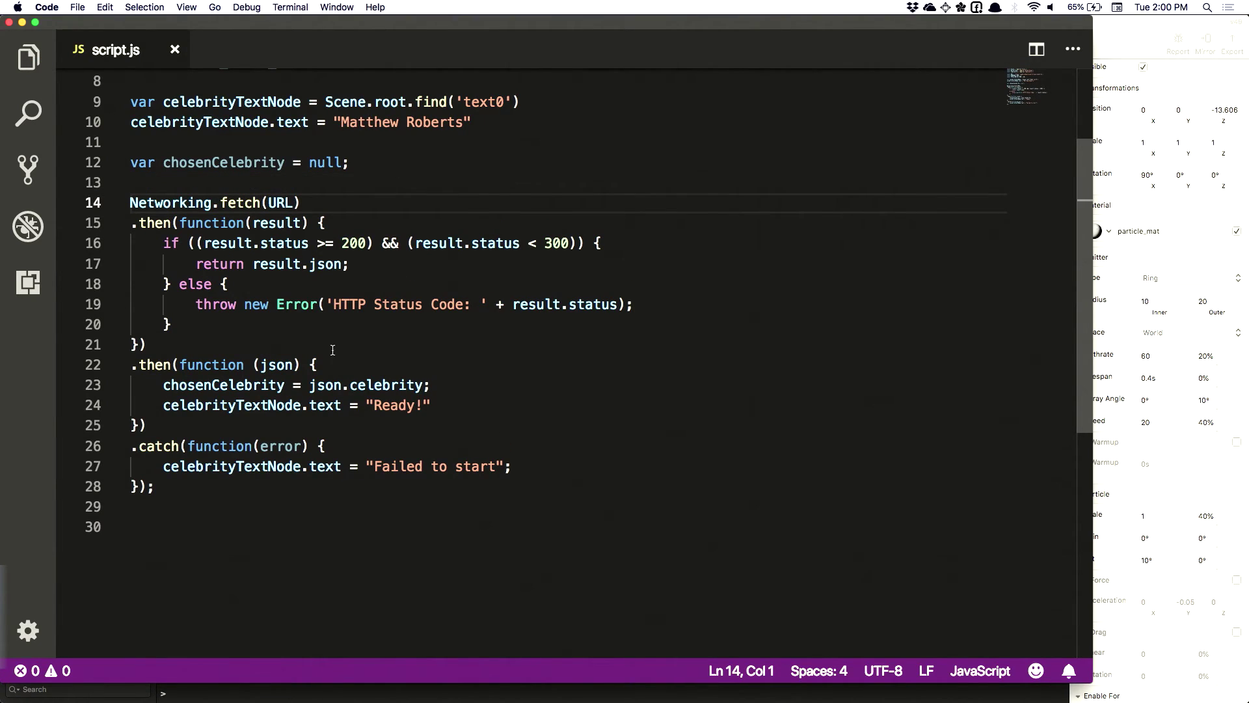
Add a final line CameraInfoModule.isRecordingVideo below the fetch promise chain
left_click(155, 486)
key("Return")
key("Return")
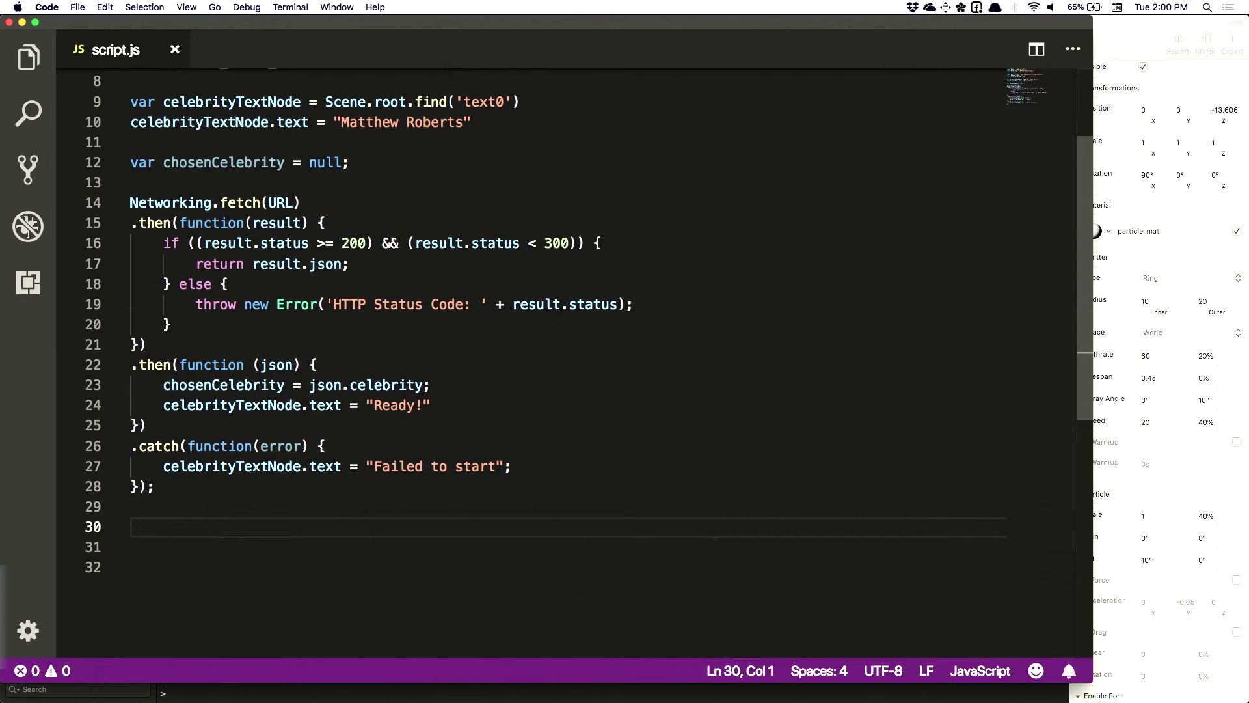
scroll(560, 292, "down", 5)
type("Came")
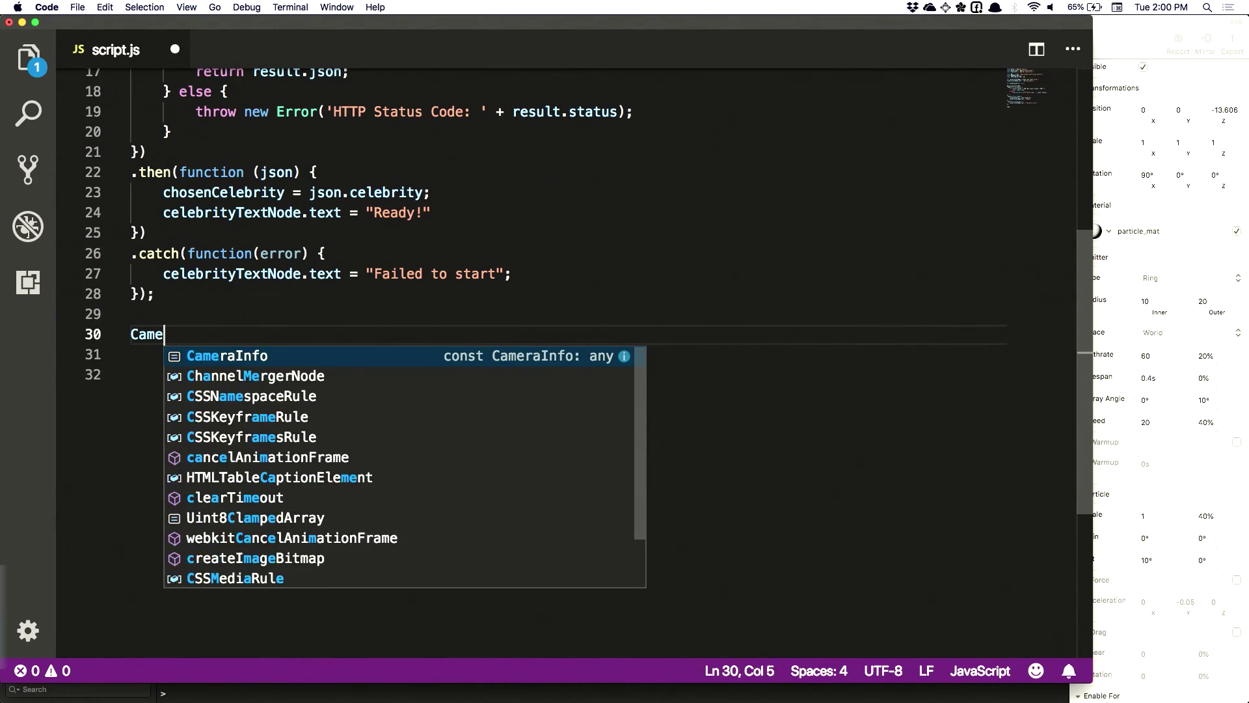
type("raInfoModul")
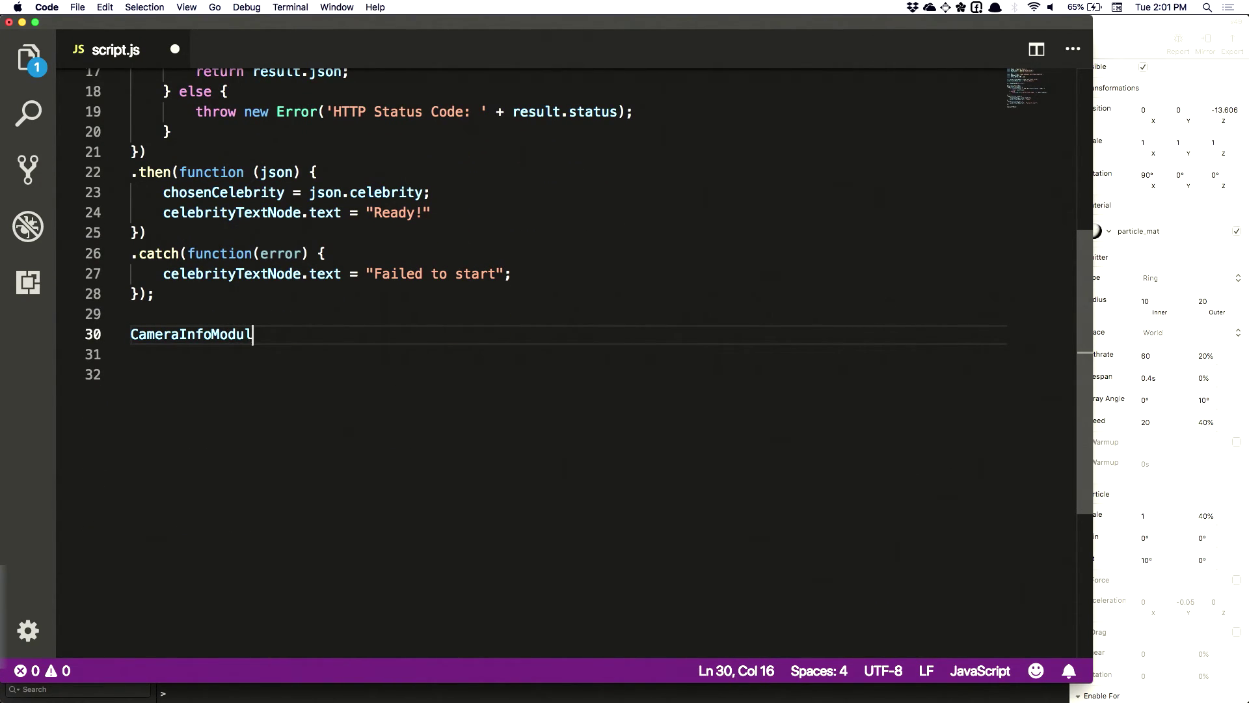
type("e.isrec")
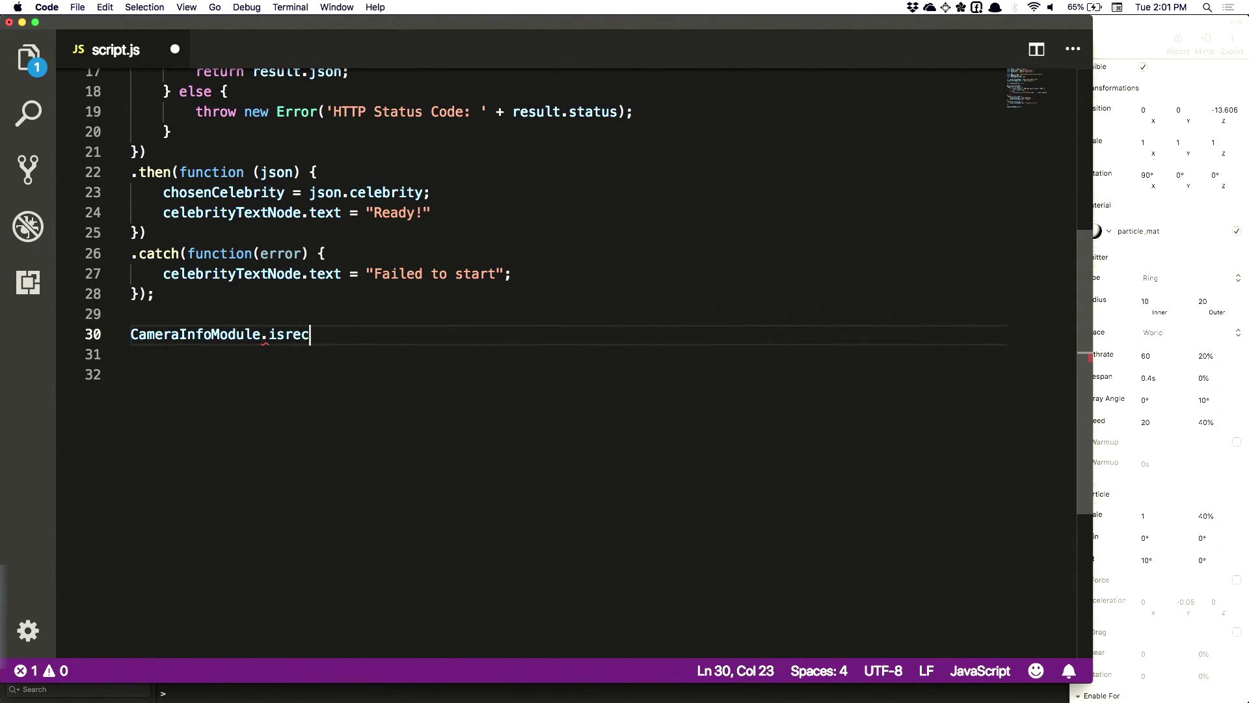
key("BackSpace")
key("BackSpace")
key("BackSpace")
type("RecordingVideo")
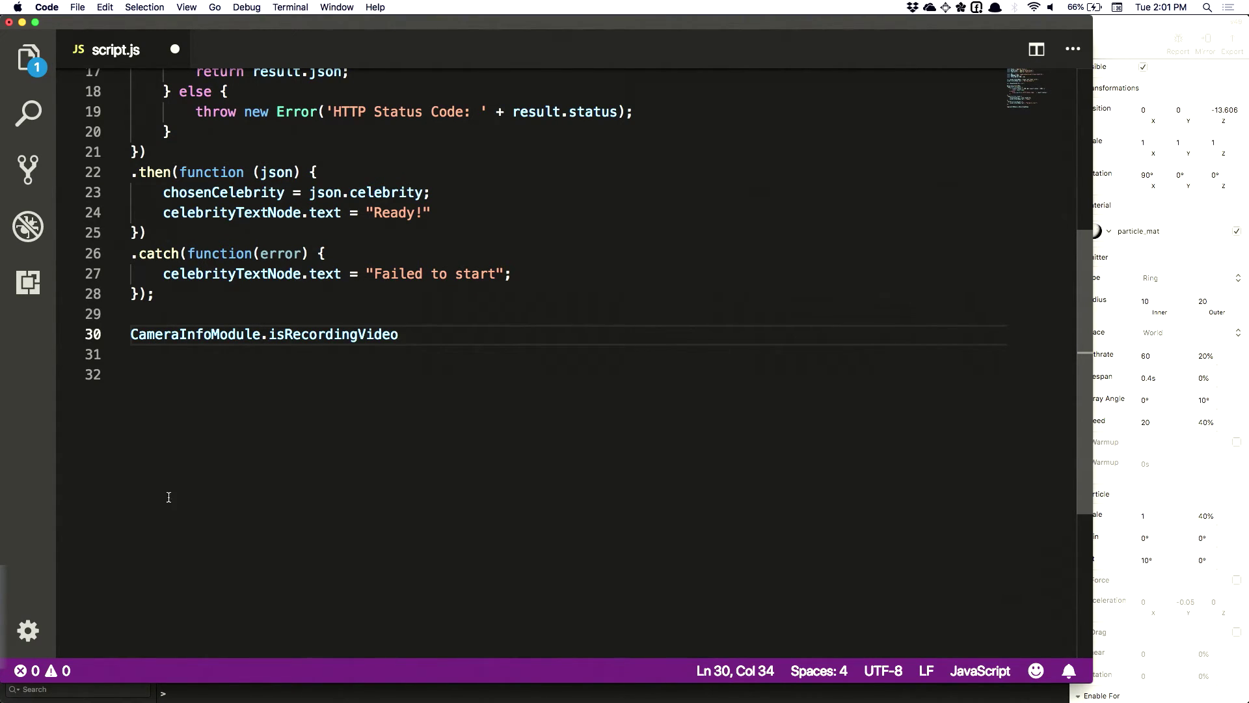
double_click(344, 335)
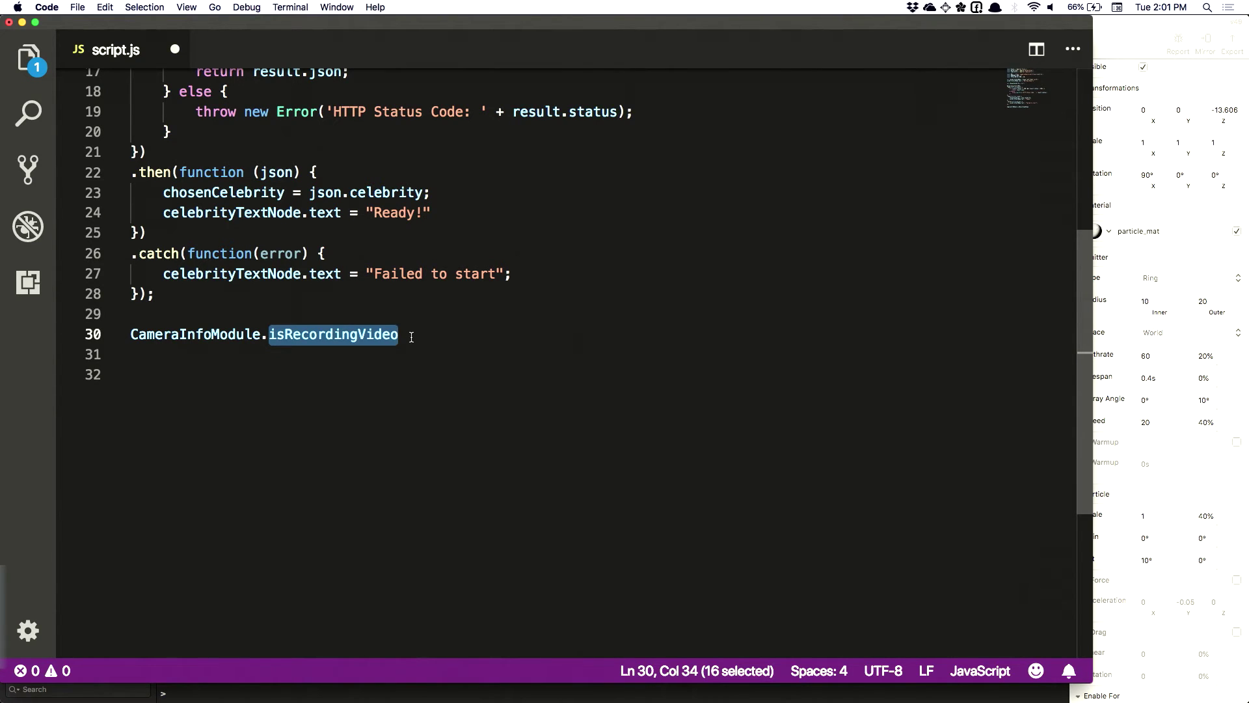
left_click(411, 336)
scroll(412, 337, "up", 5)
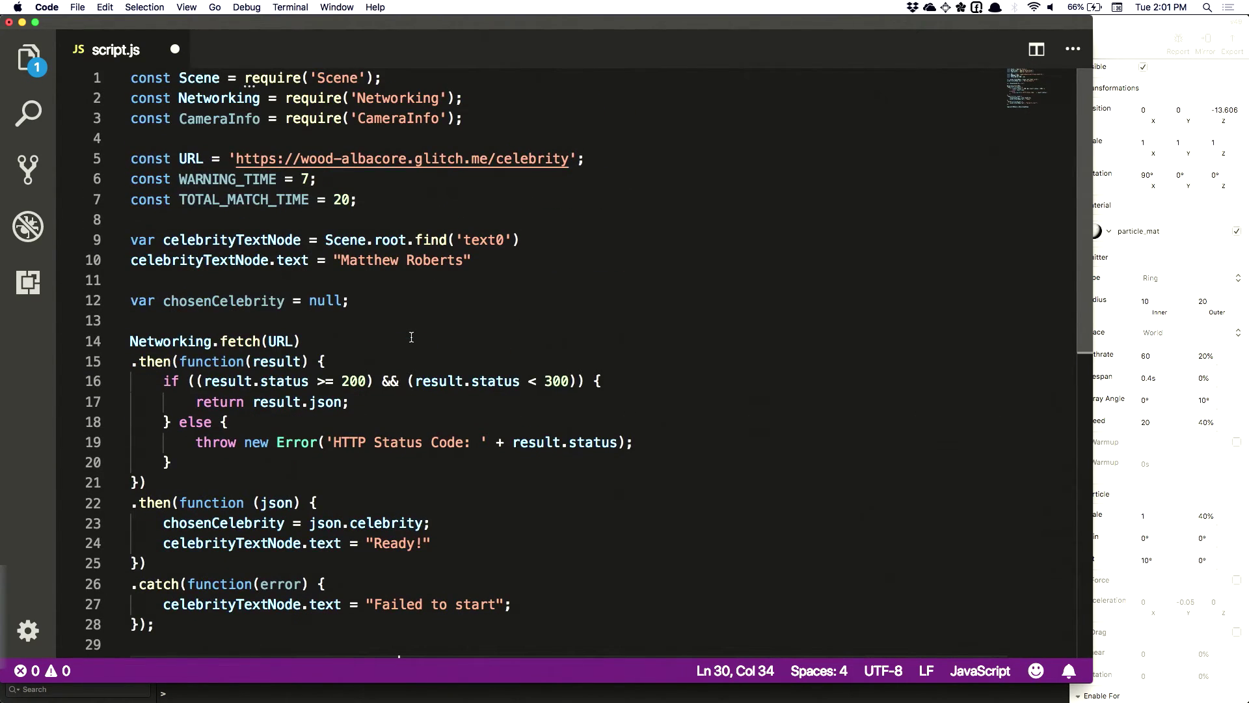